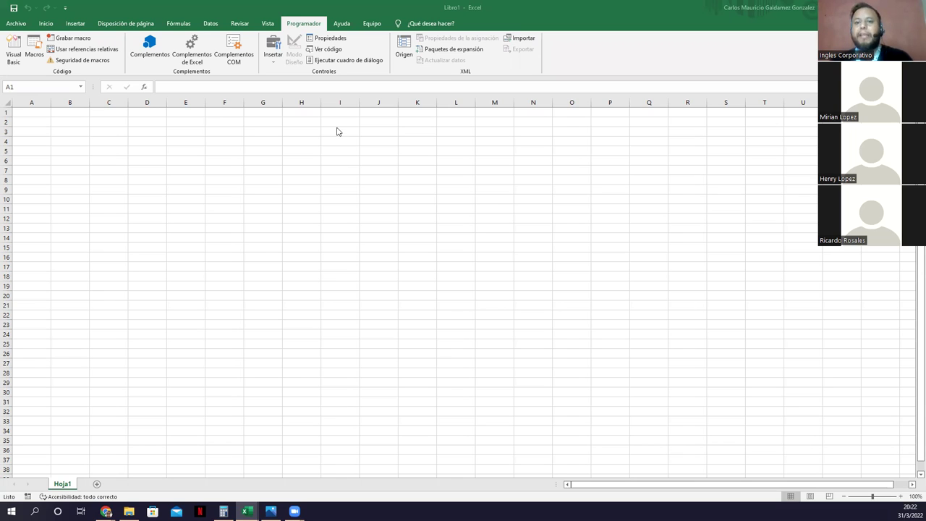
In Excel Options ribbon customization, toggle the developer tab off and on, then cancel.
left_click(15, 24)
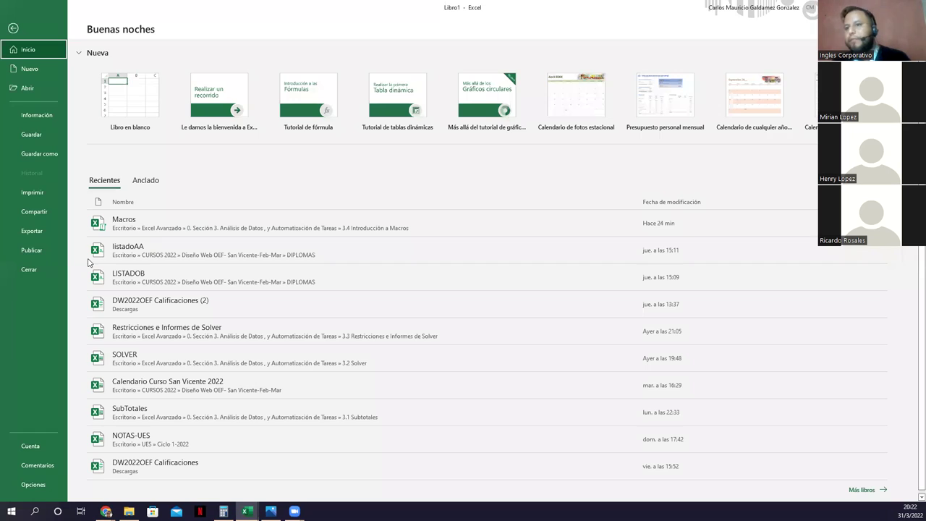
left_click(40, 482)
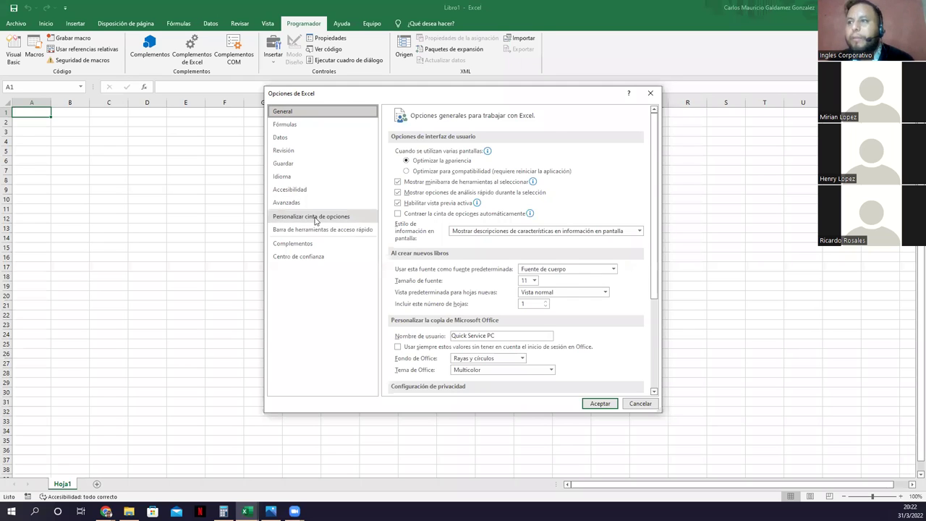
left_click(316, 219)
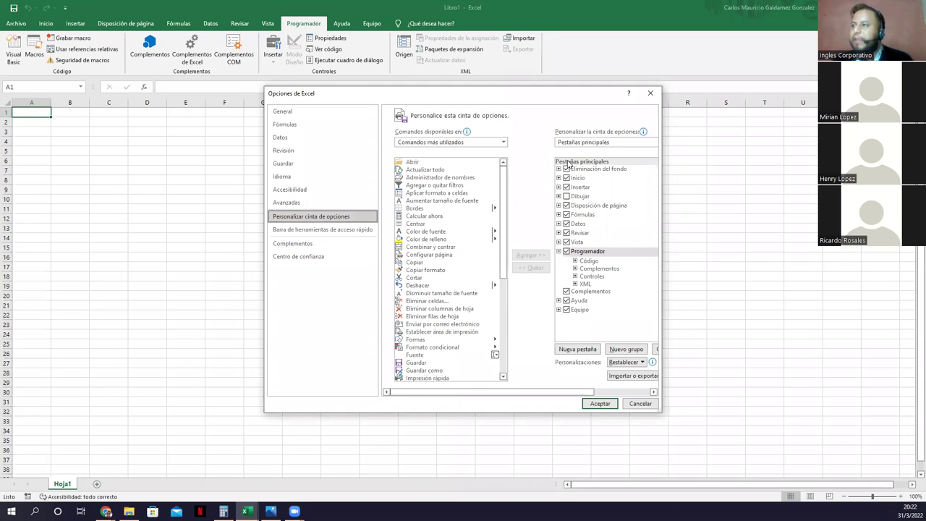
left_click(557, 252)
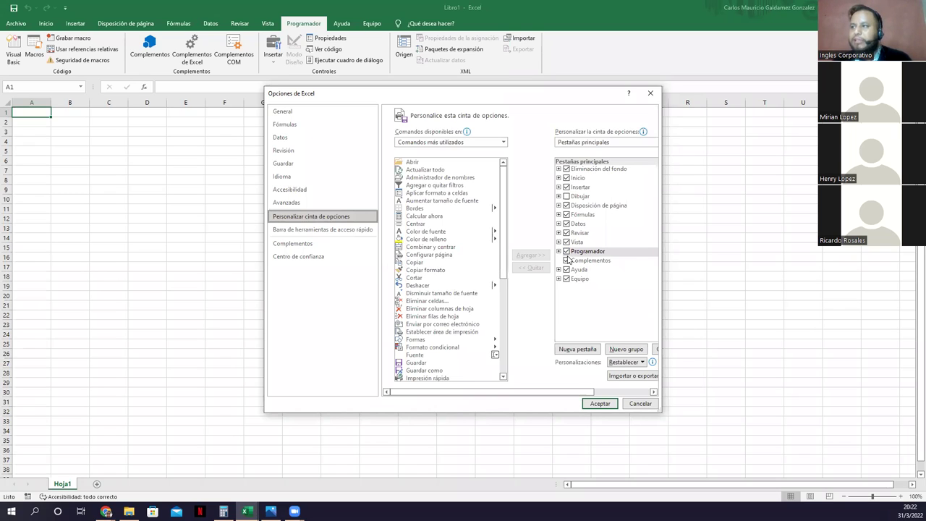
left_click(567, 251)
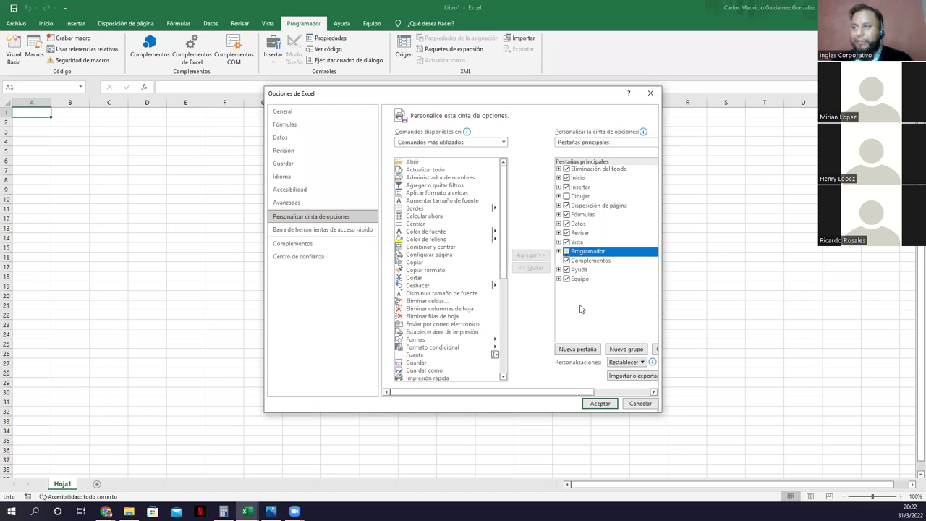
left_click(564, 253)
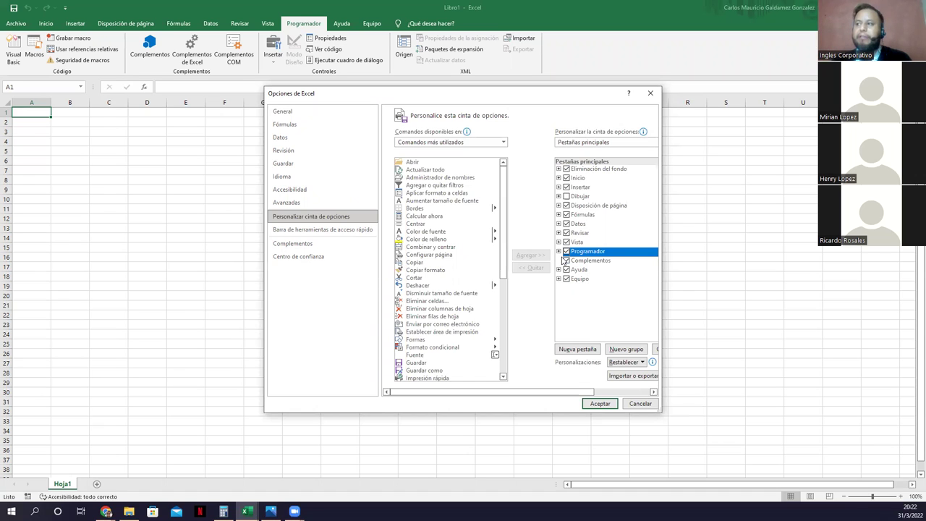
left_click(634, 406)
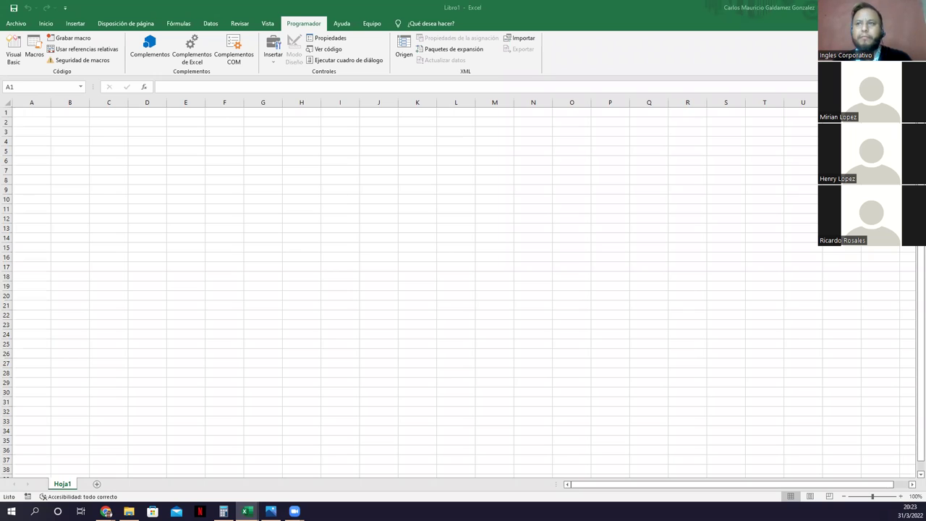
Revisit ribbon settings, checking add-ins and toggling Dibujar, close Options, and return to the File view.
left_click(10, 25)
left_click(10, 25)
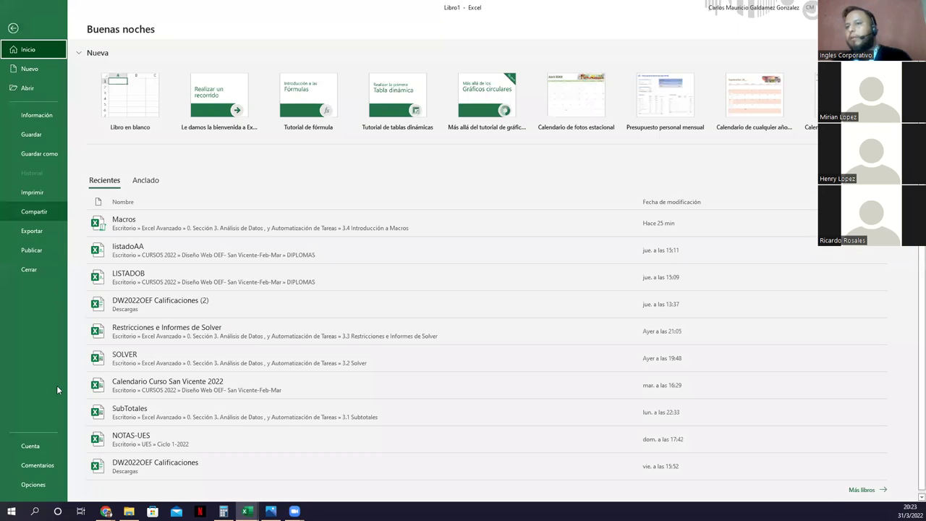
left_click(47, 488)
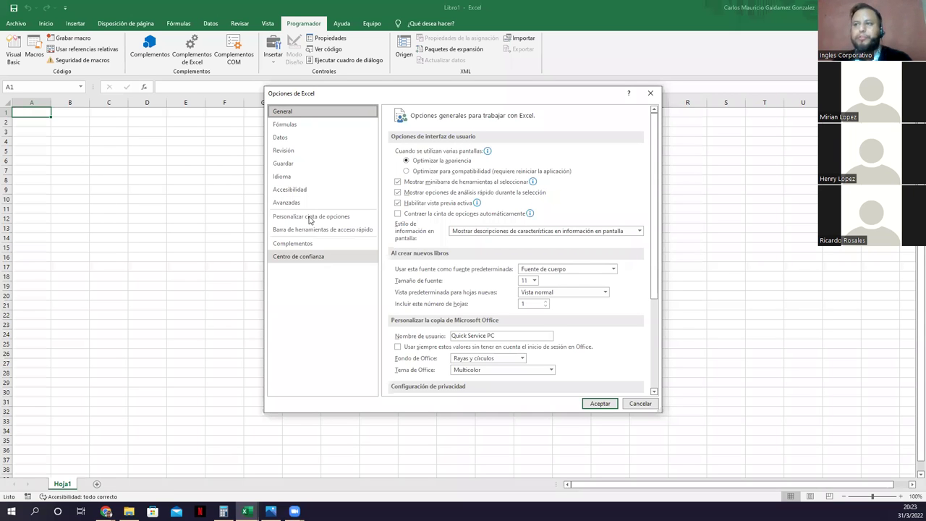
left_click(309, 217)
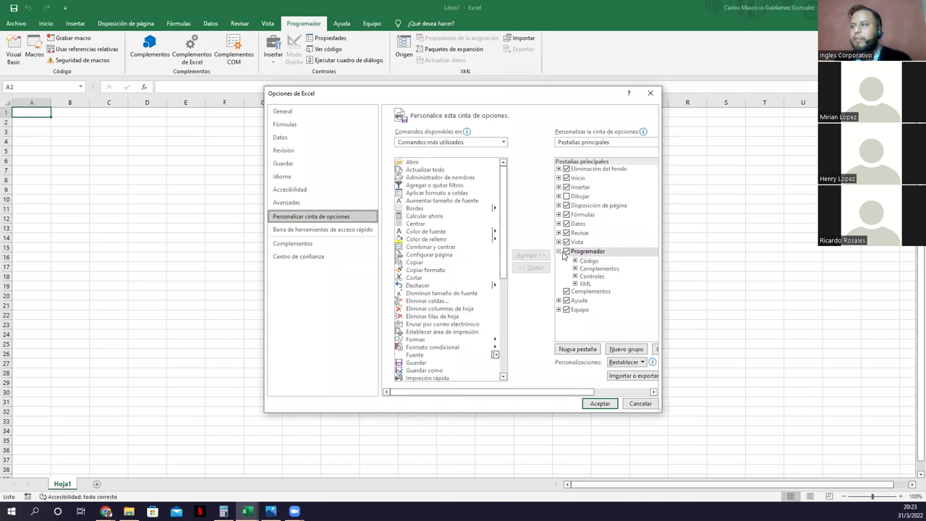
left_click(322, 246)
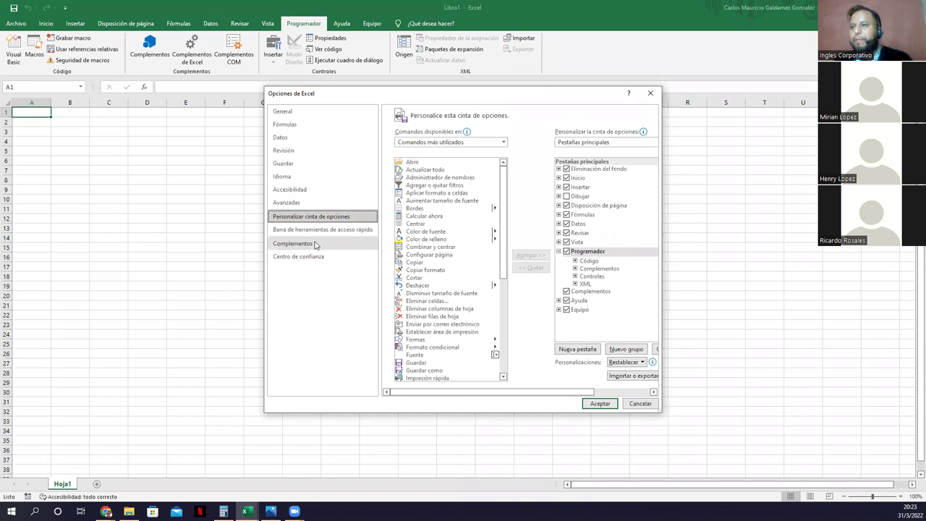
left_click(304, 218)
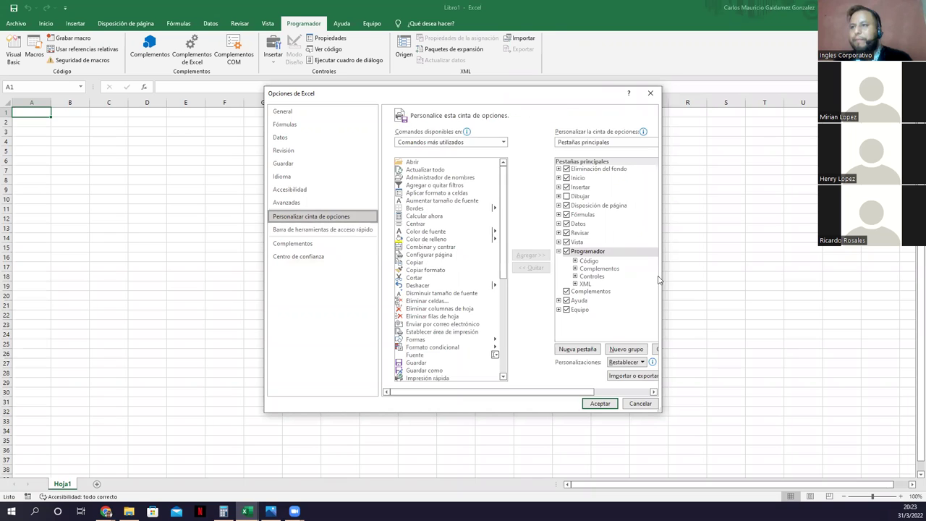
left_click(567, 197)
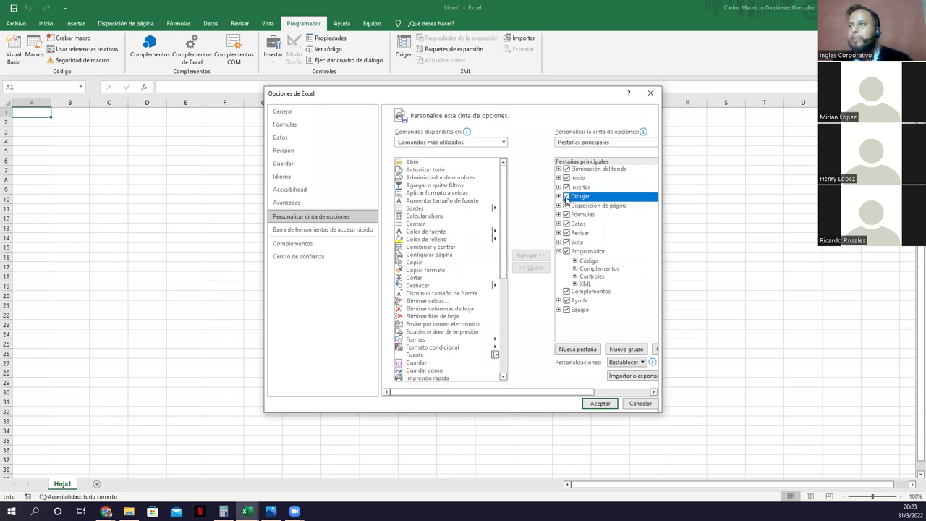
left_click(566, 197)
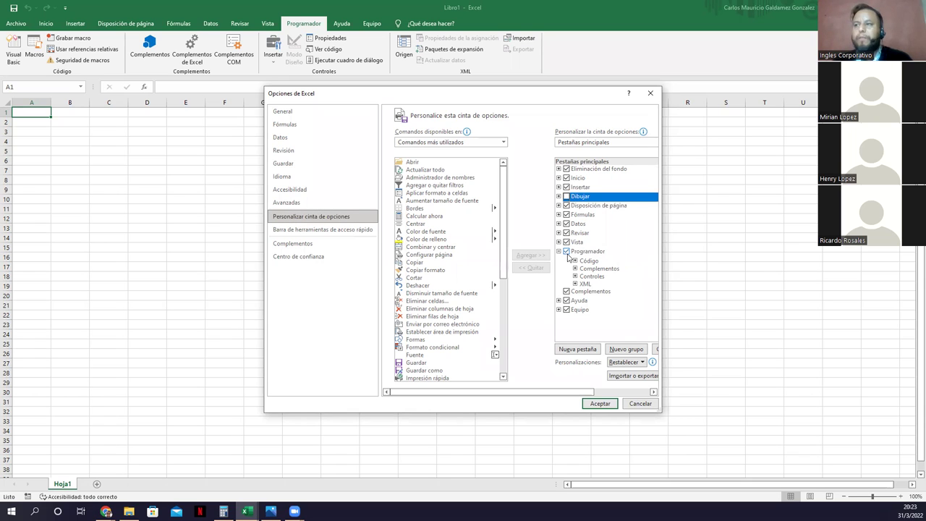
left_click(583, 251)
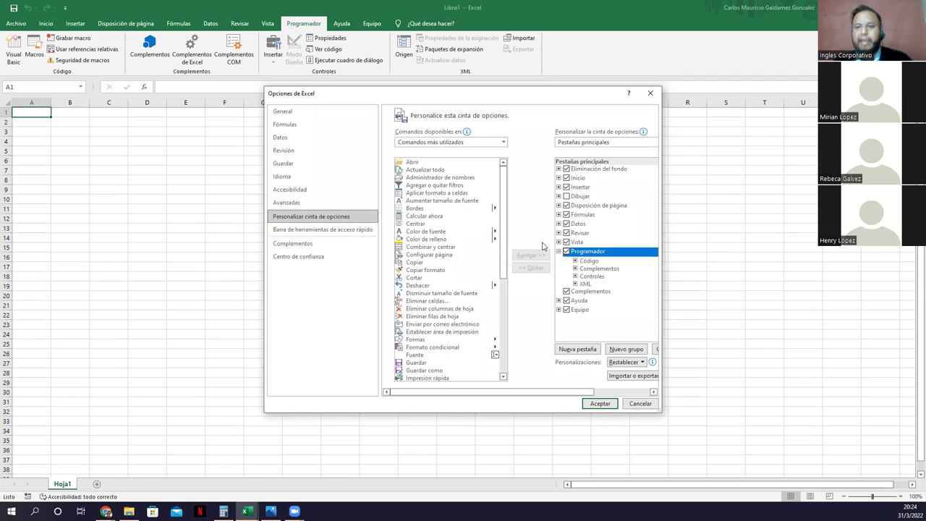
left_click(650, 94)
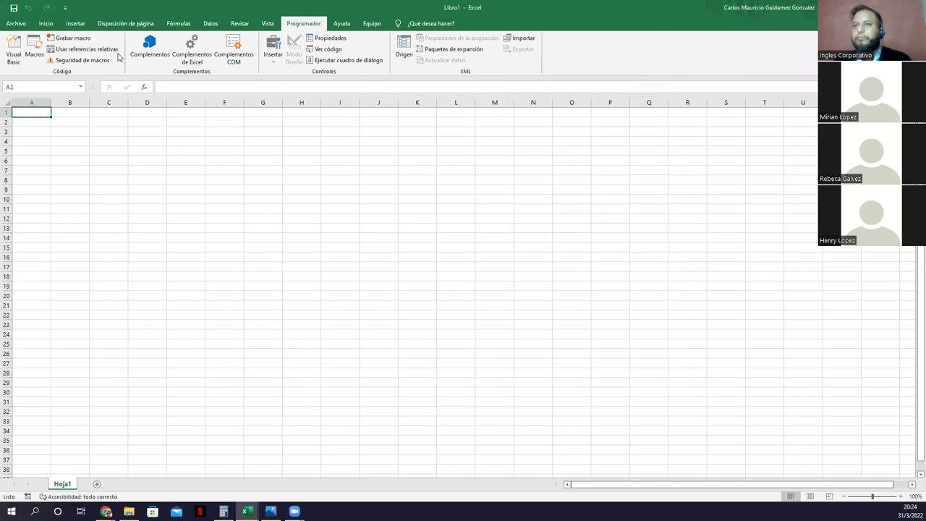
left_click(45, 24)
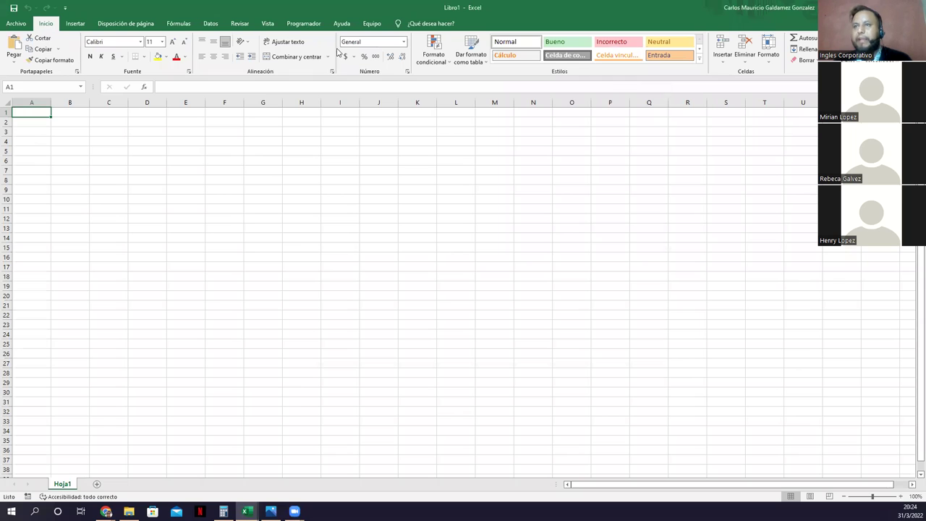
left_click(11, 25)
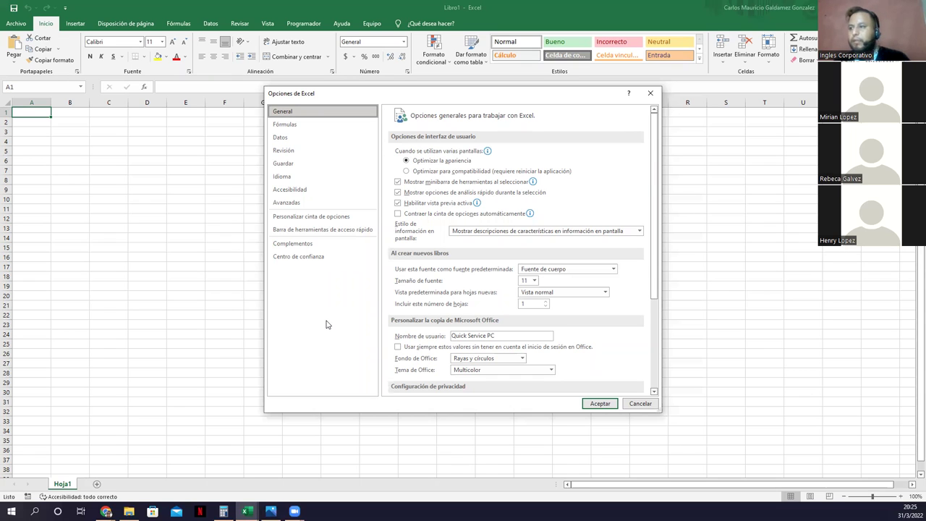
Replace the Office user name with the presenter's name and select Programador under ribbon customization.
left_click_drag(506, 335, 376, 336)
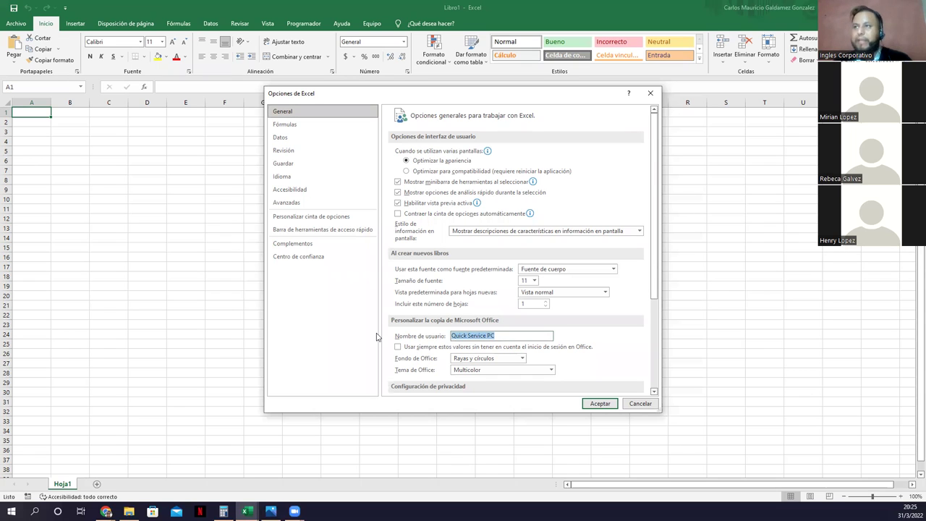
type("Téc. Carl")
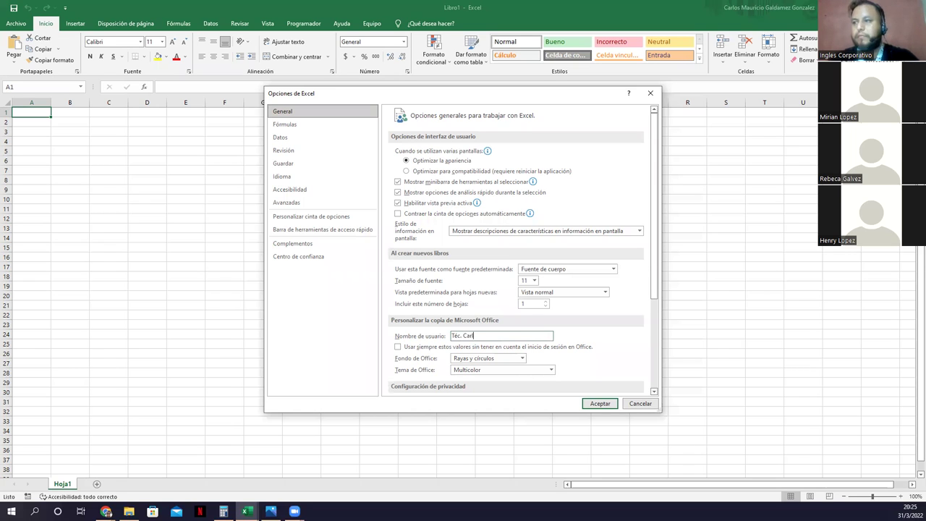
type("os M. Gald")
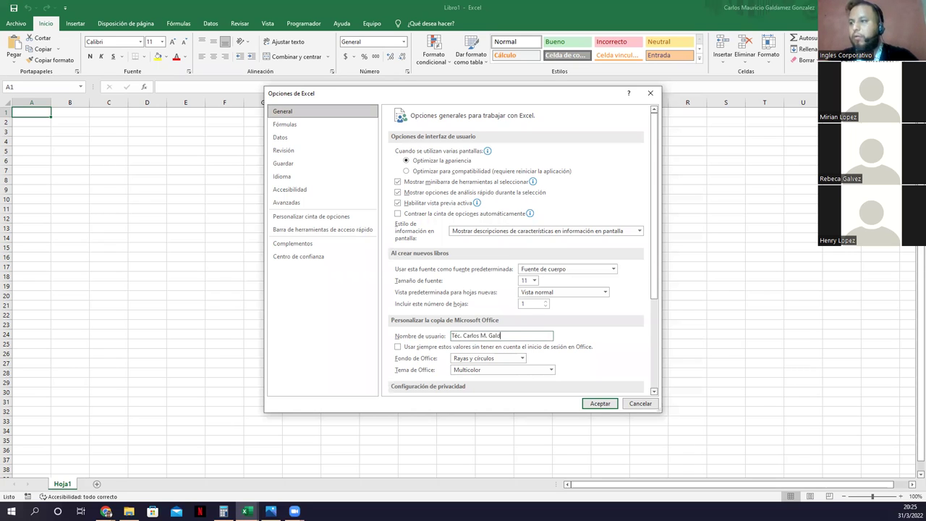
type("ámez")
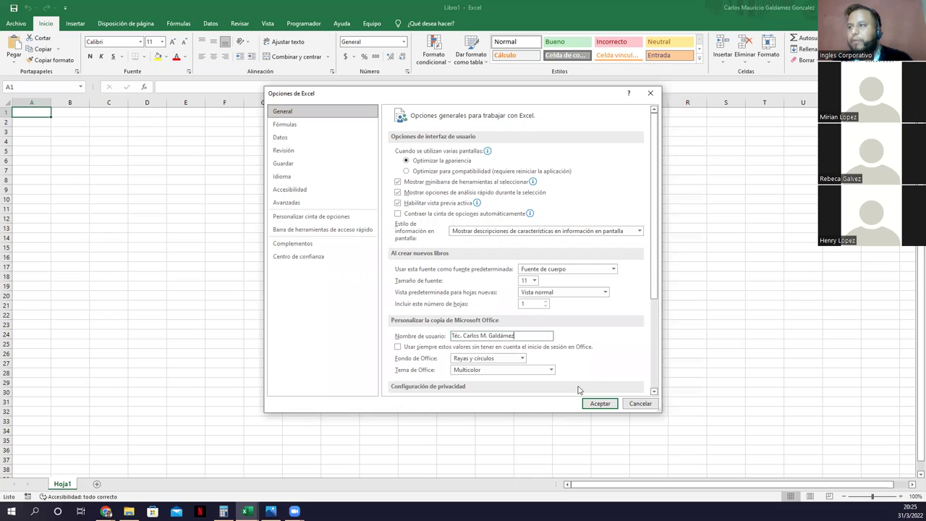
left_click(288, 205)
left_click(297, 217)
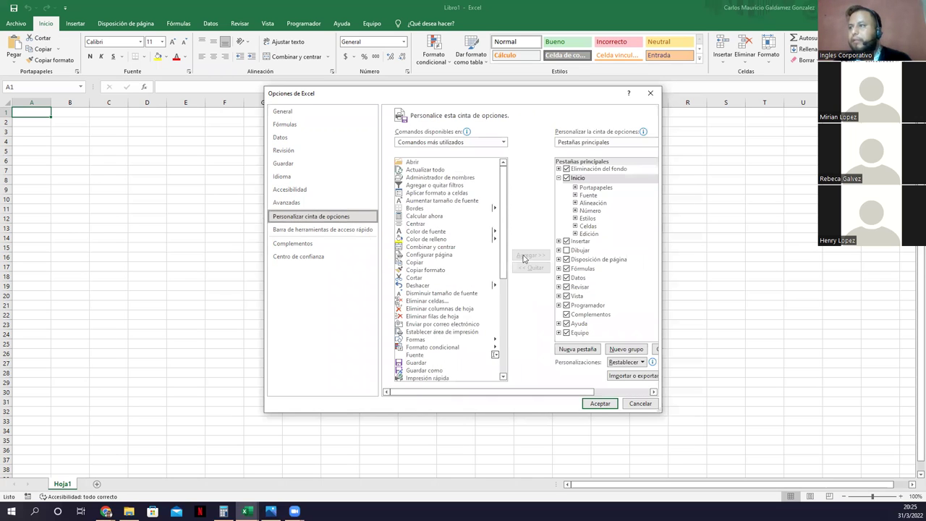
left_click(579, 305)
left_click(594, 405)
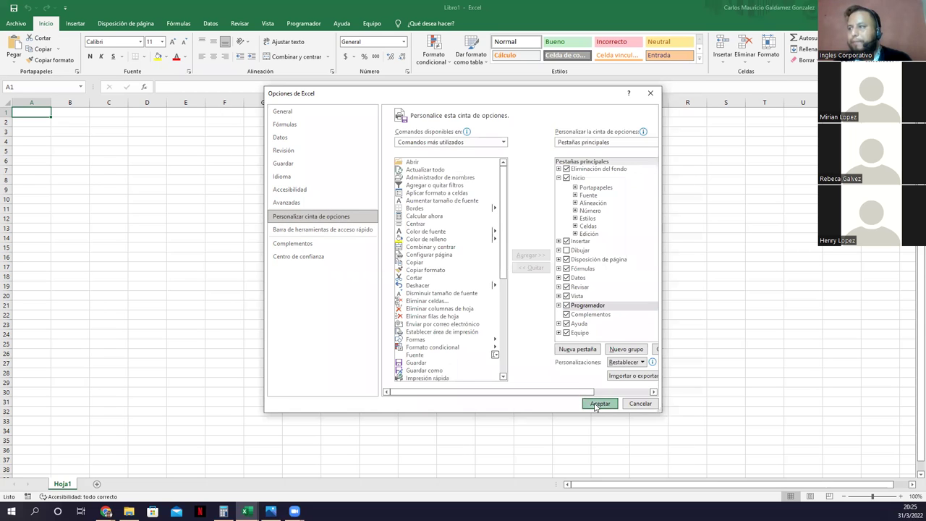
Display the Programador tab's commands on the Libro1 ribbon.
left_click(293, 26)
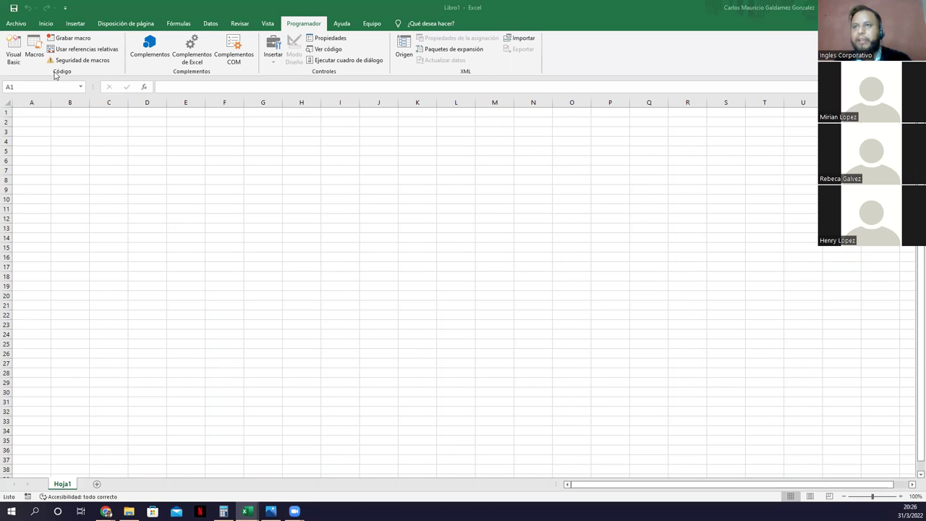
Bring the empty Libro1 workbook window back into focus.
left_click(81, 72)
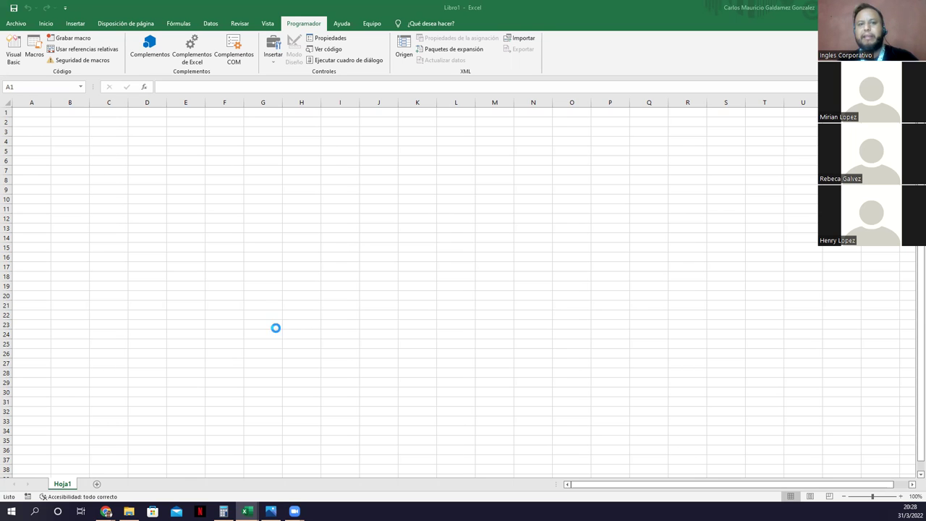
scroll(287, 346, "up", 3)
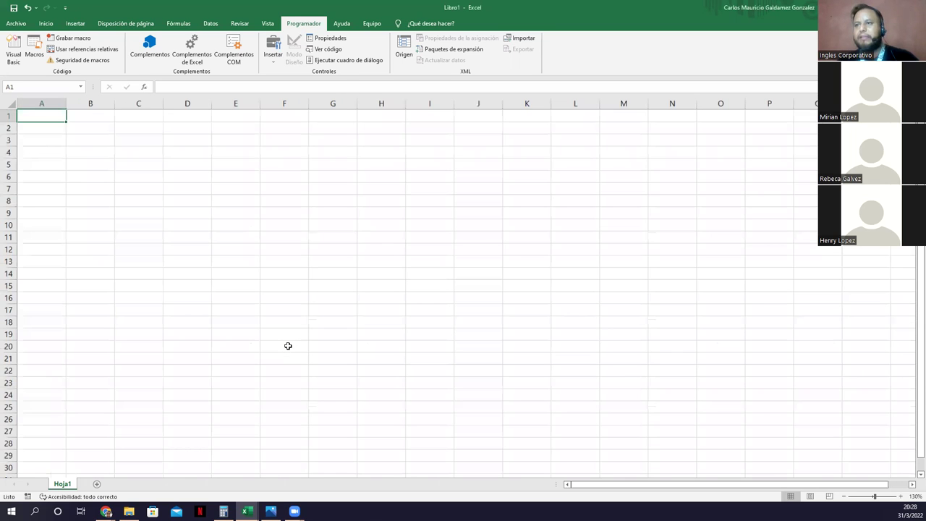
scroll(287, 346, "up", 4)
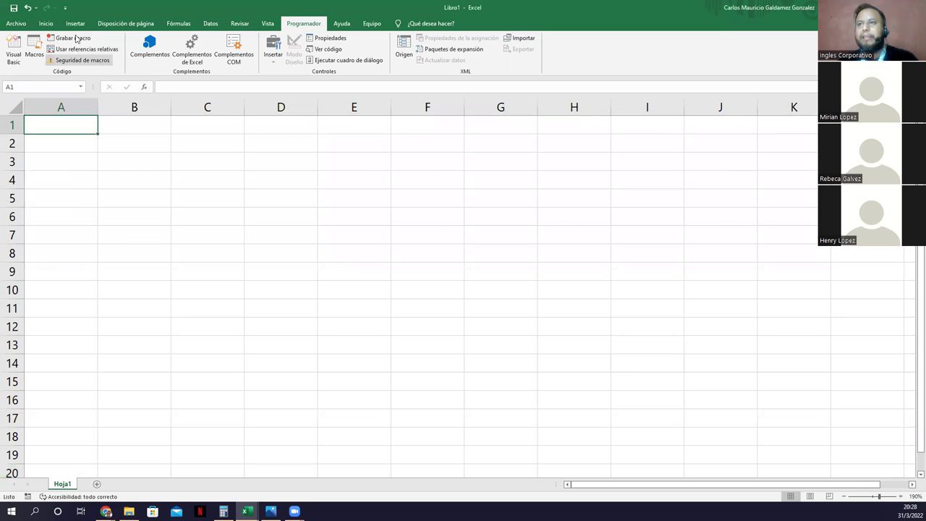
left_click(34, 56)
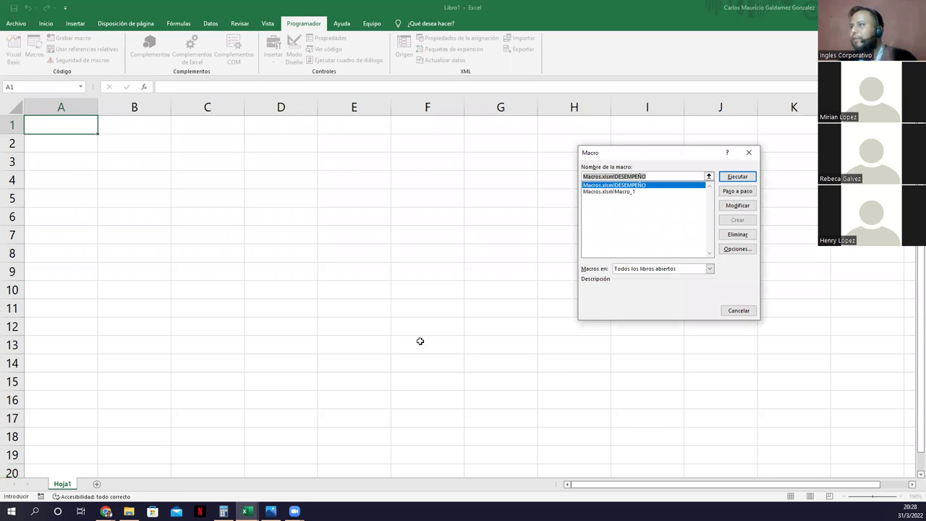
left_click(613, 191)
left_click(606, 185)
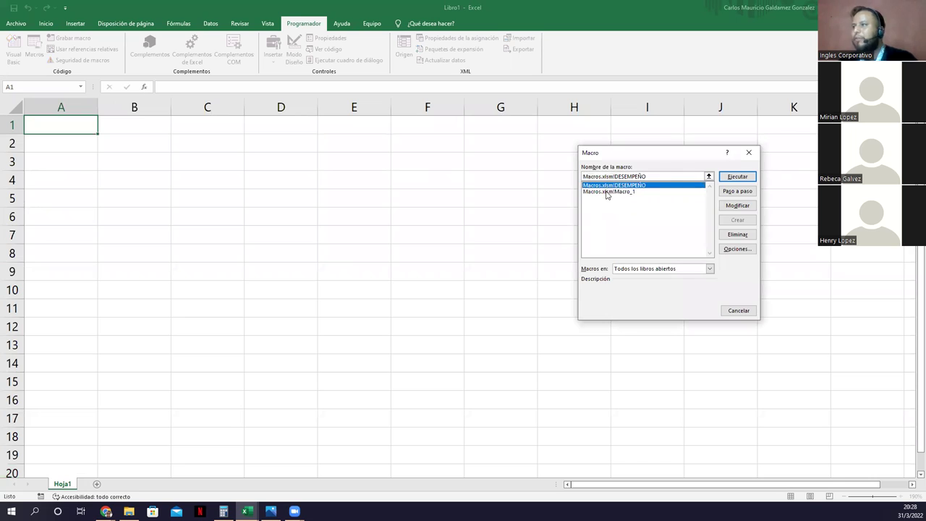
left_click(605, 191)
left_click(606, 187)
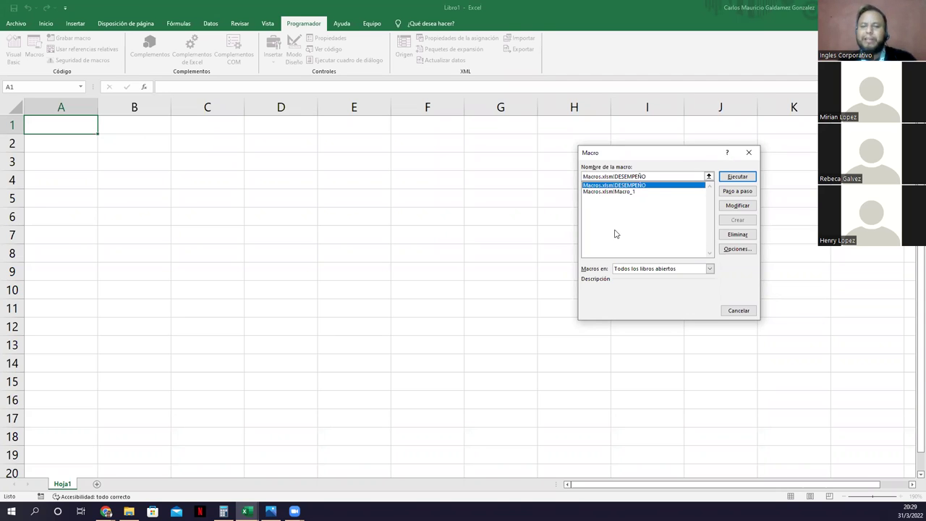
left_click(627, 191)
left_click(627, 185)
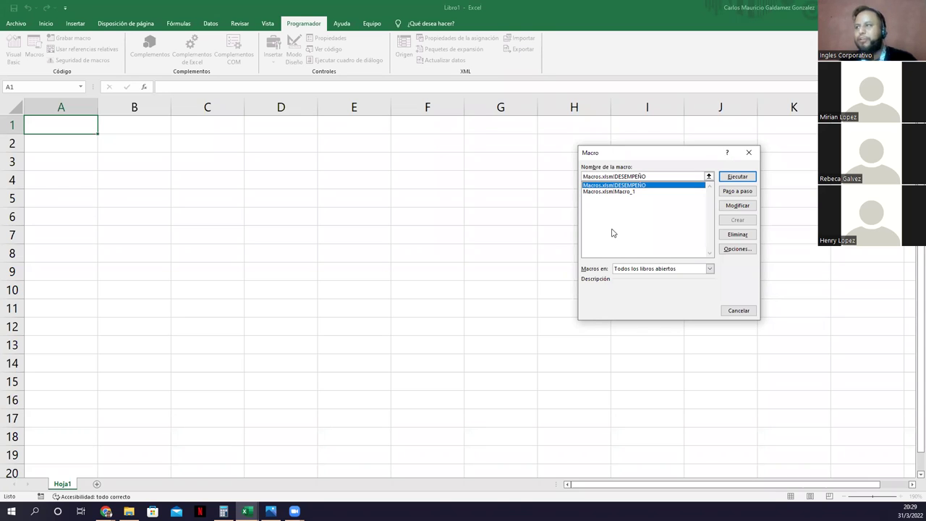
left_click(709, 178)
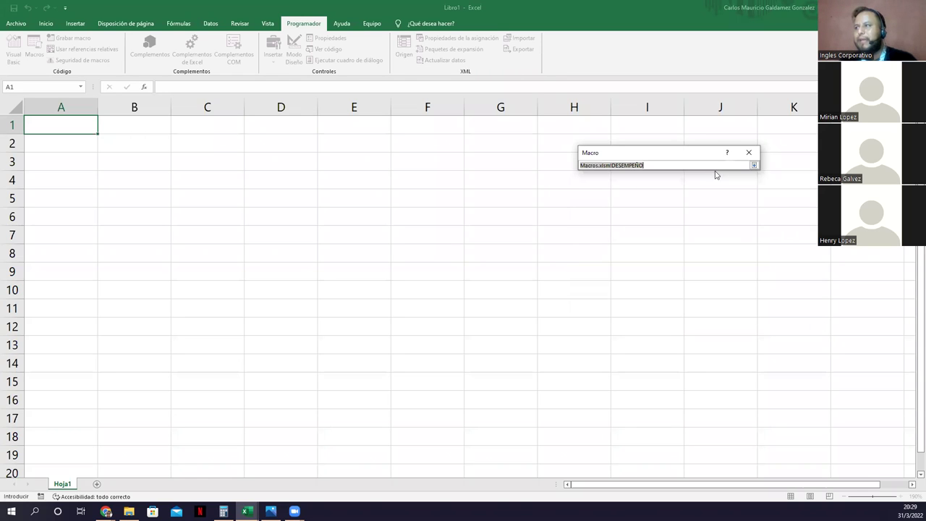
left_click(756, 169)
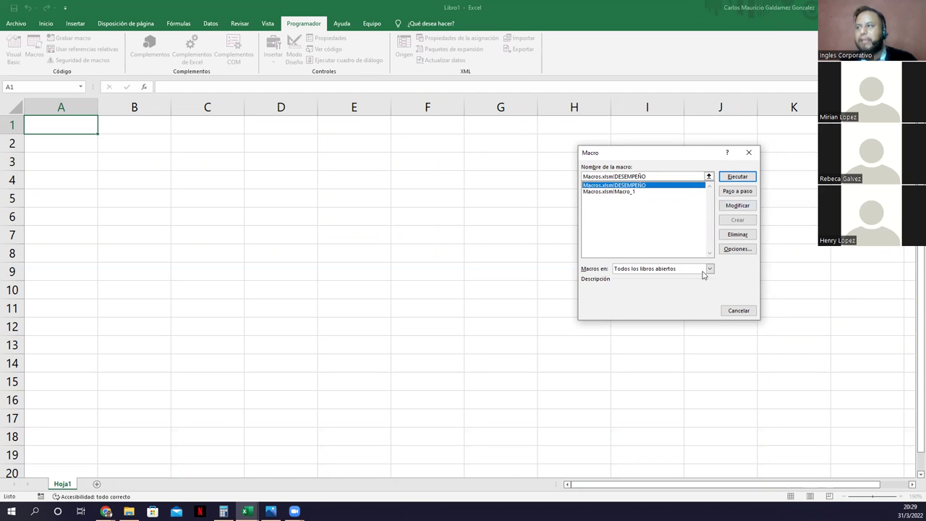
Leave 'Macros en' on Todos los libros abiertos and cancel the Macro dialog.
left_click(645, 273)
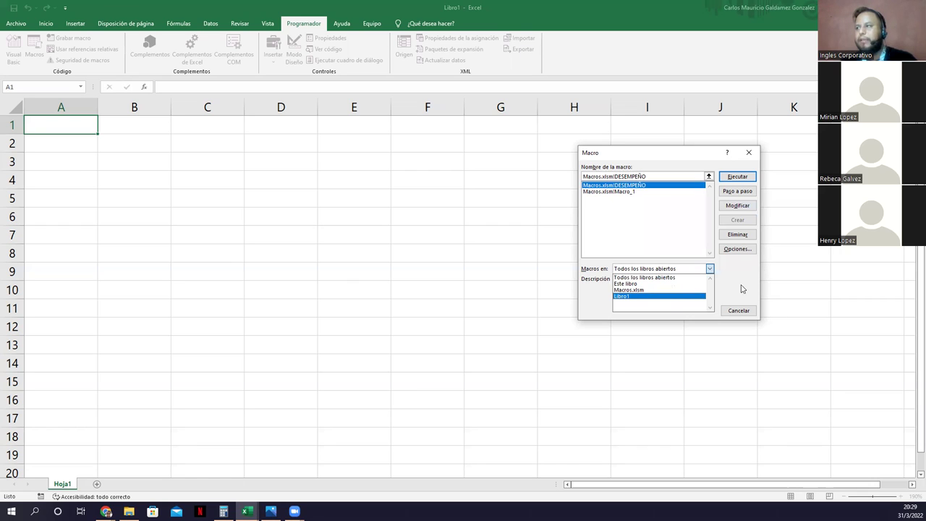
left_click(611, 275)
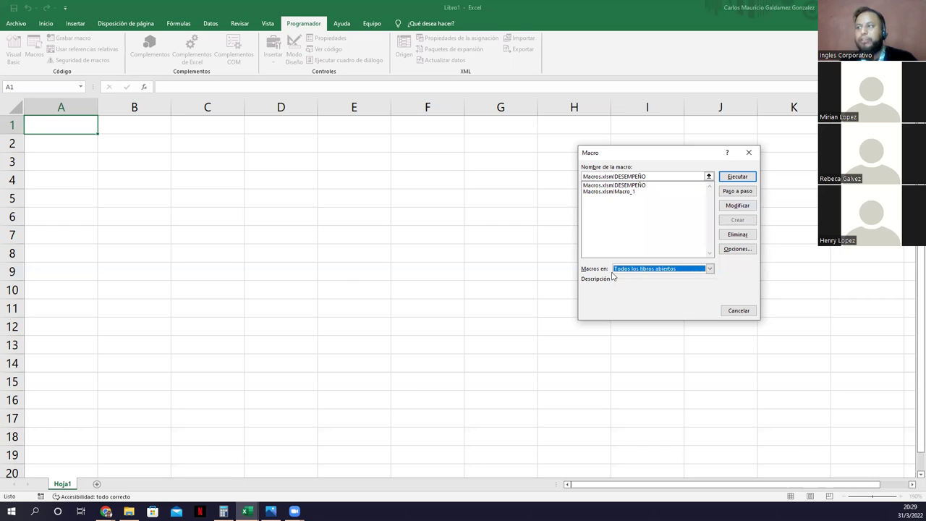
left_click(660, 270)
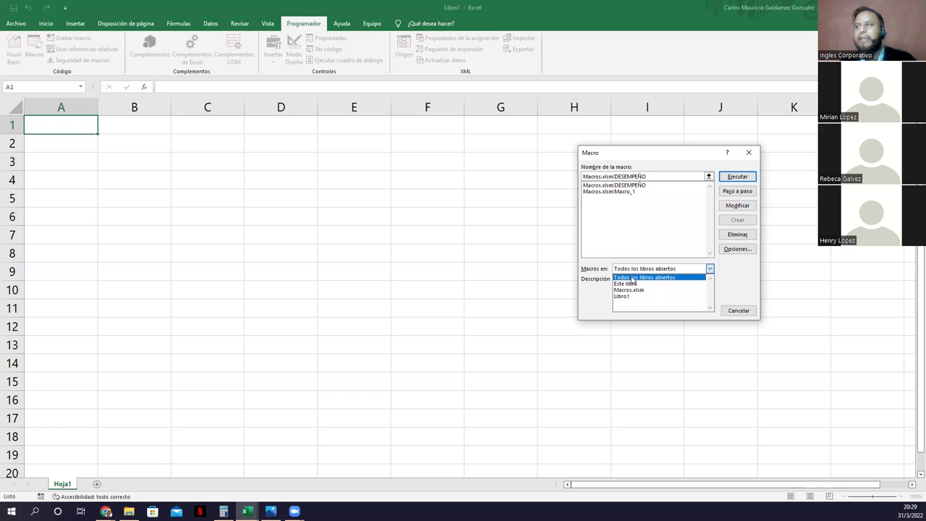
left_click(618, 240)
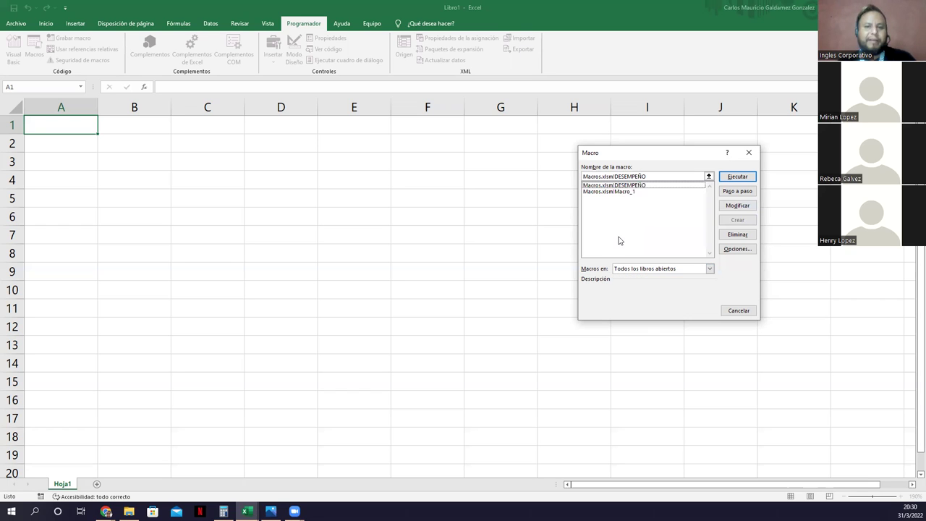
left_click(642, 273)
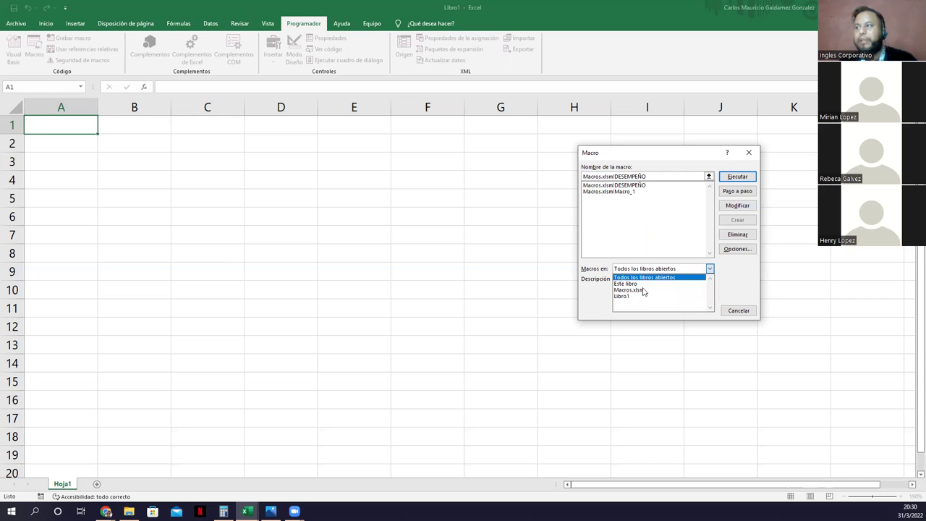
left_click(647, 234)
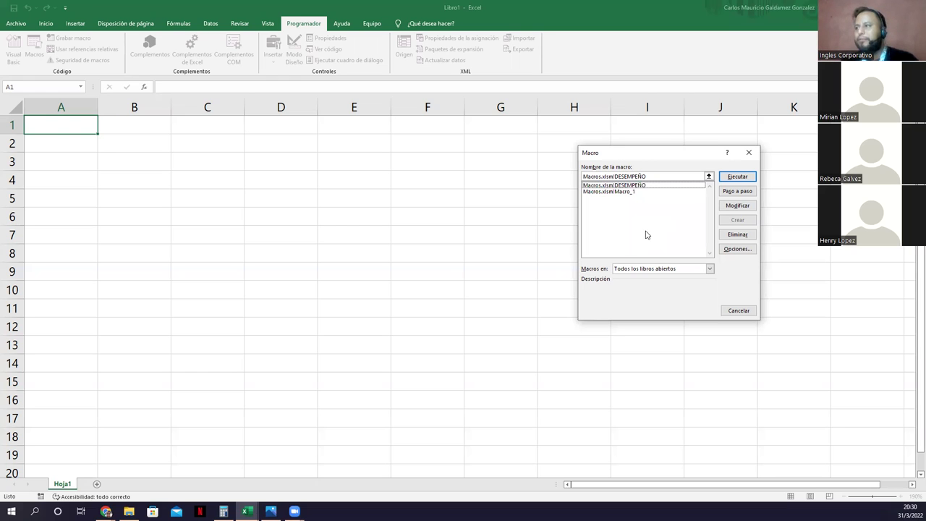
left_click(733, 310)
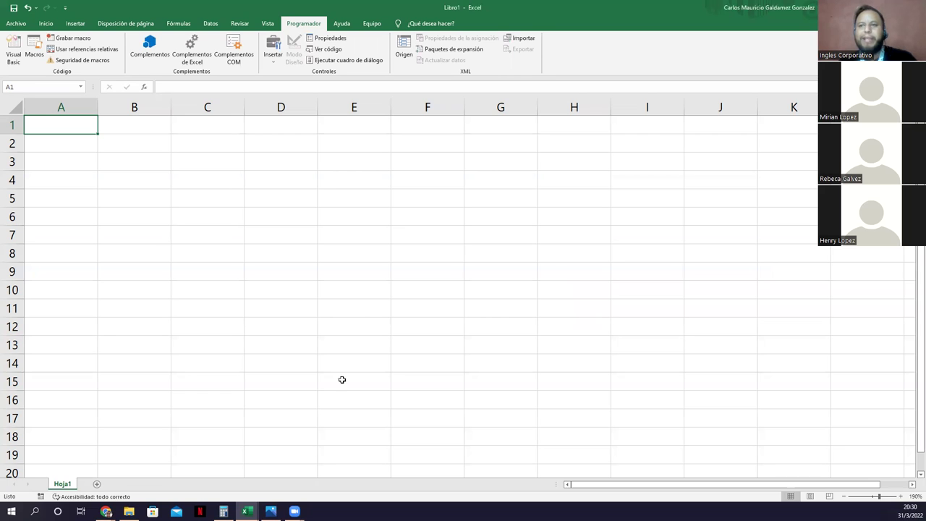
Select cells across A1:F15, ending with C9 as the active cell.
left_click_drag(55, 130, 418, 118)
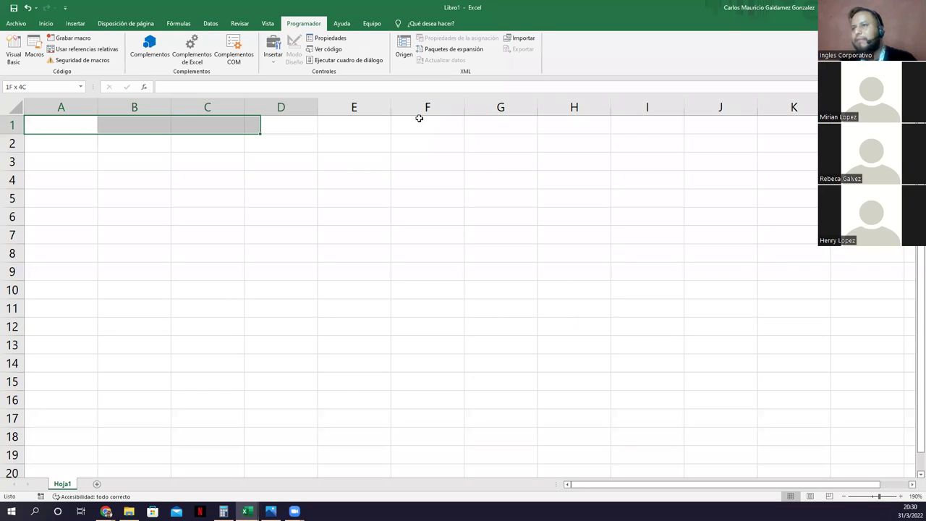
left_click(64, 127)
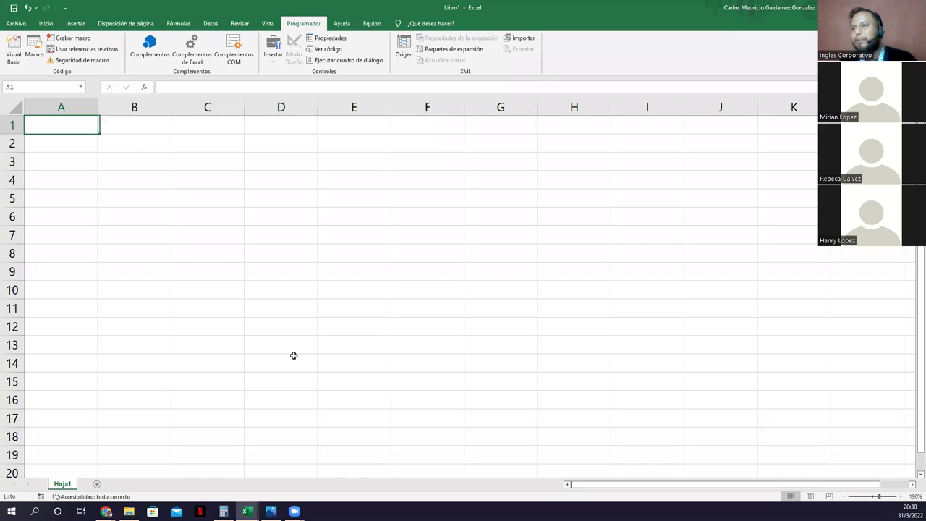
left_click(457, 378, "shift")
left_click(219, 277)
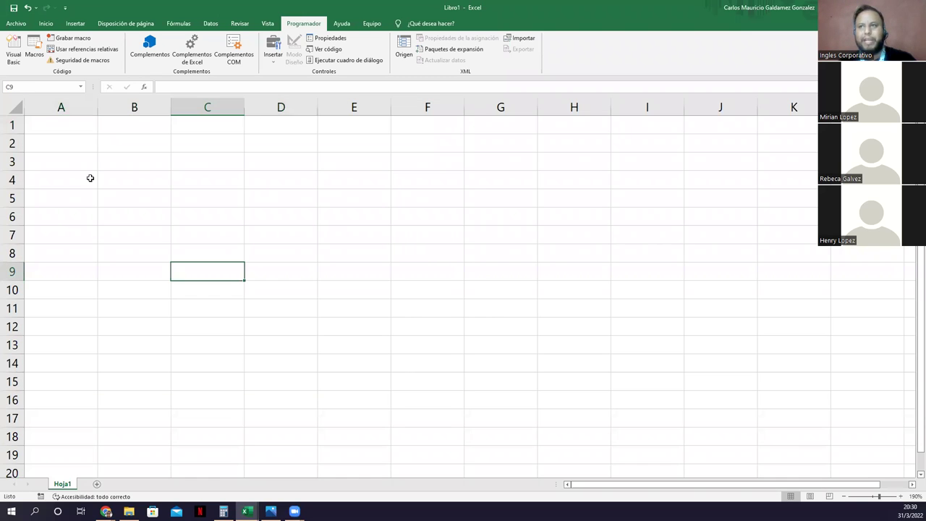
Begin a new macro named Formato-Recibo001, shortcut Ctrl+i, stored in Este libro.
left_click(76, 41)
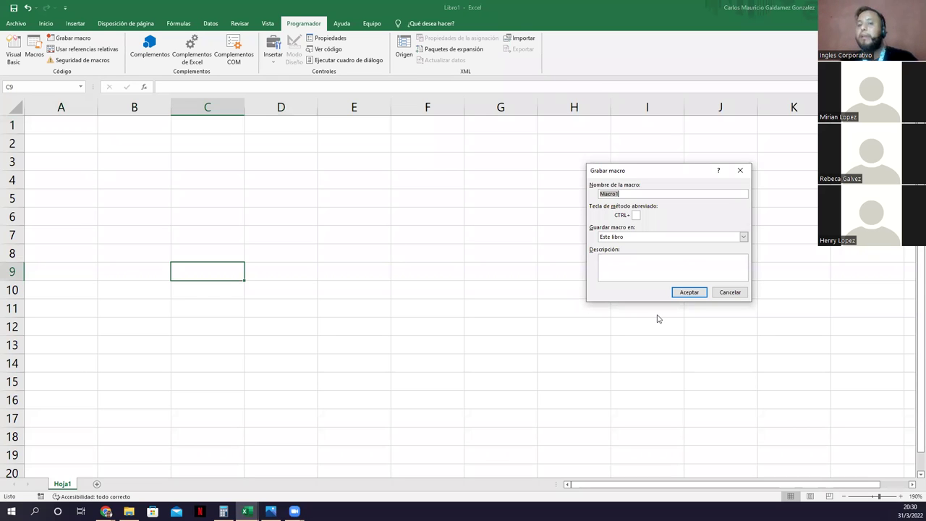
type("Form")
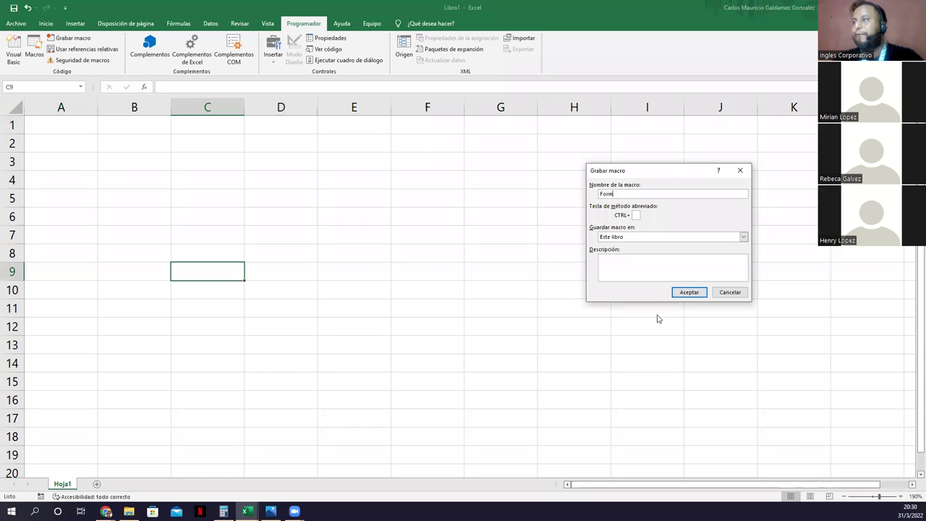
type("ato-Recibo")
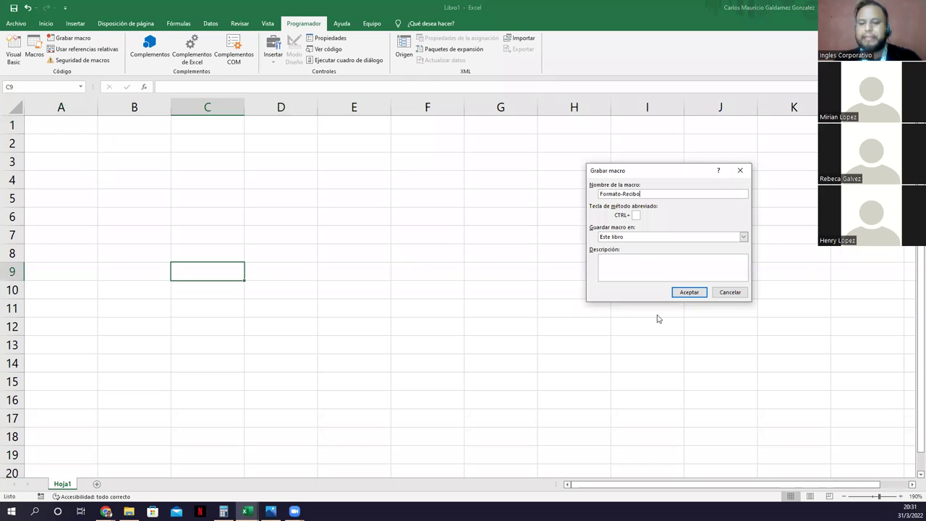
type("001")
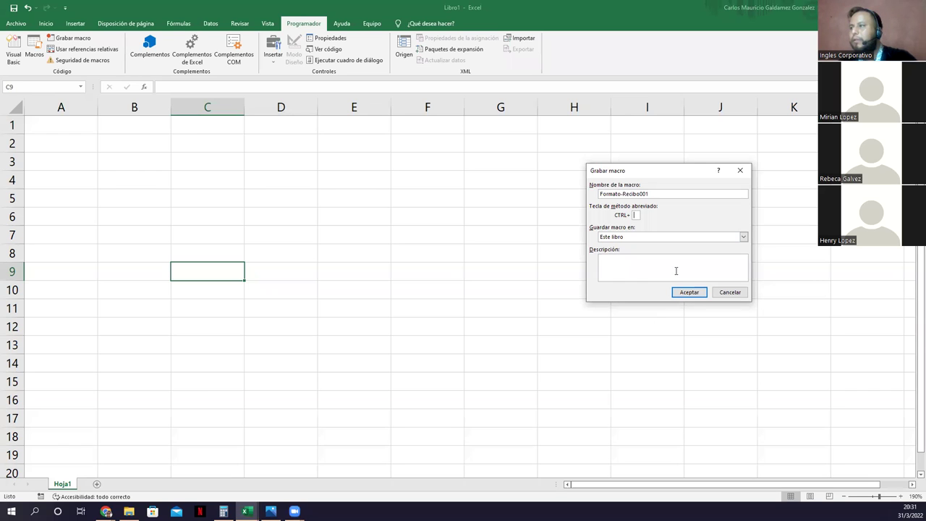
left_click(638, 240)
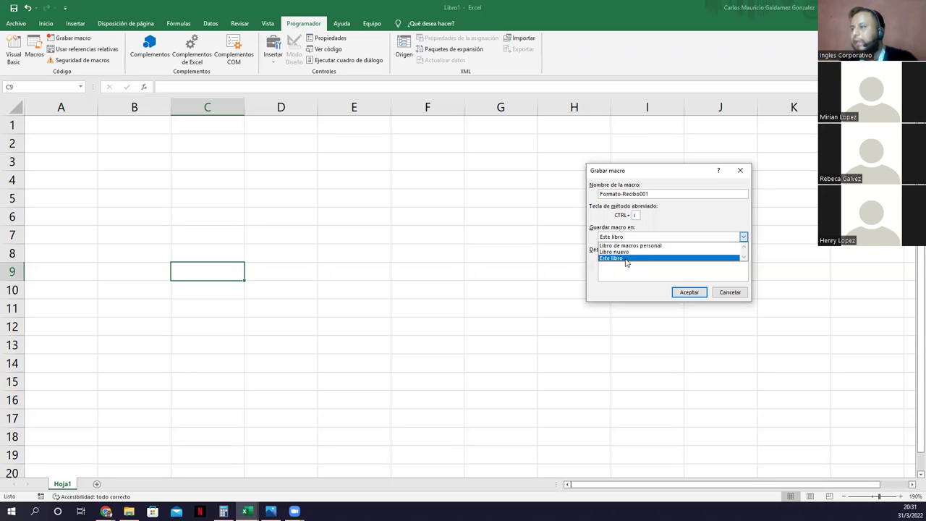
left_click(627, 258)
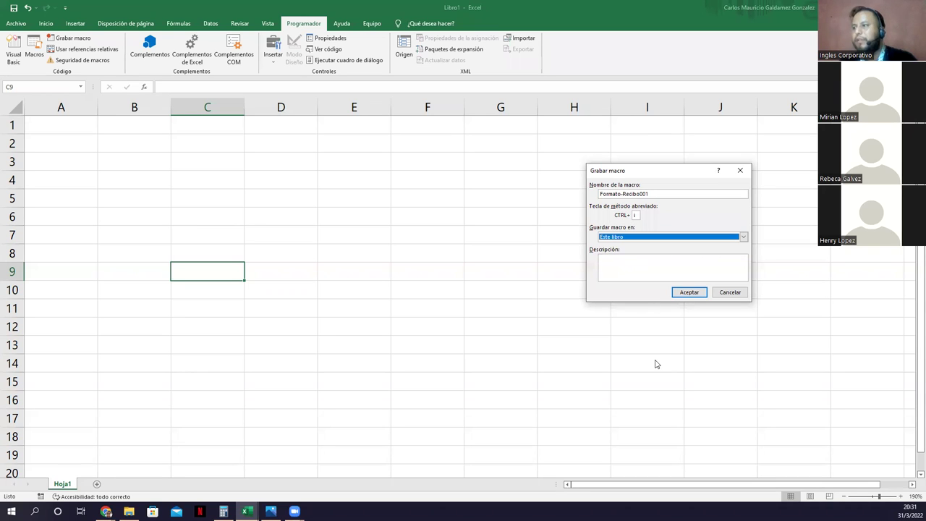
Enter 'Formato que se usa a diario para el pago de algunos servicios y/o compras.' as the Descripción.
left_click(632, 267)
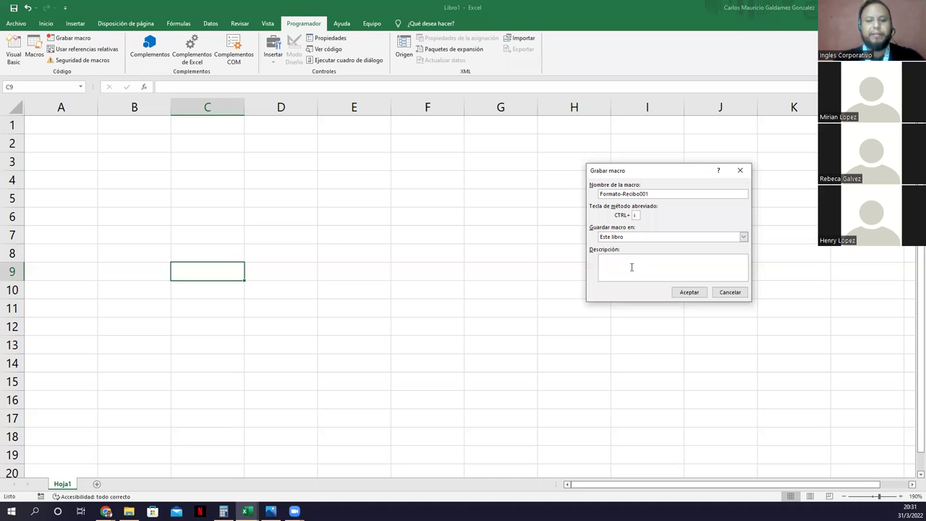
type("Formato que s")
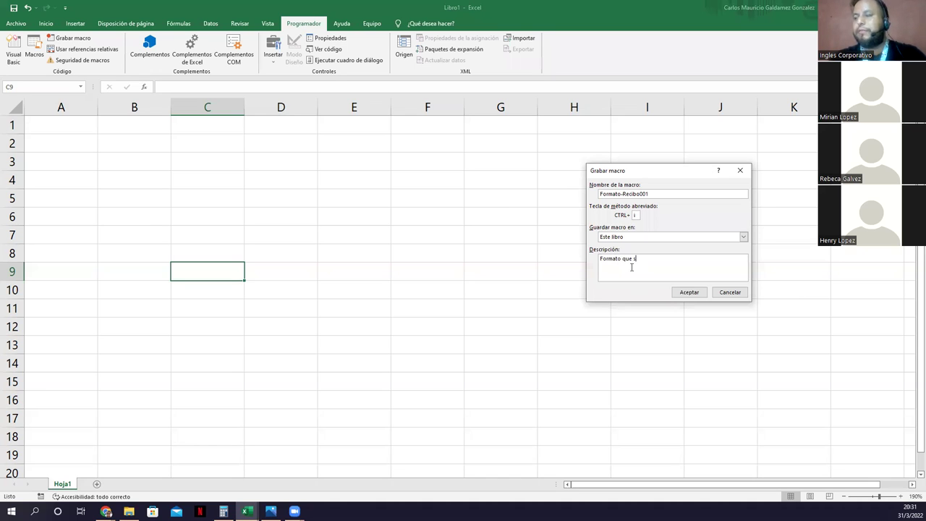
type("e usa")
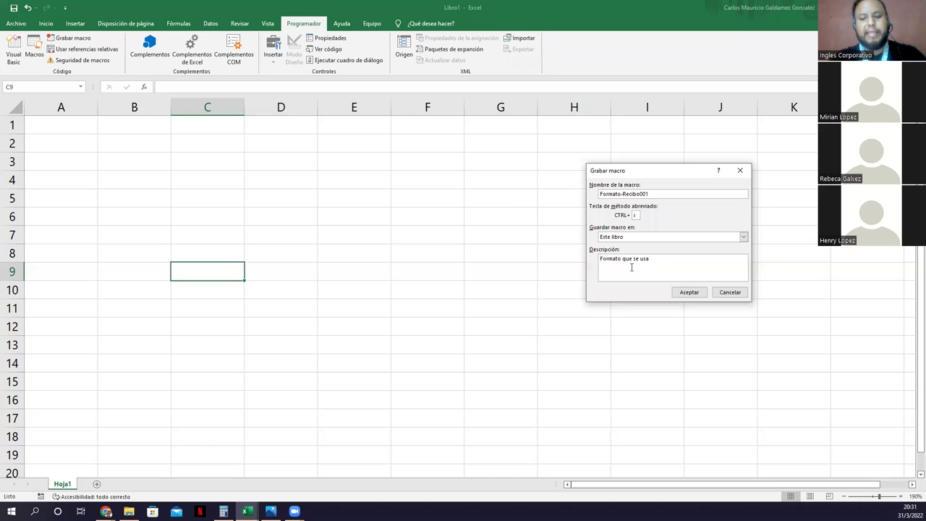
type(" a diario para e")
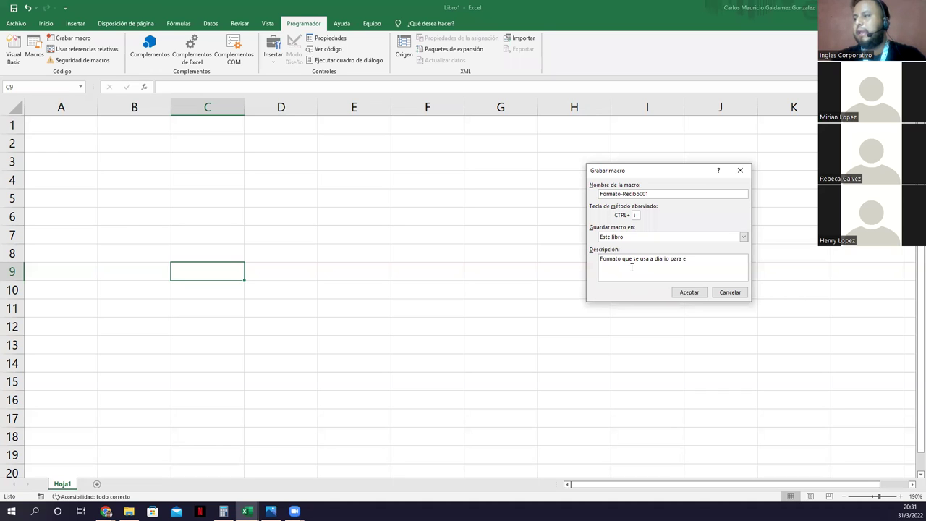
type("l pago")
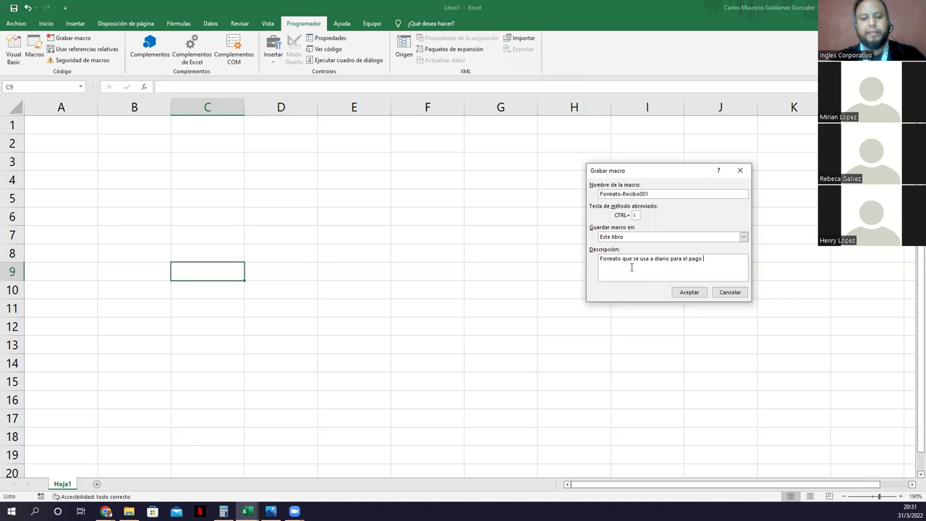
type(" de algunos servicios ")
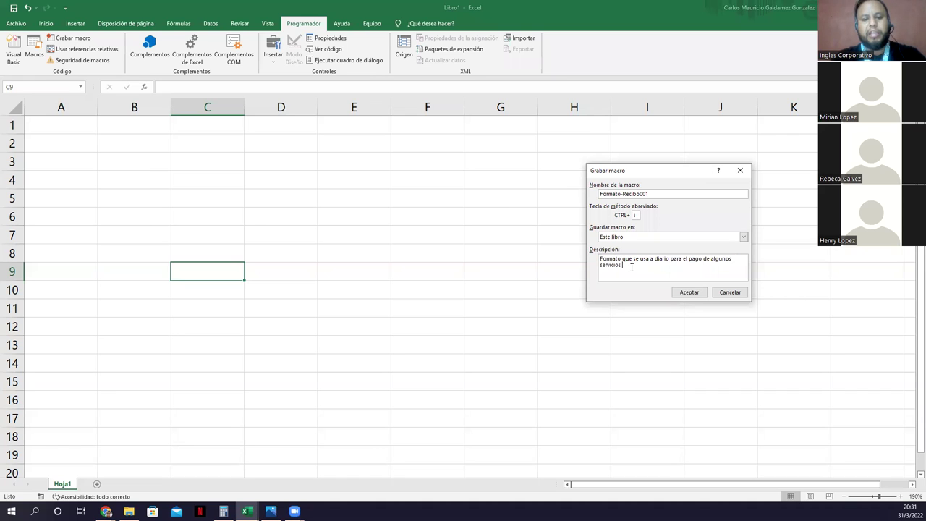
type("y/o compras")
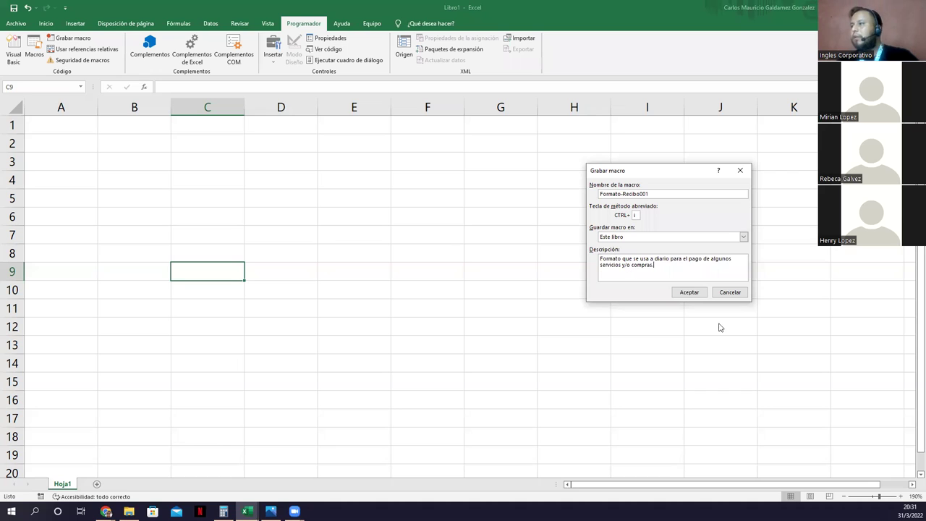
type(".")
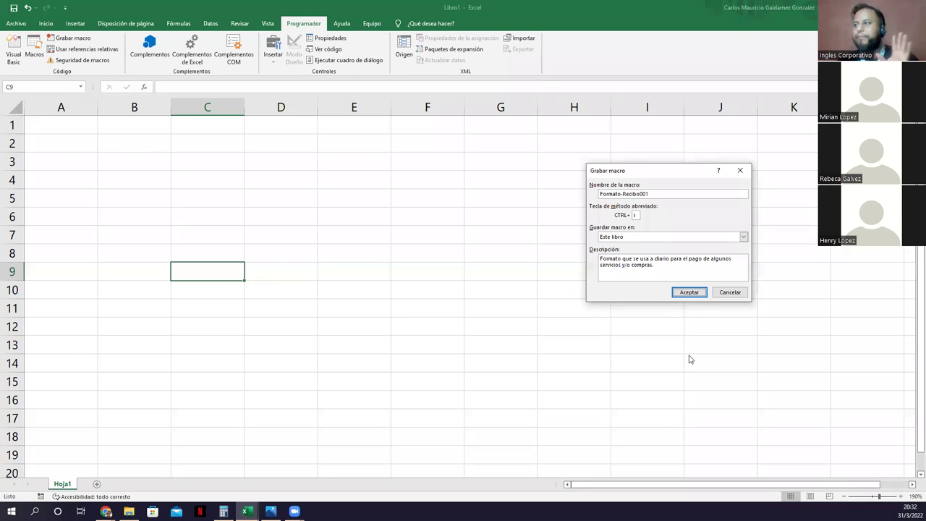
After the invalid-name warning, remove the hyphen to make FormatoRecibo001 and start recording.
left_click(686, 292)
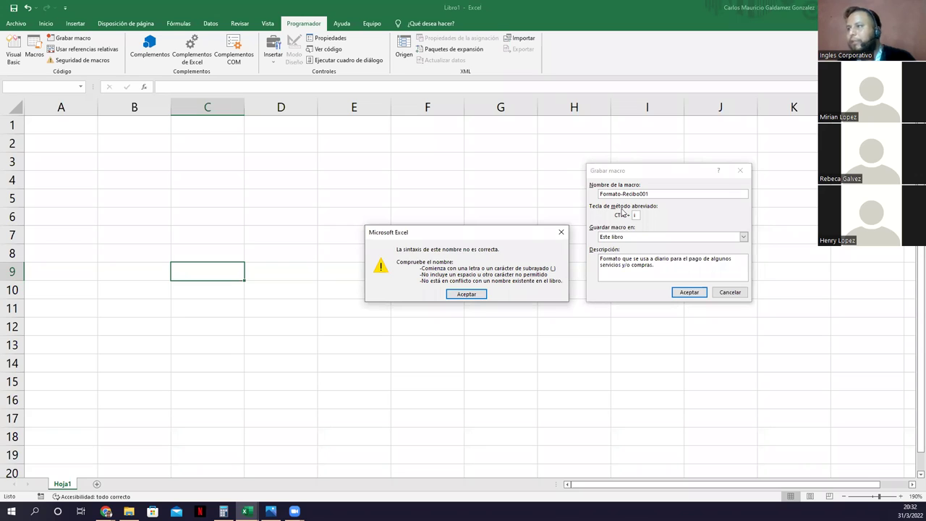
key("Return")
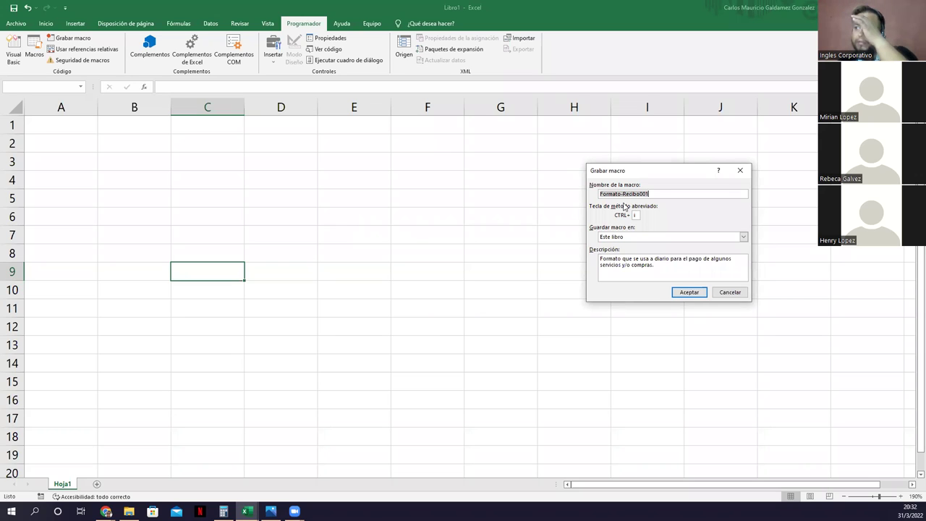
left_click(626, 195)
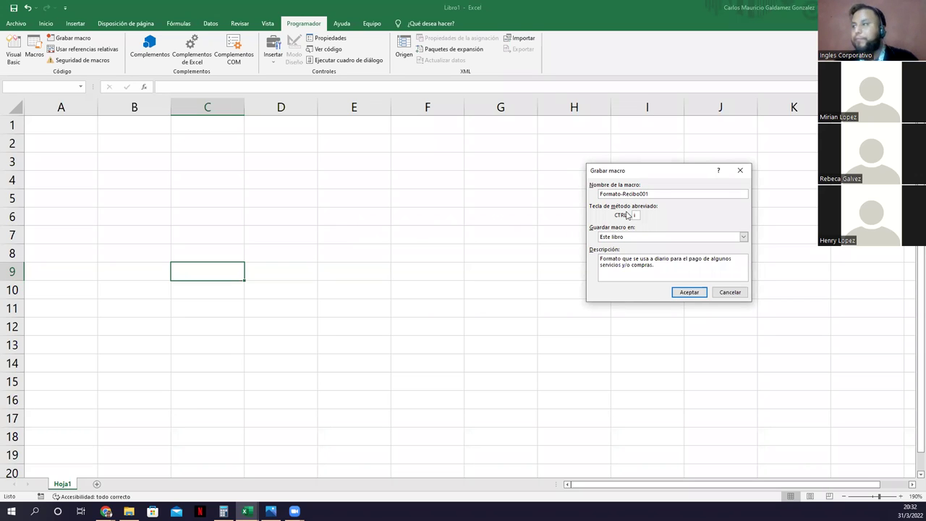
key("BackSpace")
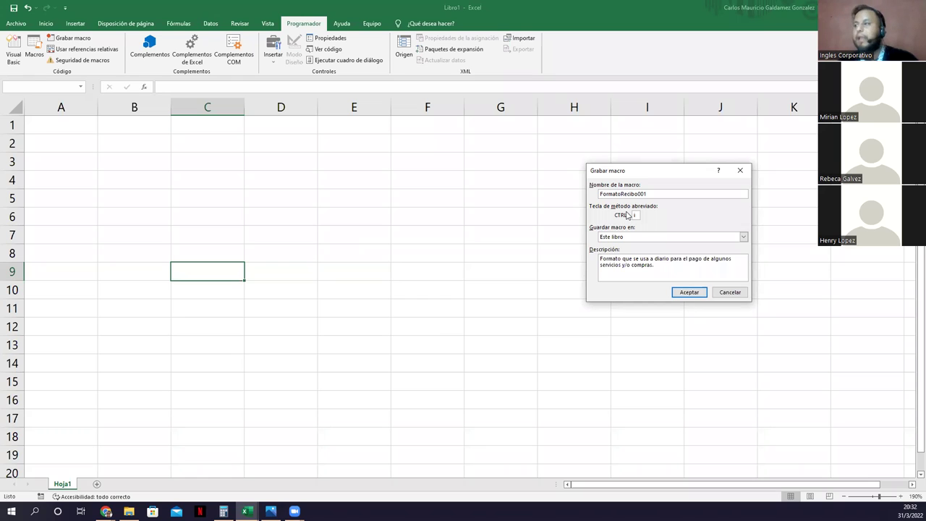
left_click(687, 291)
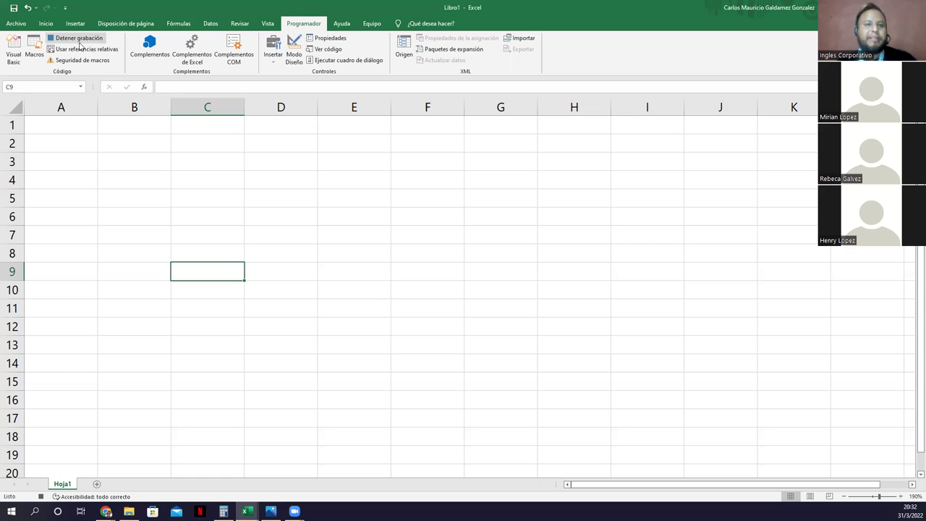
Enter the title RECIBO DE PAGOS OUT in cell A1.
left_click(79, 127)
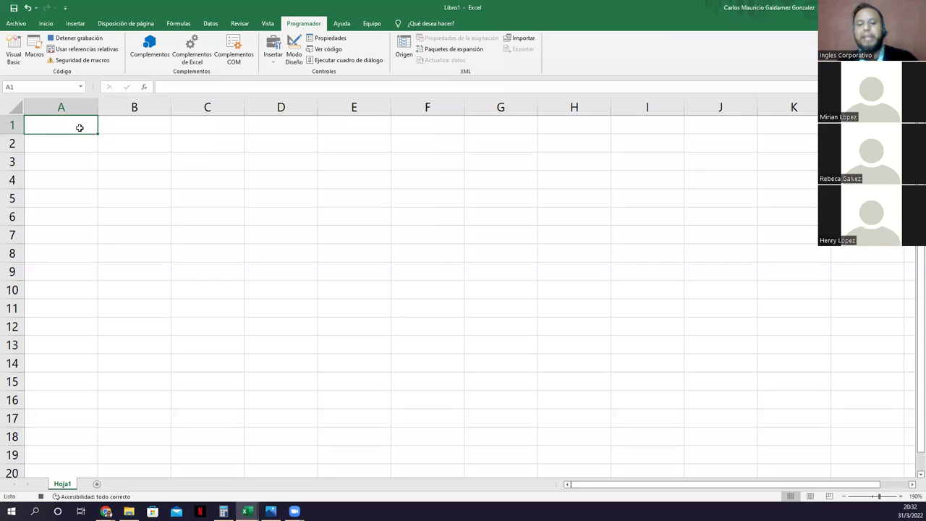
type("R")
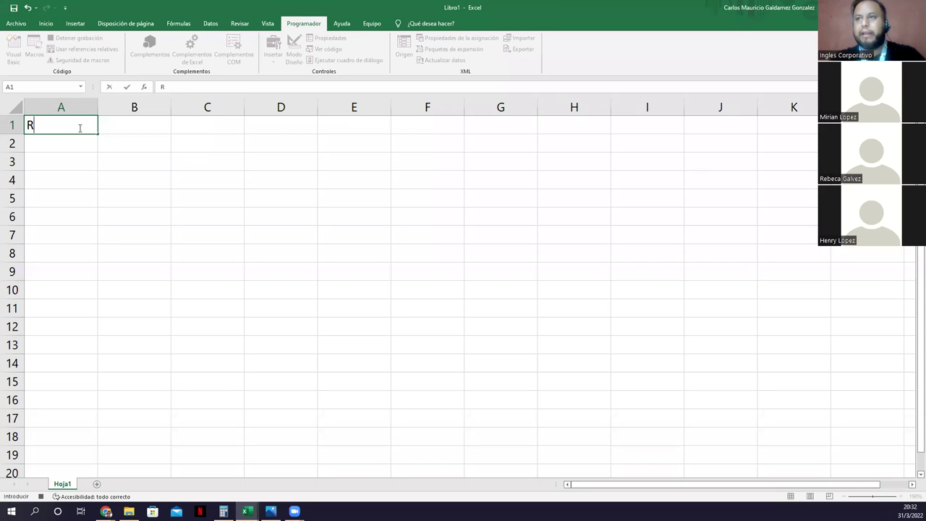
type("ECIBO ")
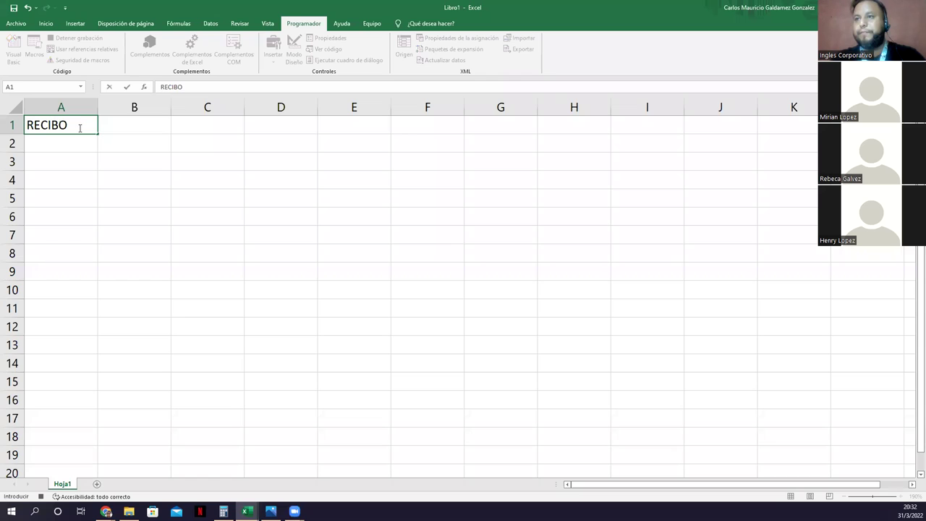
type("DE PAGOS")
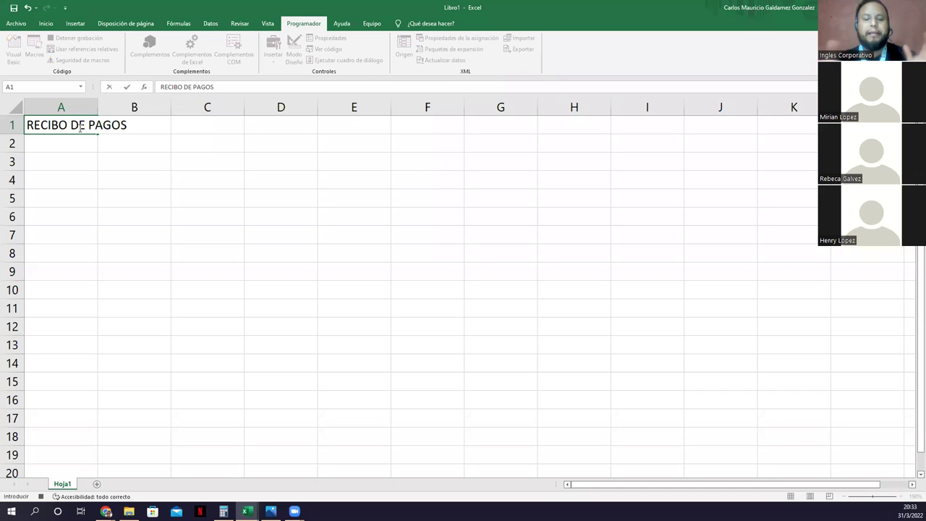
type("OUT")
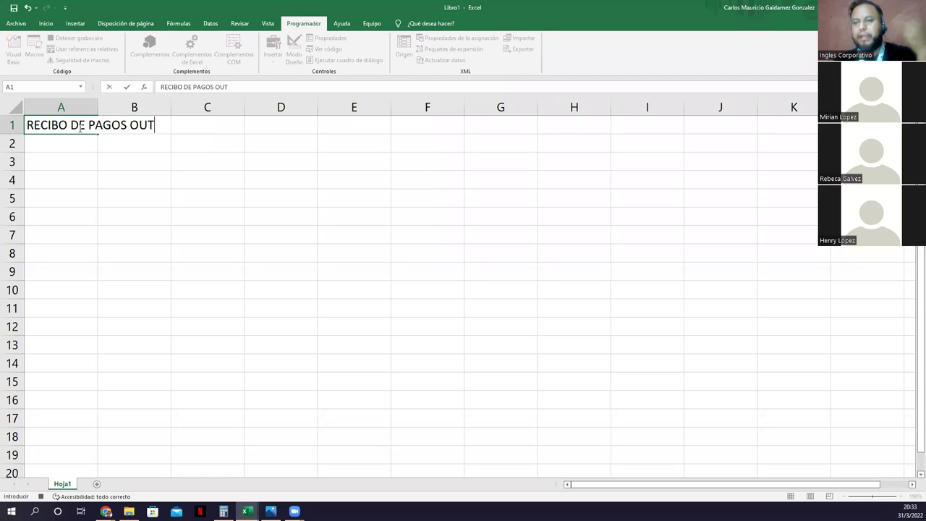
left_click(73, 146)
Enter FECHA:, HORA: and A NOMBRE DE: in A2:A4, then widen column A.
type("FECHA:")
key("Return")
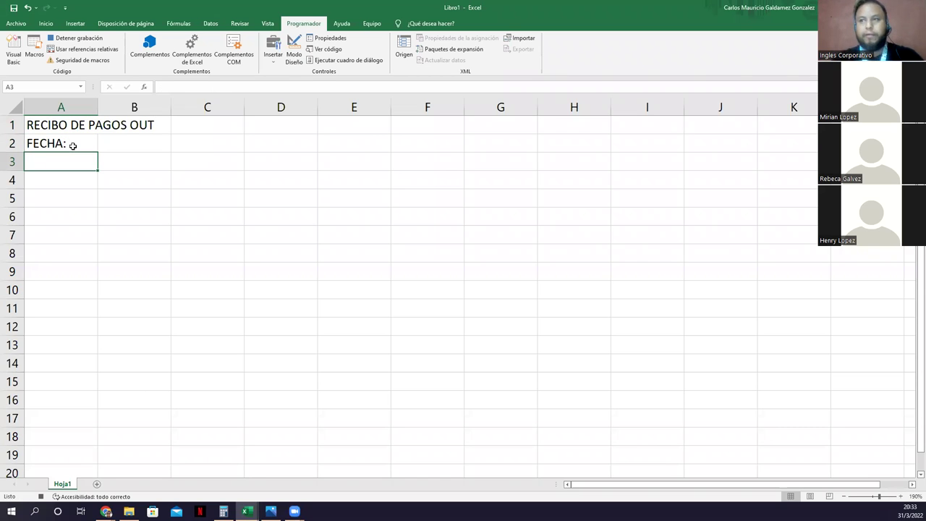
type("HORA:")
key("Return")
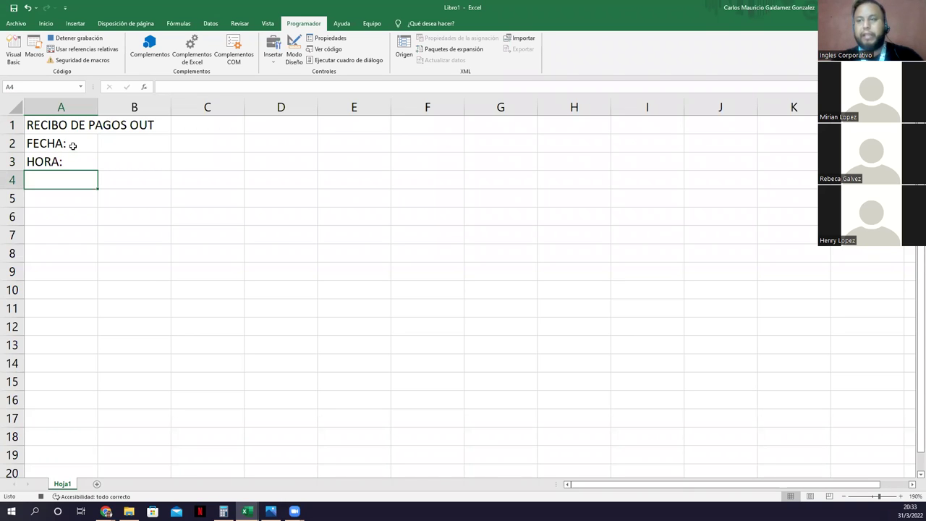
type("A")
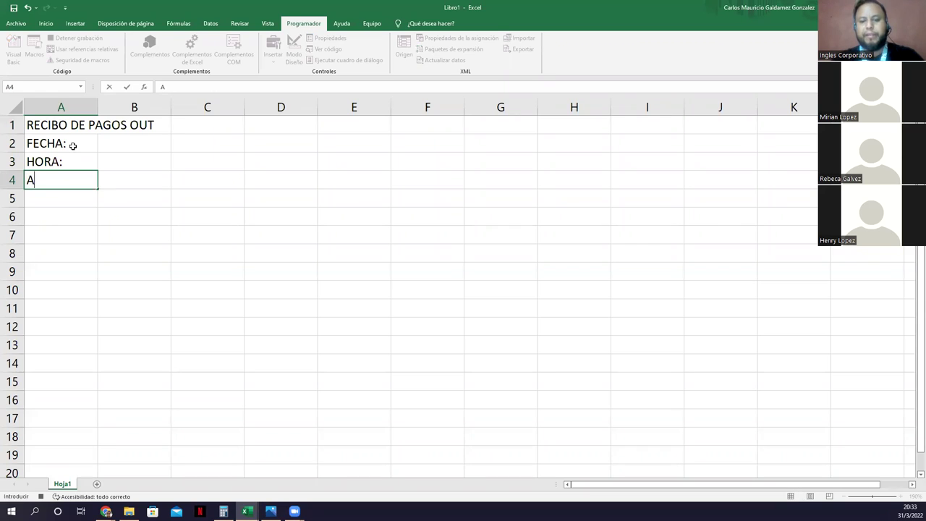
type(" NOMBRE DE:")
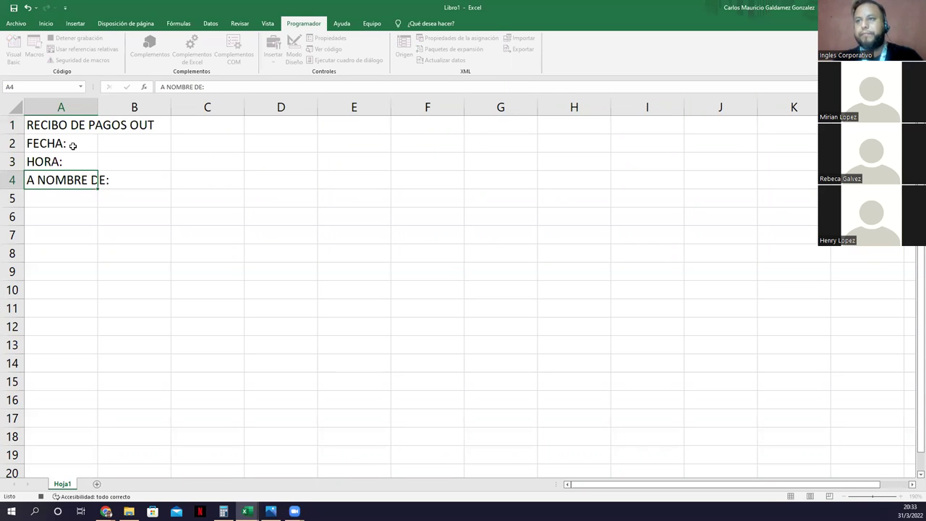
key("Return")
left_click_drag(101, 104, 71, 157)
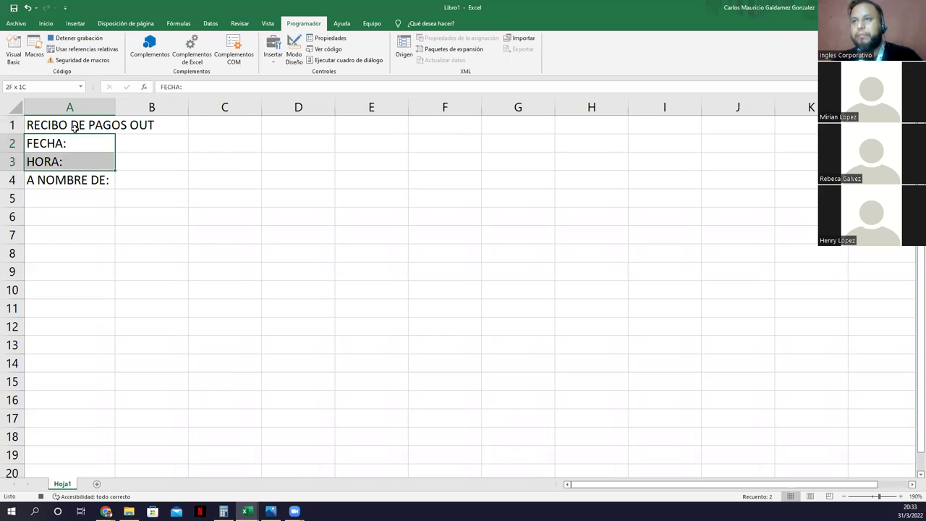
Right-align FECHA: and HORA:, and enter 'rECIBI de:' in A6.
left_click(46, 23)
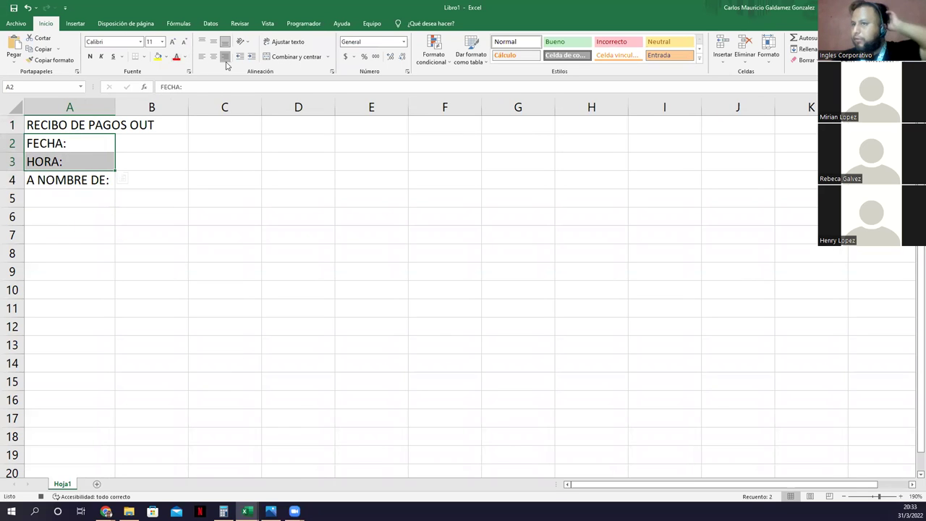
left_click(225, 56)
left_click_drag(90, 121, 369, 130)
left_click(85, 215)
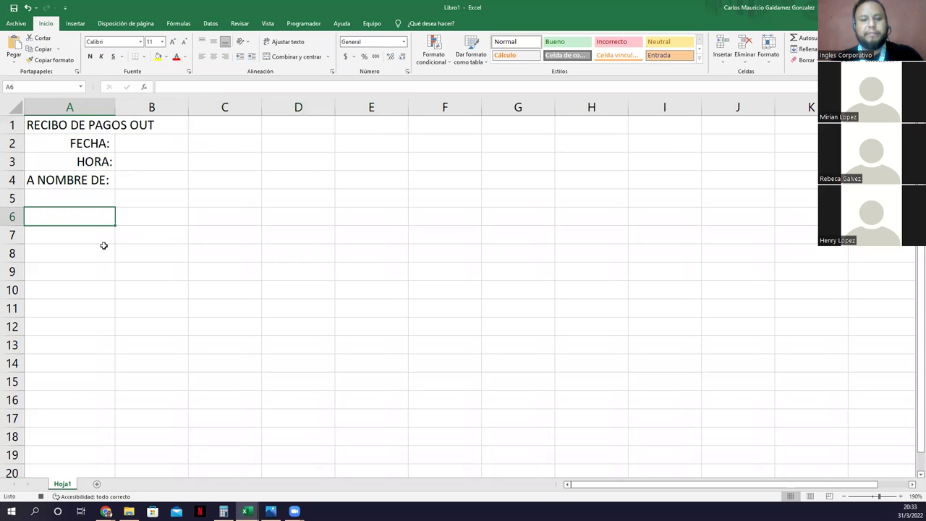
type("rECIBI")
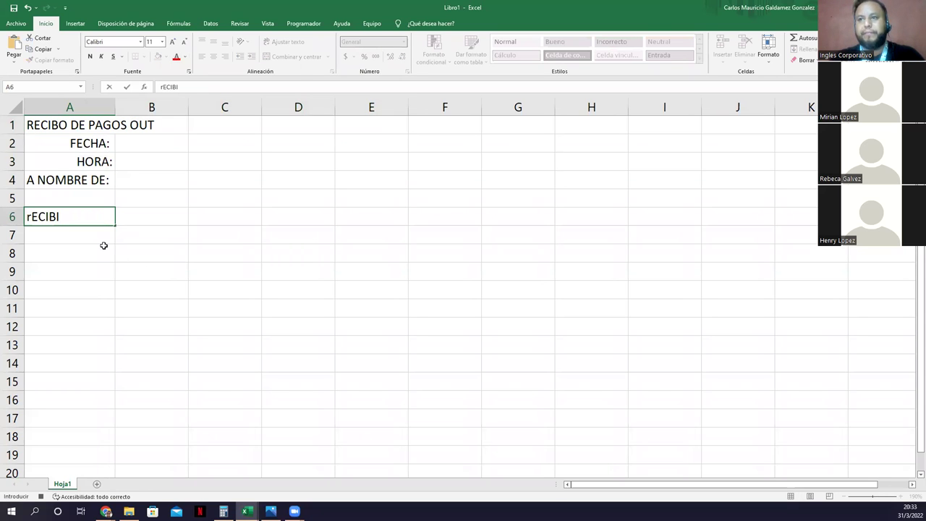
type(" de:")
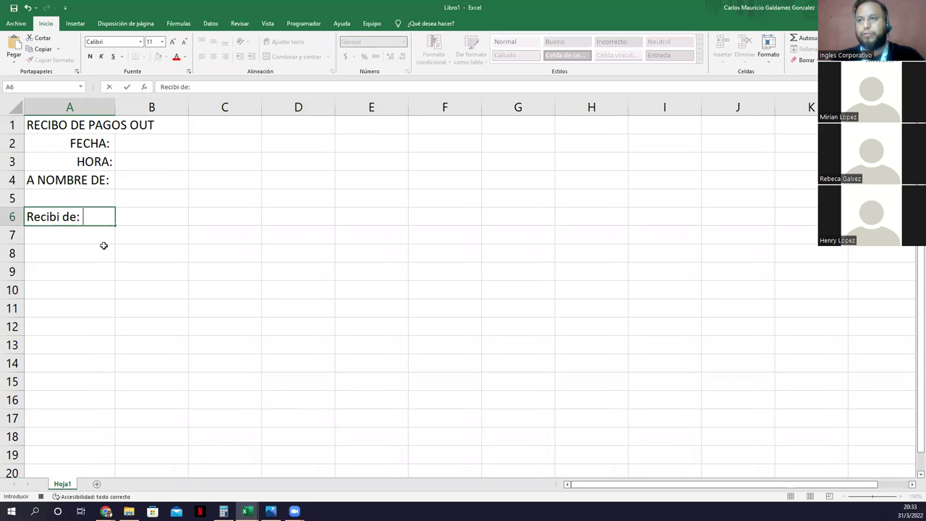
Merge B6:D6, add 'La cantidad de:' in A7, and merge B7:D7.
left_click_drag(151, 217, 293, 216)
left_click(289, 58)
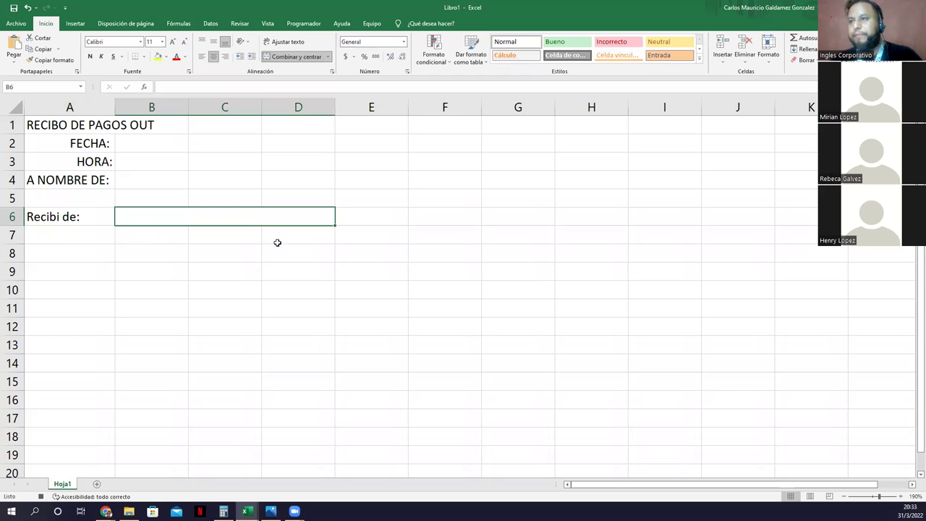
left_click(57, 238)
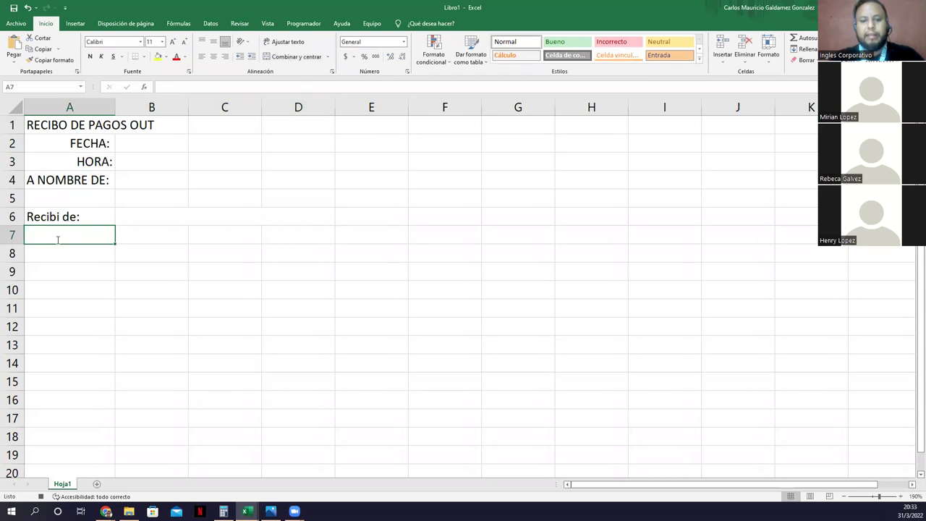
type("La cantidad de:")
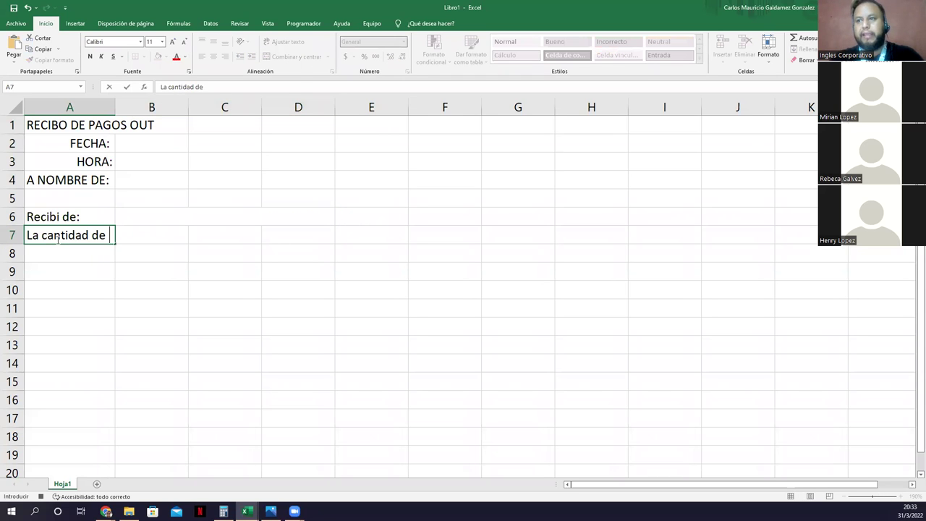
left_click(223, 234)
left_click_drag(160, 231, 303, 235)
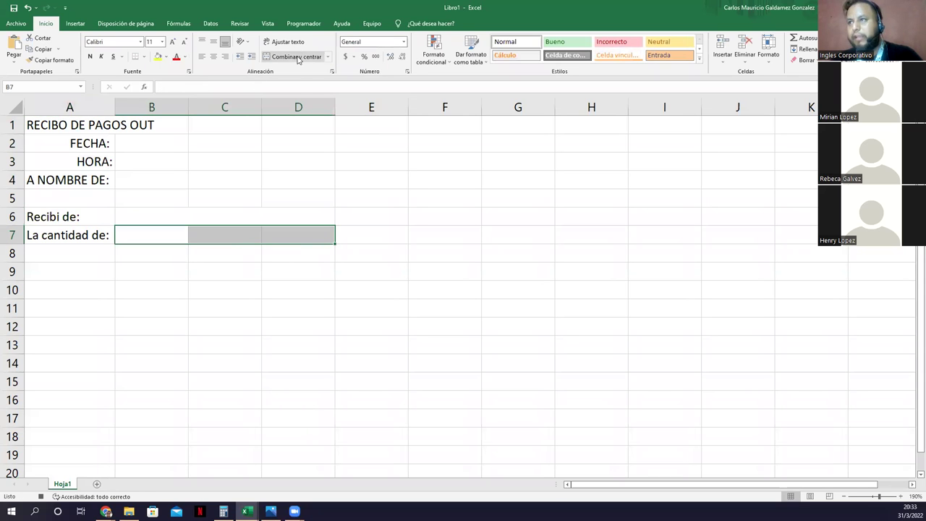
double_click(57, 258)
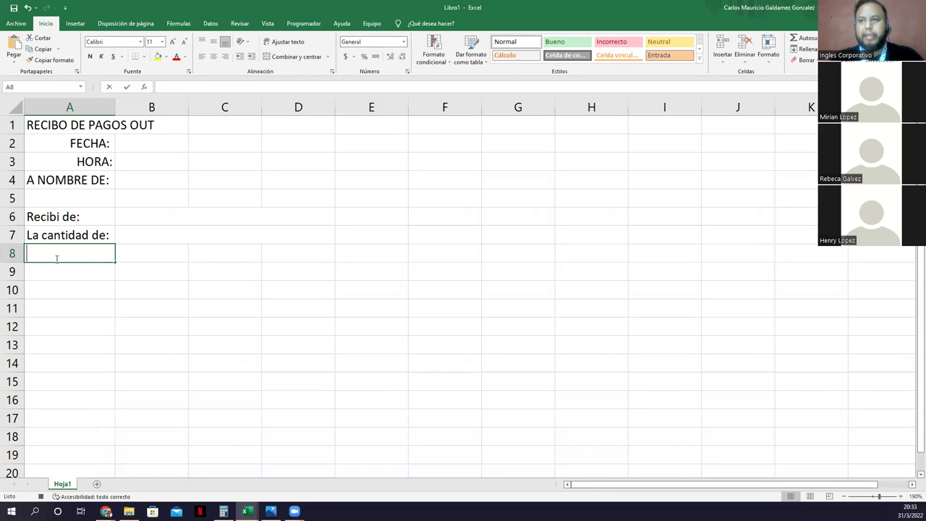
Add 'En concepto de:' in A8, resize column A to about 15, and merge B8:D8.
type("En concepto de:")
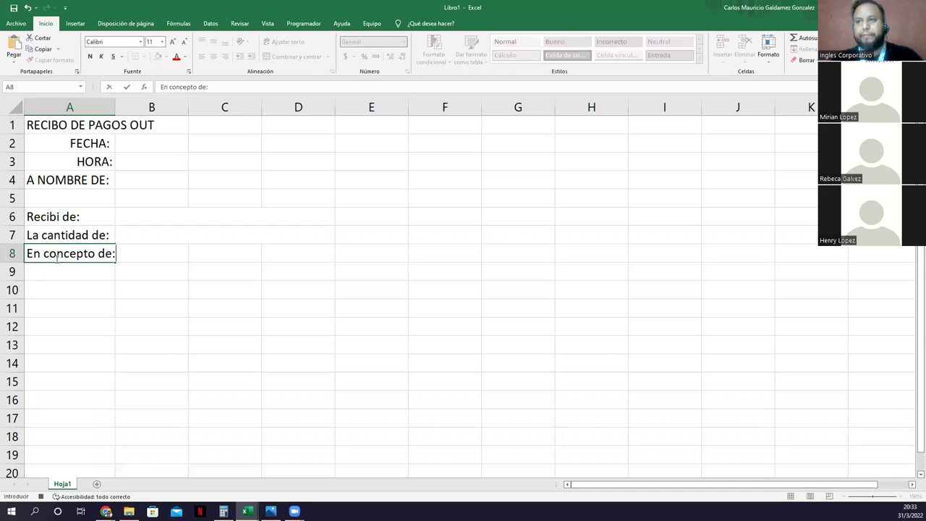
double_click(118, 109)
left_click_drag(154, 109, 123, 127)
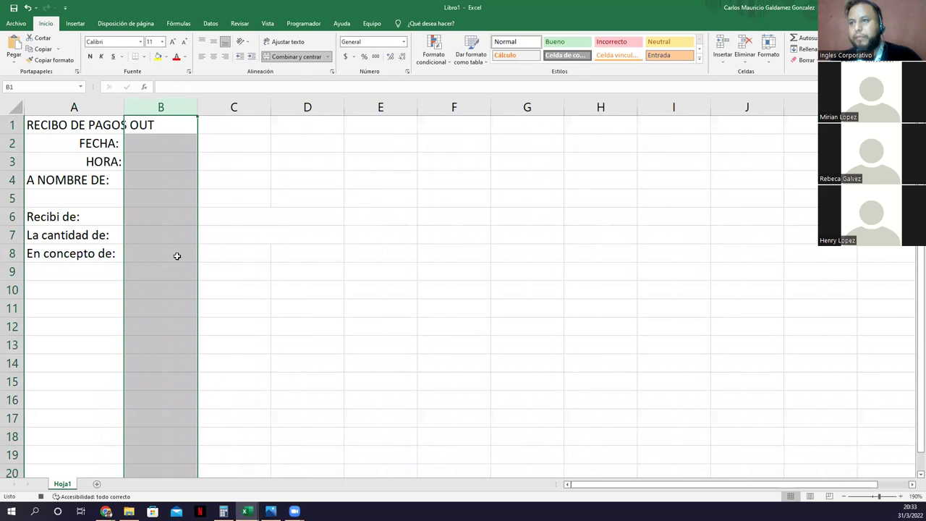
left_click(161, 250)
left_click(304, 253, "shift")
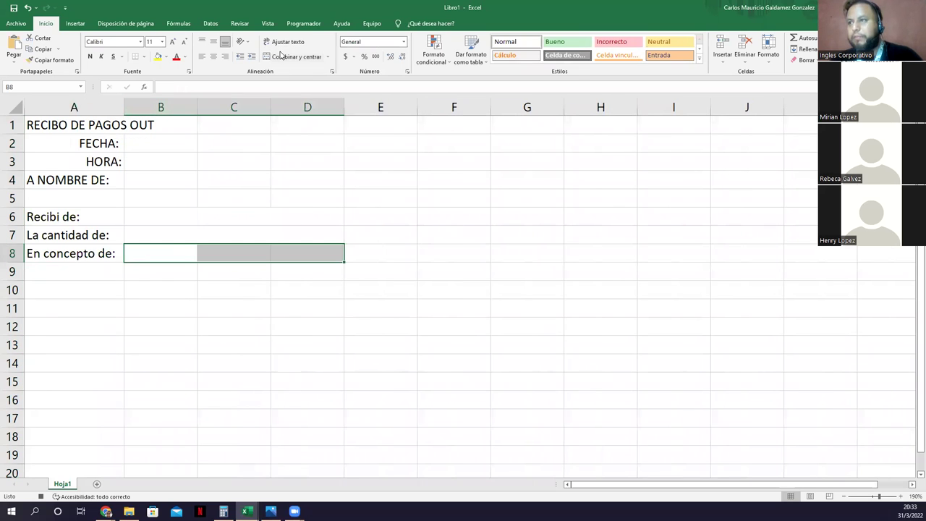
left_click(282, 57)
Merge A11:B11 and A12:B12, then type 'Firma de Recibido' in A12.
left_click(69, 301)
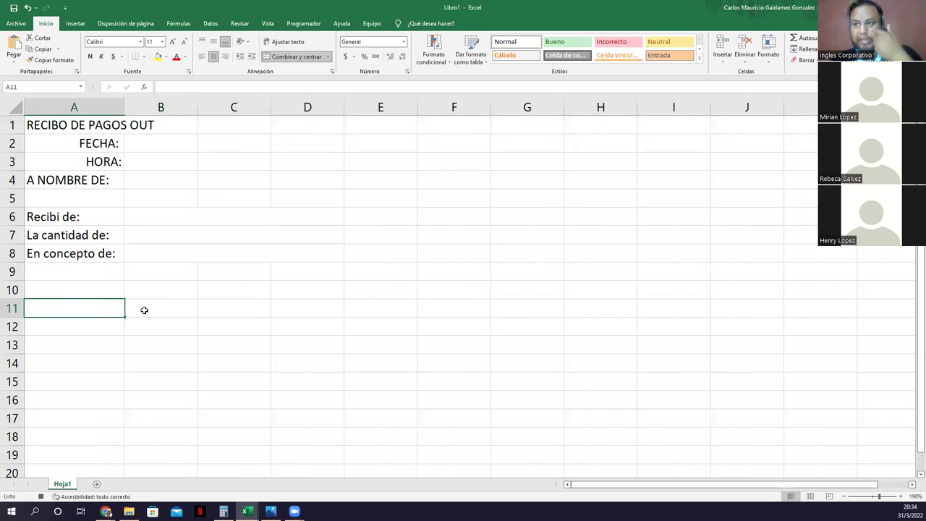
left_click(156, 308, "shift")
left_click(306, 58)
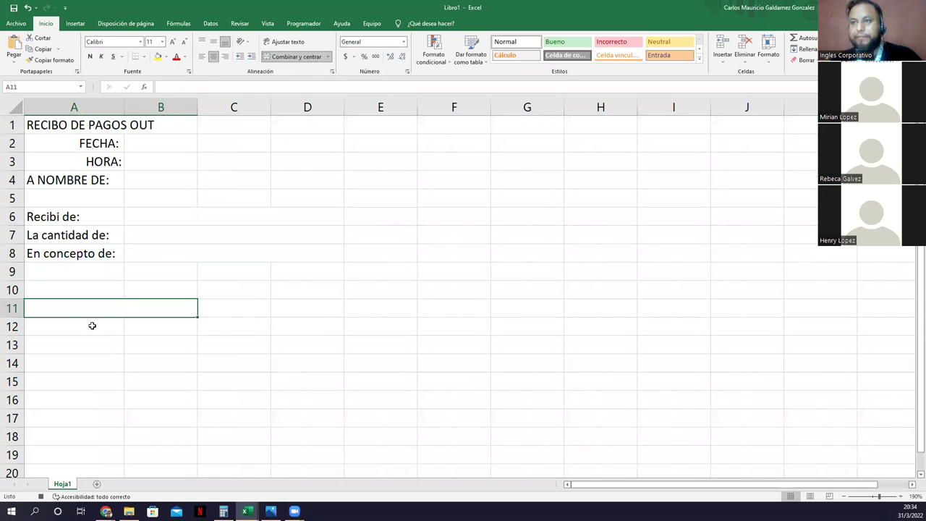
left_click_drag(72, 327, 136, 328)
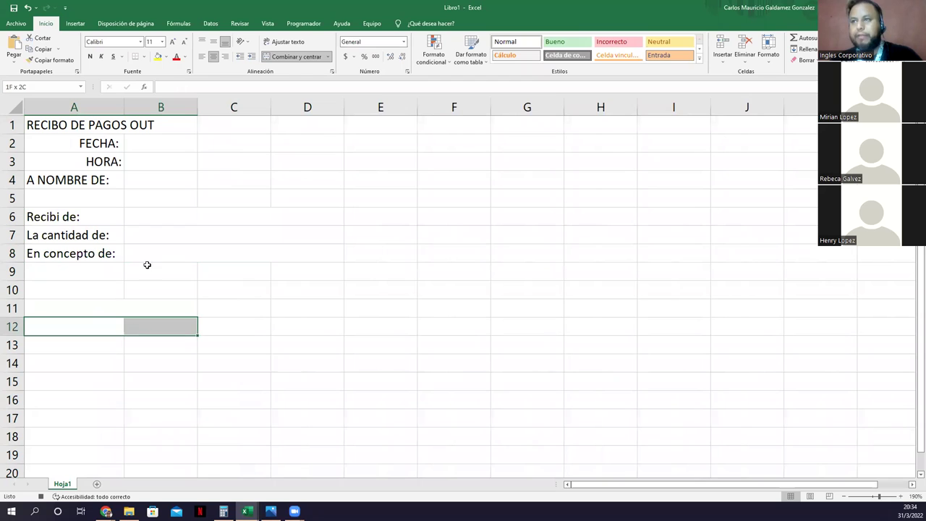
left_click(296, 56)
type("Firma de Recibido")
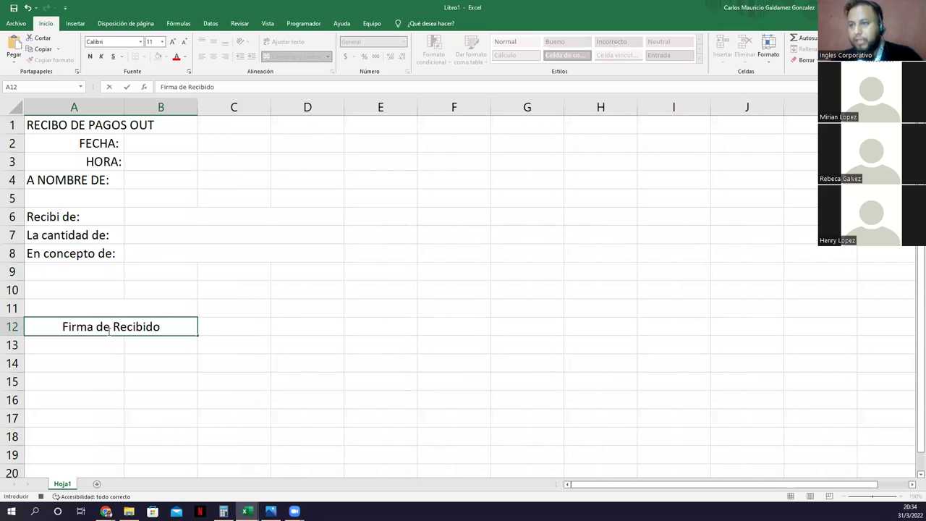
Copy the A11:B12 signature block to D11 and relabel it 'Firma de Entregado'.
left_click_drag(97, 304, 99, 324)
key("ctrl+c")
left_click(322, 309)
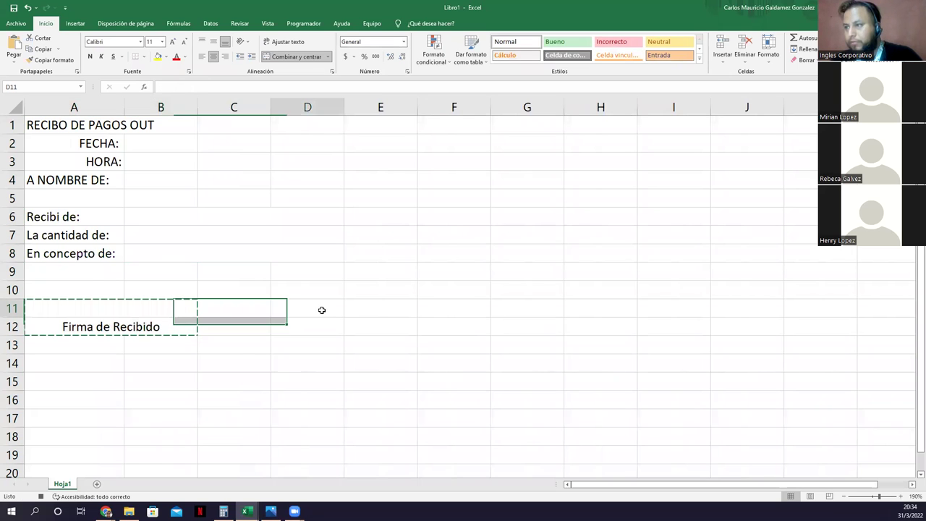
key("ctrl+v")
double_click(329, 326)
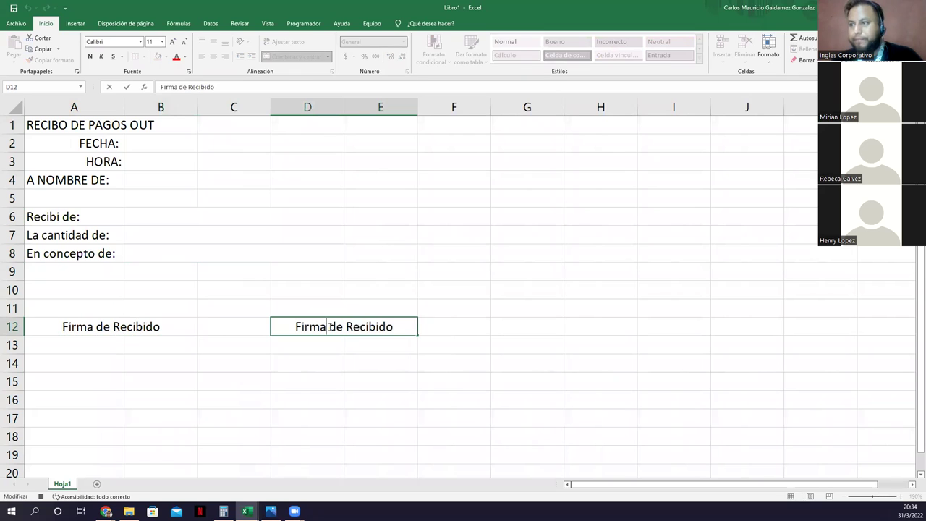
double_click(355, 327)
type("Entregado")
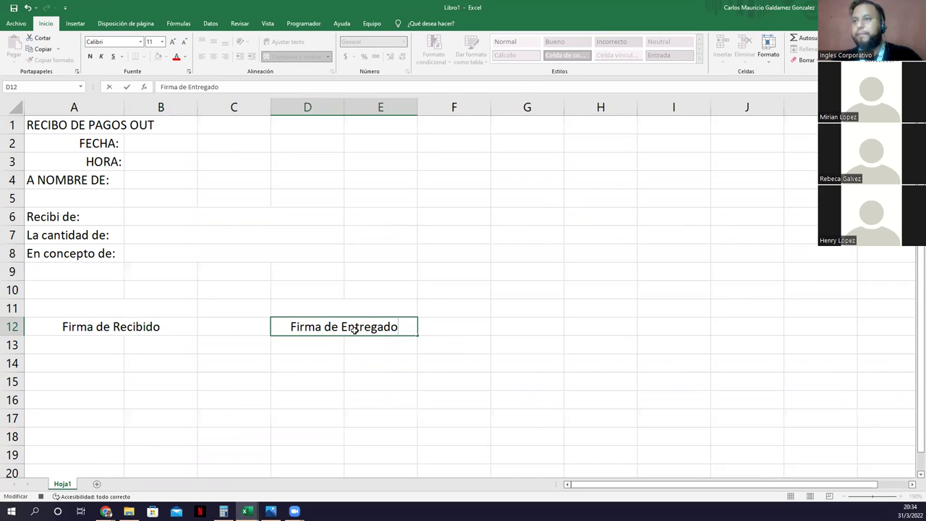
key("Return")
Enter the label 'Recibo #:' in cell C2.
left_click(253, 144)
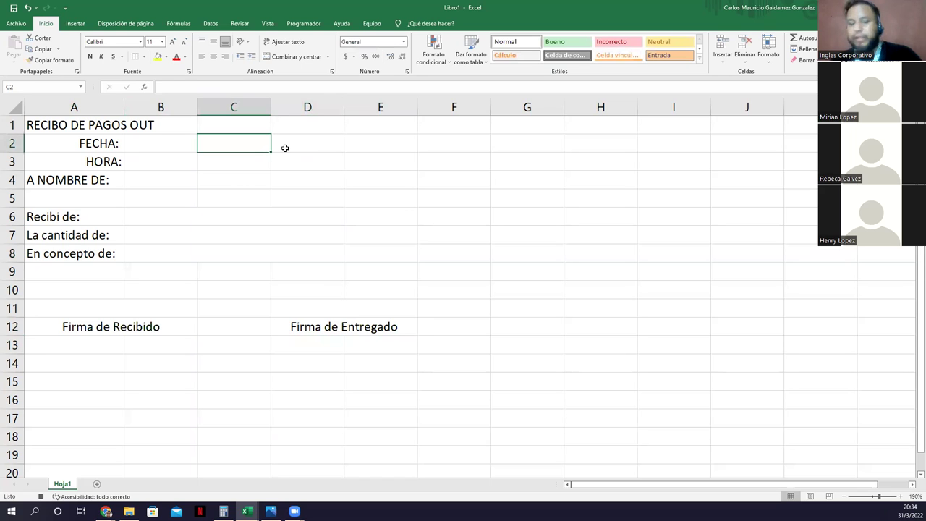
type("Reci")
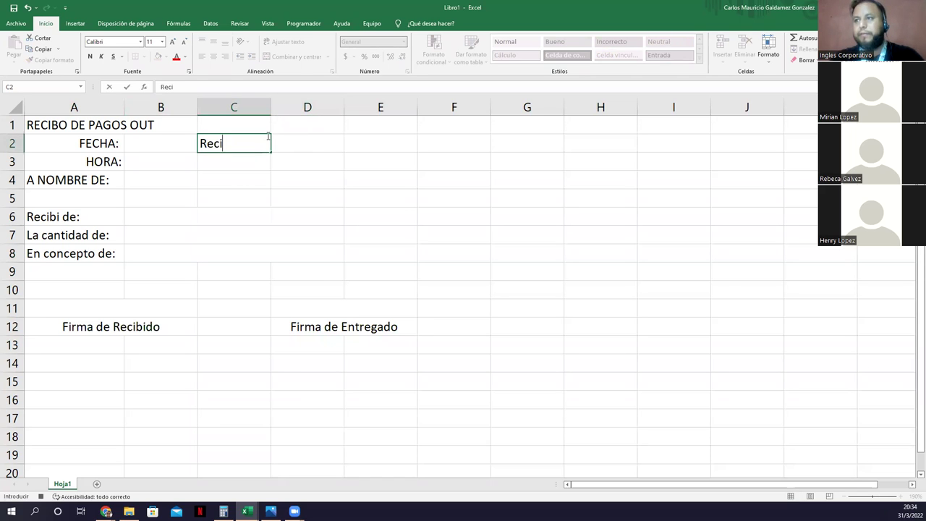
type("bo #:")
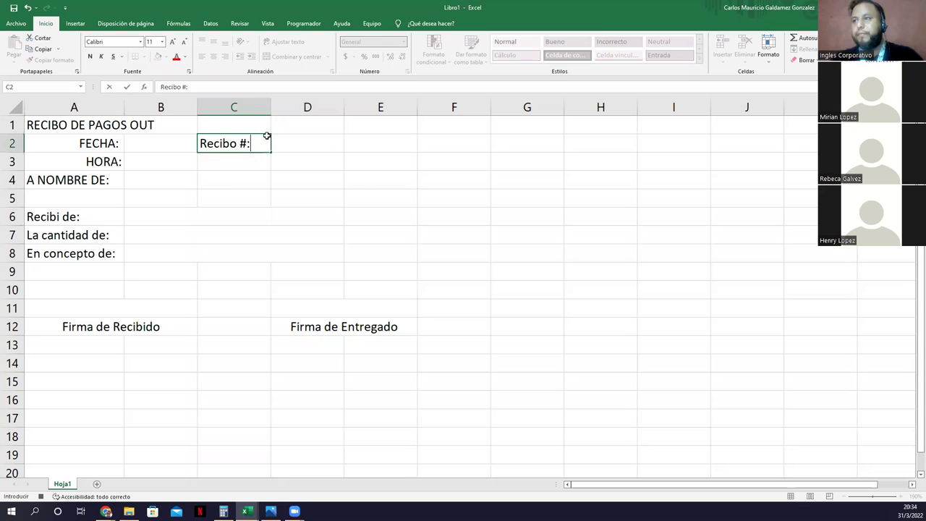
key("Tab")
left_click_drag(72, 124, 401, 123)
Merge and centre the title across A1:E1, at size 12 and bold.
left_click(296, 56)
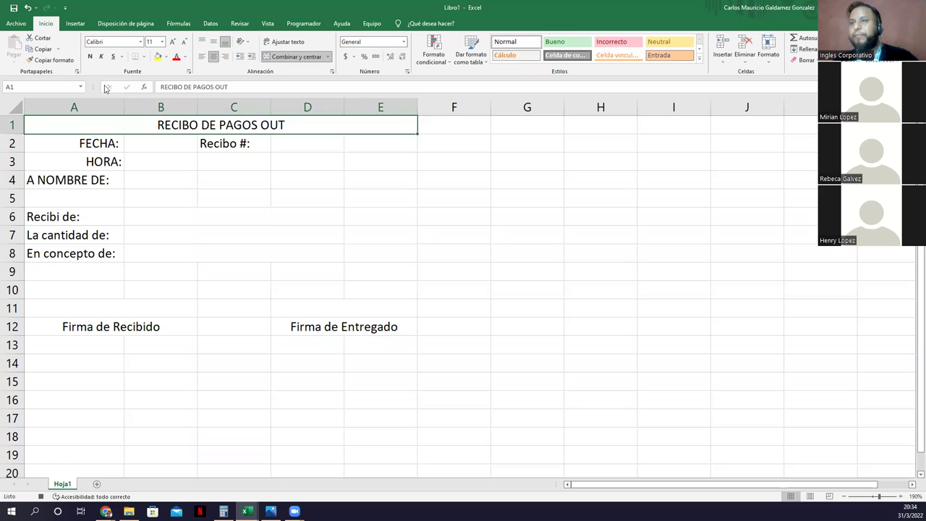
left_click(173, 42)
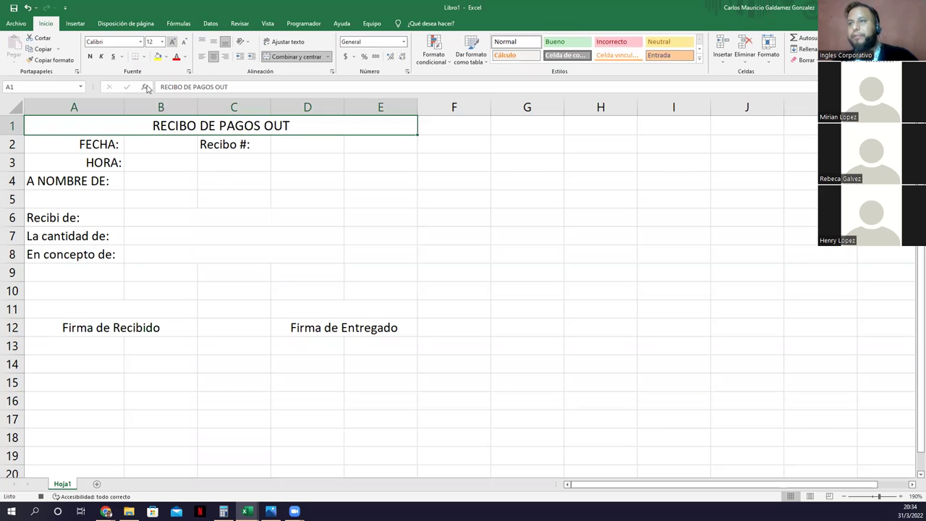
left_click(89, 57)
Put a thick outside border around the receipt area A1:E13.
left_click_drag(87, 129, 92, 331)
left_click_drag(93, 343, 94, 343)
left_click(145, 56)
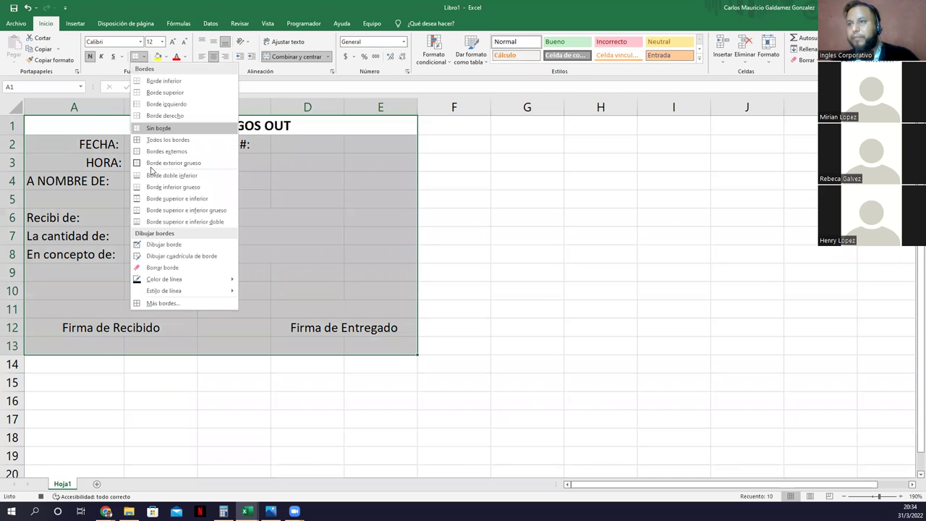
left_click(152, 162)
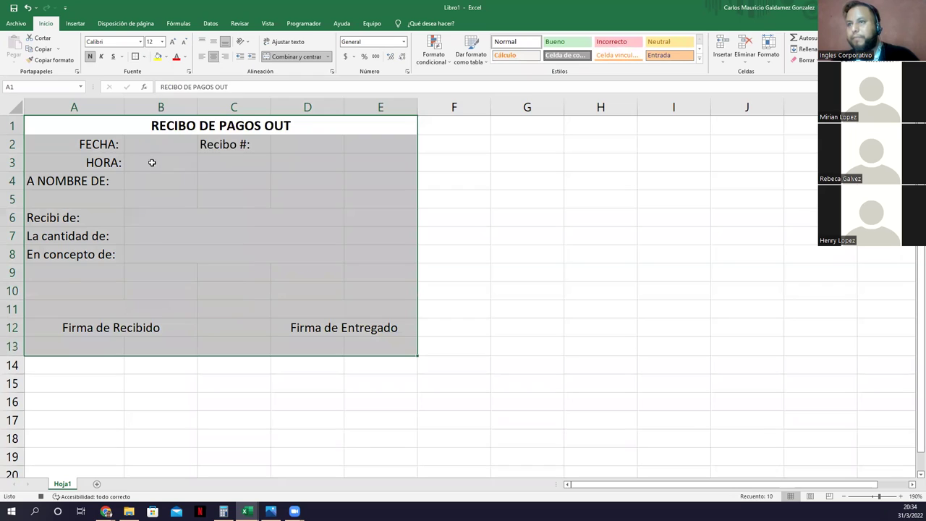
Add bottom borders to the detail fields B6:D8 and merge B4:D4 for the name.
left_click(136, 217)
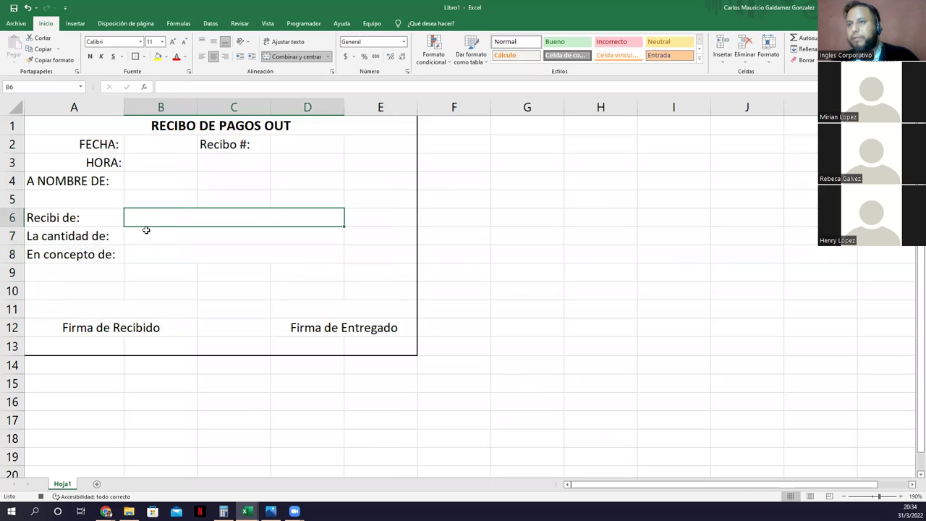
left_click_drag(153, 253, 152, 217)
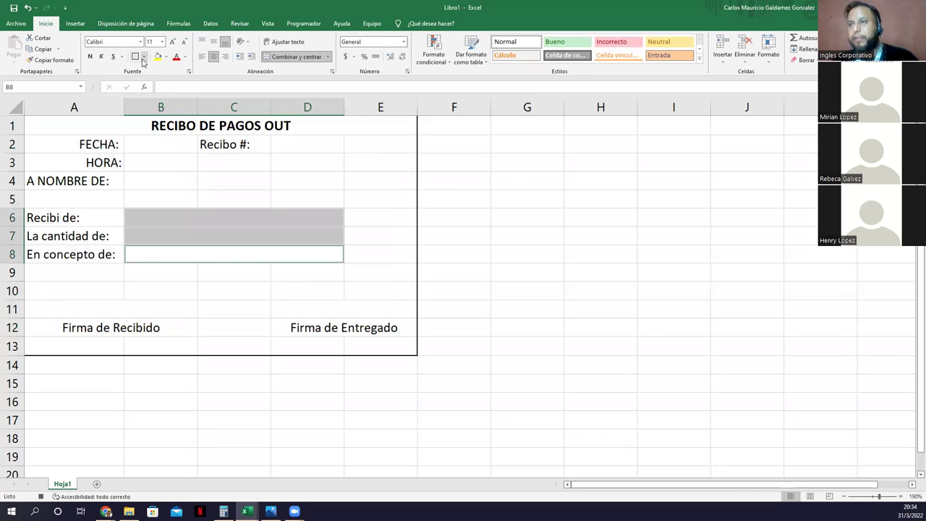
left_click(143, 58)
left_click(162, 81)
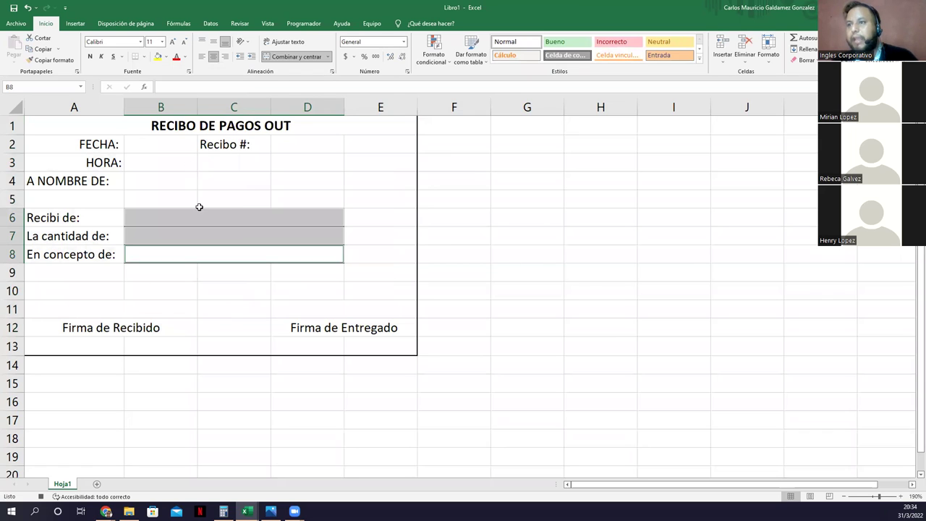
left_click(205, 183)
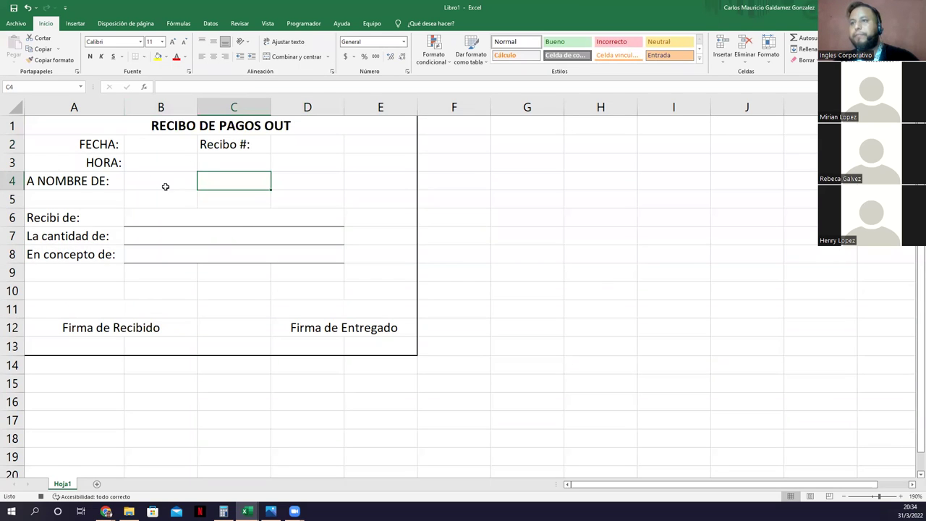
left_click_drag(145, 179, 303, 180)
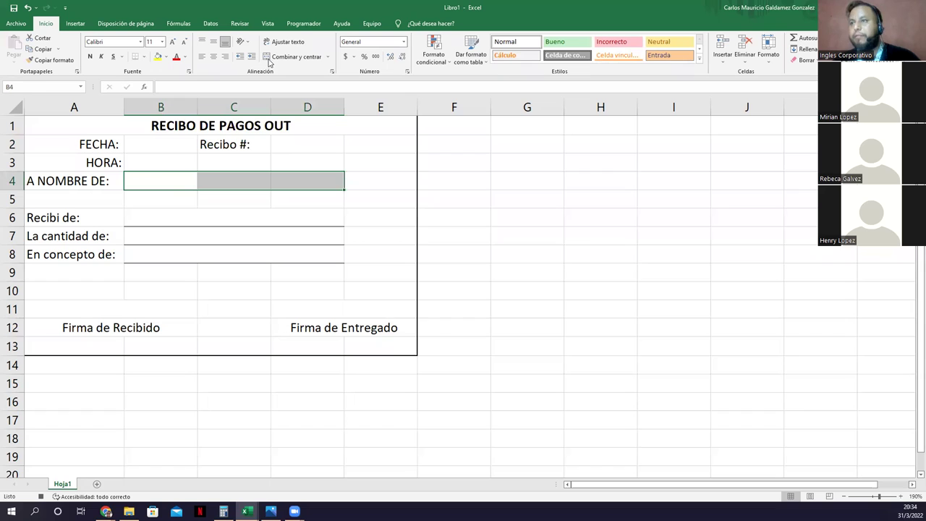
left_click(269, 58)
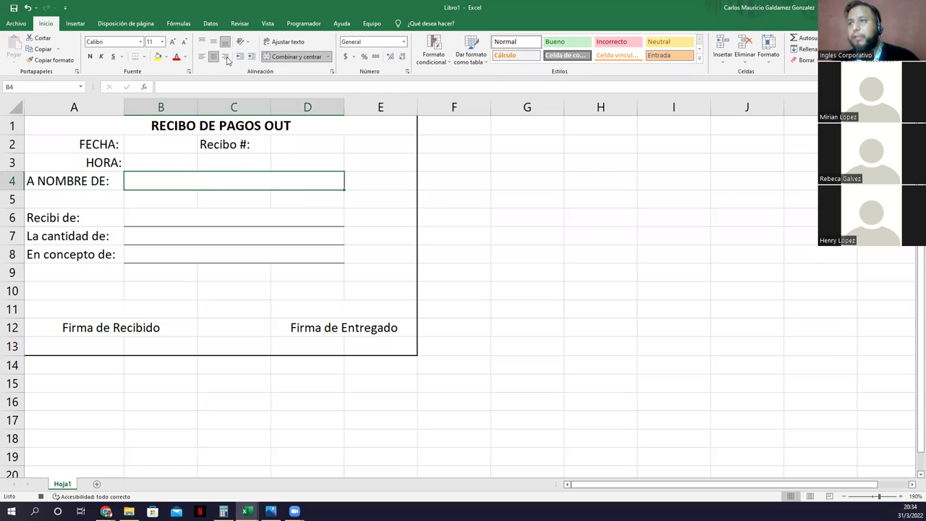
Enter =AHORA() in B2 to show the current date and time.
left_click(156, 159)
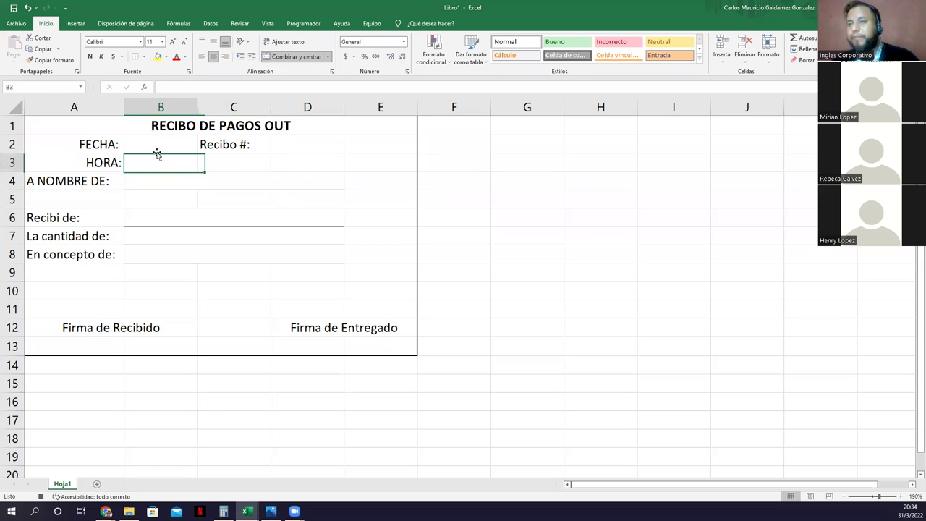
left_click(157, 150)
type("=a")
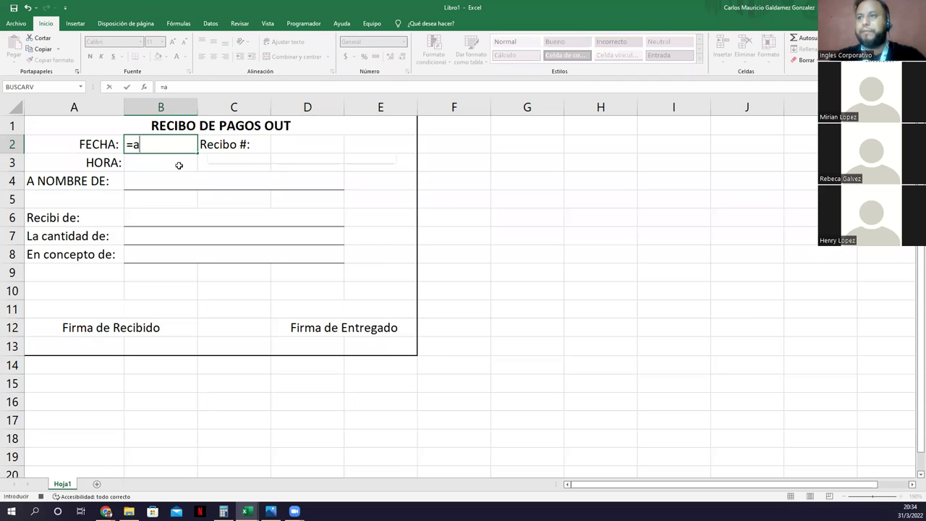
type("hora()")
key("Return")
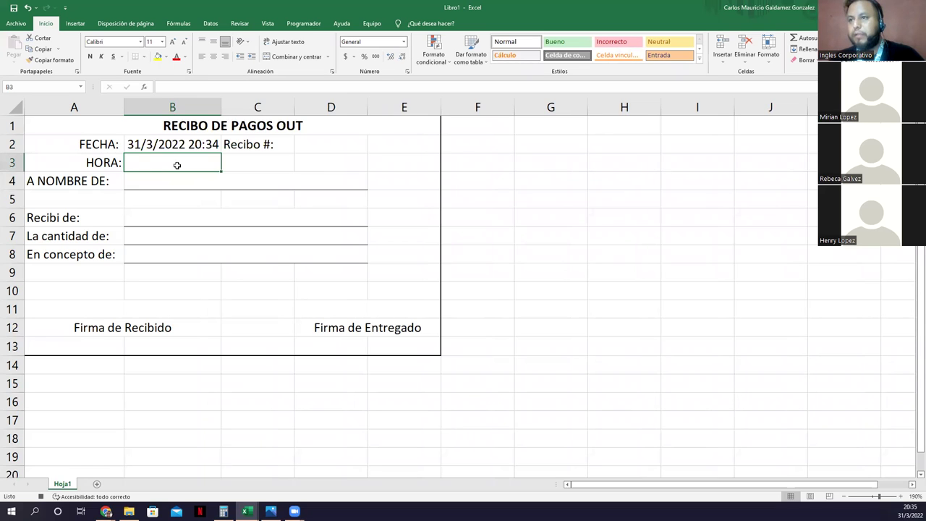
Try =date() and then a time() formula in cell B3.
type("=dia")
key("BackSpace")
key("BackSpace")
type("ate()")
key("Return")
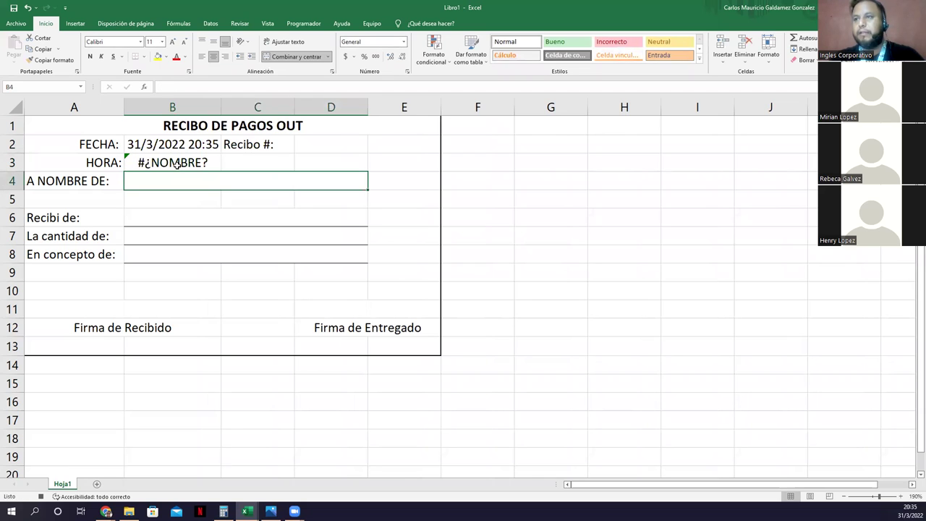
left_click(174, 162)
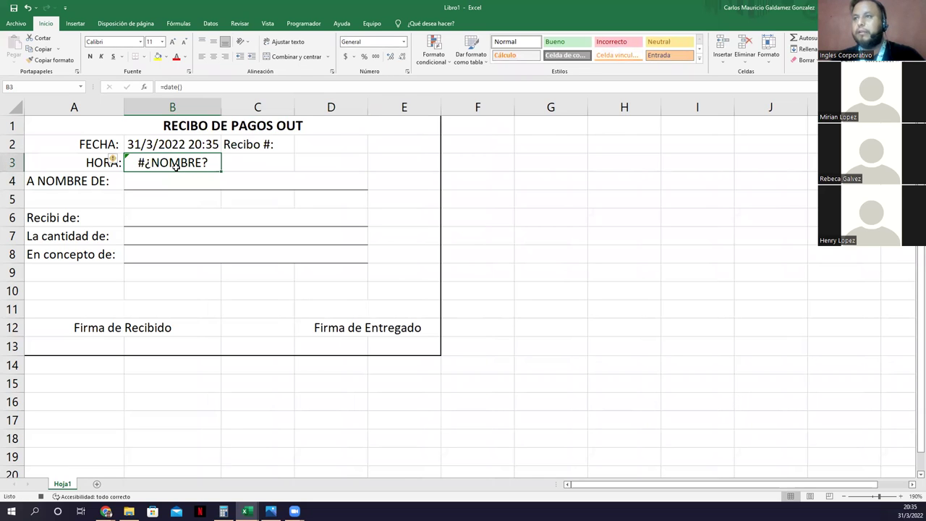
double_click(174, 85)
type("ti")
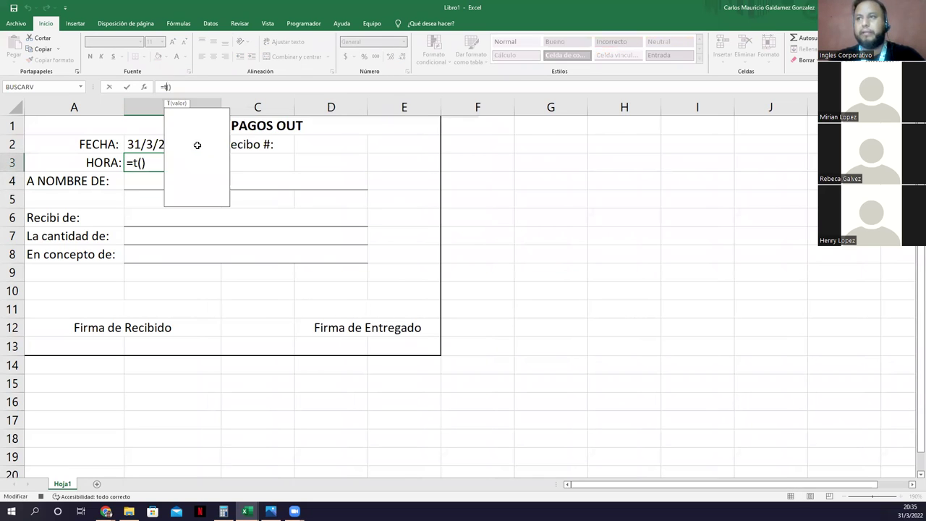
type("me")
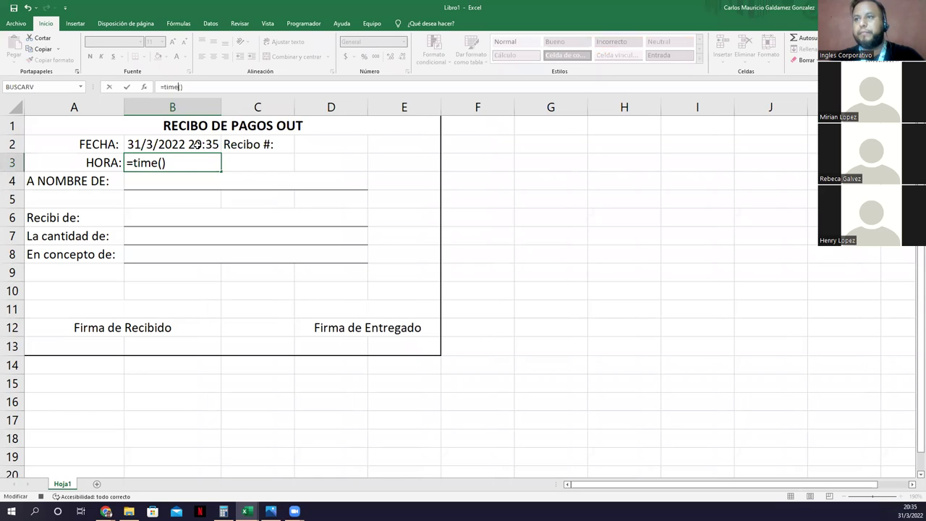
key("Return")
Try =HORA() in B3, then cancel the rejected formula and clear the cell.
key("Up")
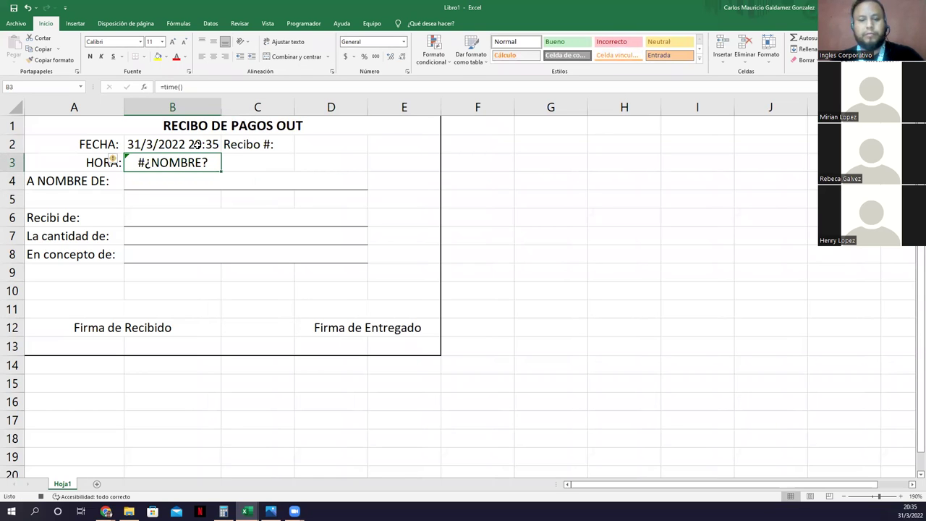
type("=ho")
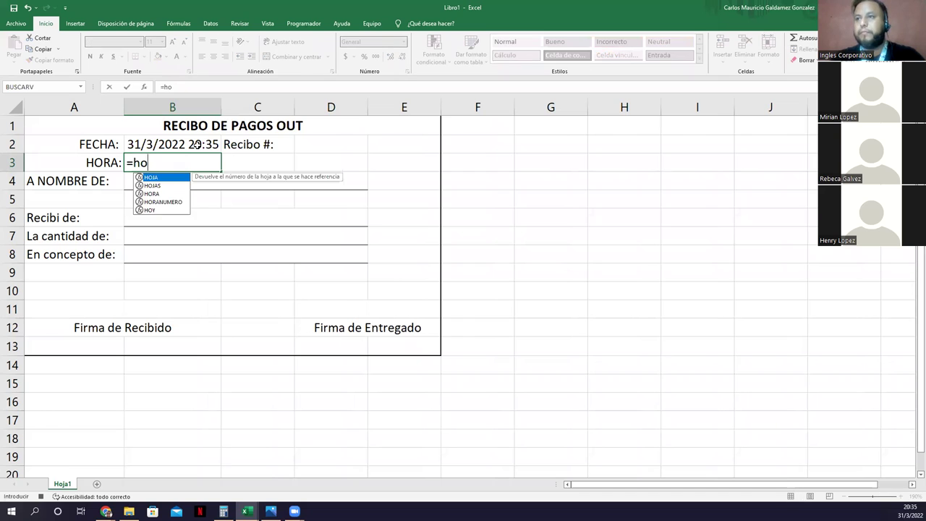
type("ra")
key("Tab")
type(")")
key("Return")
key("Return")
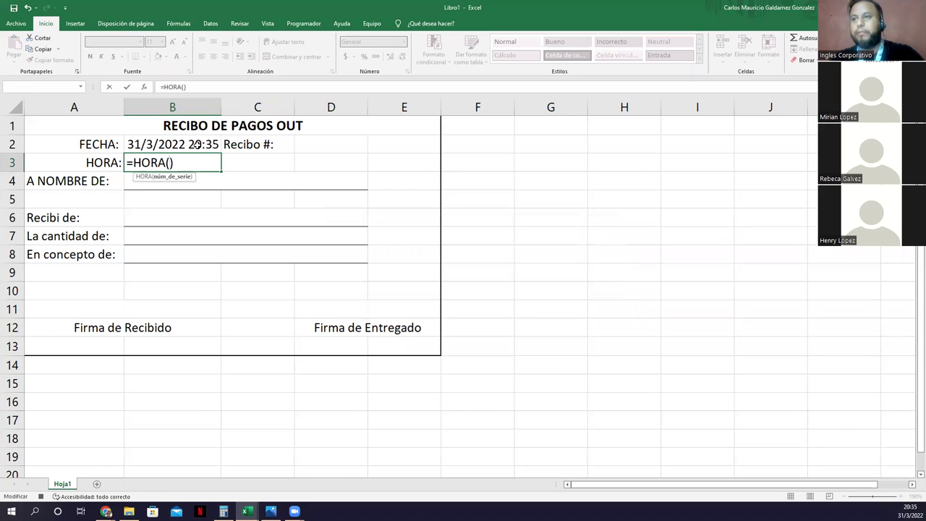
key("Escape")
key("Delete")
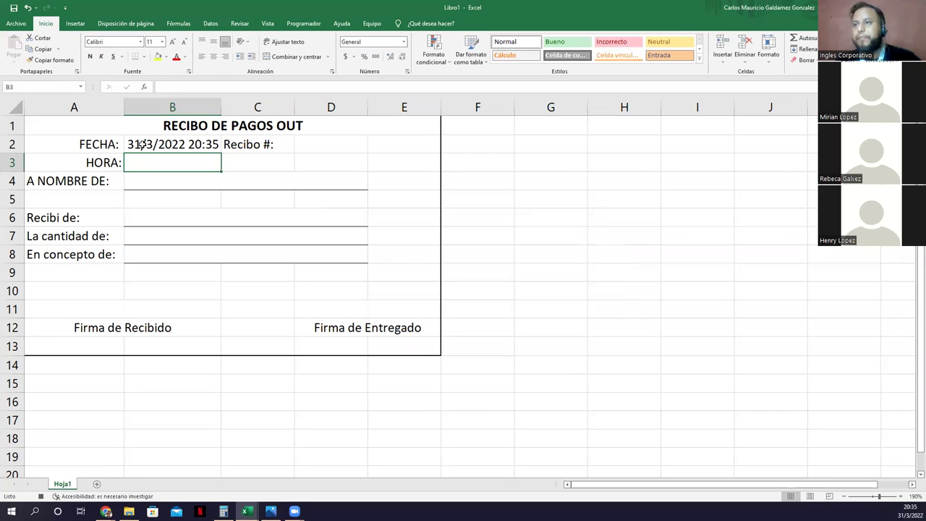
Right-align the 'Recibo #:' label in C2.
left_click(144, 146)
left_click(149, 166)
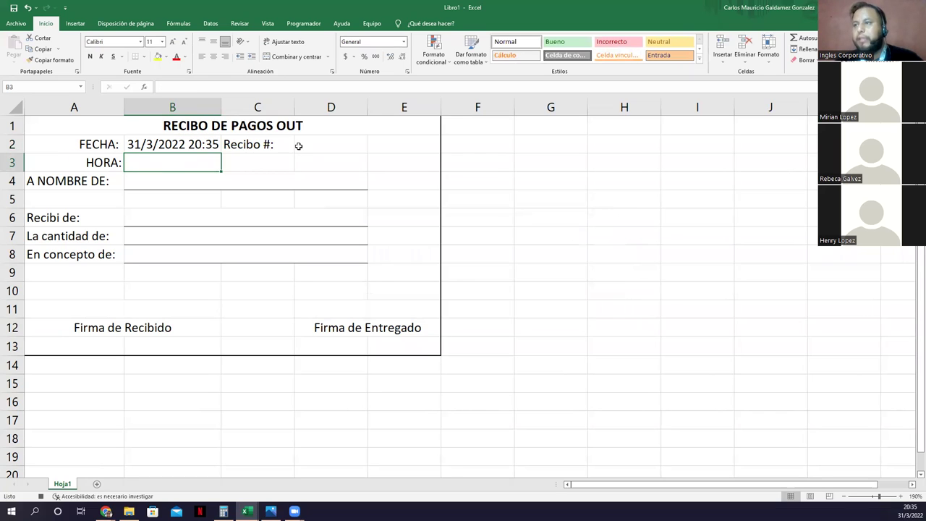
left_click(260, 143)
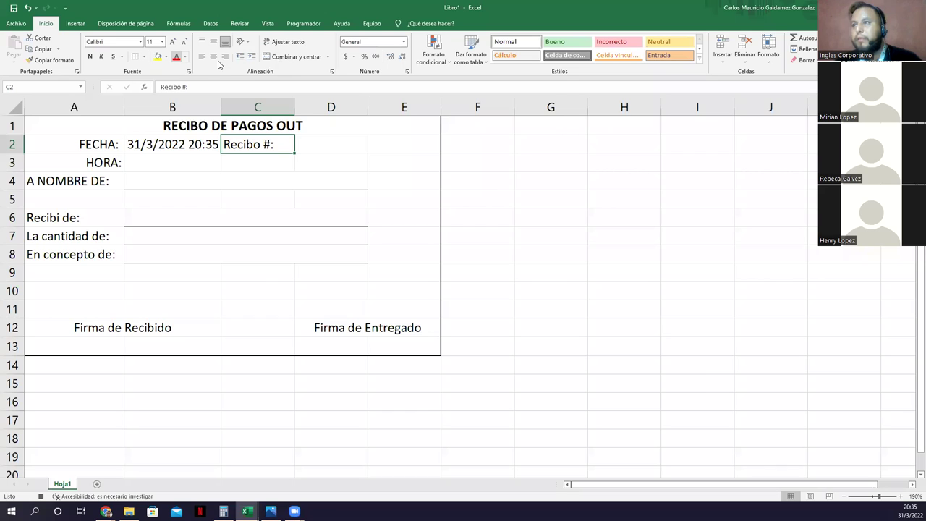
left_click(225, 57)
left_click_drag(91, 146, 90, 181)
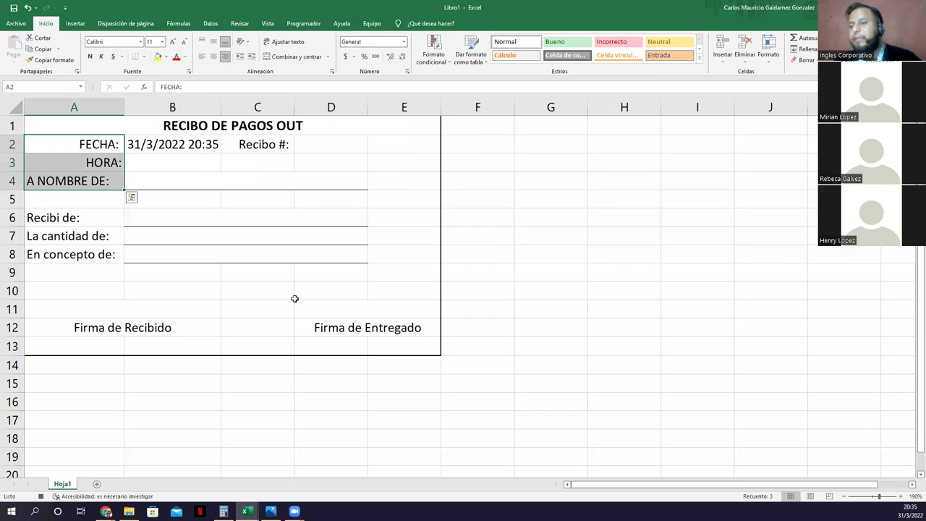
left_click(163, 312)
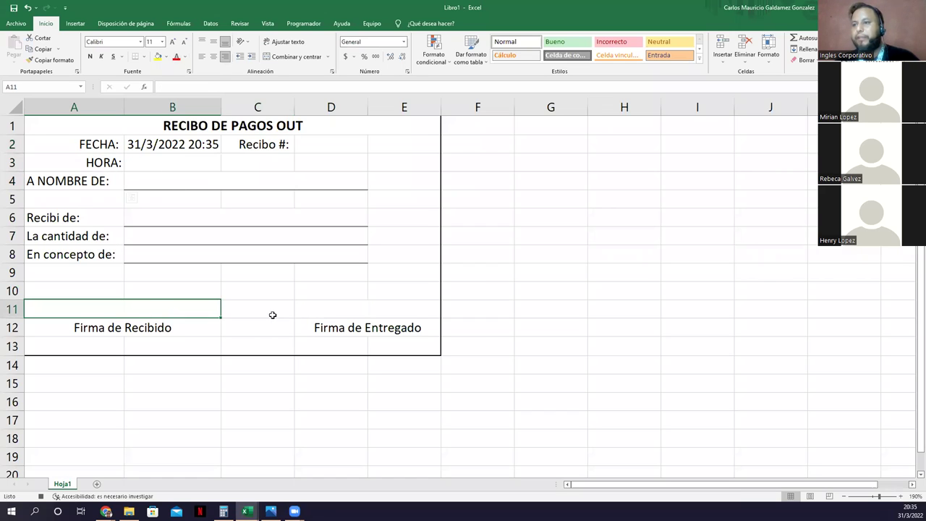
left_click(337, 309, "ctrl")
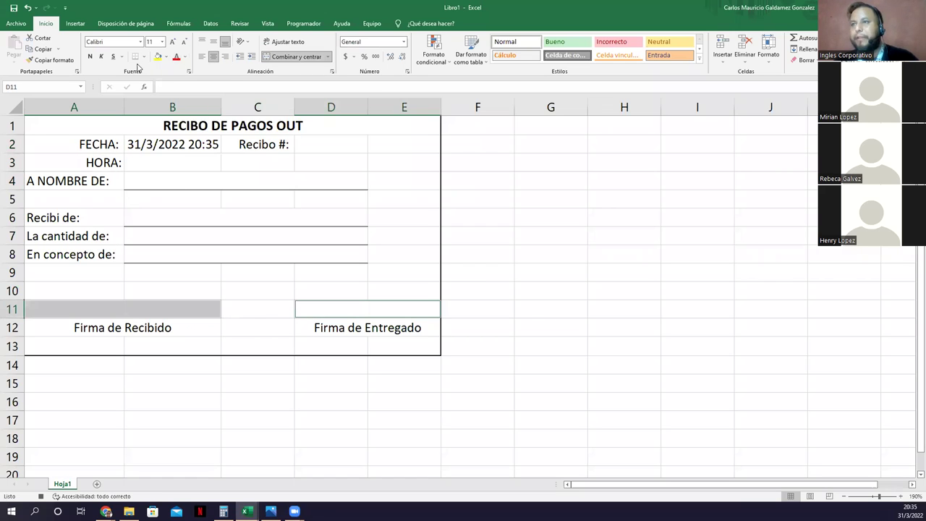
left_click(262, 295)
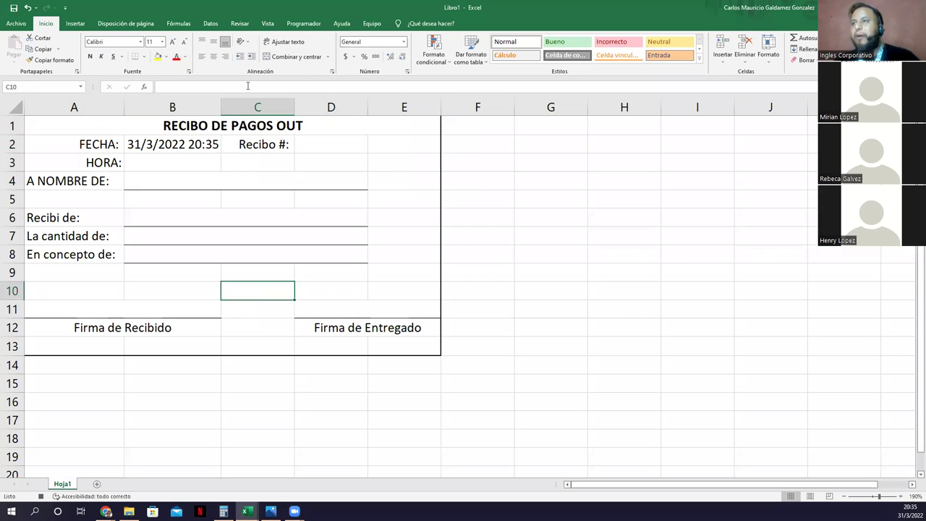
left_click(302, 24)
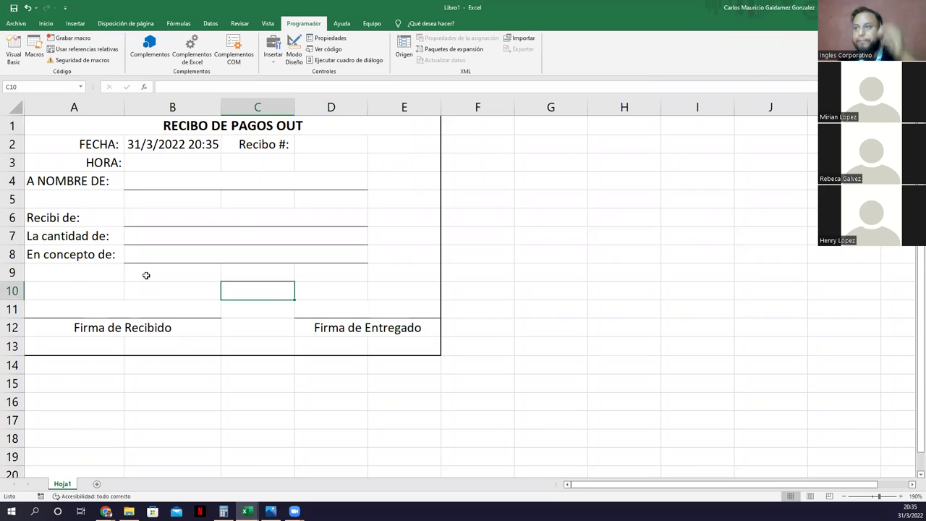
left_click(210, 236)
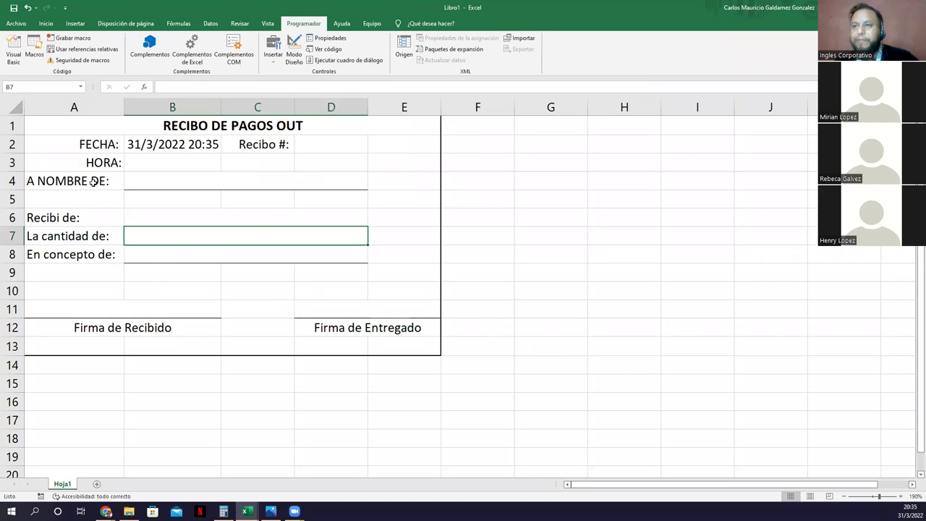
left_click(93, 181)
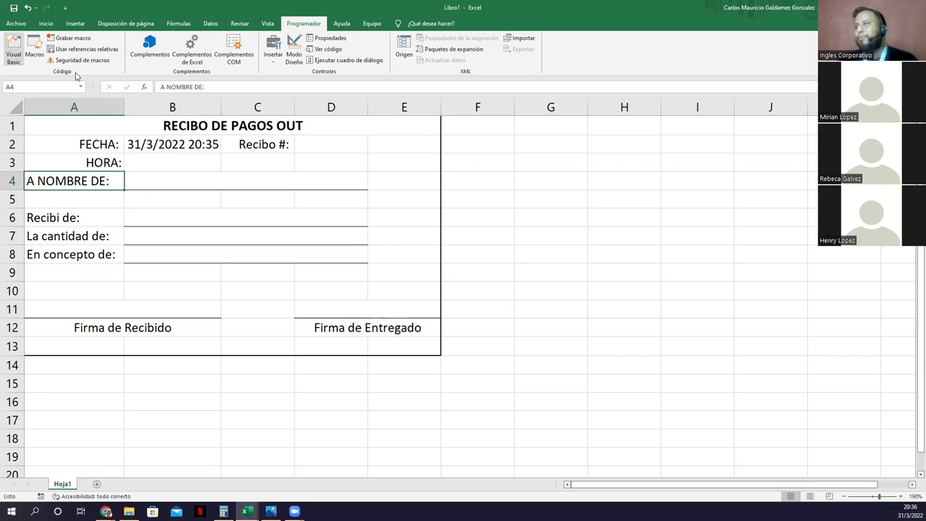
Name the file Practica1 and set its type to Excel macro-enabled workbook.
left_click(14, 9)
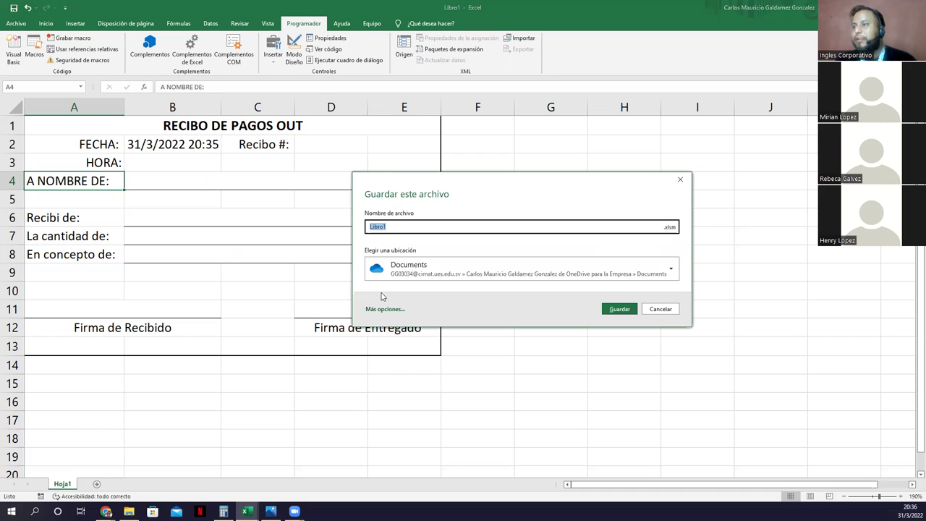
left_click(385, 309)
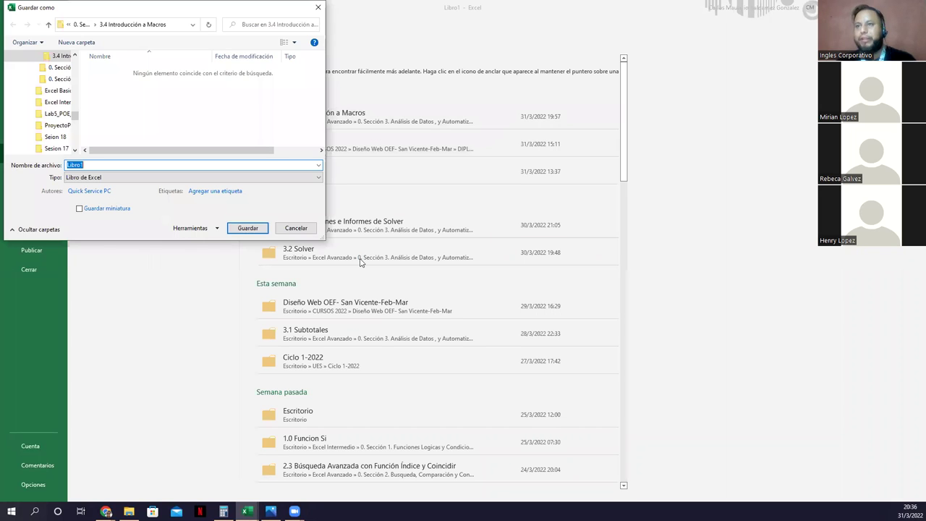
type("Practica1")
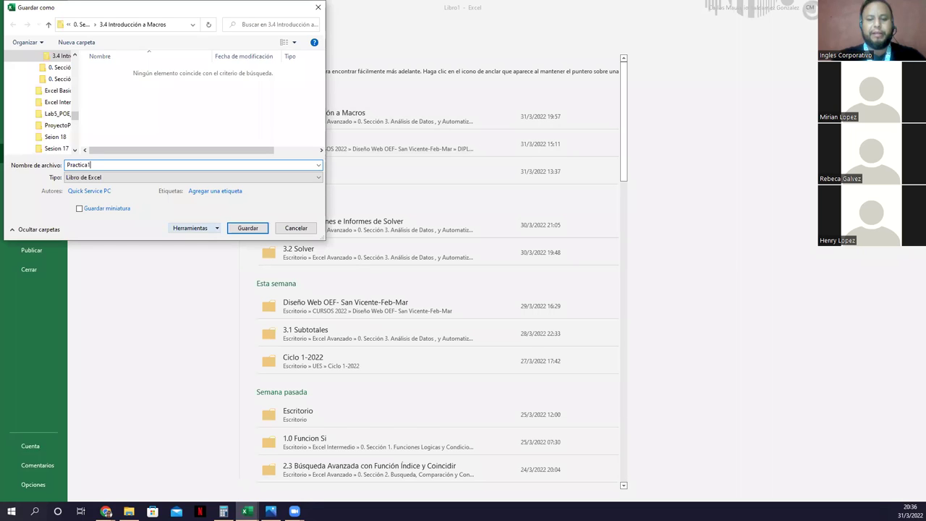
left_click(100, 178)
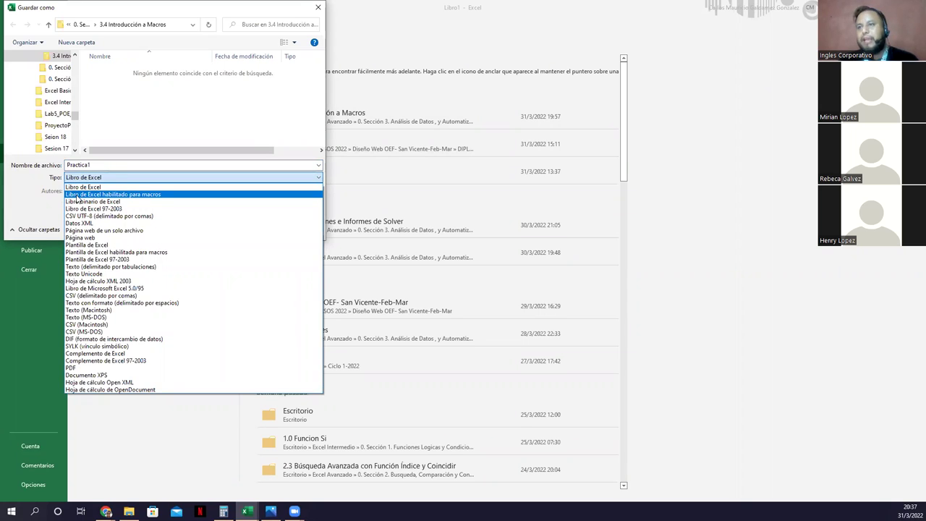
left_click(112, 194)
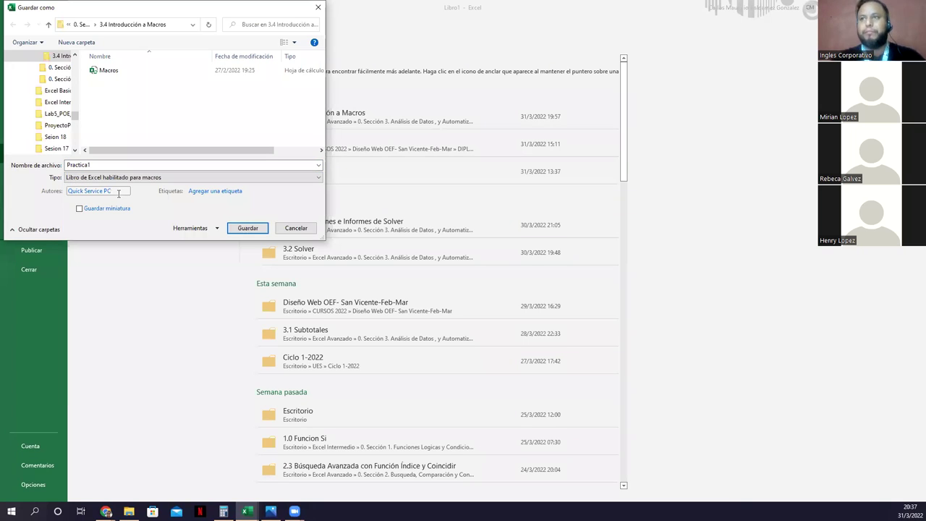
Replace the author with a new name, save Practica1, and return to Excel.
key("Delete")
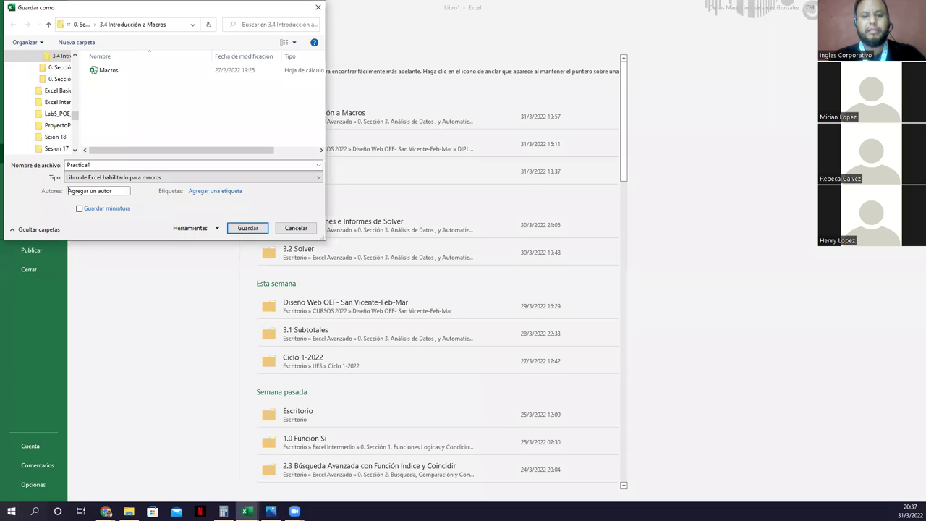
left_click(118, 193)
type("Téc. Car")
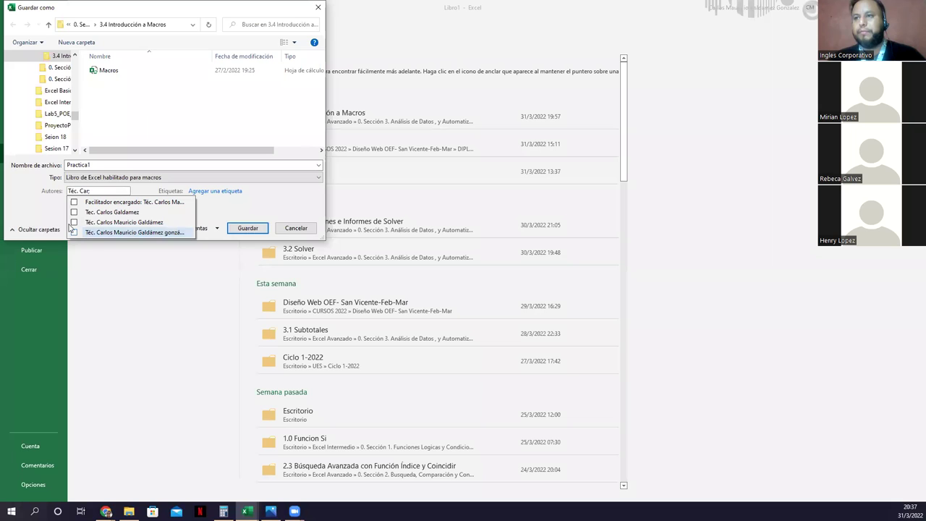
left_click(74, 222)
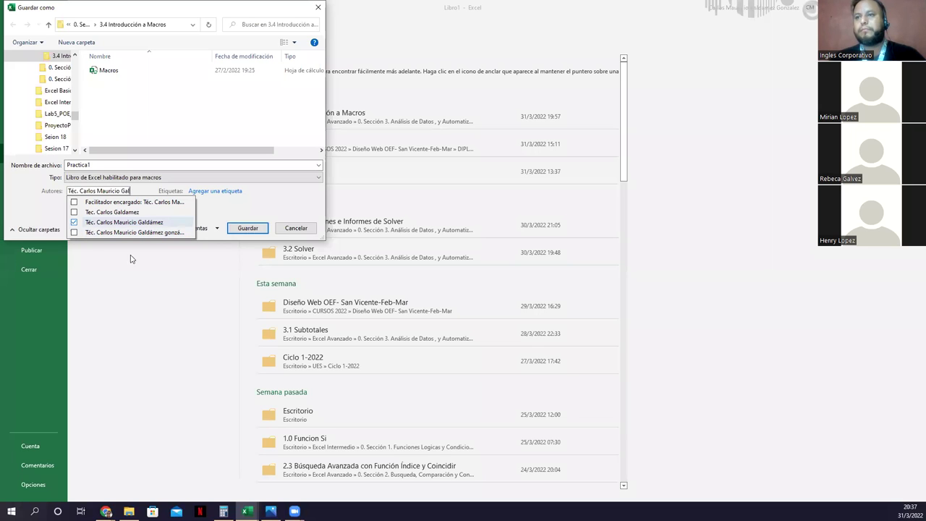
left_click(232, 217)
left_click(244, 228)
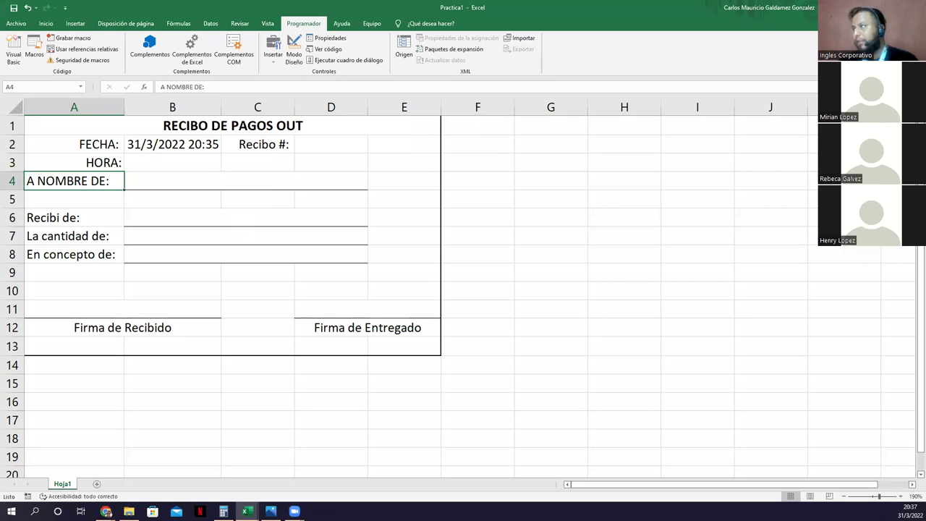
key("alt+Tab")
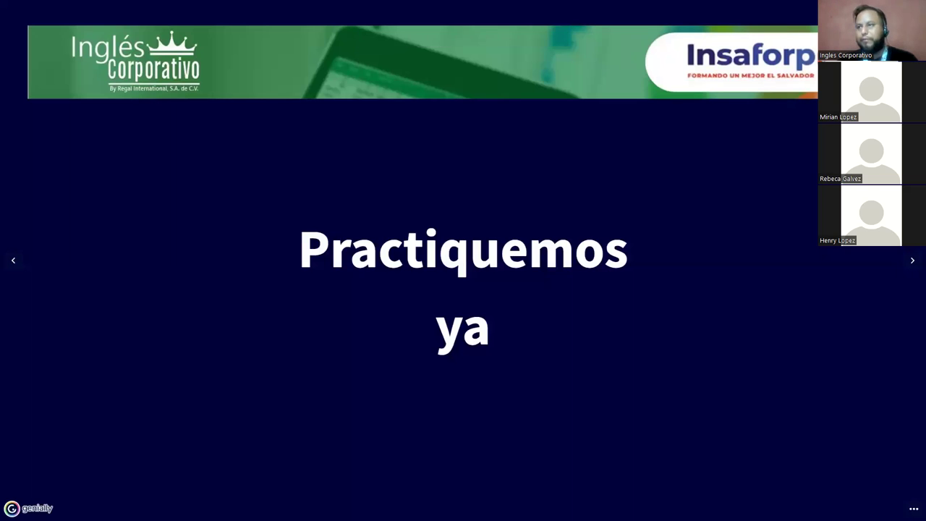
key("alt+Tab")
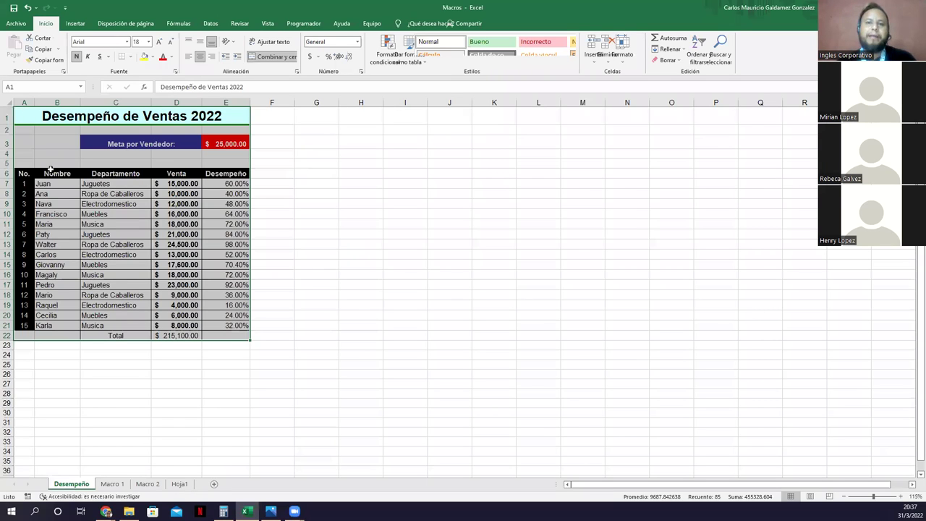
On empty Hoja1, open Programador > Macros and select Practica1.xlsm!FormatoRecibo001.
left_click(180, 484)
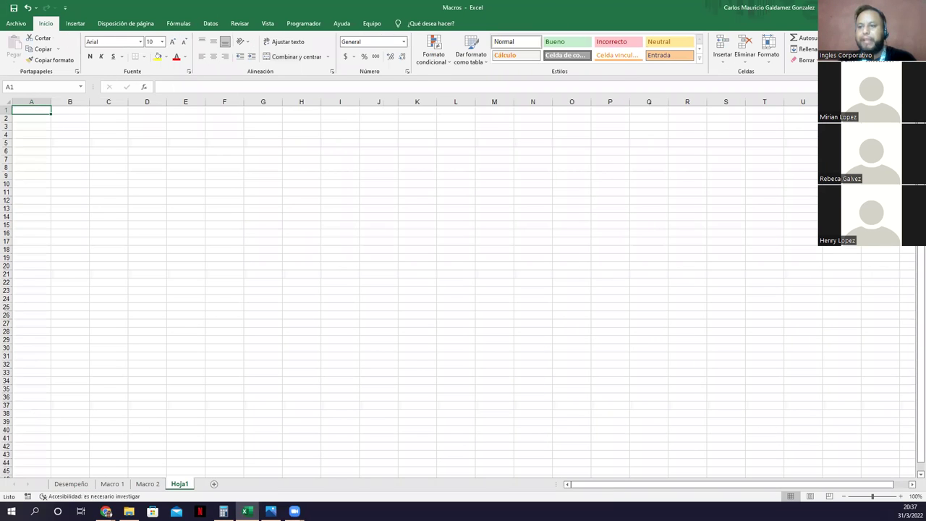
left_click(129, 510)
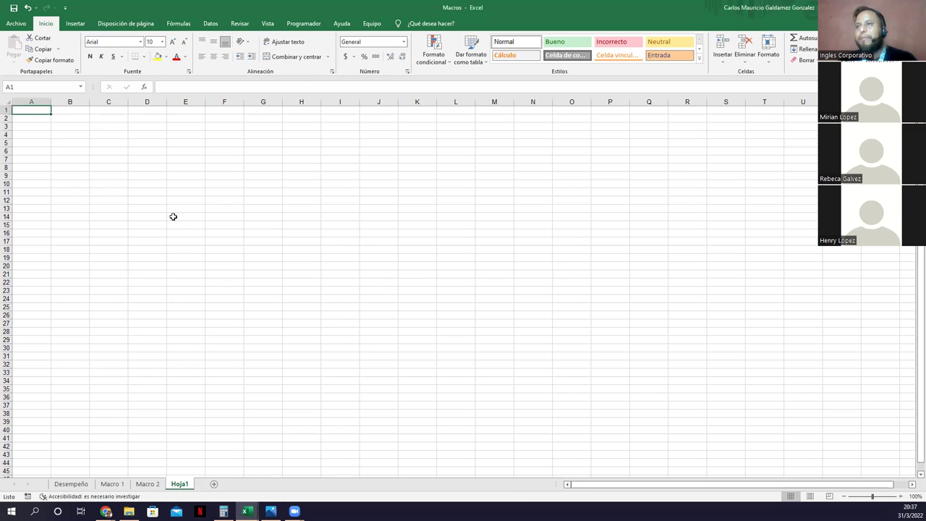
left_click(301, 23)
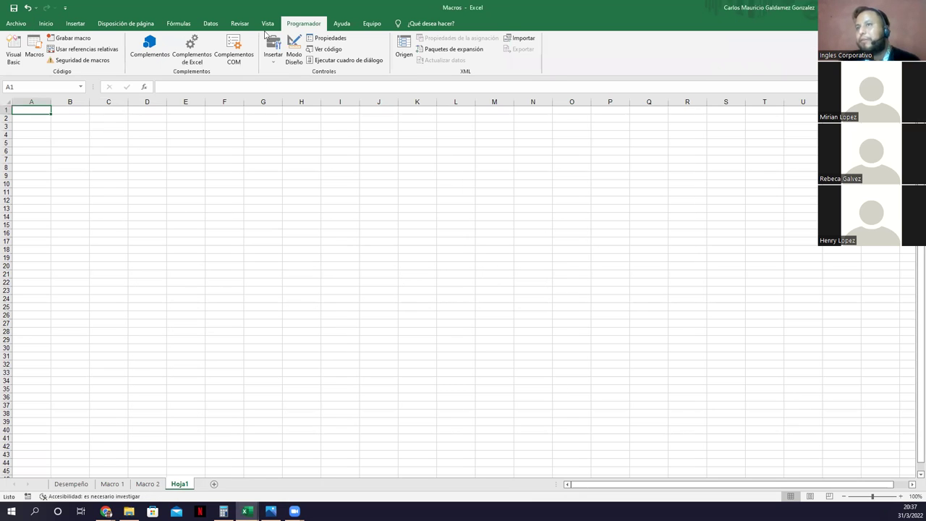
left_click(34, 51)
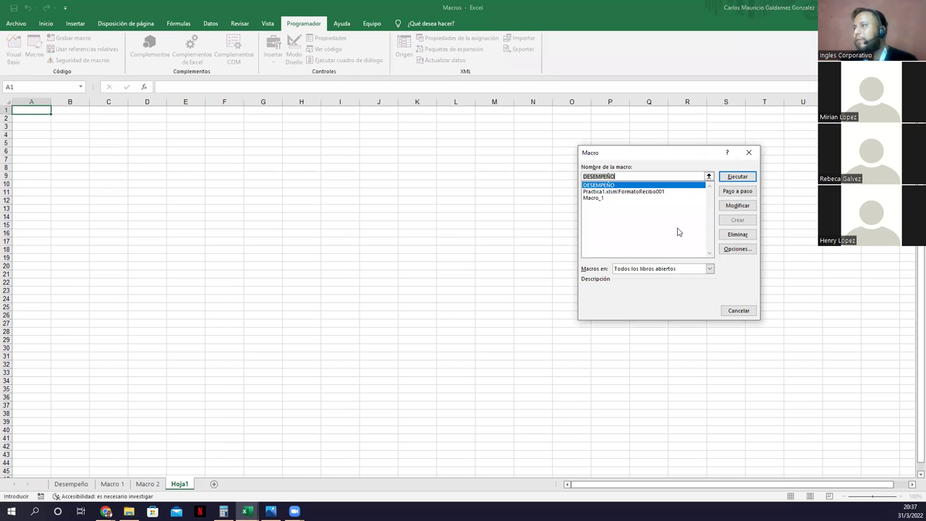
left_click(660, 192)
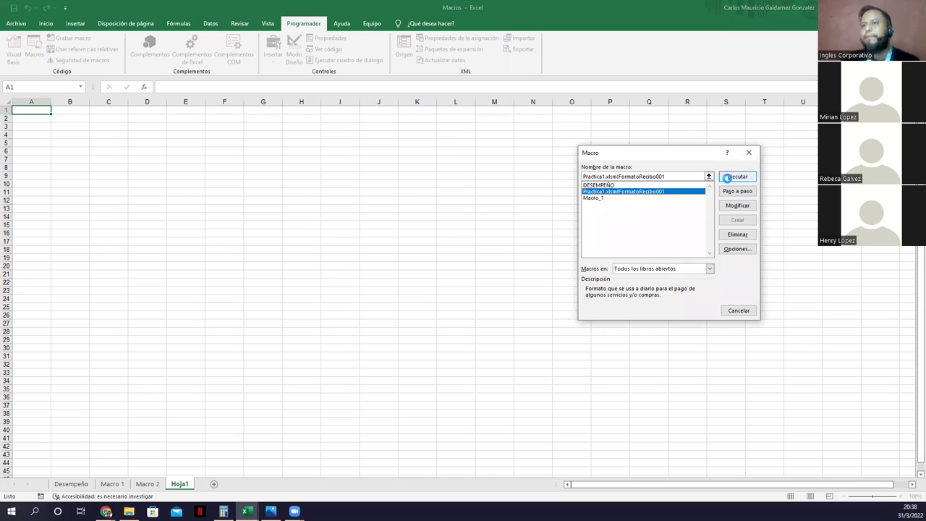
Run FormatoRecibo001, end at error 1004, and widen column B until 31/3/2022 20:38 shows.
left_click(728, 179)
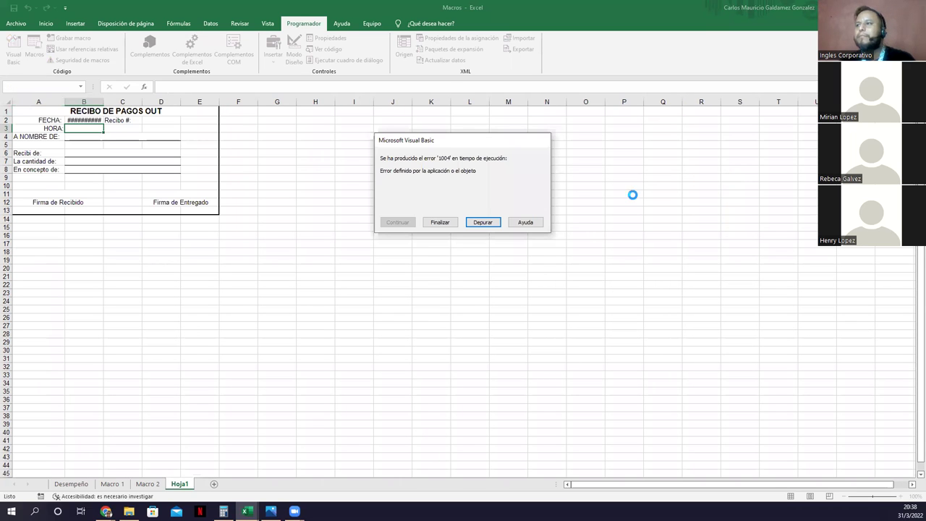
left_click(436, 223)
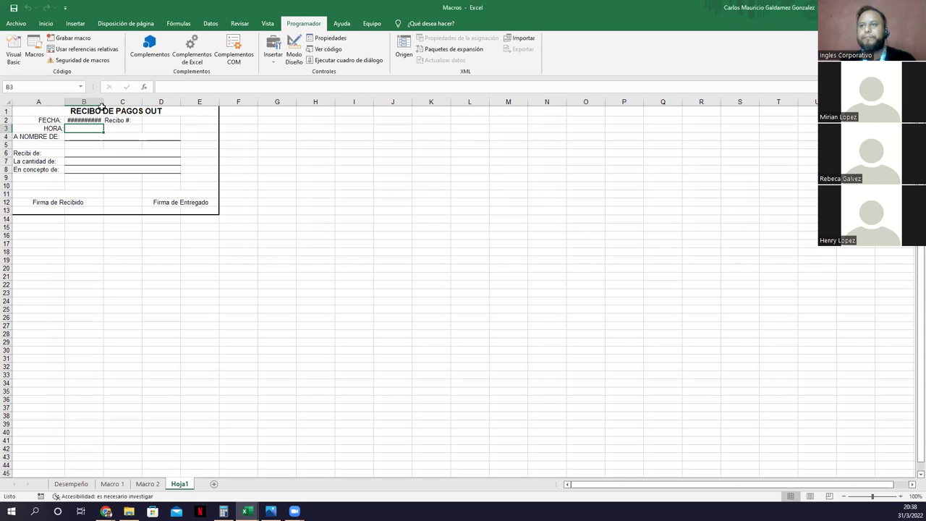
left_click_drag(102, 107, 113, 109)
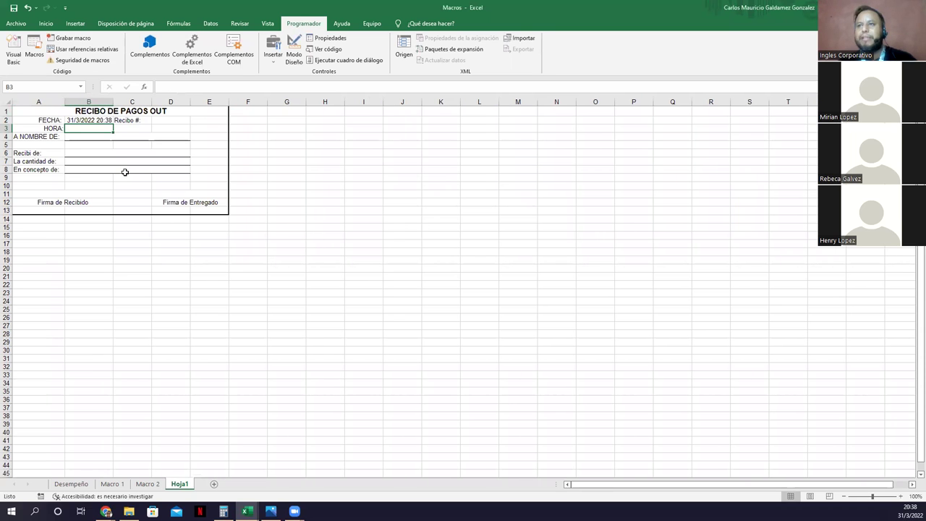
scroll(125, 172, "up", 3)
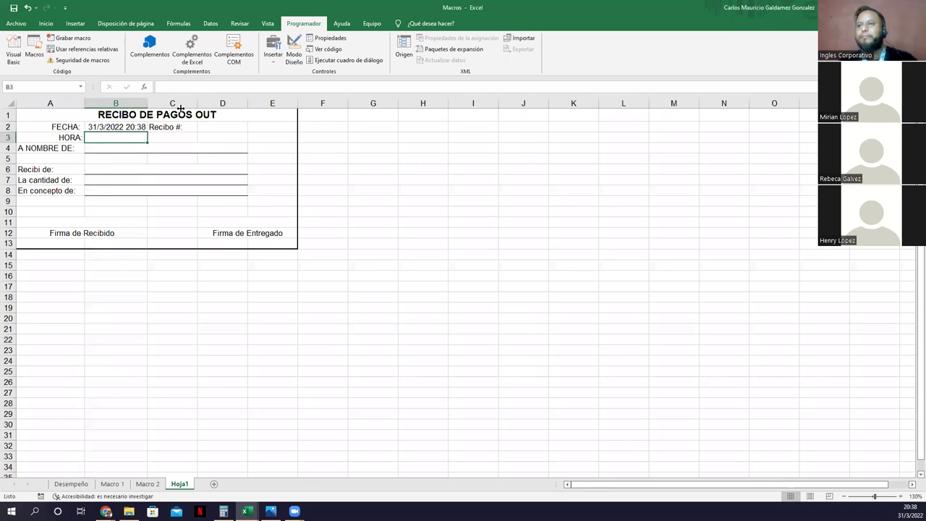
scroll(180, 107, "up", 3)
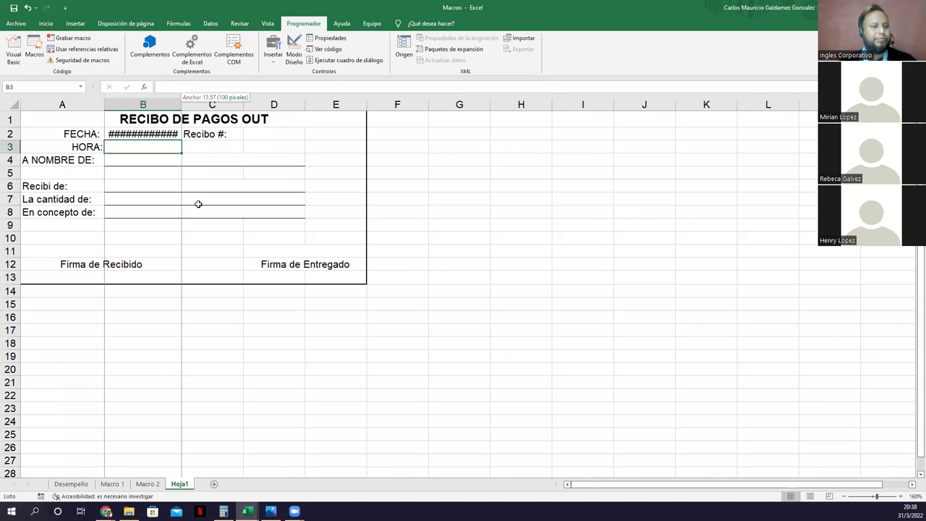
left_click_drag(181, 105, 184, 104)
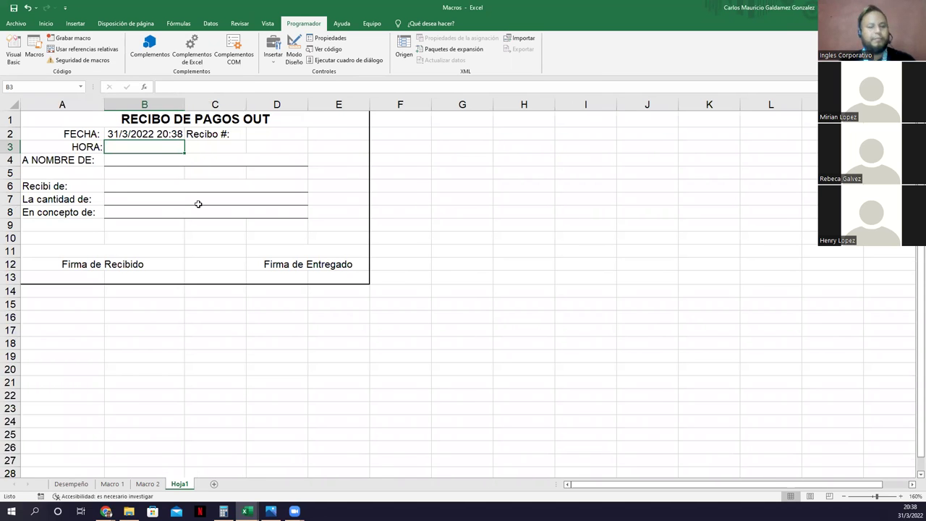
left_click(215, 273)
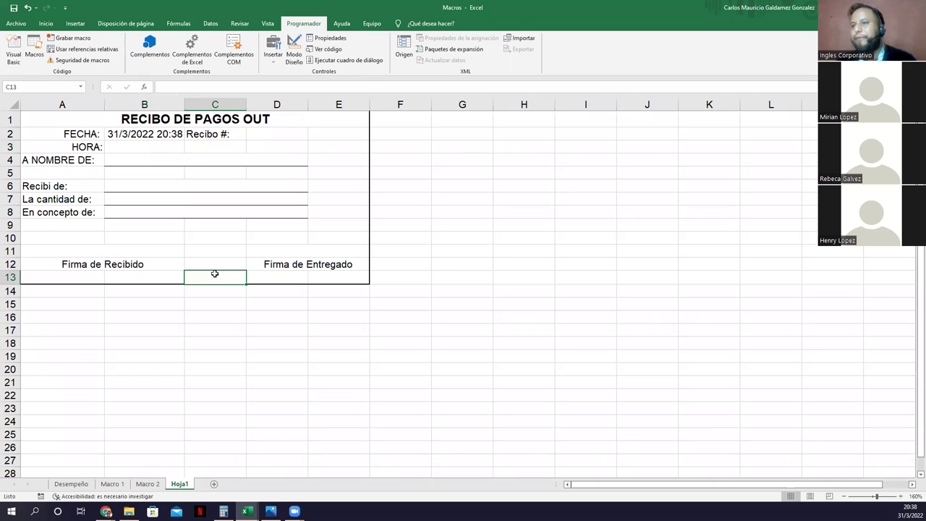
left_click(49, 318)
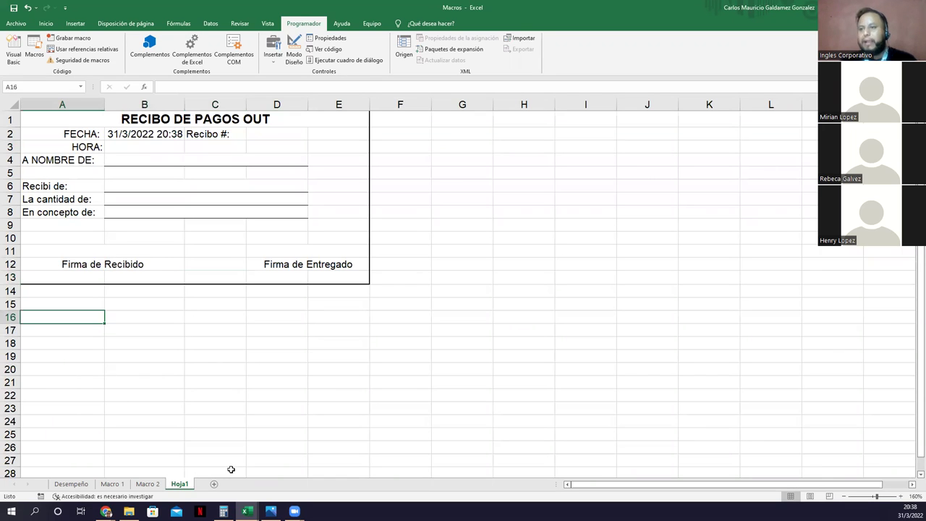
left_click(34, 49)
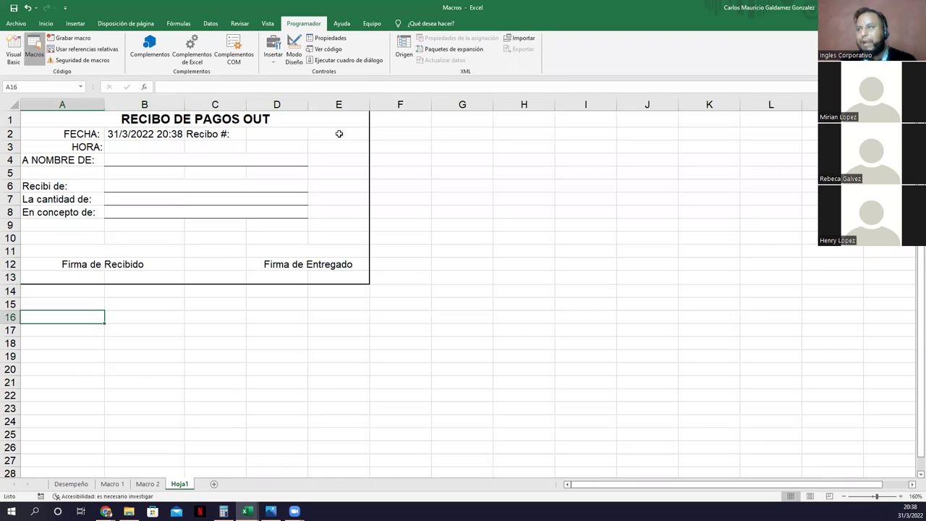
left_click(665, 192)
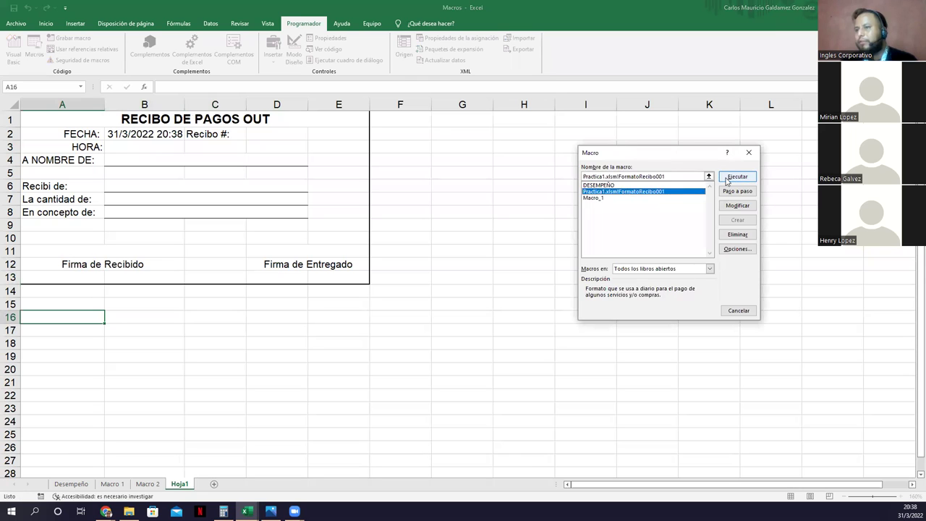
left_click(735, 177)
left_click(439, 222)
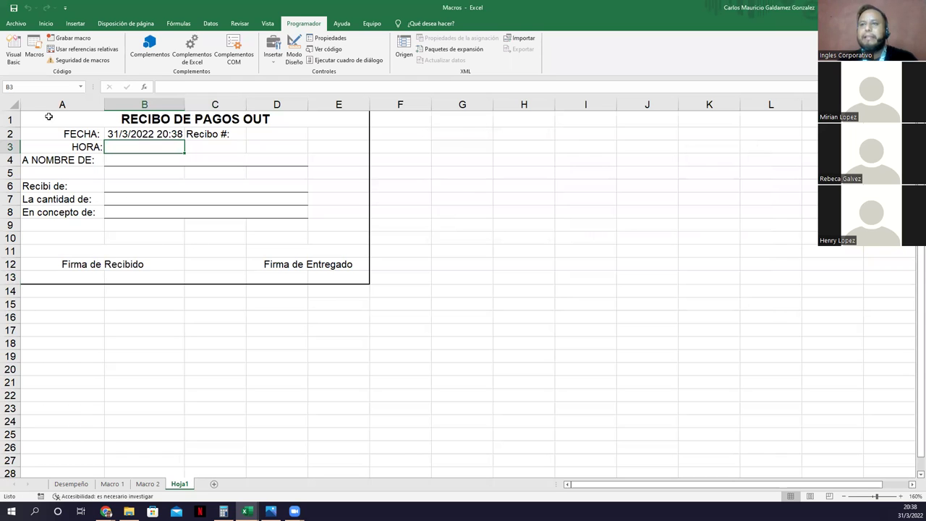
left_click(83, 125)
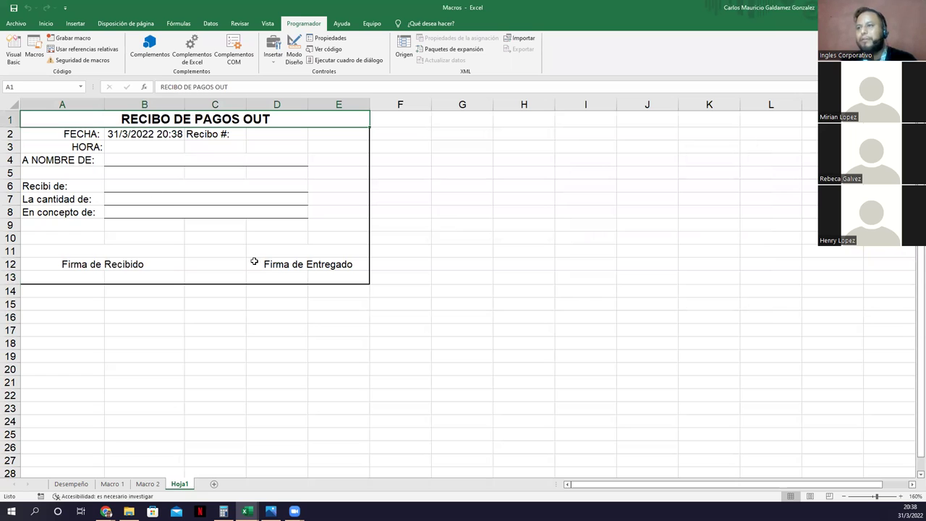
Add sheet Hoja2, run FormatoRecibo001 on it, stop at the error, and widen column B.
left_click(214, 484)
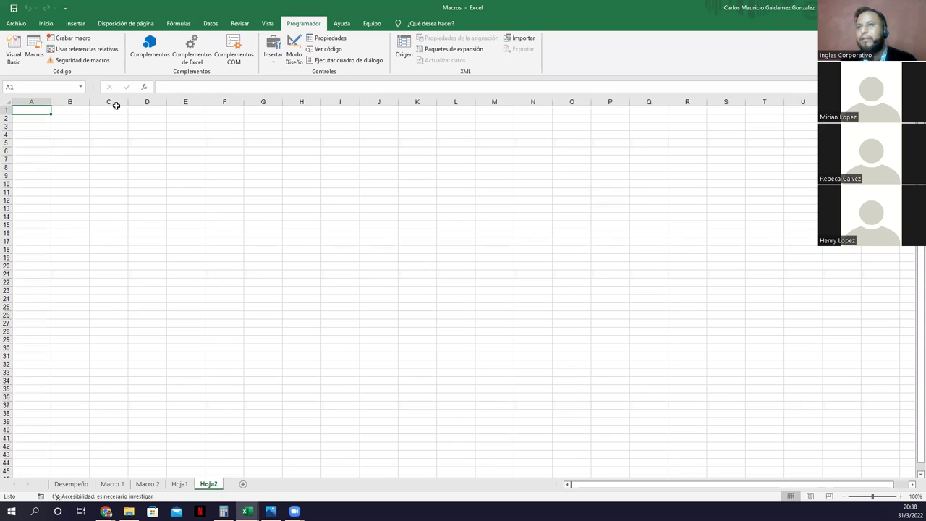
left_click(34, 51)
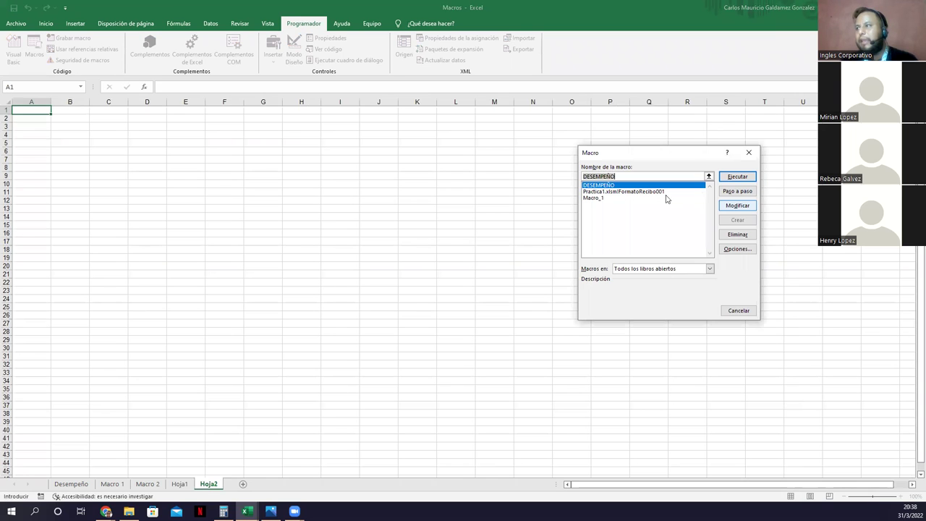
key("Down")
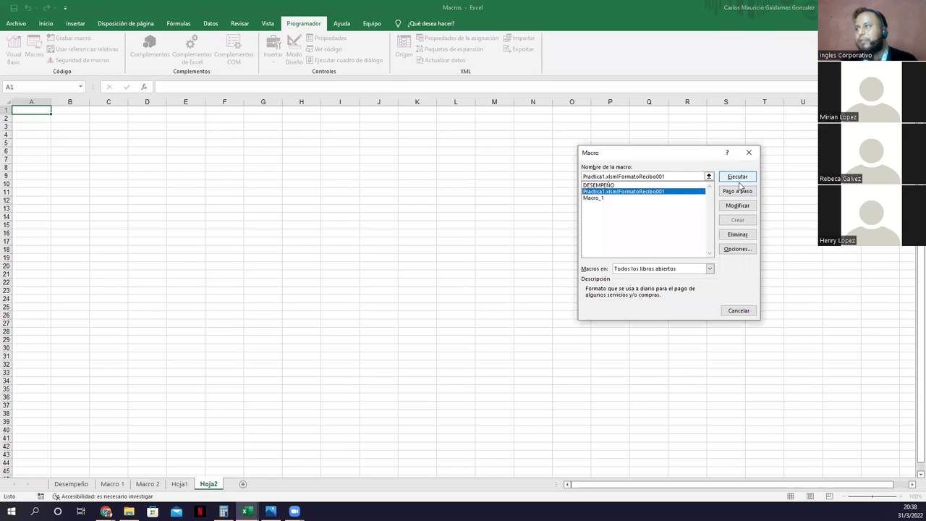
left_click(737, 178)
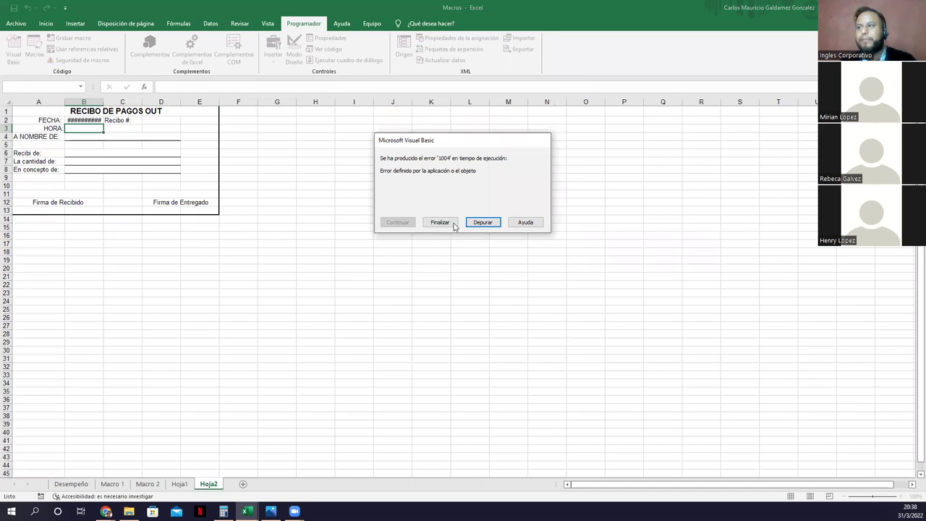
left_click(440, 222)
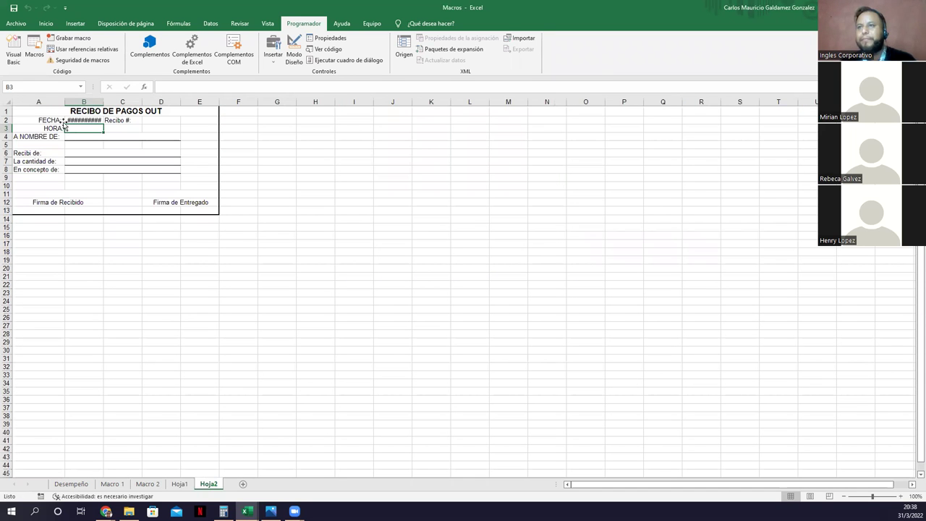
double_click(102, 102)
scroll(234, 239, "up", 3, "ctrl")
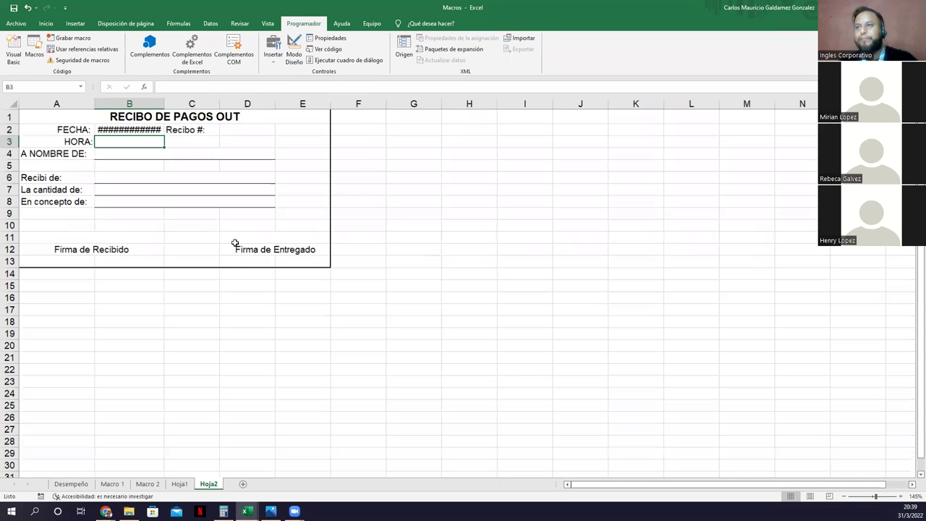
scroll(181, 131, "up", 1, "ctrl")
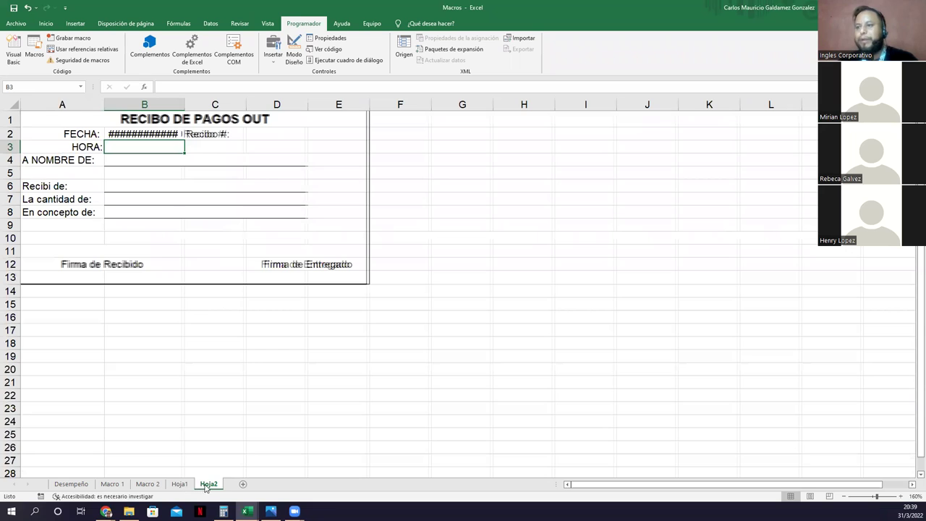
left_click(179, 484)
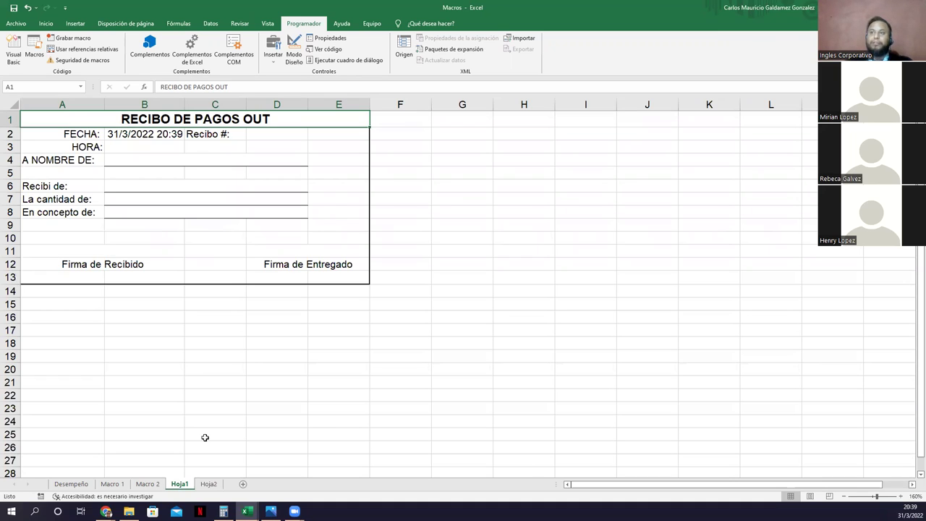
Run the receipt macro on the Macro 1 sheet, accepting the merge warning and ending at the error.
left_click(146, 486)
key("ctrl+Page_Up")
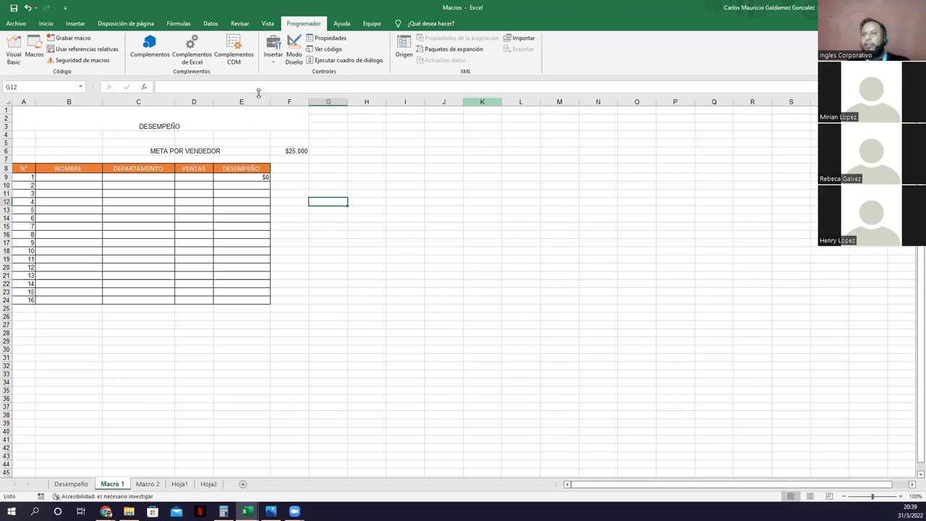
key("alt+F8")
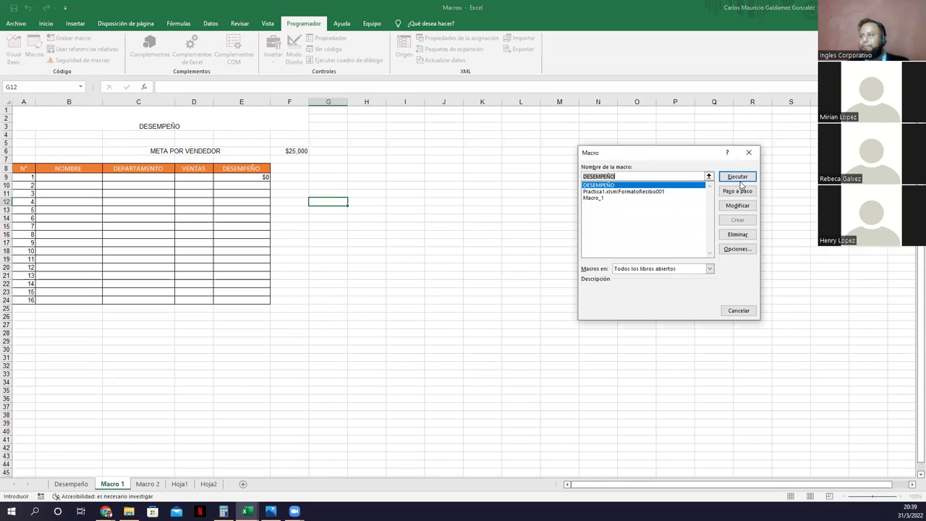
left_click(736, 176)
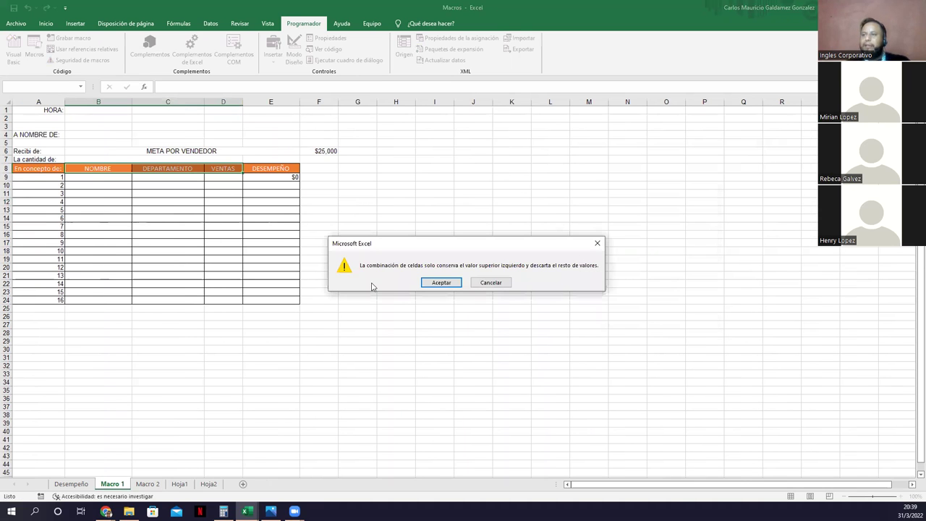
left_click(443, 282)
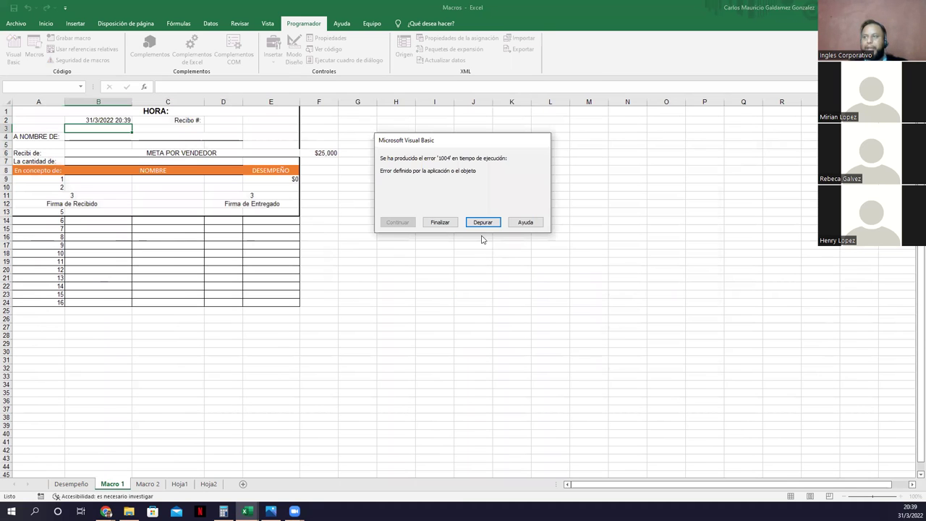
left_click(440, 222)
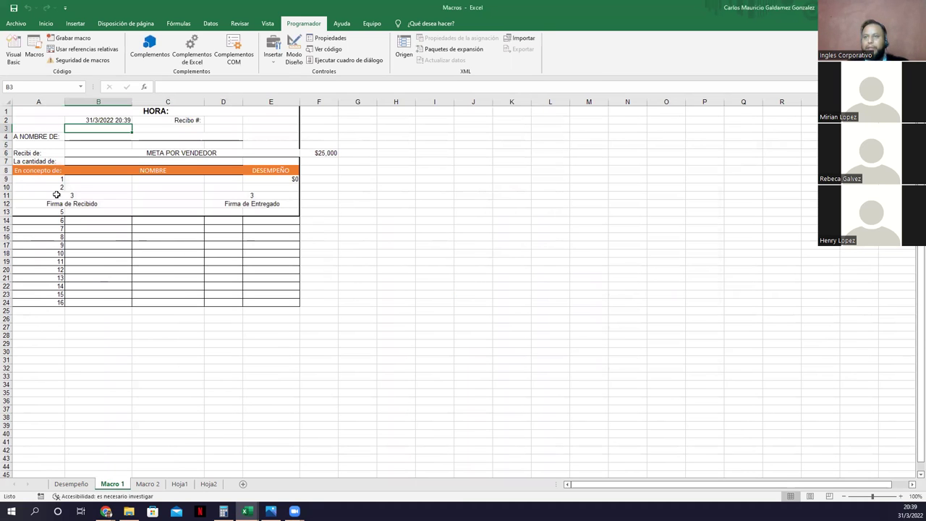
left_click_drag(32, 113, 67, 209)
left_click(250, 276)
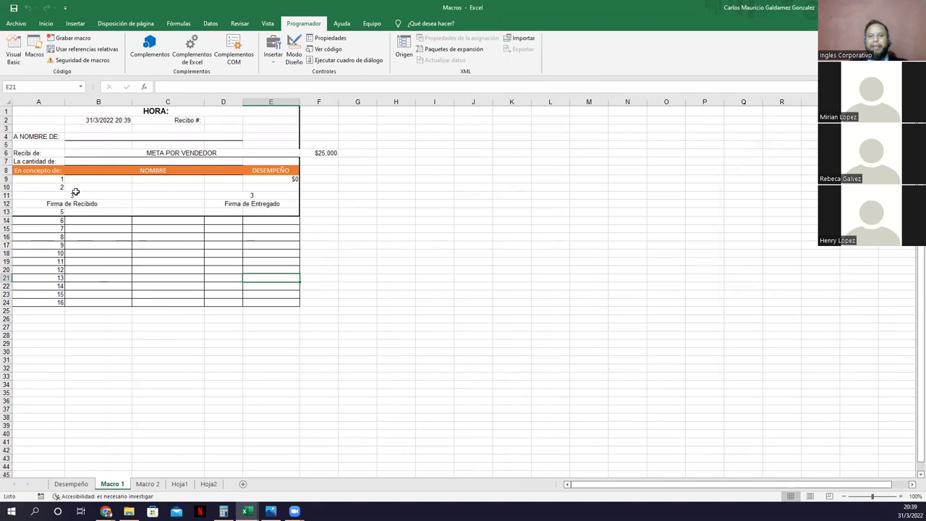
left_click(179, 484)
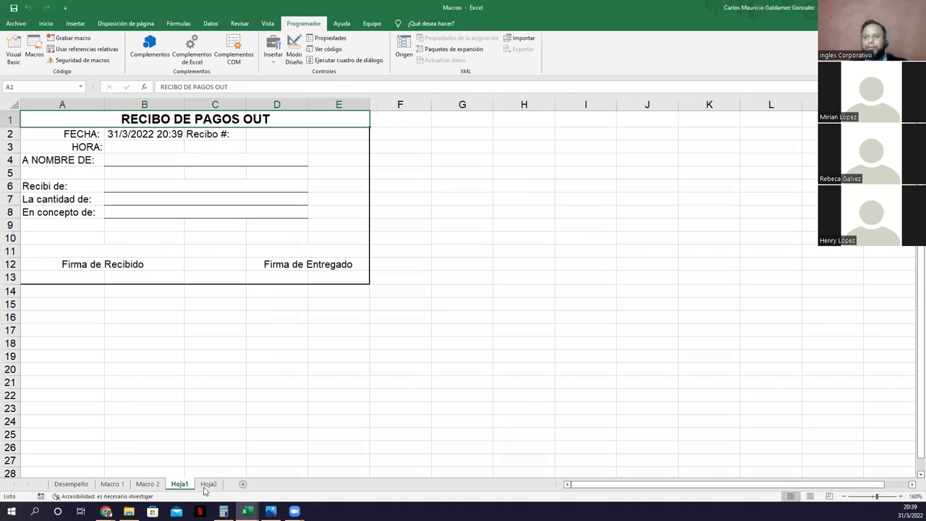
Check the Hoja2 and Hoja1 receipts, then close the Macros workbook, saving changes.
left_click(206, 486)
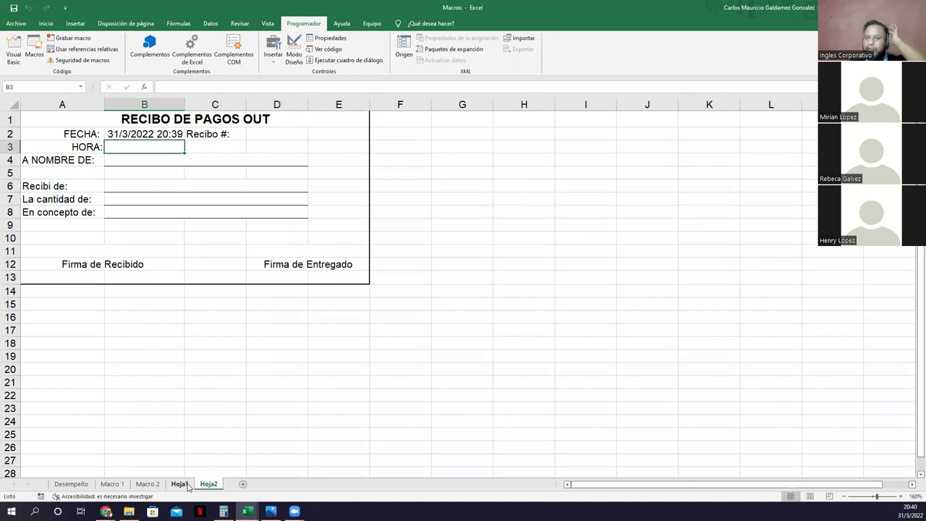
left_click(182, 484)
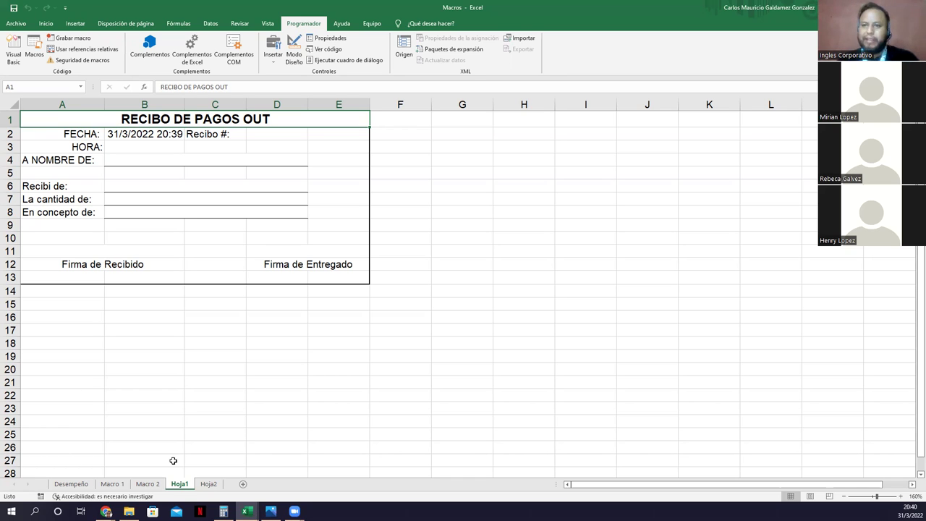
key("alt+F4")
left_click(422, 271)
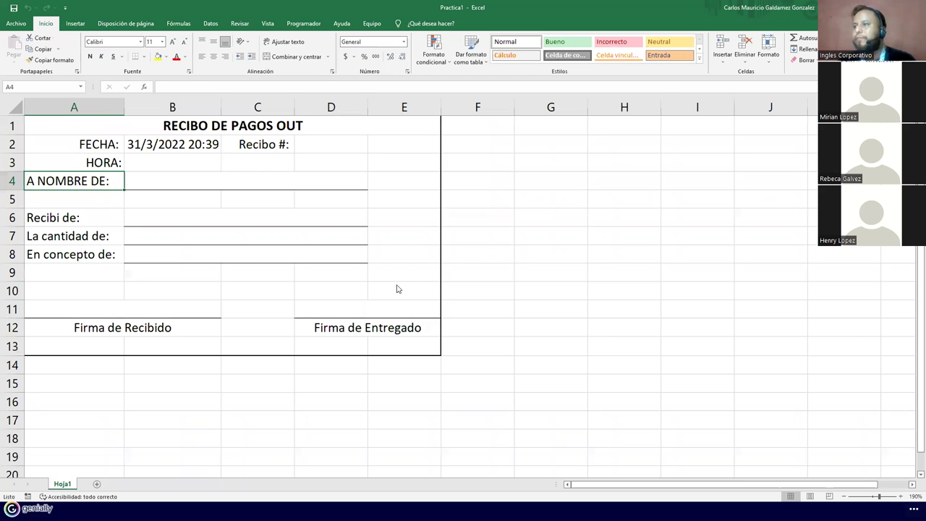
Close Practica1.xlsm with its changes saved, then create a new blank workbook.
key("alt+F4")
left_click(412, 269)
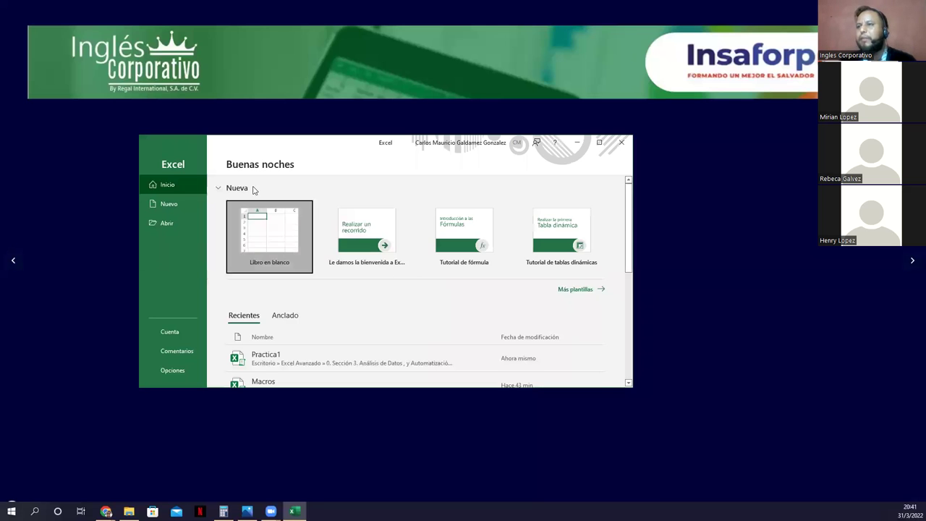
key("Return")
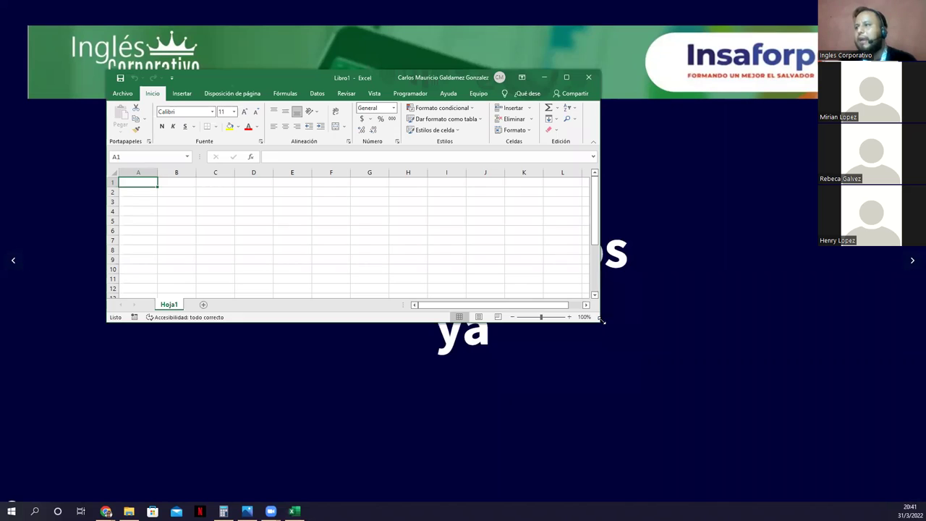
In Libro1, view the Programador > Macros list, move it over the sheet, and close it empty.
left_click(396, 98)
left_click(141, 120)
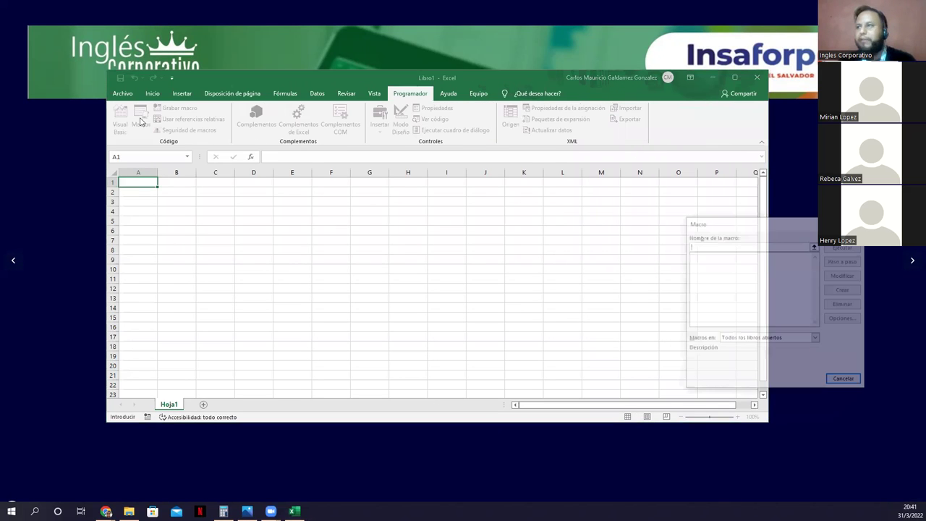
left_click_drag(771, 223, 577, 207)
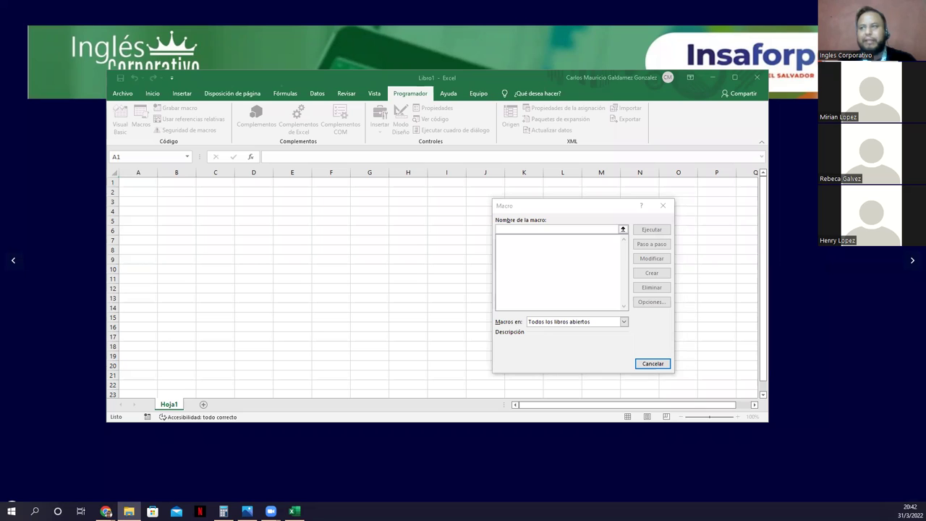
key("alt+Tab")
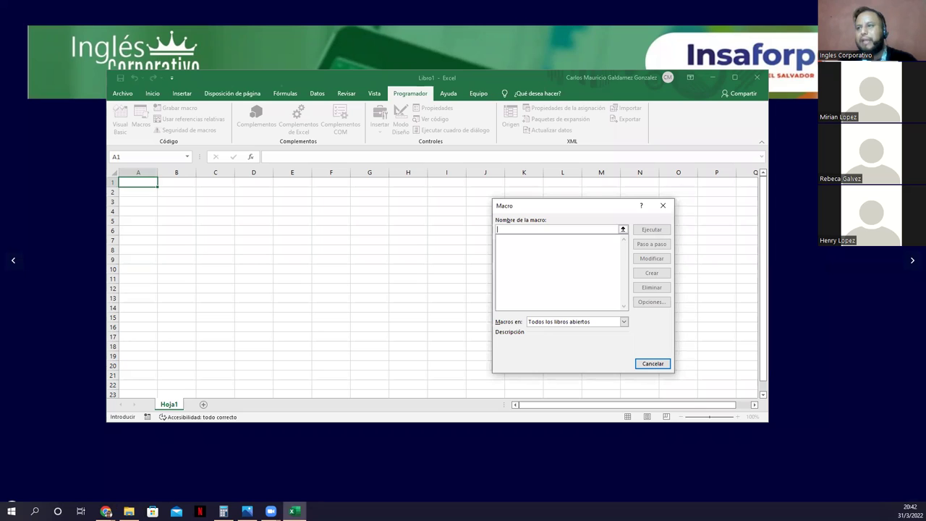
left_click(659, 205)
Move the Practica1 window aside, cancel the Macro dialog, and bring Libro1 to the front.
key("alt+Tab")
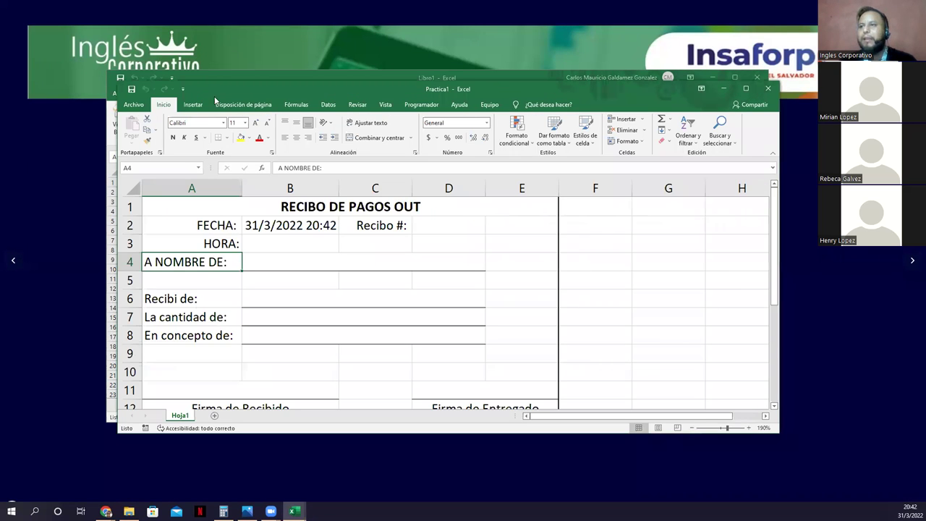
key("alt+Tab")
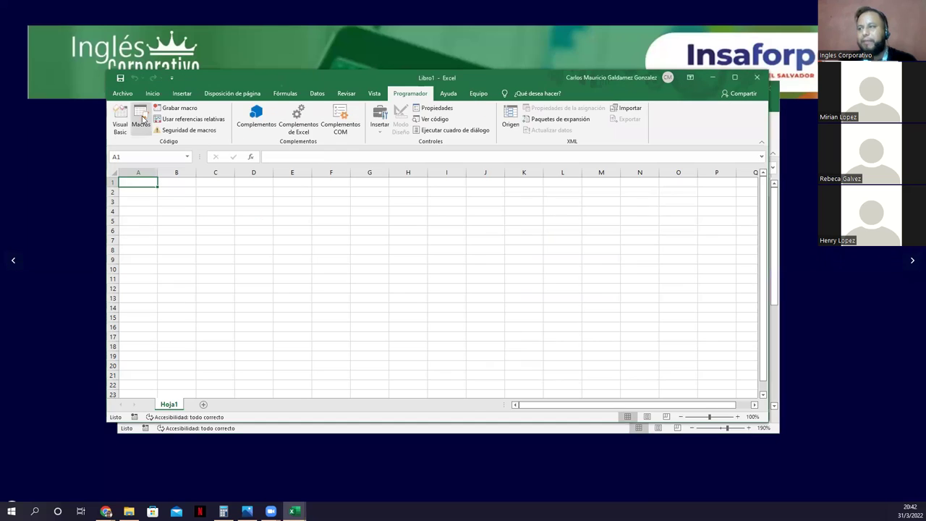
left_click(141, 119)
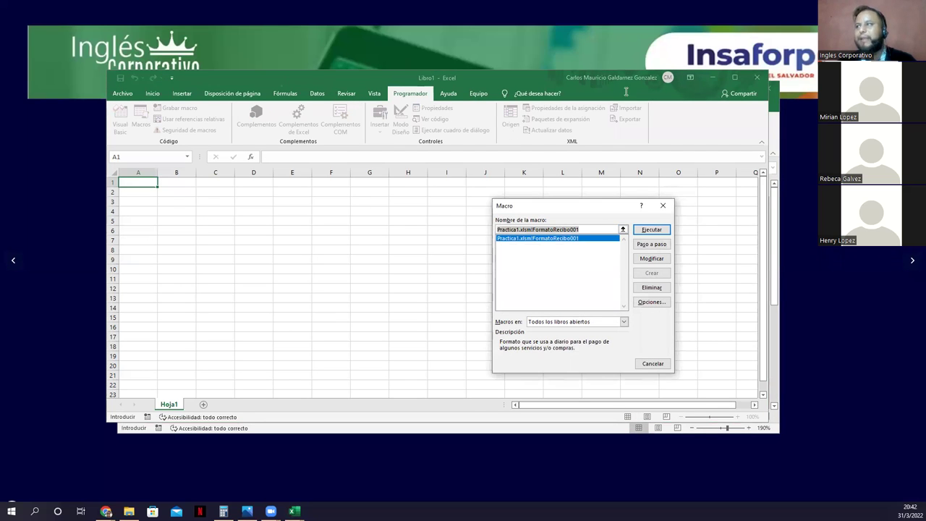
left_click(774, 134)
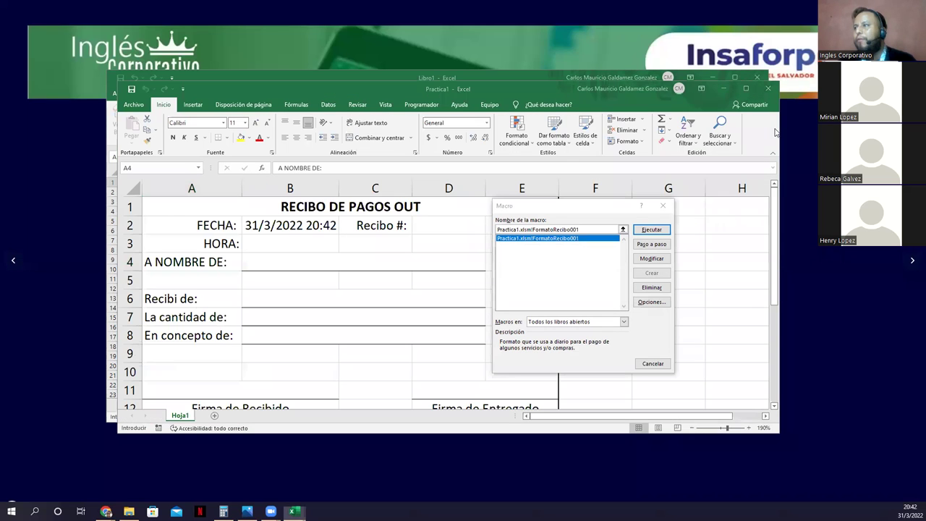
left_click_drag(426, 84, 345, 40)
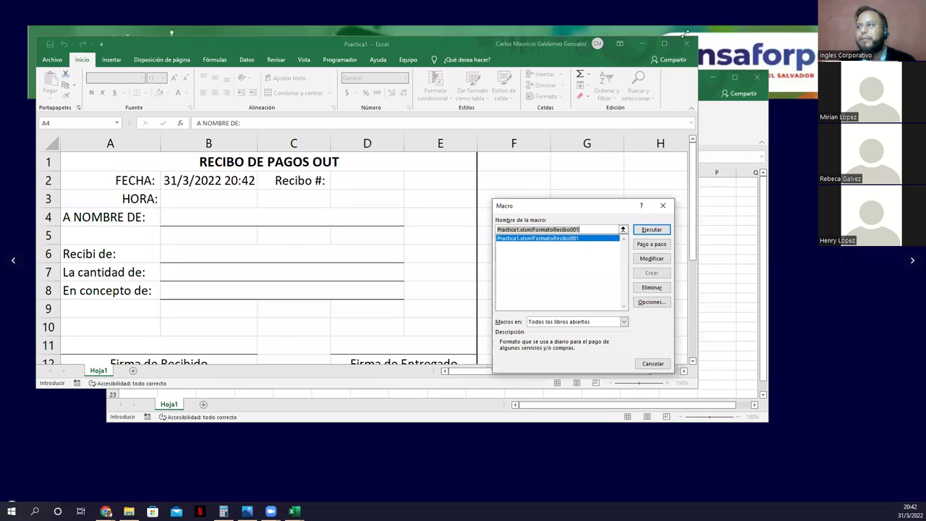
left_click(674, 207)
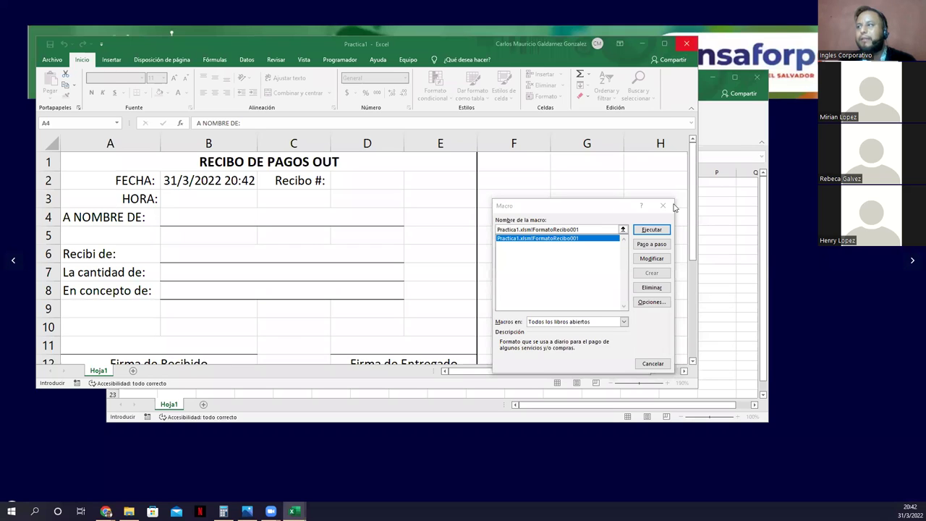
left_click(653, 363)
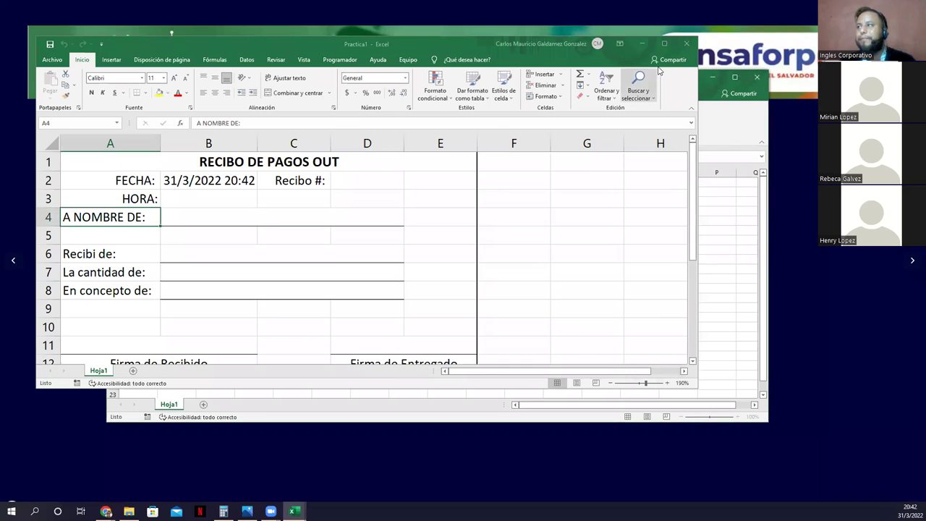
left_click(719, 125)
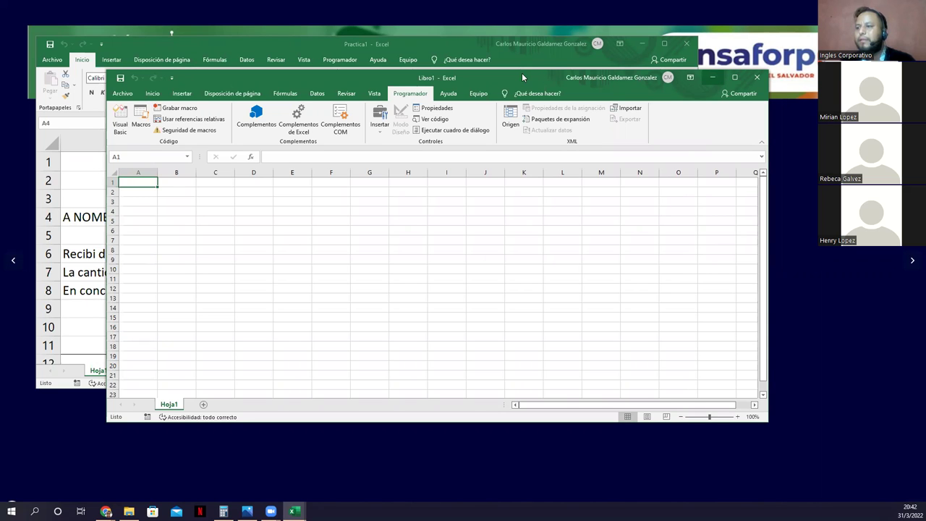
Run FormatoRecibo001 on Libro1 and end runtime error 1004 with Finalizar.
left_click_drag(522, 74, 645, 143)
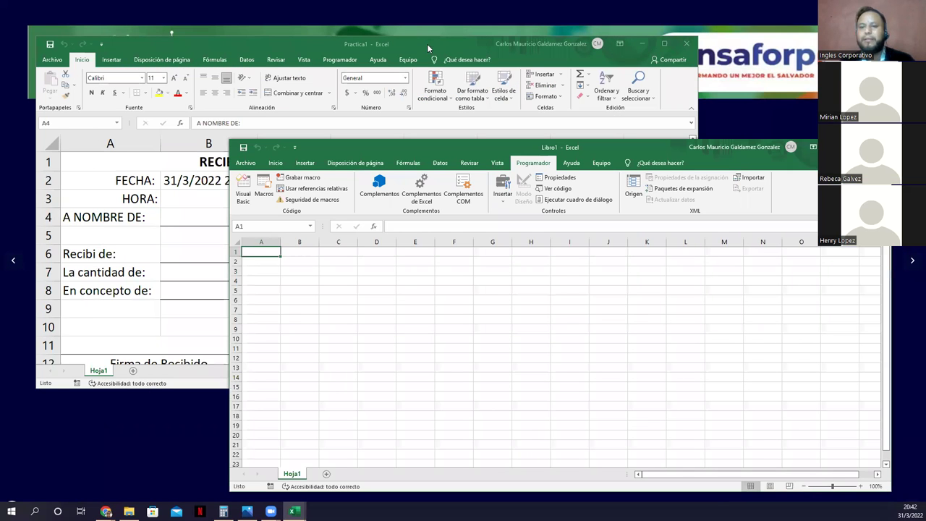
left_click(427, 43)
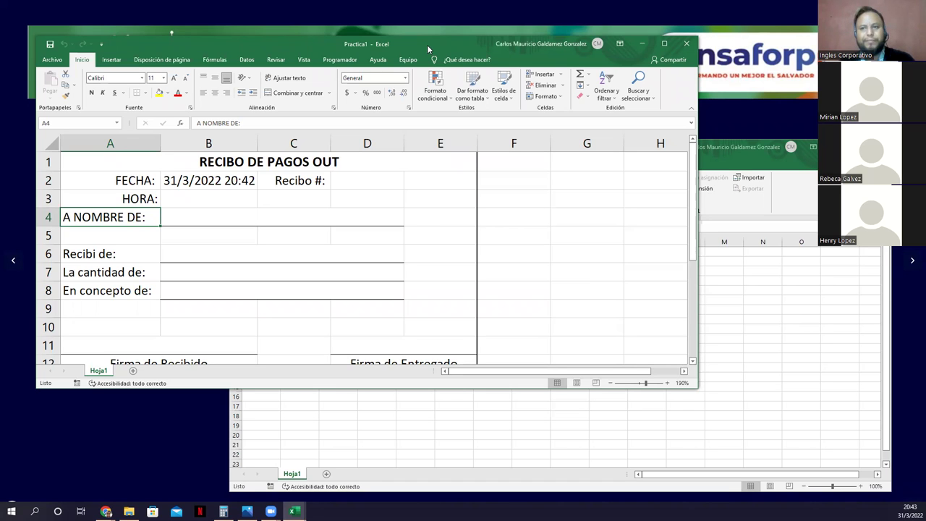
left_click(510, 420)
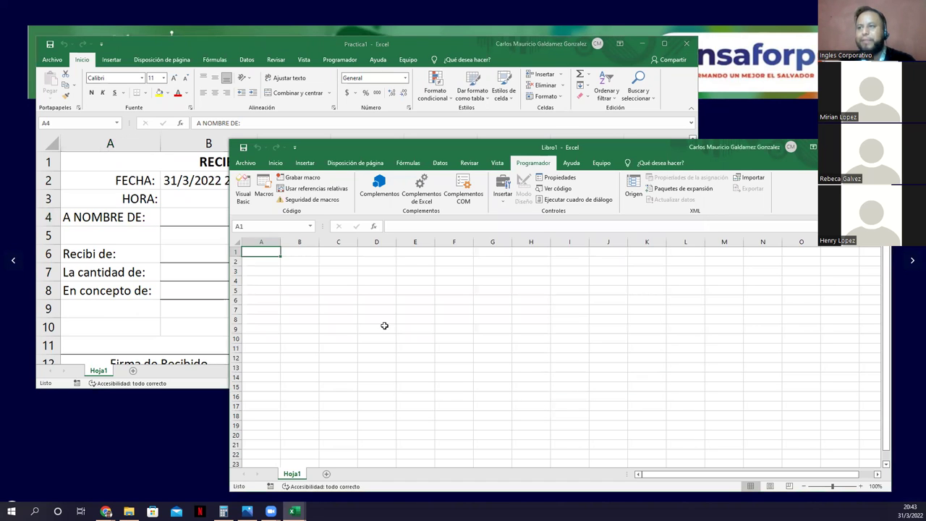
left_click(262, 189)
left_click(835, 335)
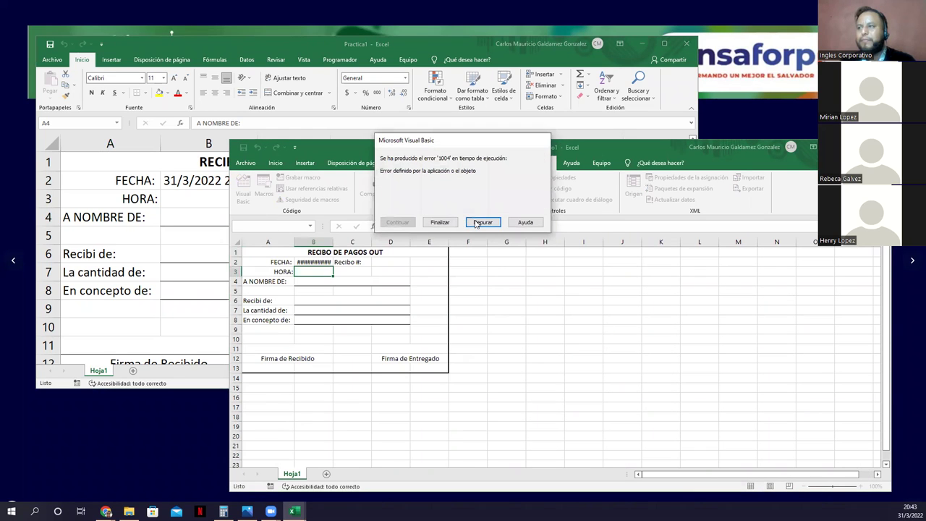
left_click(440, 222)
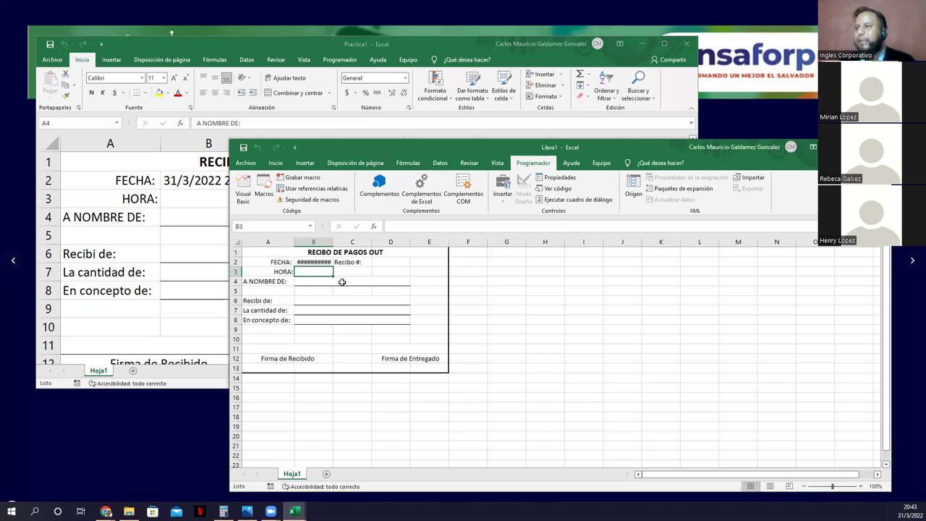
Close the Macros list without running anything and add a new blank sheet, Hoja2.
left_click(263, 192)
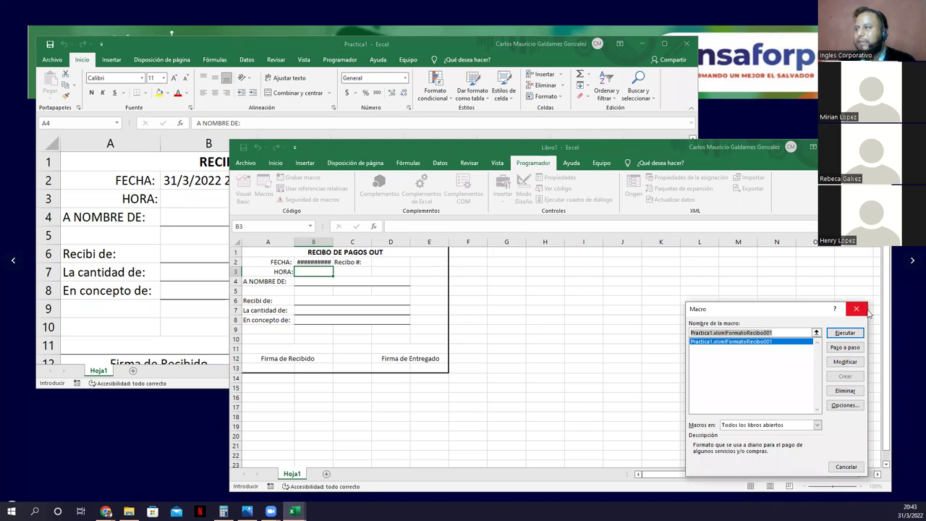
key("Escape")
left_click(326, 474)
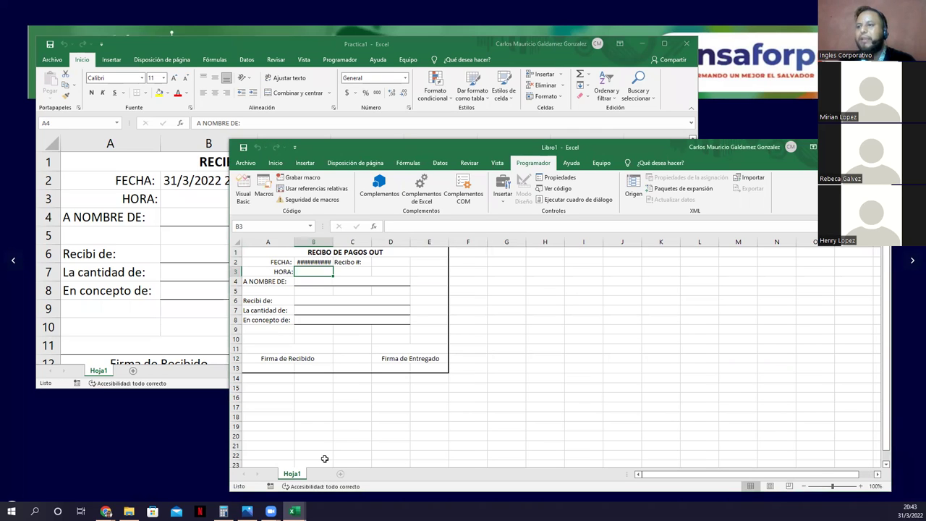
Start FormatoRecibo001 with Paso a paso, then continue it in the VBA editor to fill Hoja2.
left_click(263, 191)
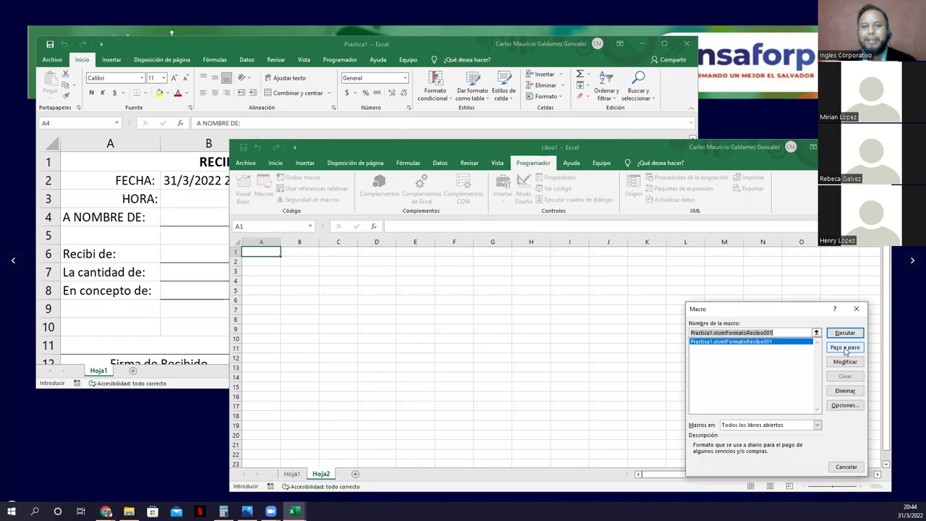
left_click(844, 348)
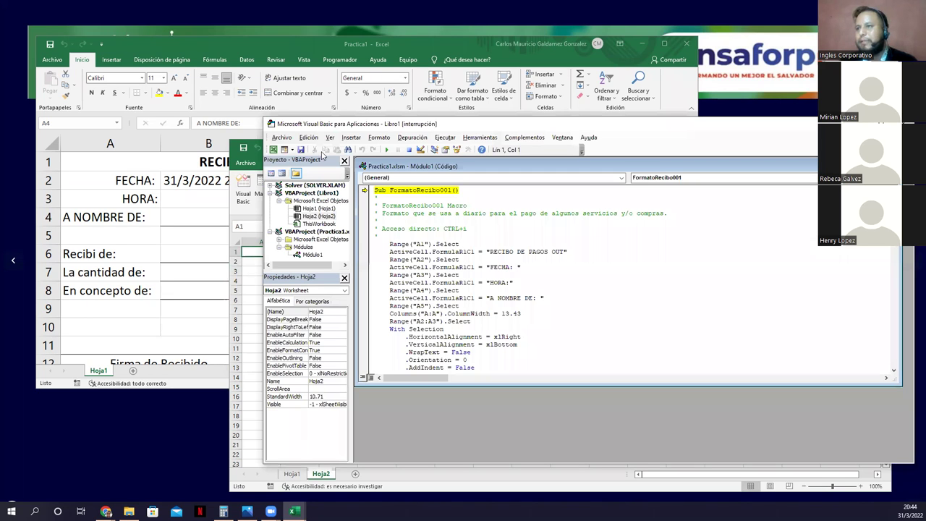
key("alt+F11")
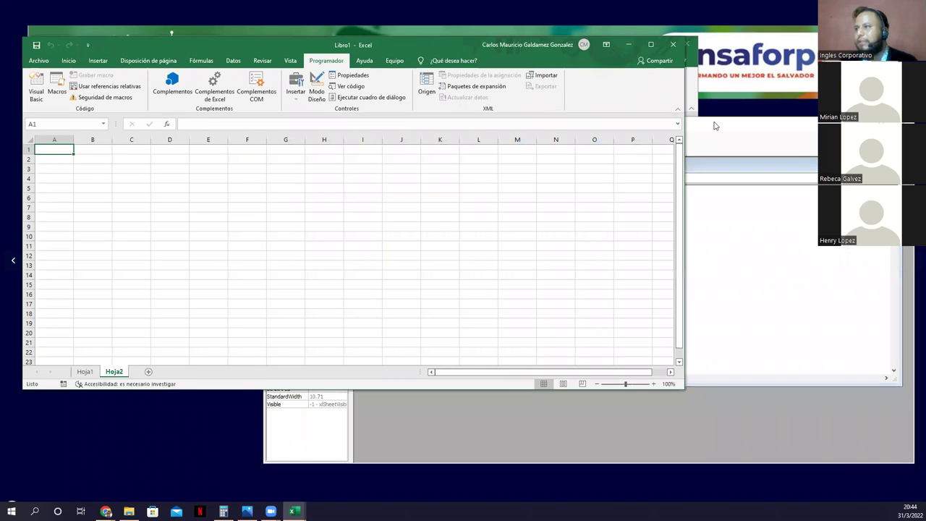
key("alt+F11")
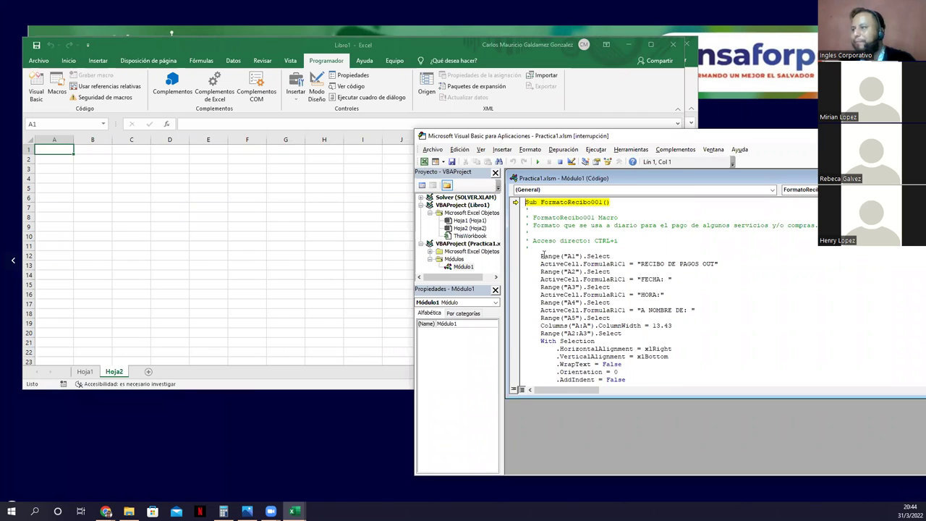
left_click(544, 254)
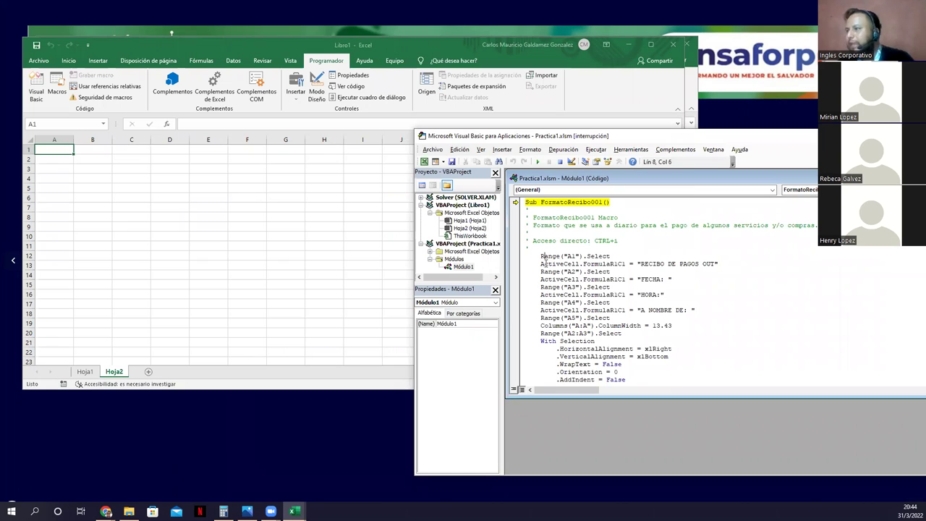
left_click(537, 257)
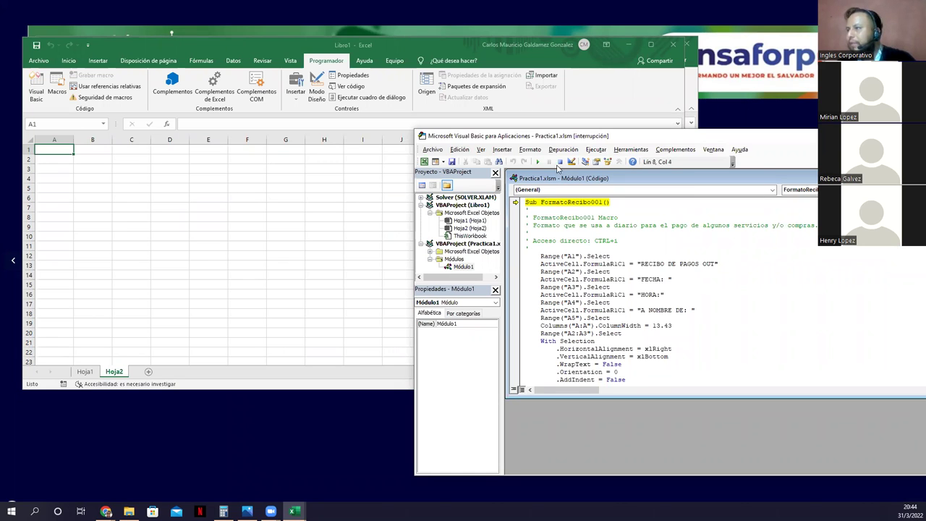
left_click(570, 162)
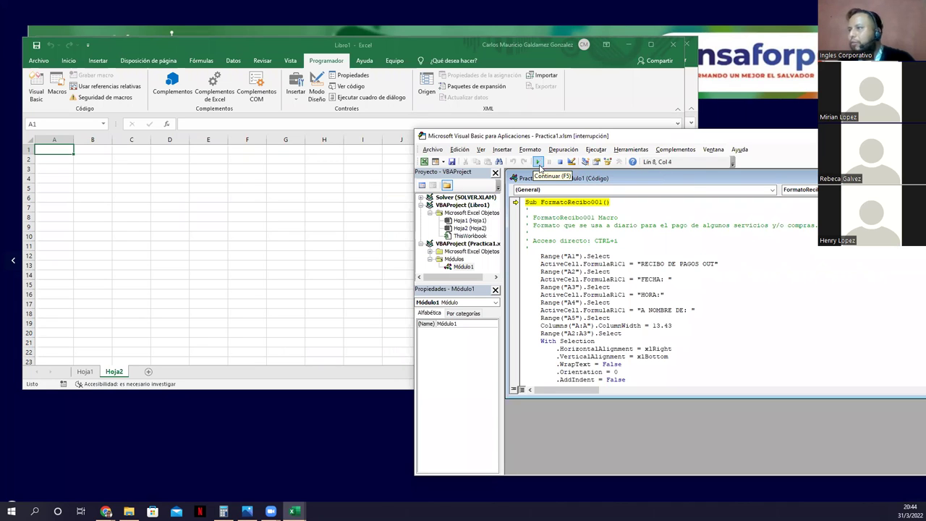
left_click(538, 163)
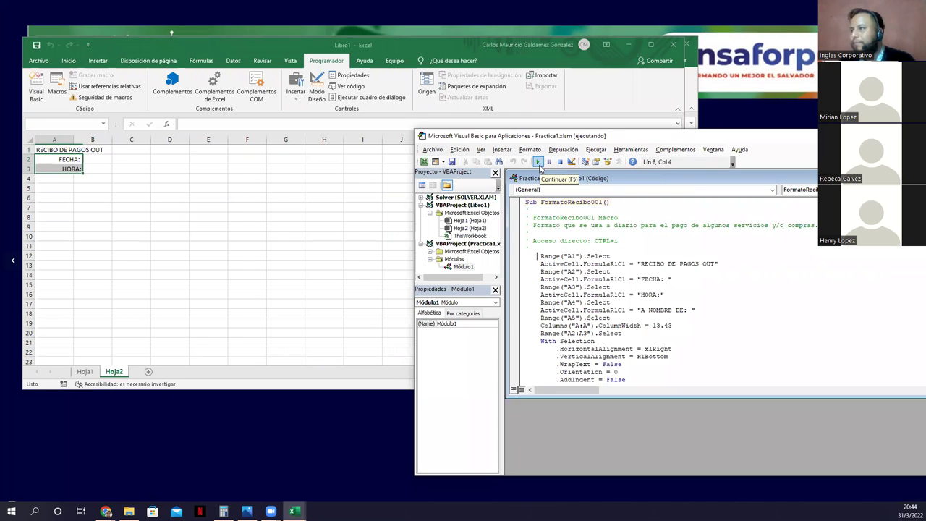
left_click(458, 225)
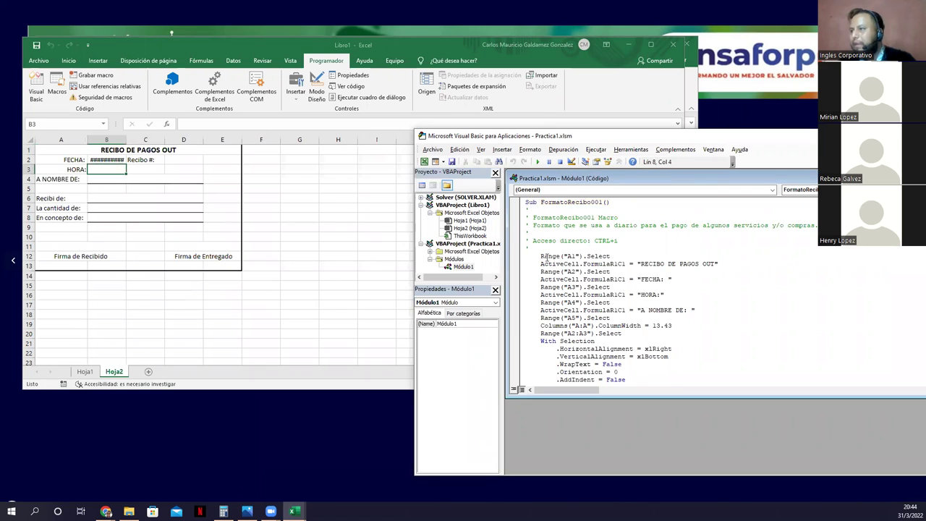
left_click_drag(541, 265, 565, 334)
scroll(568, 327, "down", 3)
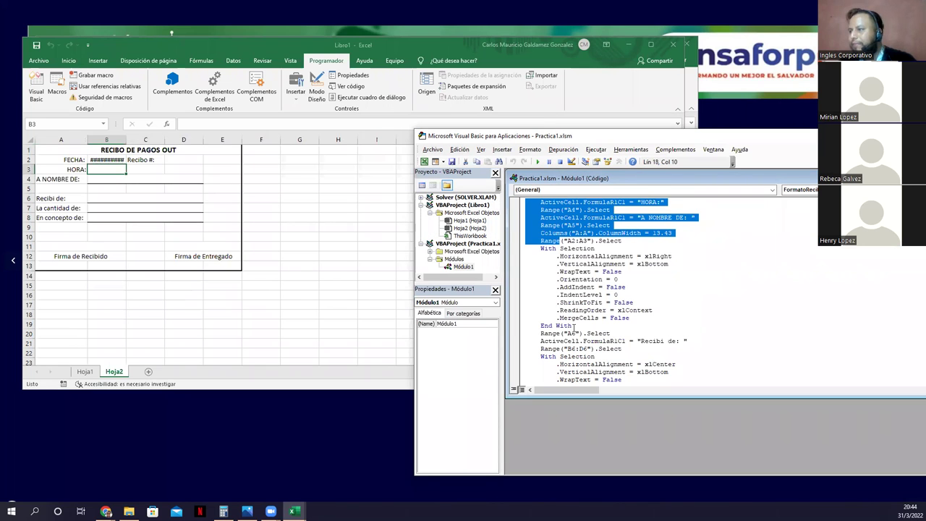
scroll(583, 329, "down", 5)
scroll(593, 337, "down", 5)
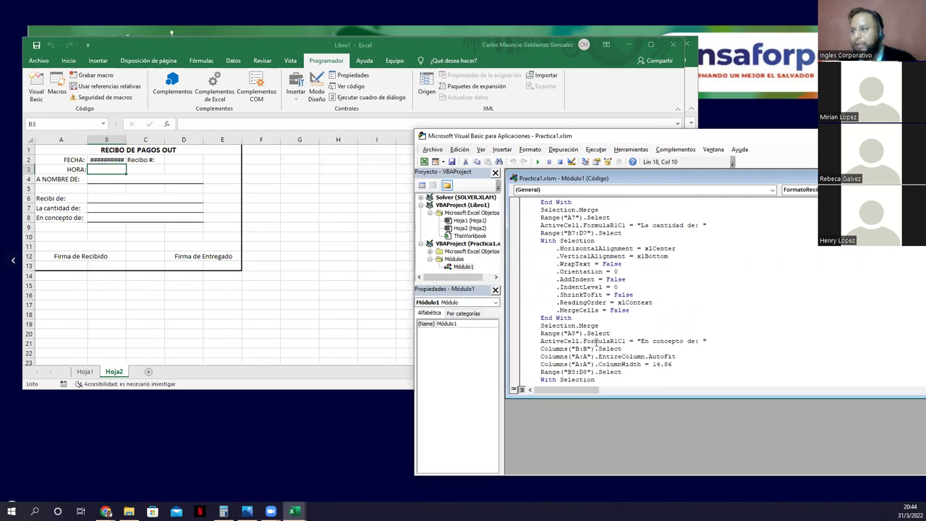
scroll(588, 344, "down", 6)
scroll(586, 348, "down", 4)
scroll(587, 348, "down", 4)
scroll(593, 347, "down", 4)
scroll(596, 349, "down", 4)
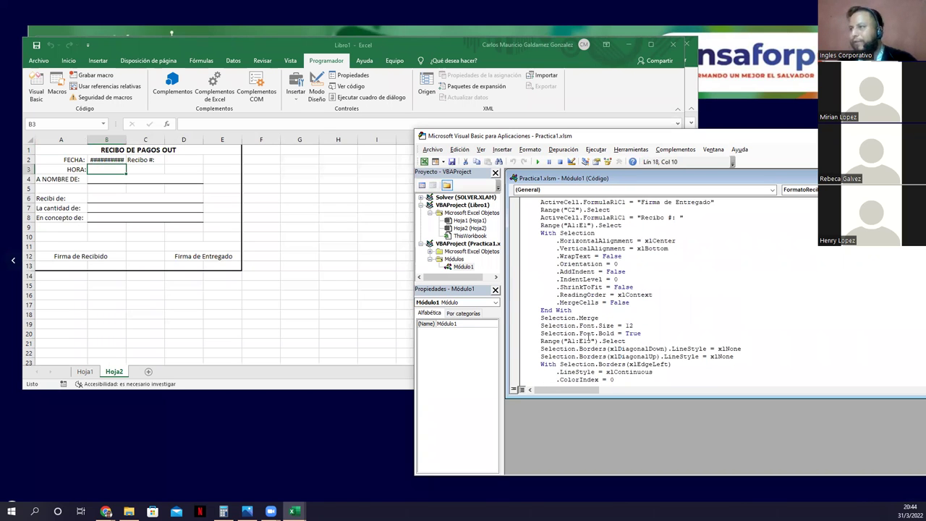
scroll(591, 343, "down", 4)
scroll(575, 326, "down", 4)
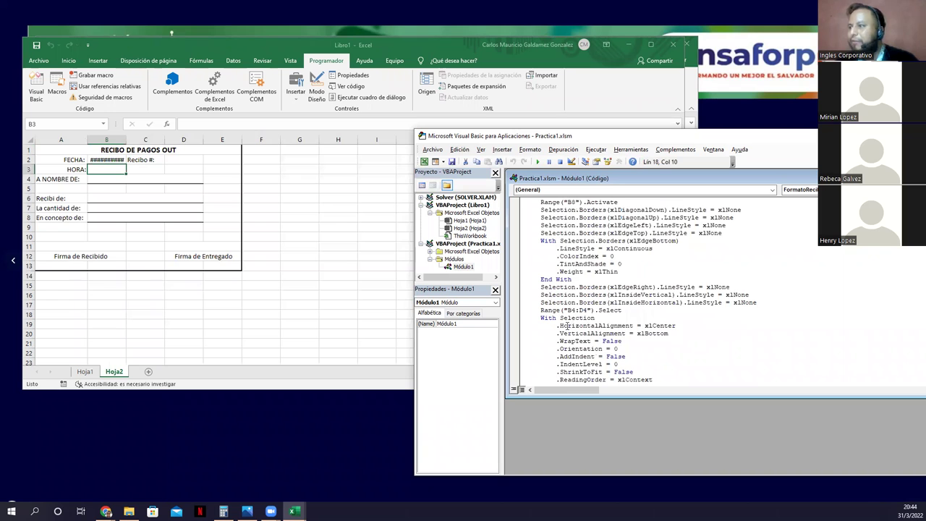
scroll(568, 324, "down", 4)
scroll(625, 362, "down", 4)
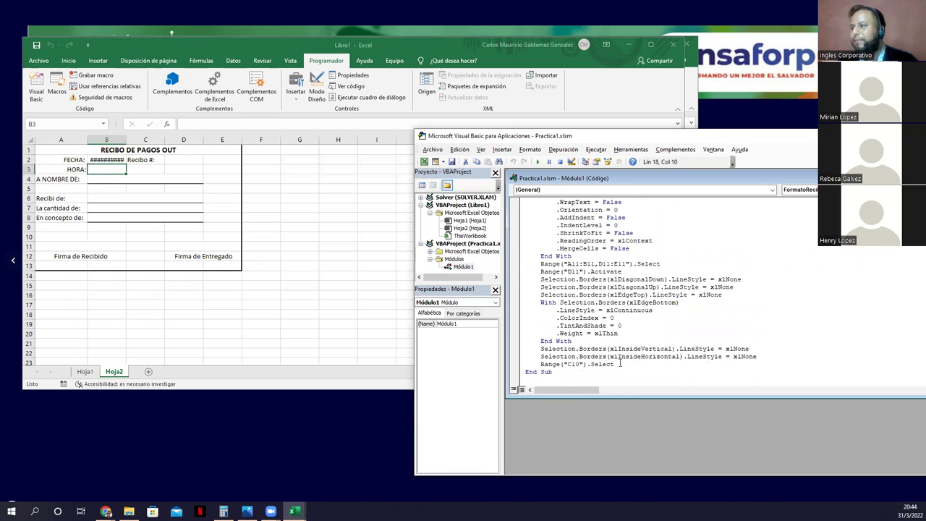
left_click(619, 363, "shift")
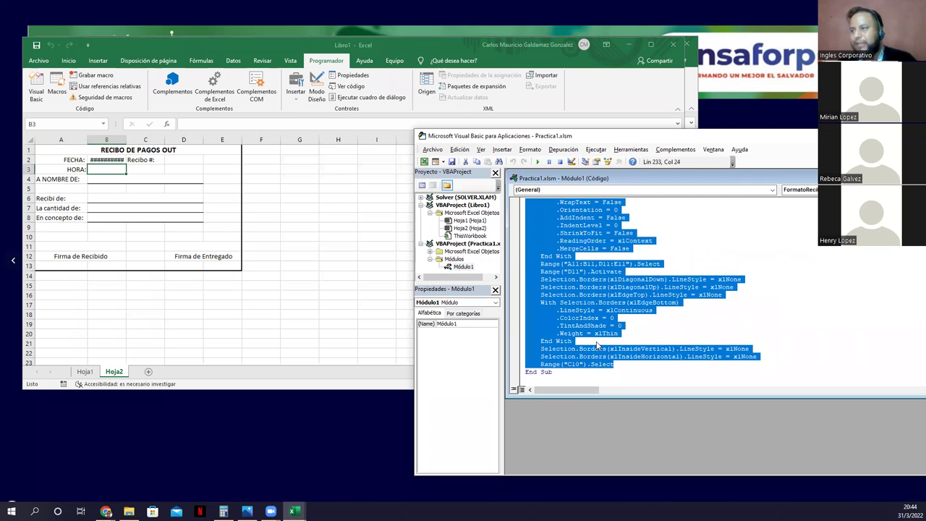
scroll(597, 345, "up", 6)
scroll(598, 345, "up", 6)
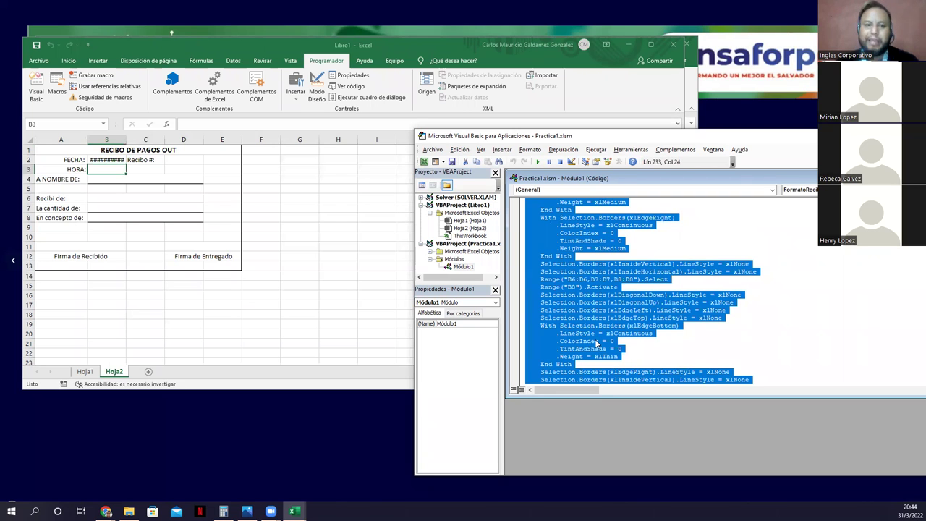
scroll(598, 345, "up", 6)
scroll(597, 345, "up", 9)
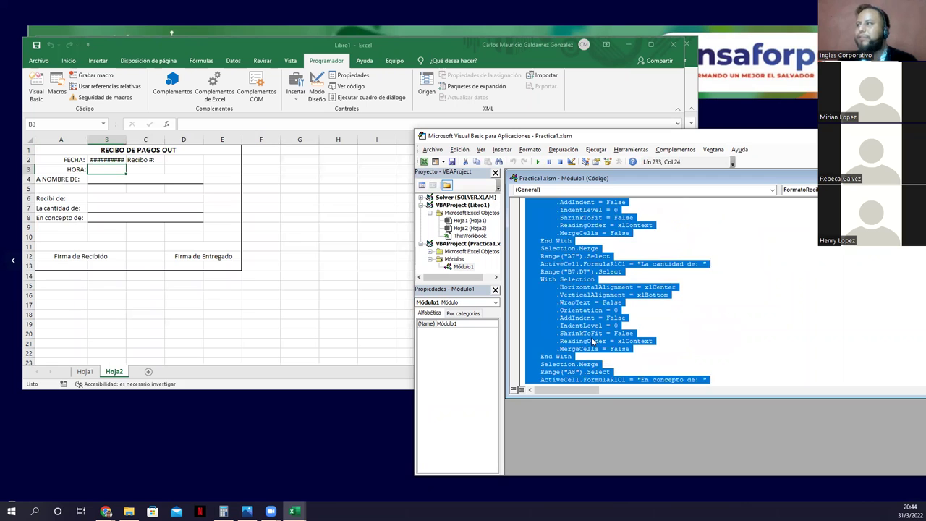
scroll(569, 304, "up", 1)
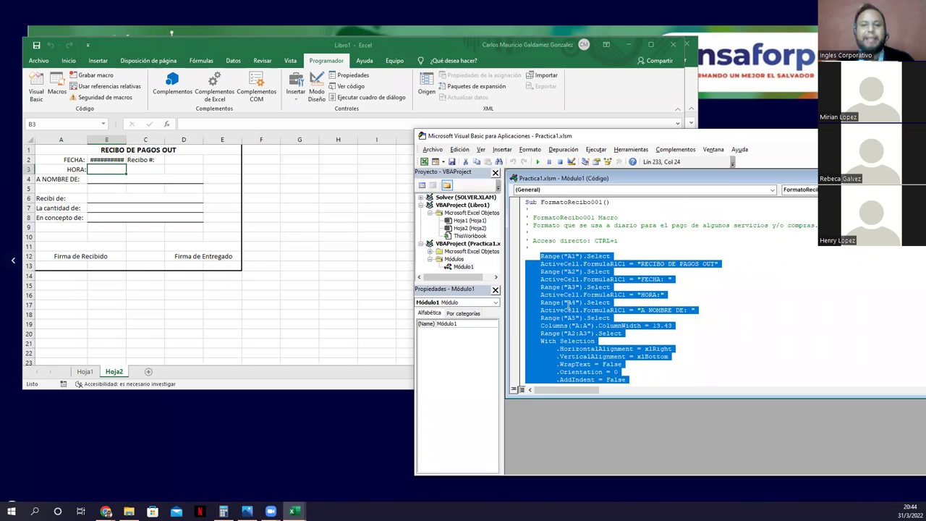
left_click(569, 304)
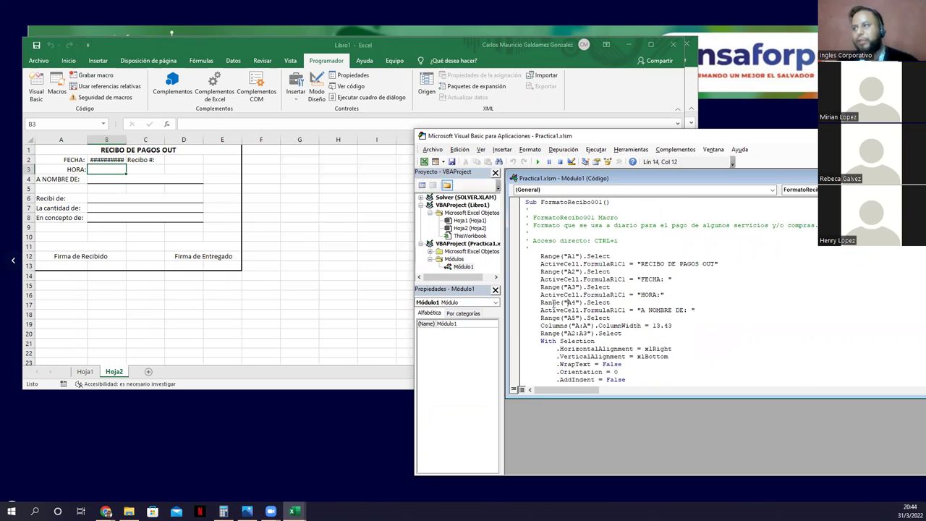
double_click(544, 256)
left_click(578, 258, "shift")
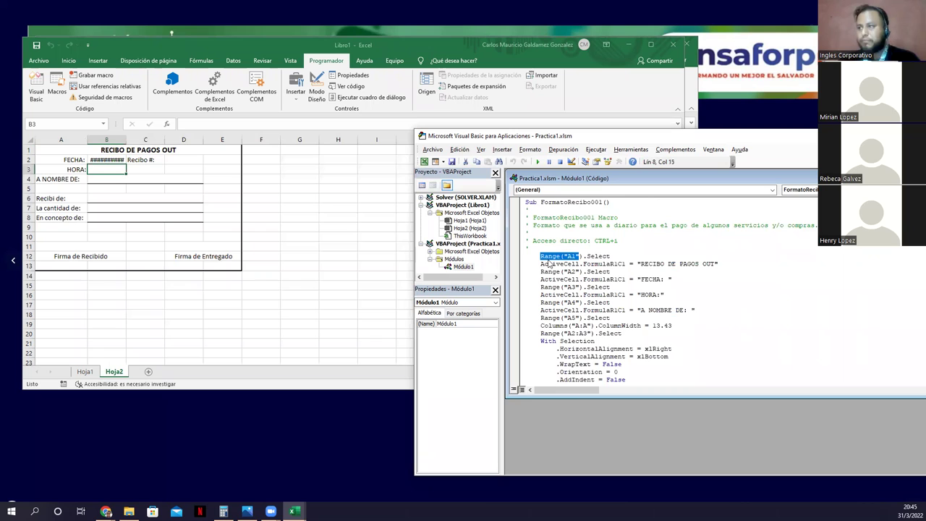
left_click(569, 256)
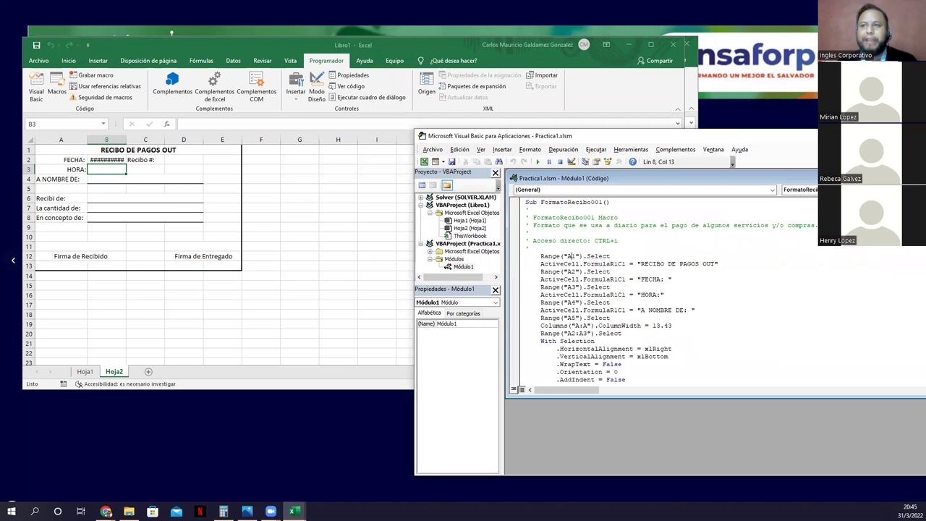
In line 9 of FormatoRecibo001, replace 'OUT' with 'ONLINE' in the A1 title string.
left_click(61, 158)
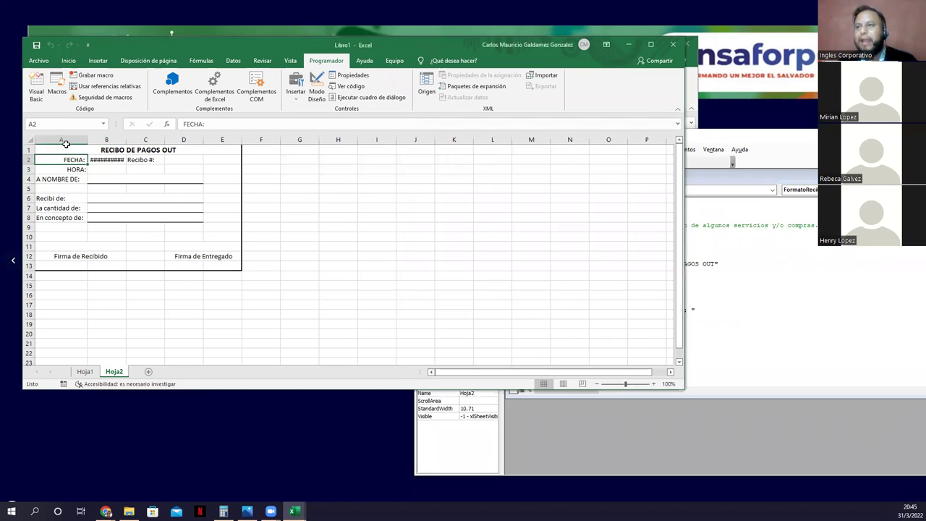
left_click(66, 149)
left_click(719, 326)
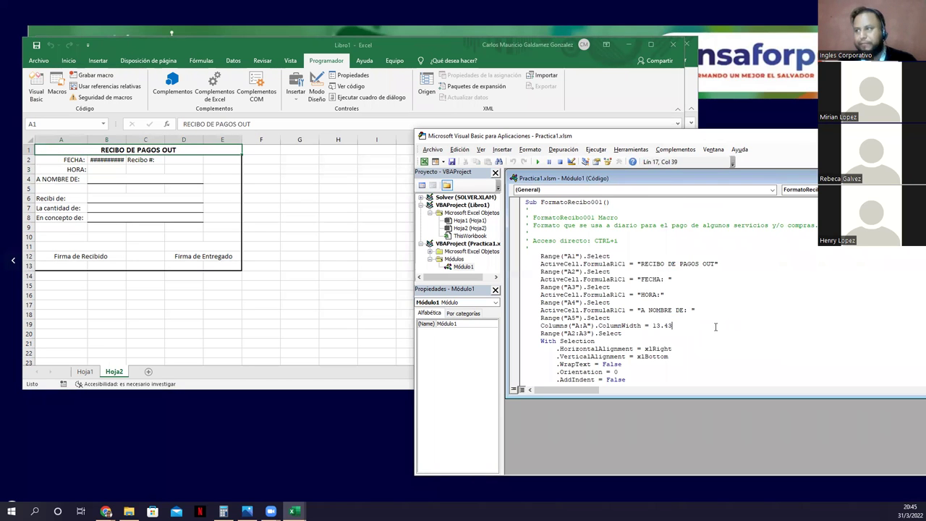
left_click_drag(541, 263, 583, 264)
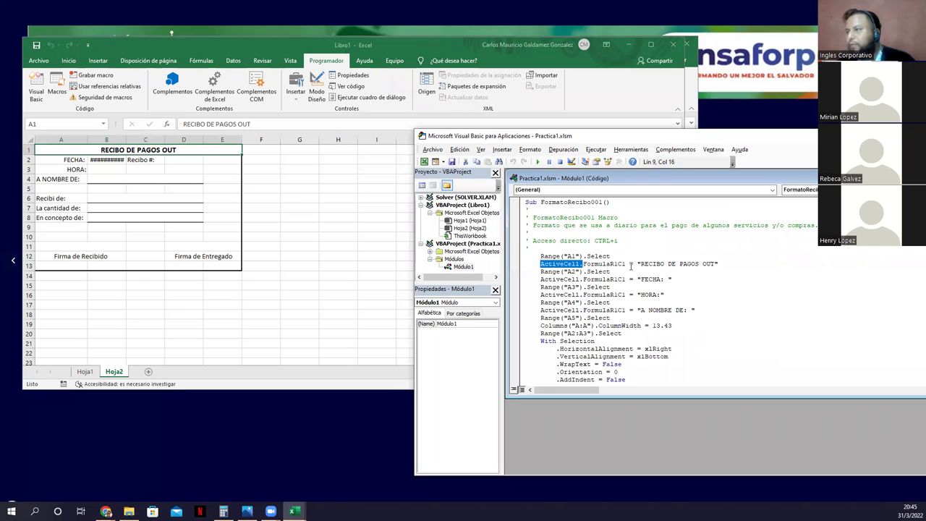
left_click_drag(638, 263, 719, 263)
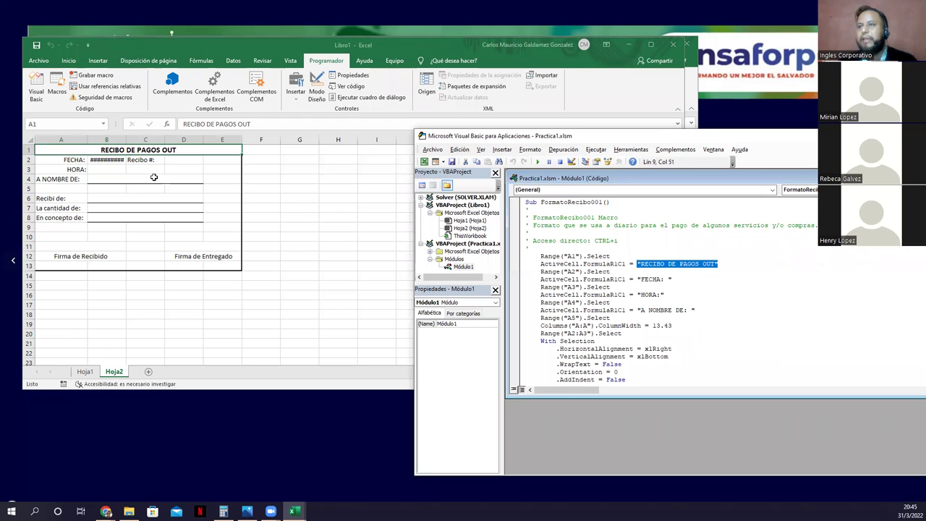
left_click(715, 264)
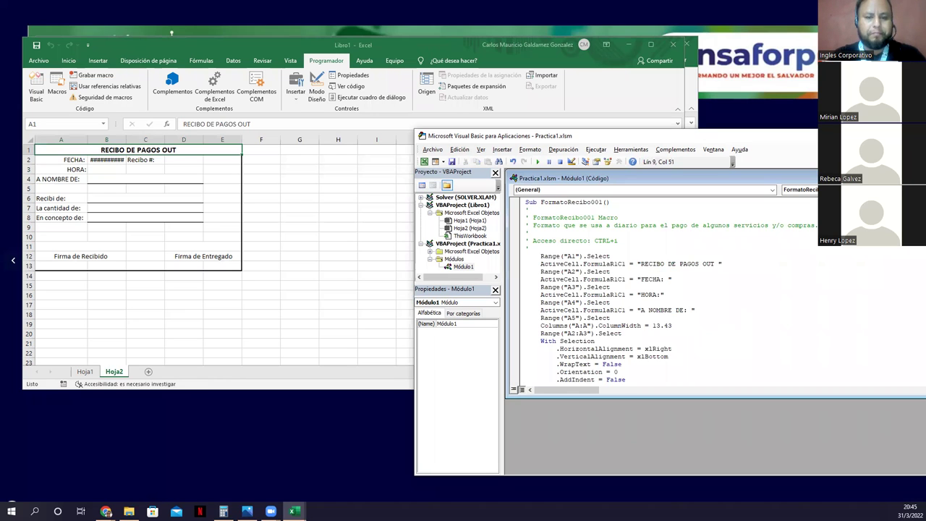
key("BackSpace")
key("BackSpace")
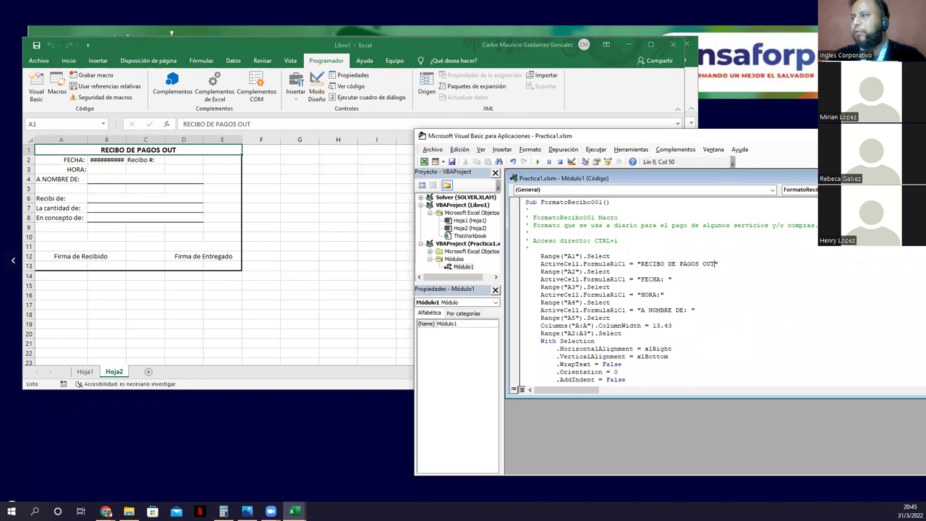
type("T")
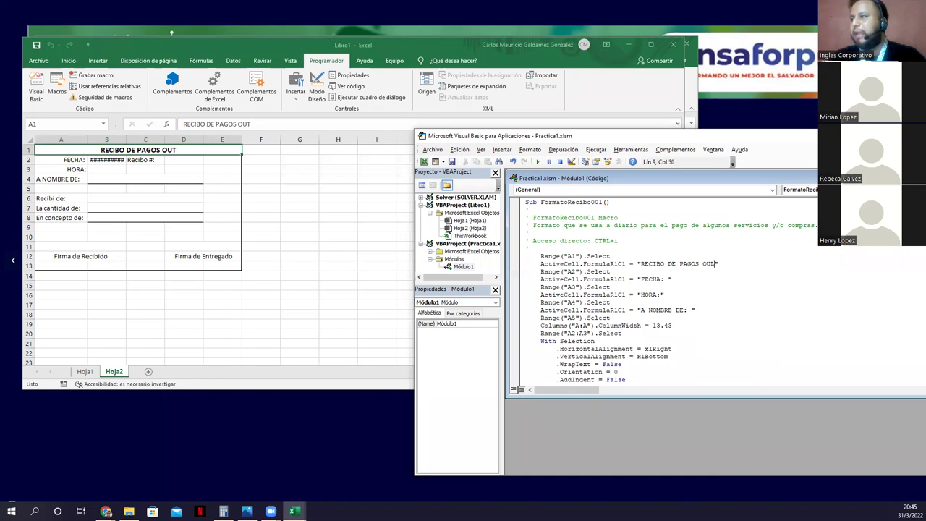
key("BackSpace")
key("BackSpace")
key("BackSpace")
type("UT")
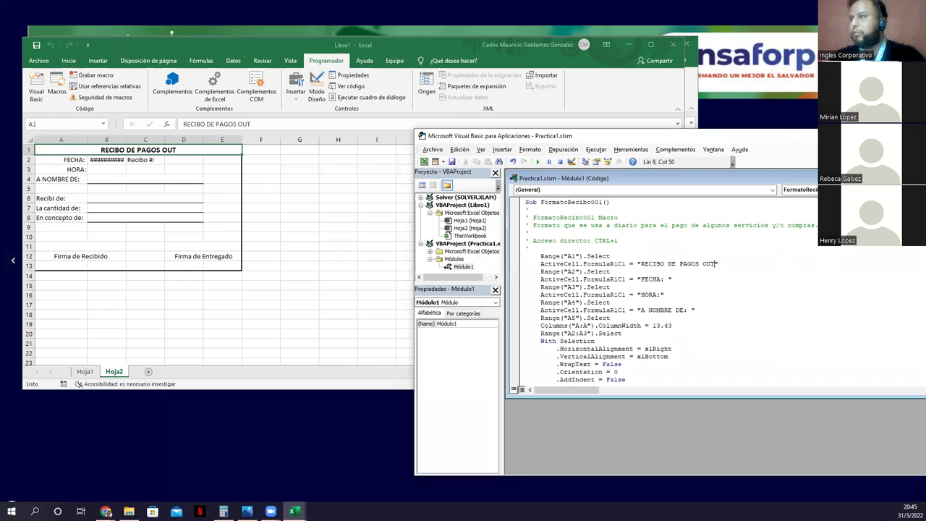
key("BackSpace")
key("BackSpace")
type("NLINE")
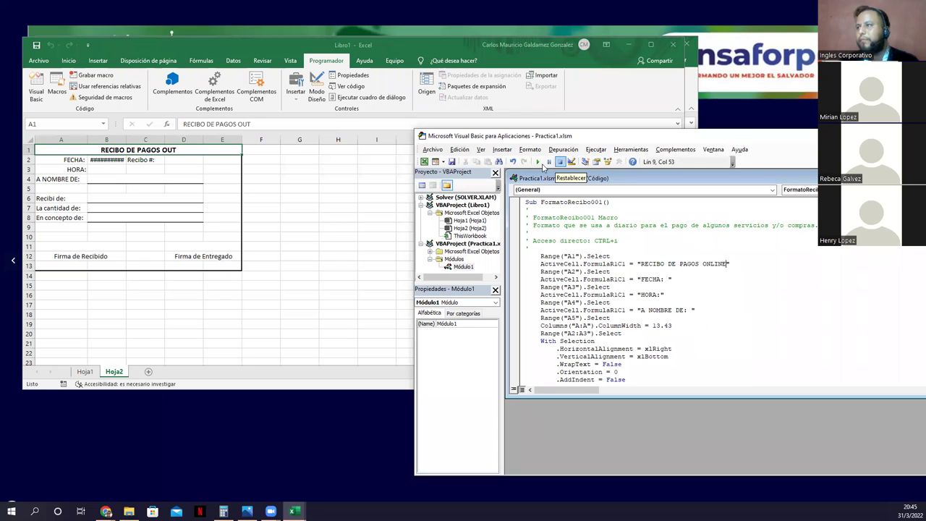
Run the macro, debug error 1004, and delete the failing =date() formula lines.
left_click(538, 163)
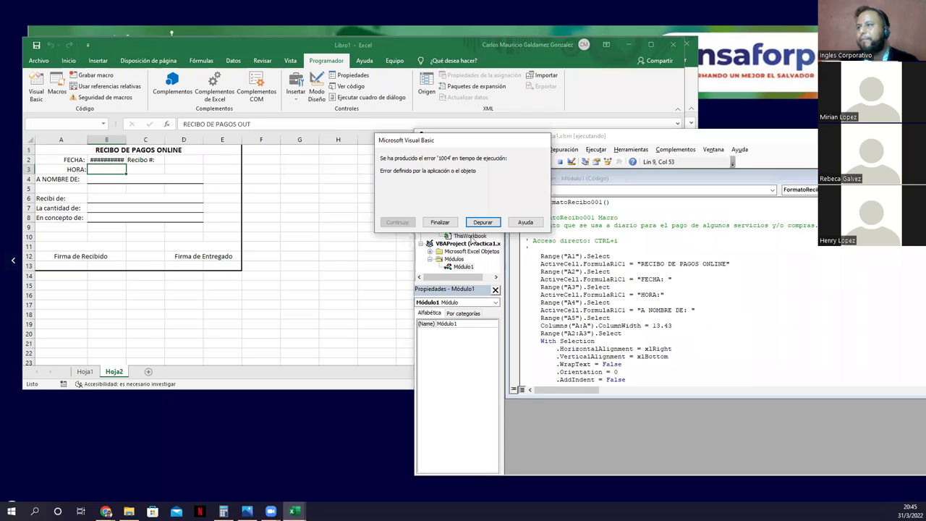
left_click(483, 222)
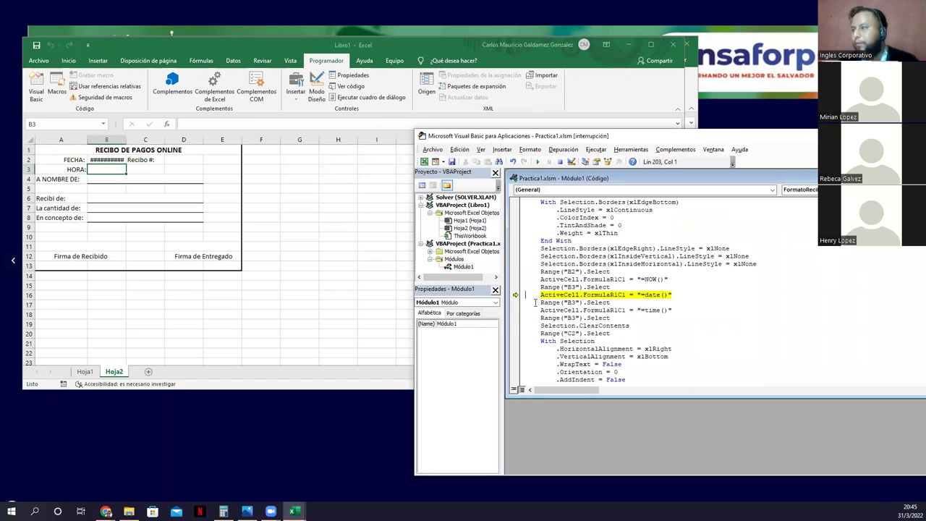
left_click_drag(540, 296, 539, 308)
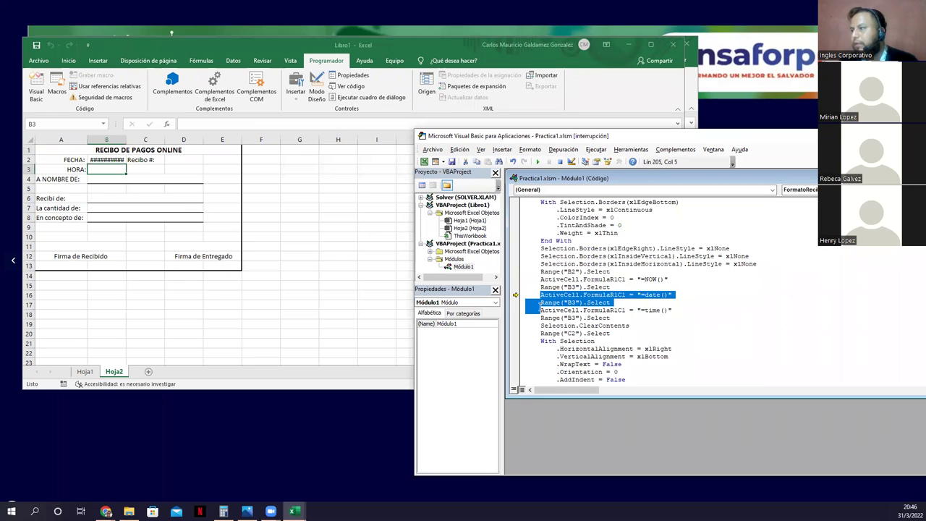
key("Delete")
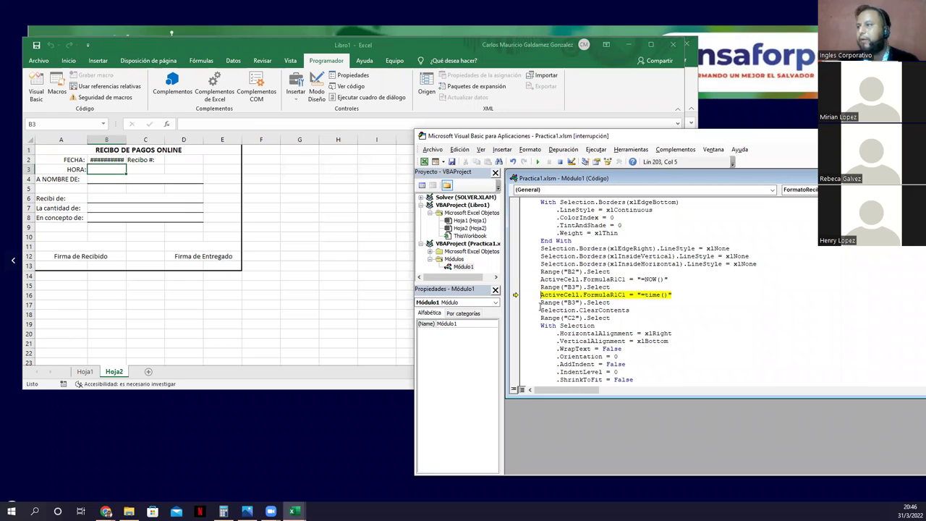
Delete the failing =time() formula lines, reset the macro, and rerun it successfully.
left_click(537, 161)
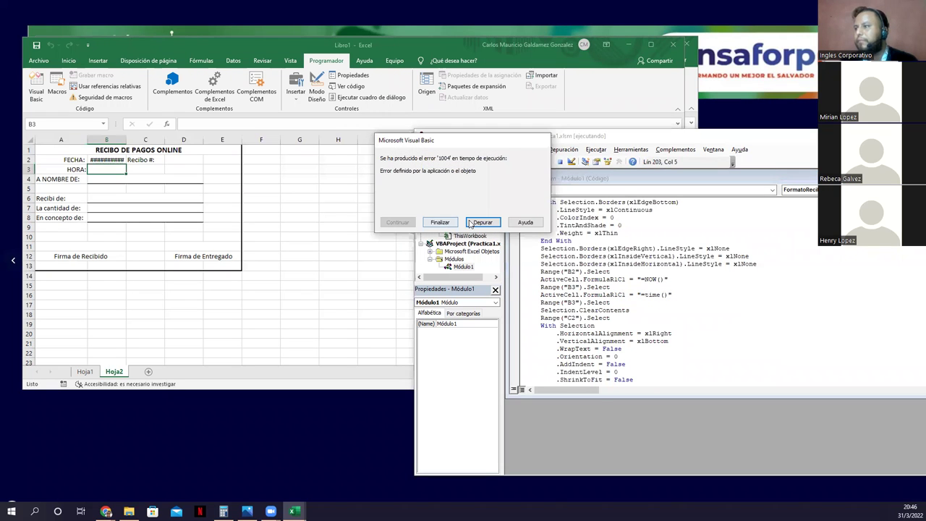
left_click(469, 224)
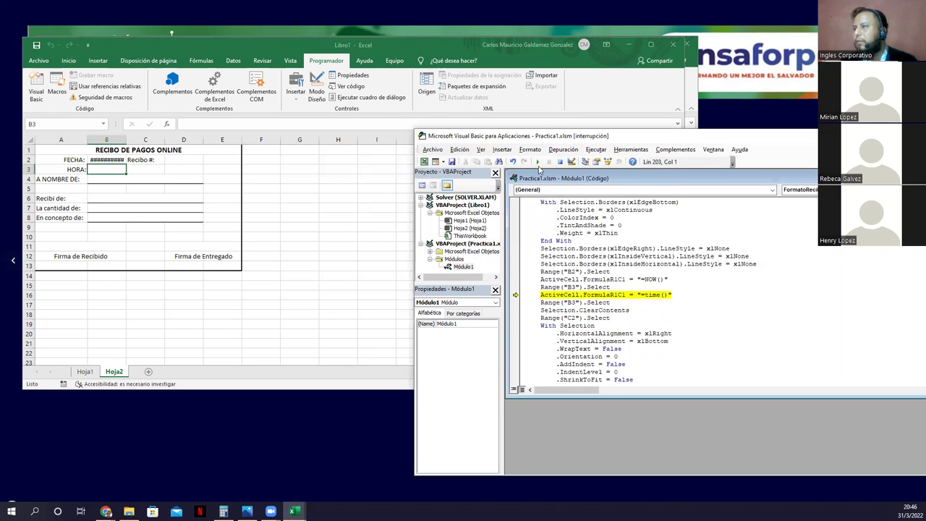
left_click(559, 162)
left_click(539, 162)
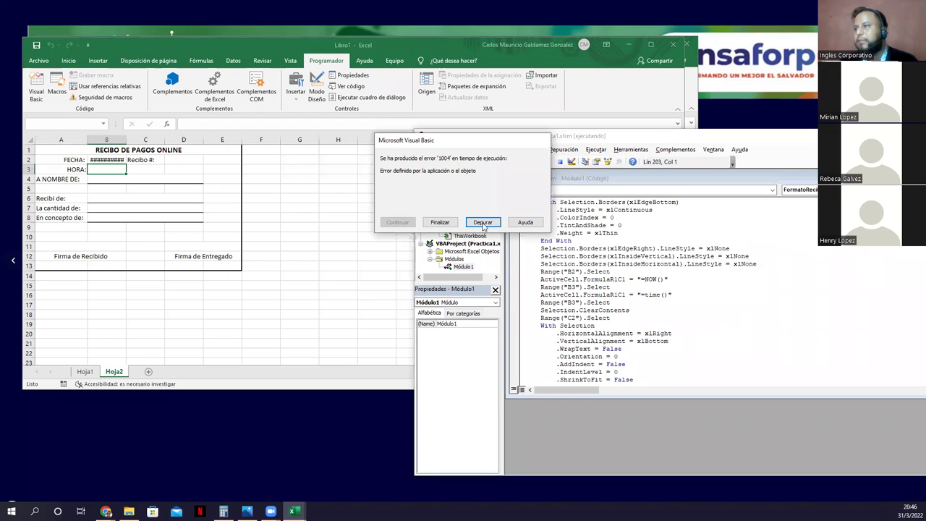
left_click(483, 223)
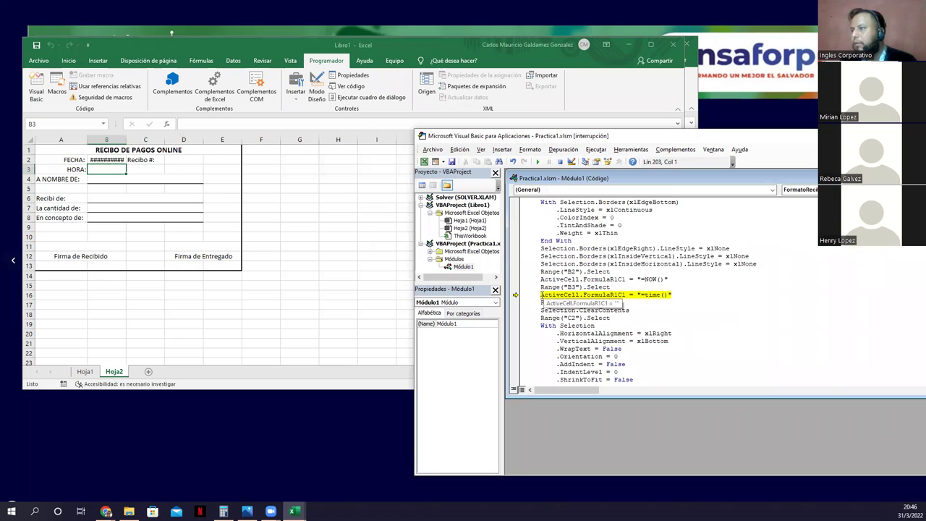
left_click(542, 295)
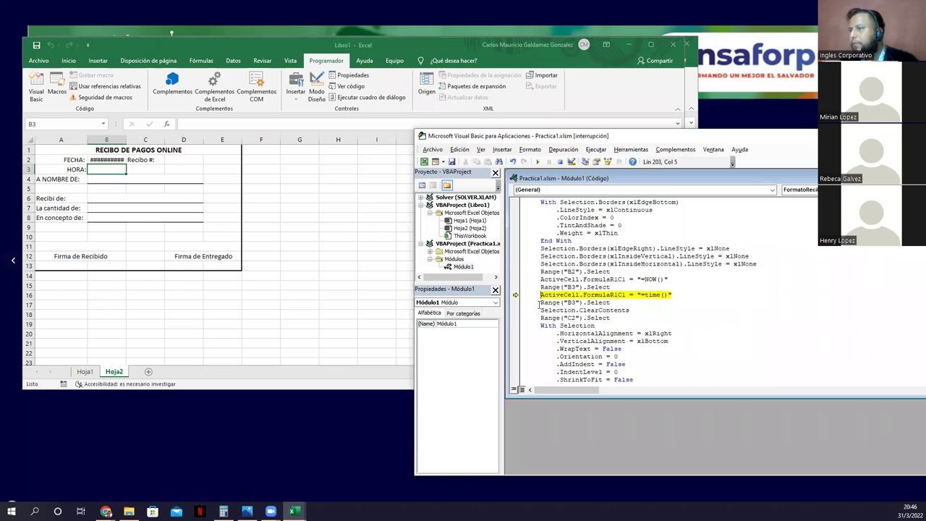
left_click(539, 303, "shift")
key("shift+Down")
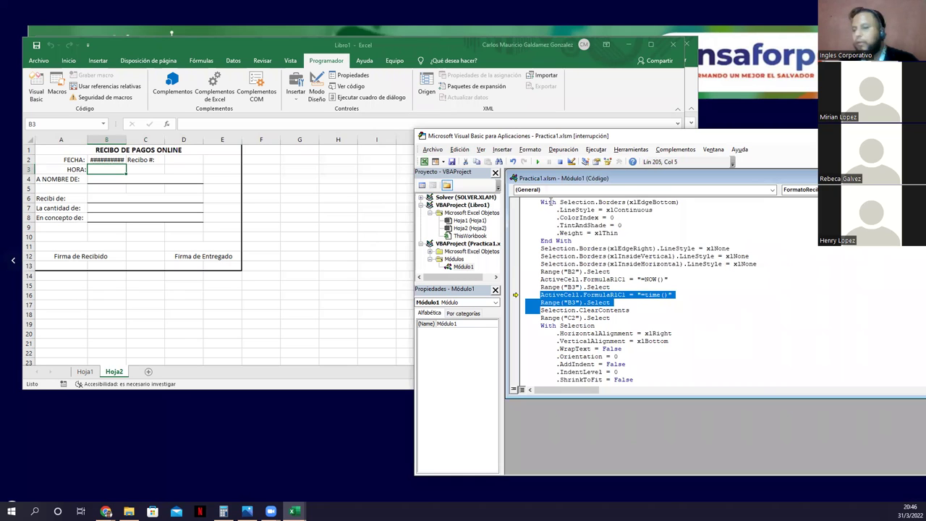
key("Delete")
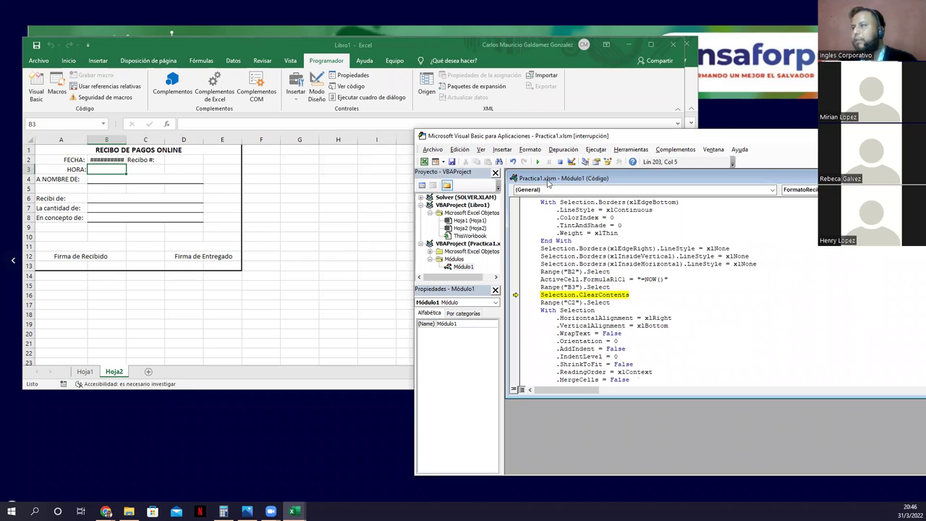
left_click(559, 162)
left_click(538, 162)
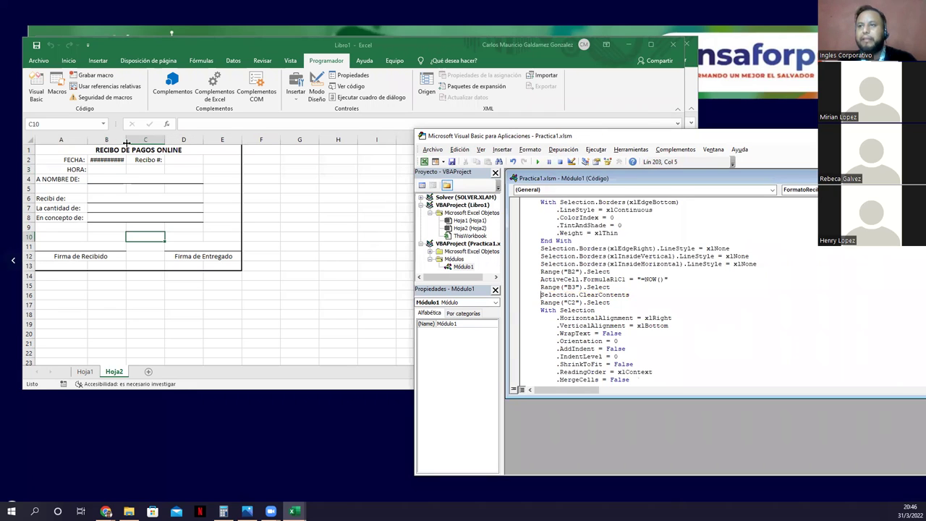
Check the ONLINE receipt in the workbook, then insert a new blank sheet, Hoja3.
key("alt+F11")
left_click(713, 324)
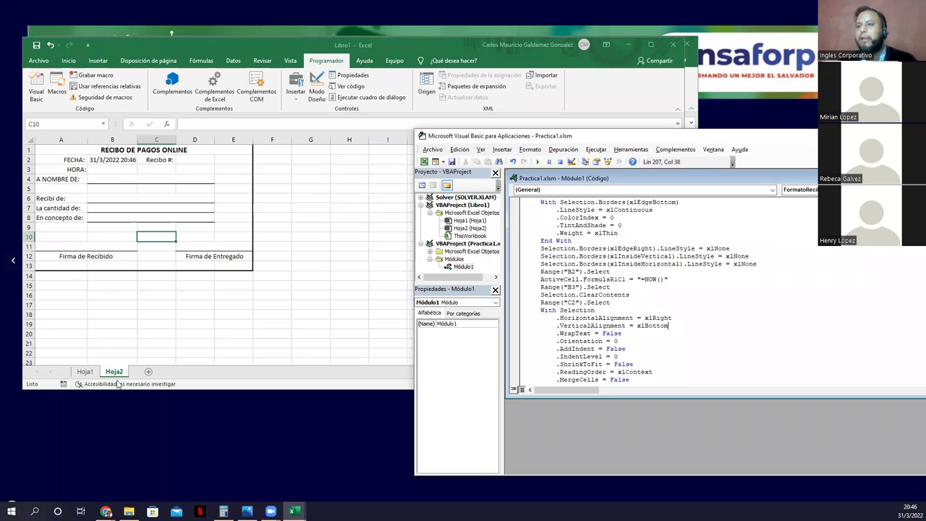
left_click(149, 372)
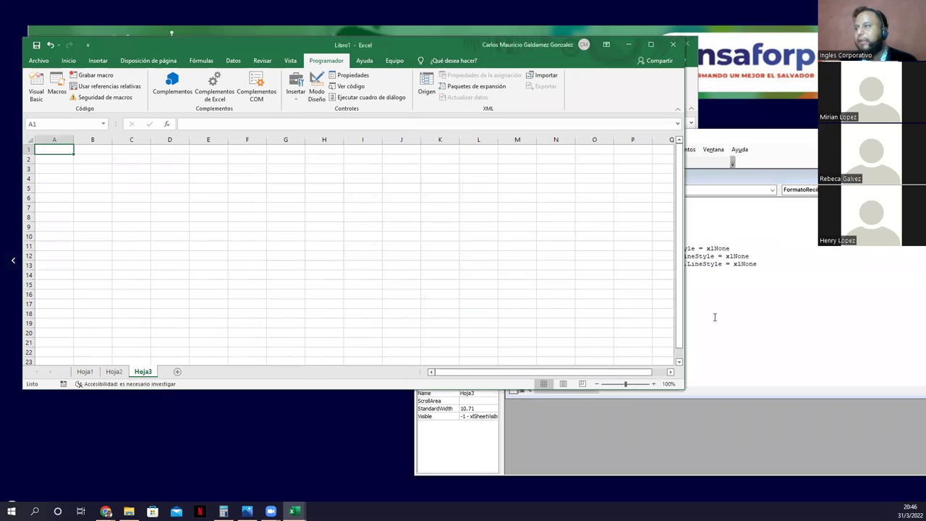
Auto-fit column B on Hoja3 and drag Hoja1's column B wider so the FECHA dates display.
left_click(735, 303)
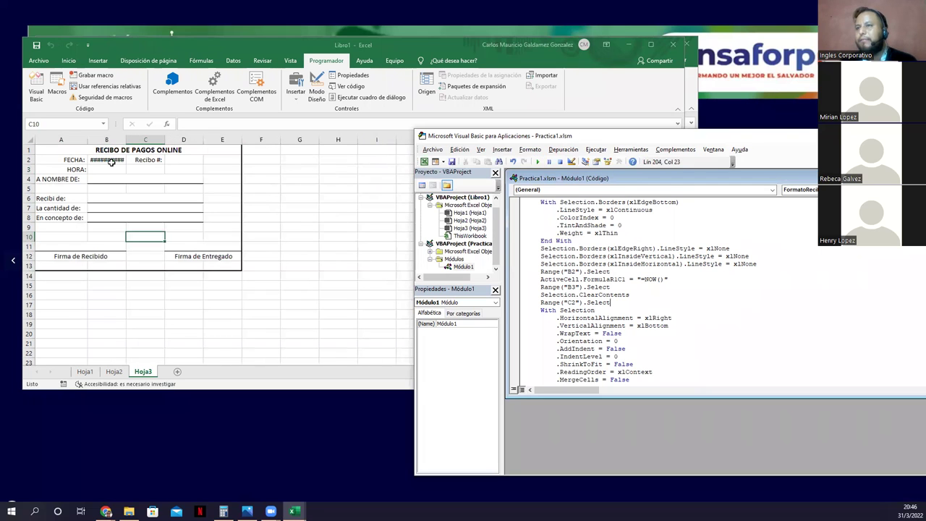
left_click(124, 137)
double_click(125, 138)
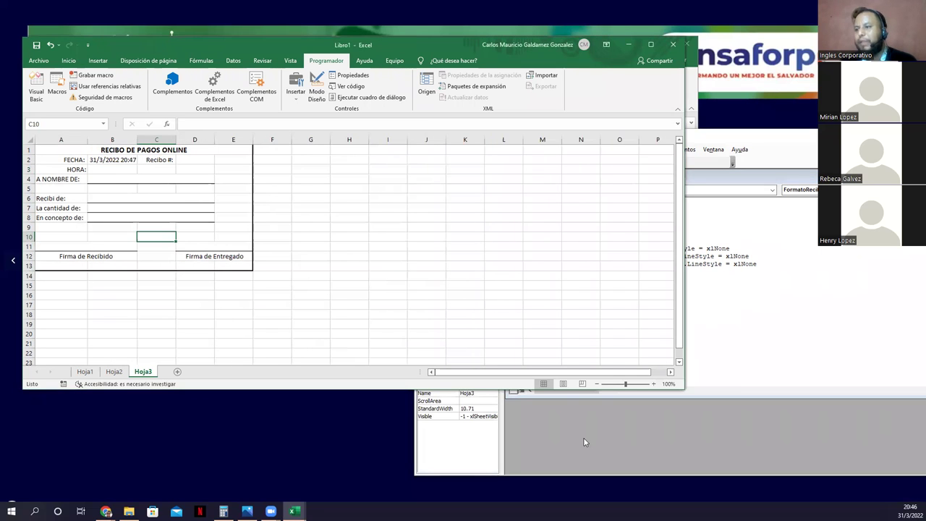
left_click(116, 372)
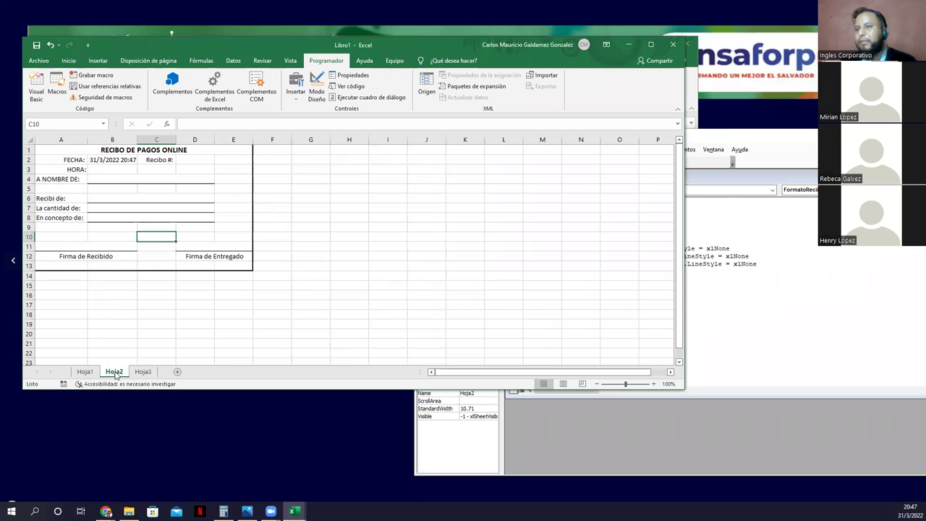
left_click(92, 373)
left_click_drag(122, 139, 133, 139)
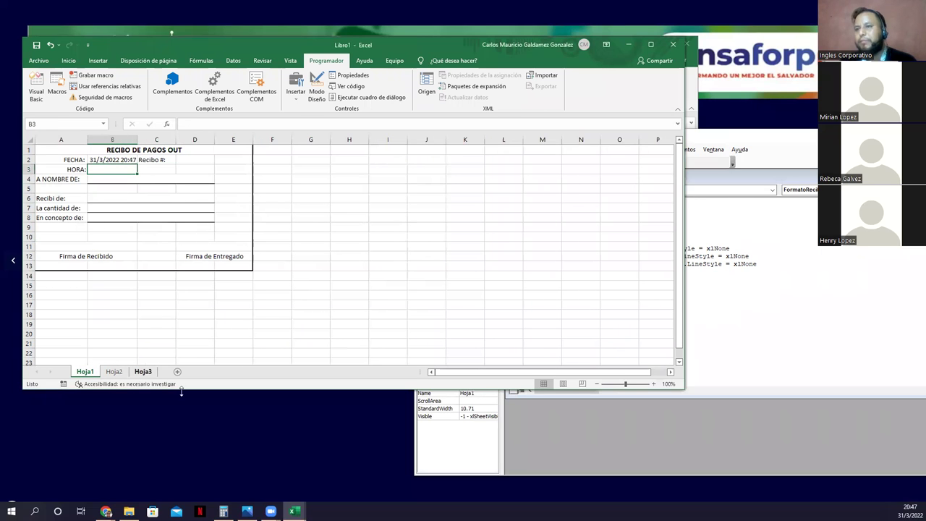
left_click(143, 371)
left_click(767, 350)
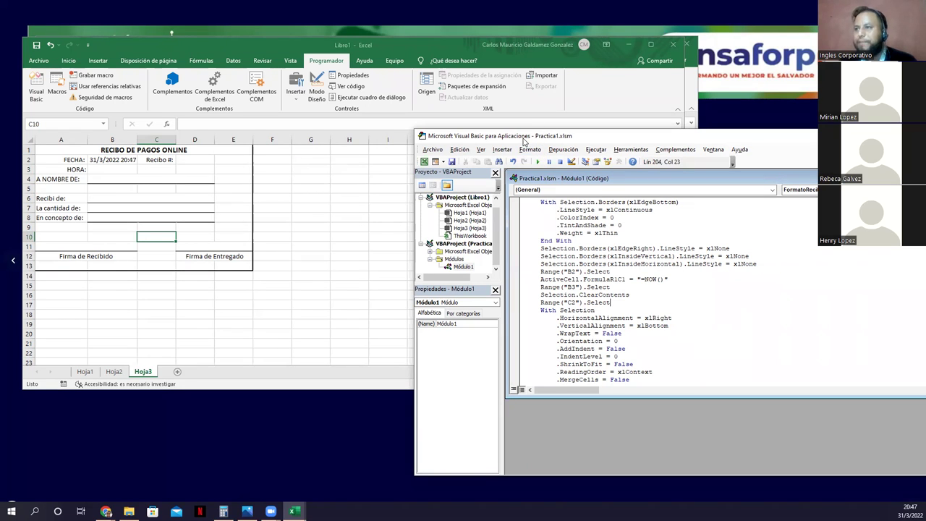
Maximize the VBA editor and enlarge the code pane, scrolled to the macro's first lines.
left_click_drag(523, 141, 233, 71)
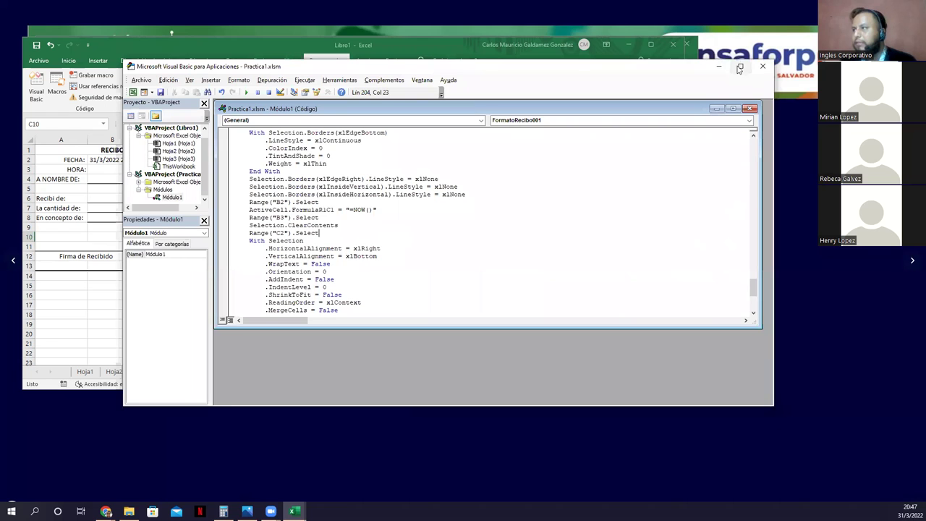
double_click(645, 67)
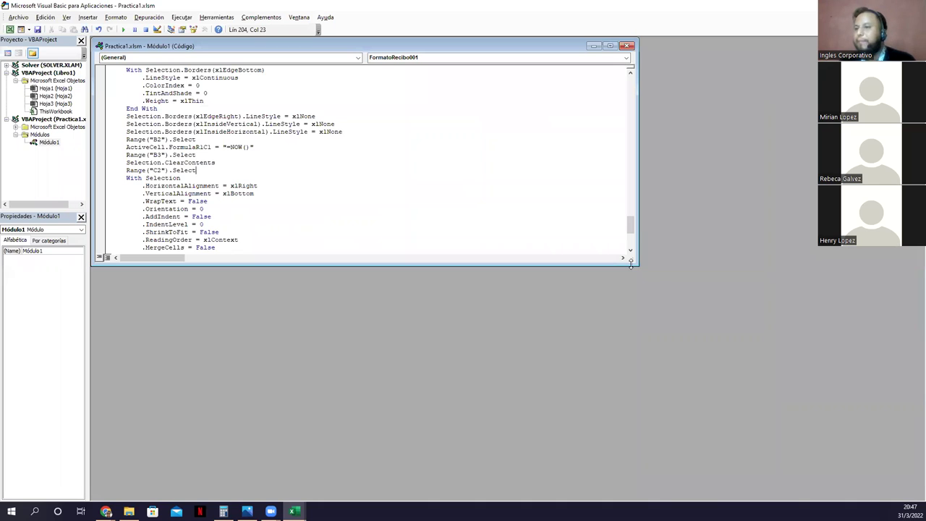
left_click_drag(631, 265, 630, 432)
left_click_drag(635, 316, 592, 316)
scroll(357, 332, "up", 5)
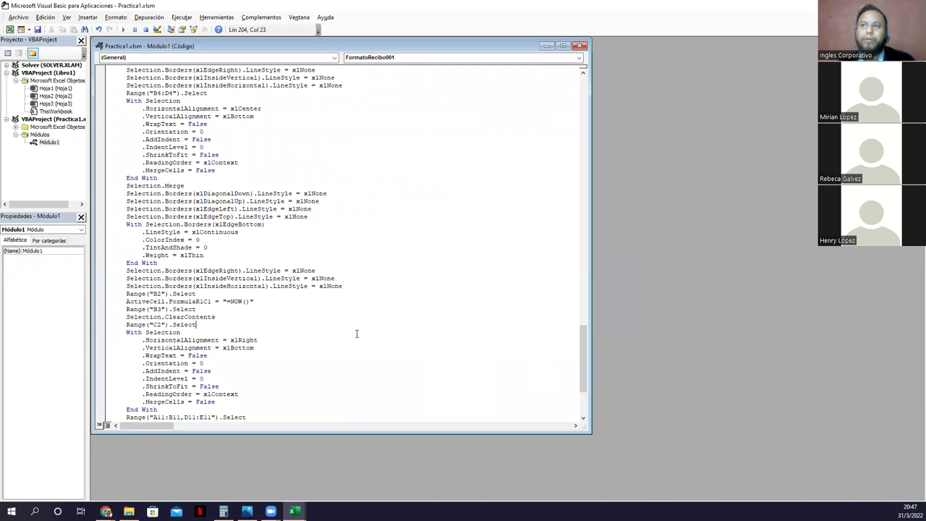
scroll(356, 333, "up", 10)
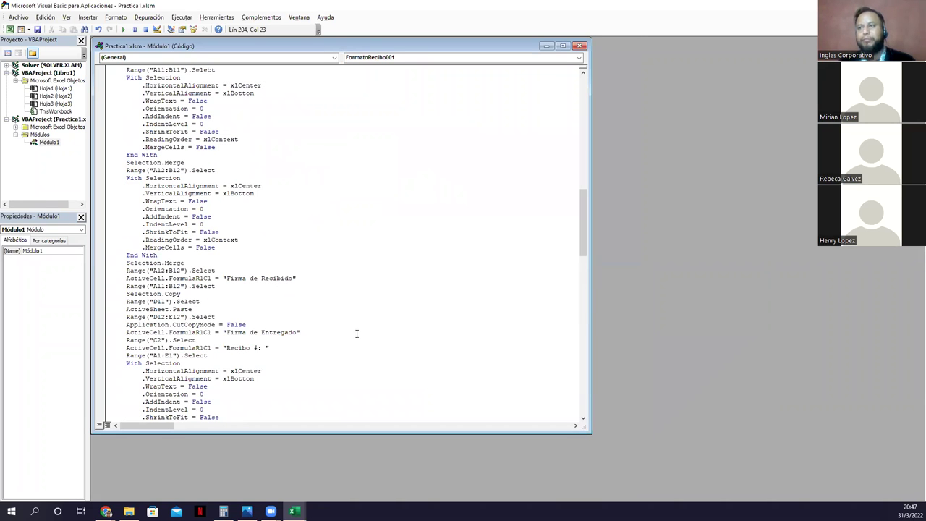
scroll(356, 333, "up", 10)
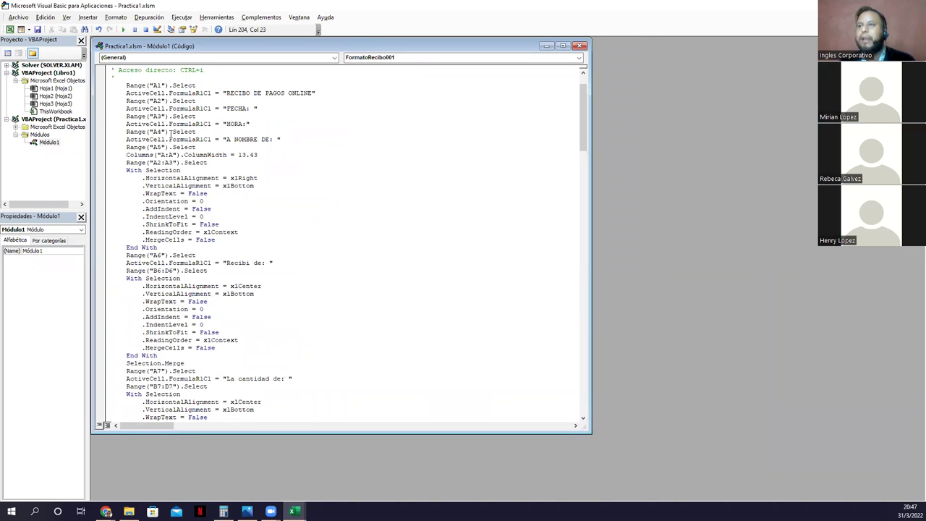
scroll(127, 121, "up", 2)
Highlight the A1–A5 label lines and the Range("A2:A3") alignment block, then restore the editor down.
left_click_drag(124, 126, 255, 185)
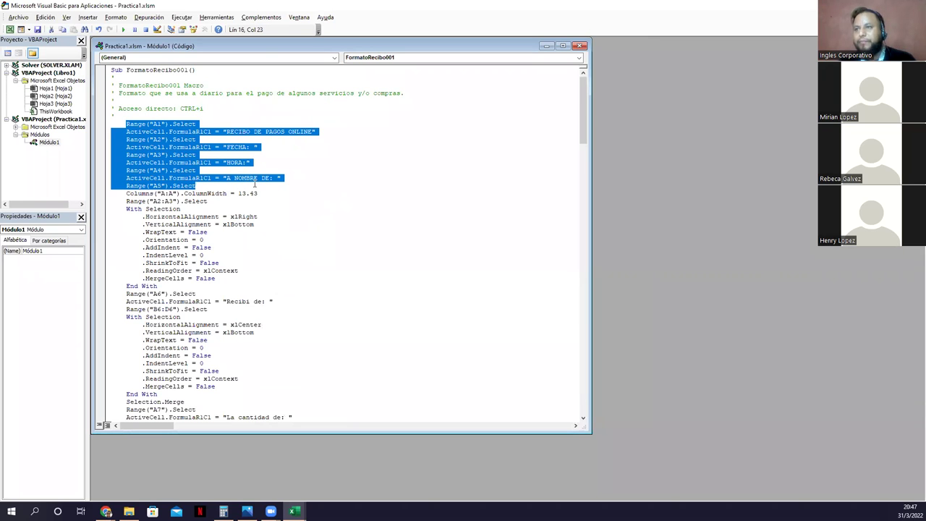
left_click(268, 193, "shift")
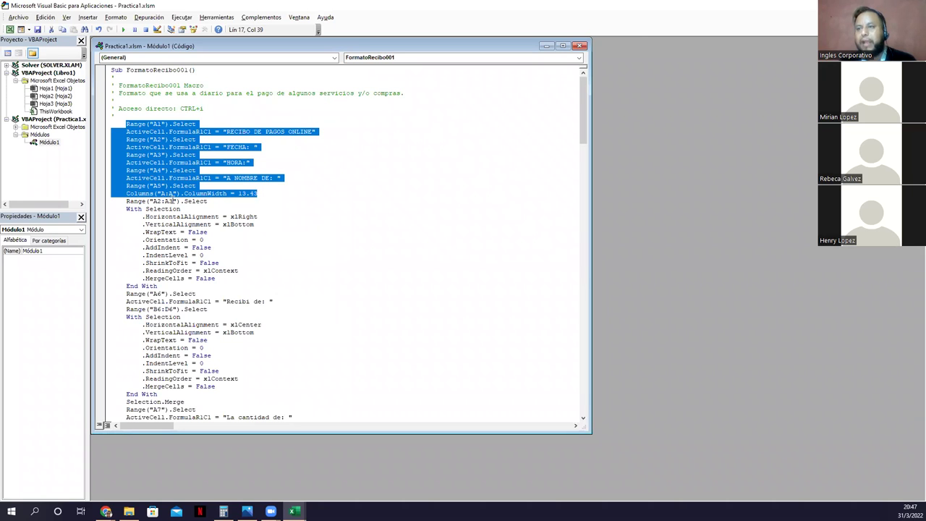
left_click(163, 194)
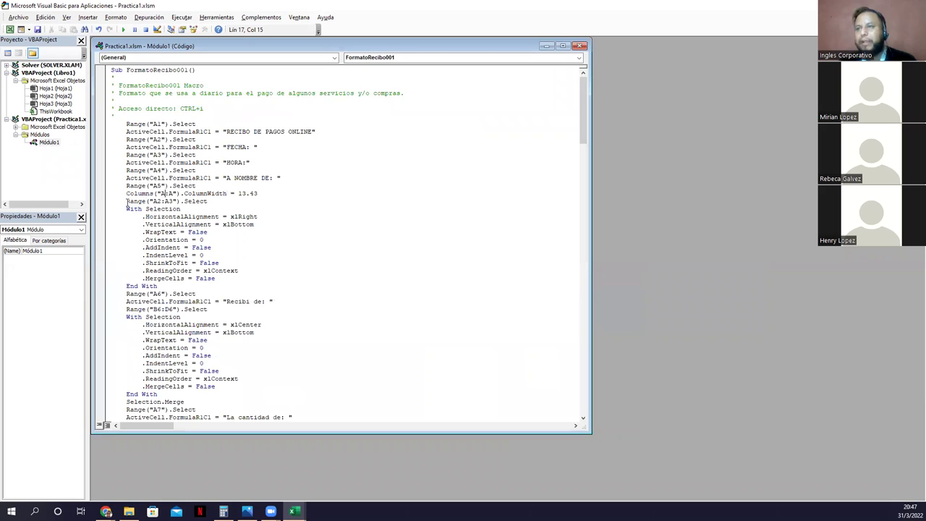
left_click_drag(125, 201, 183, 216)
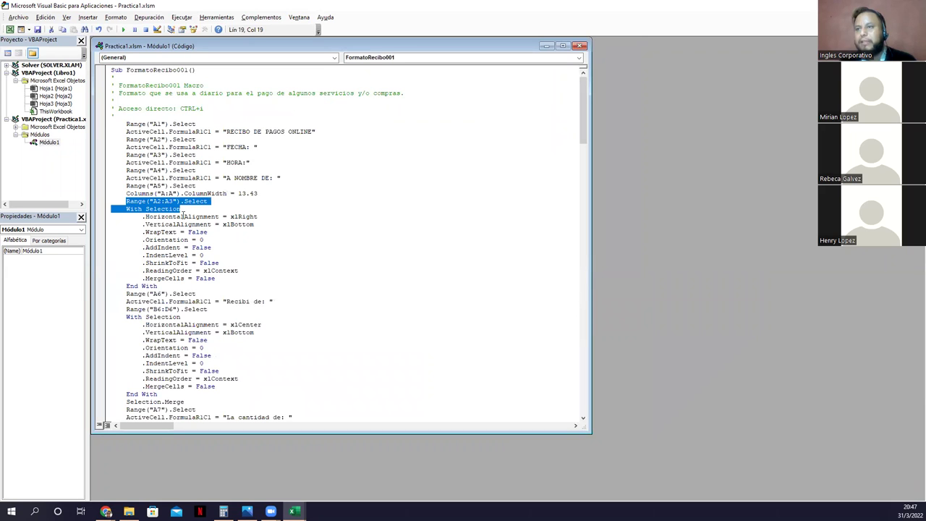
left_click(127, 211)
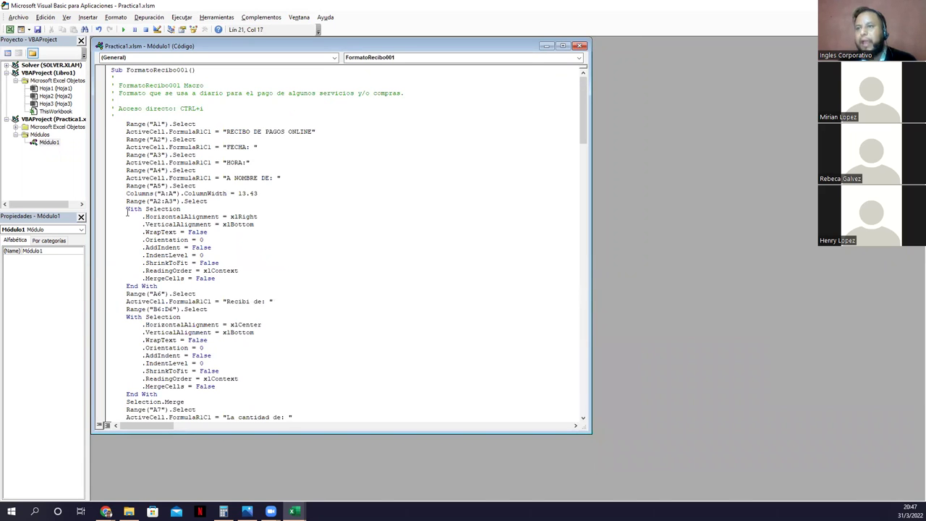
left_click_drag(126, 210, 190, 239)
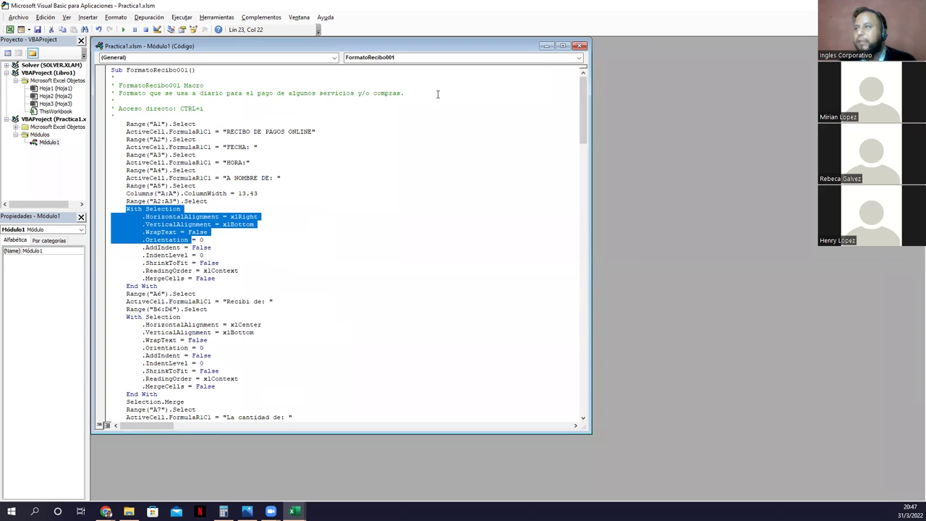
key("super+Down")
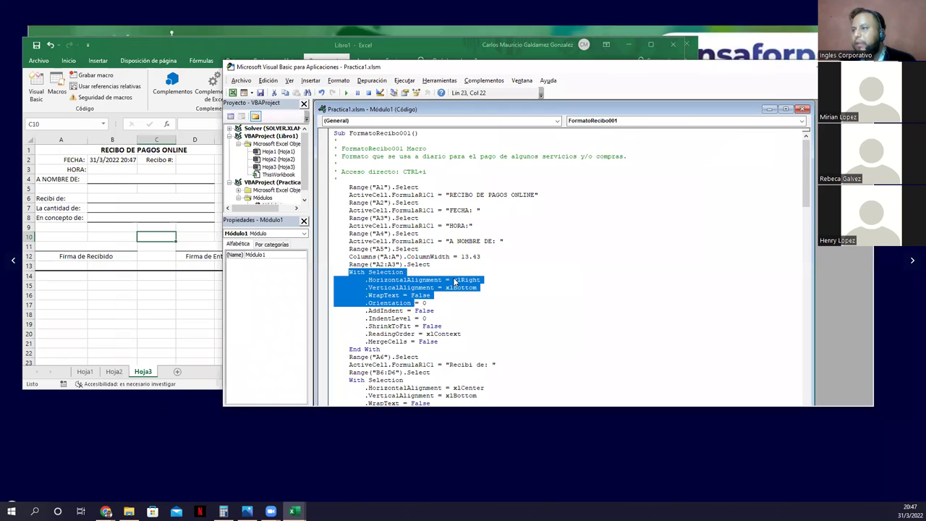
Highlight WrapText and Orientation in the code, then scroll down to the Recibi de: and B6:D6 lines.
left_click(388, 295)
double_click(399, 294)
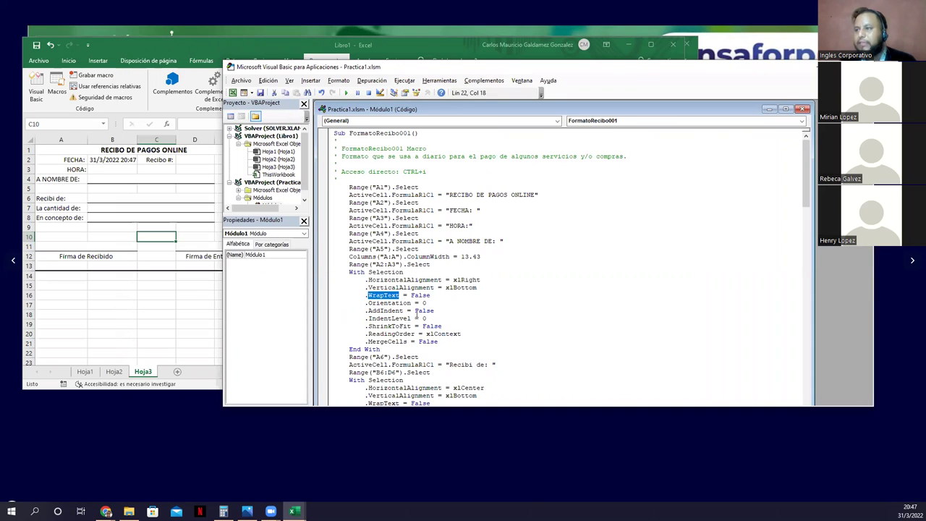
double_click(386, 303)
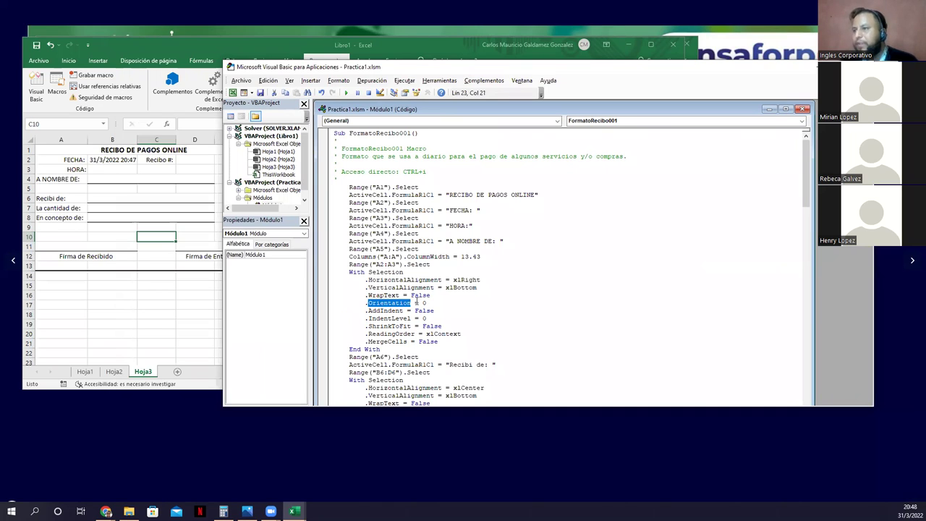
scroll(414, 298, "down", 5)
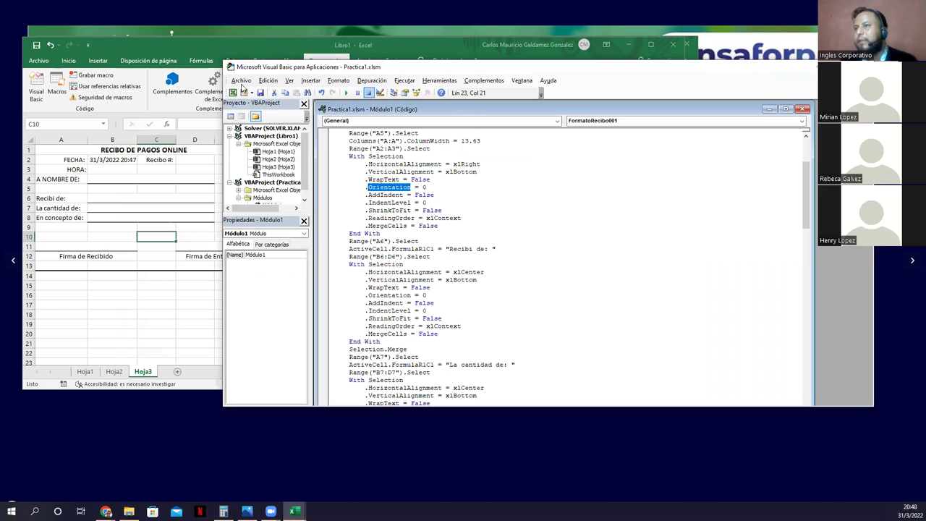
key("alt+a")
left_click(463, 207)
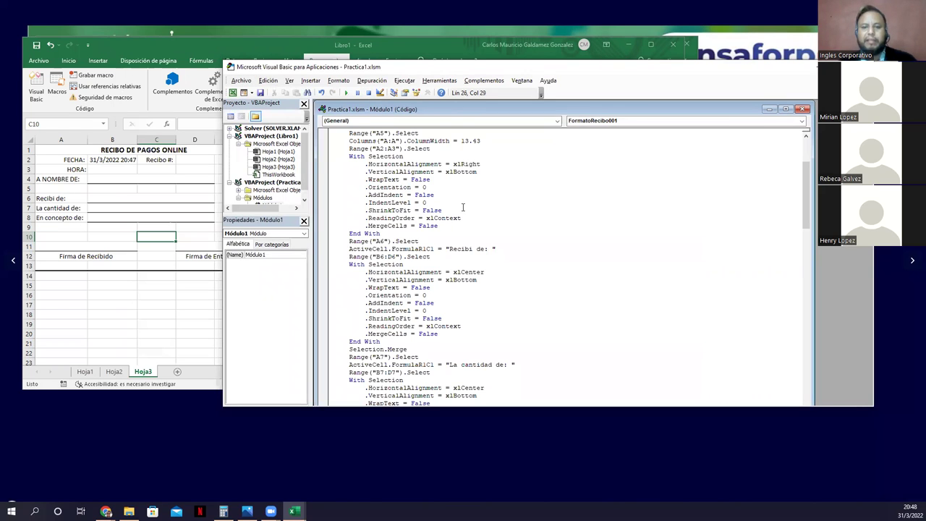
Check FormatoRecibo001's shortcut and description in Macro Options, cancel out, and add sheet Hoja4.
key("alt+F11")
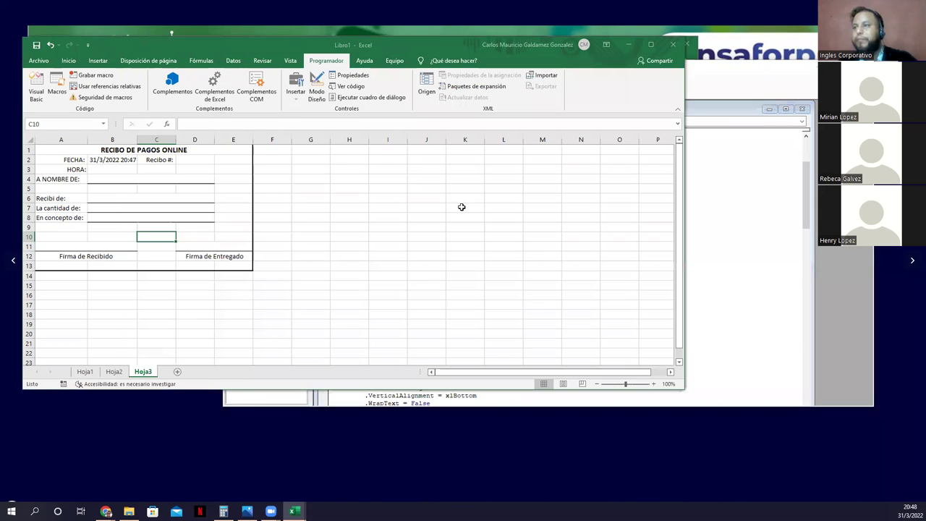
left_click(462, 207)
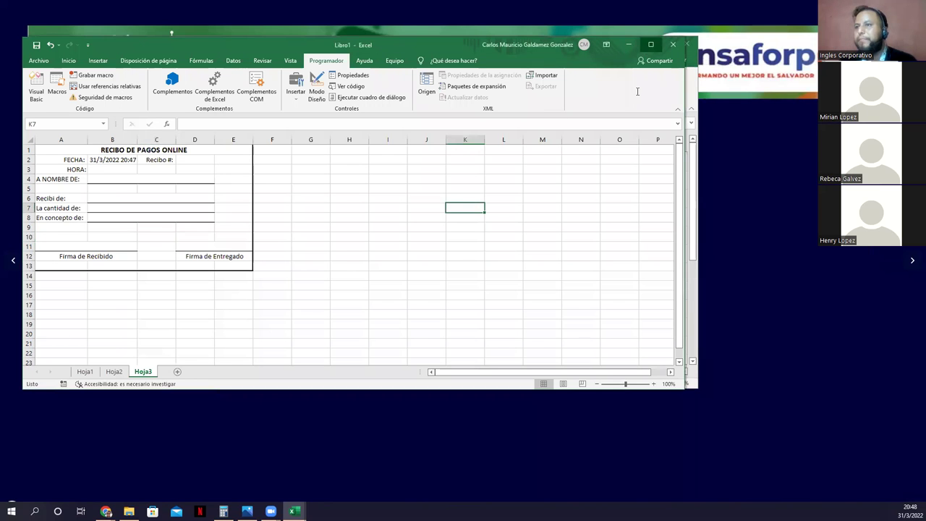
left_click(650, 44)
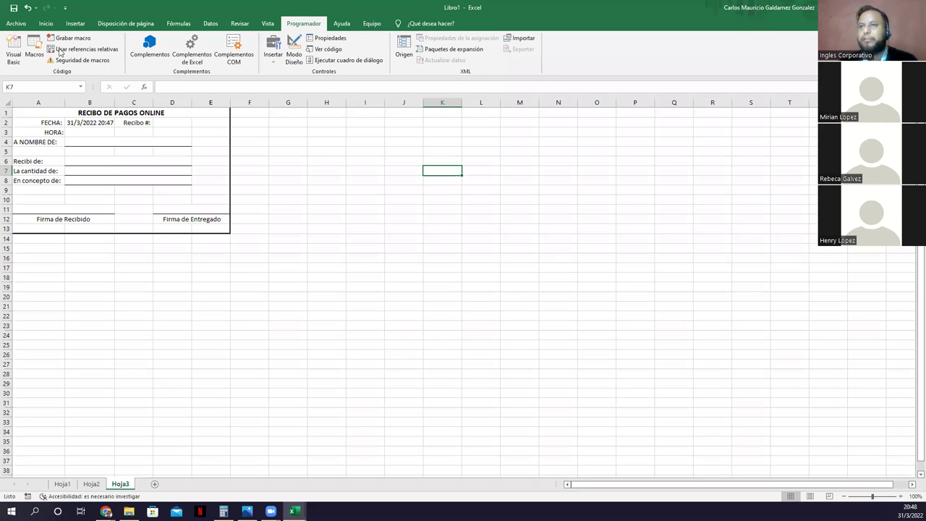
left_click(34, 49)
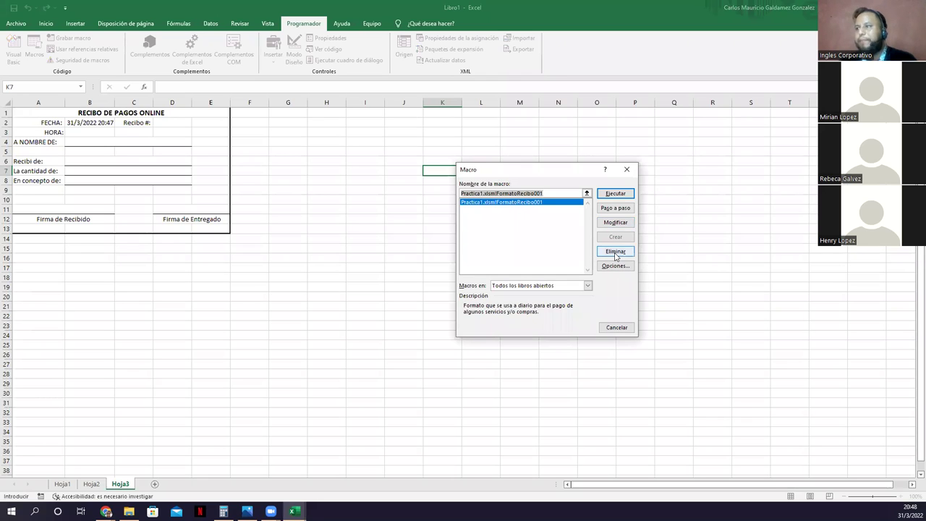
left_click(543, 252)
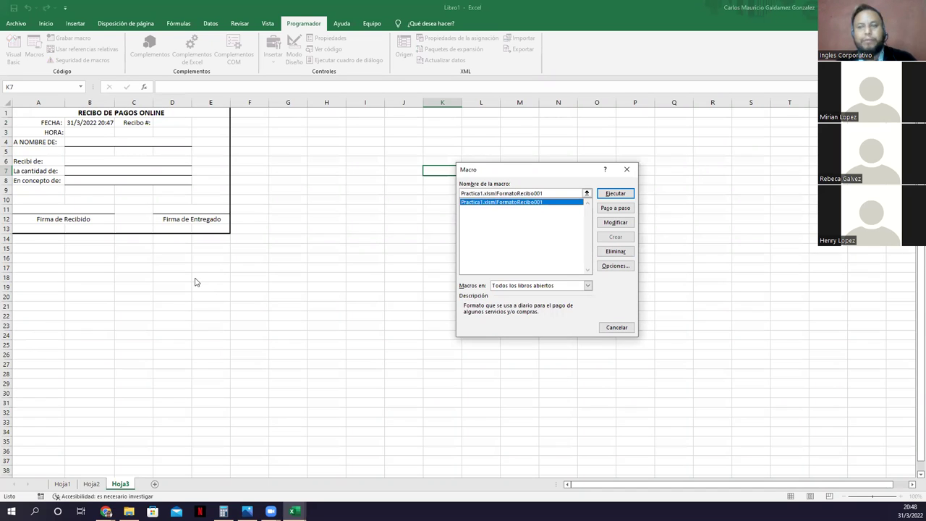
left_click(610, 266)
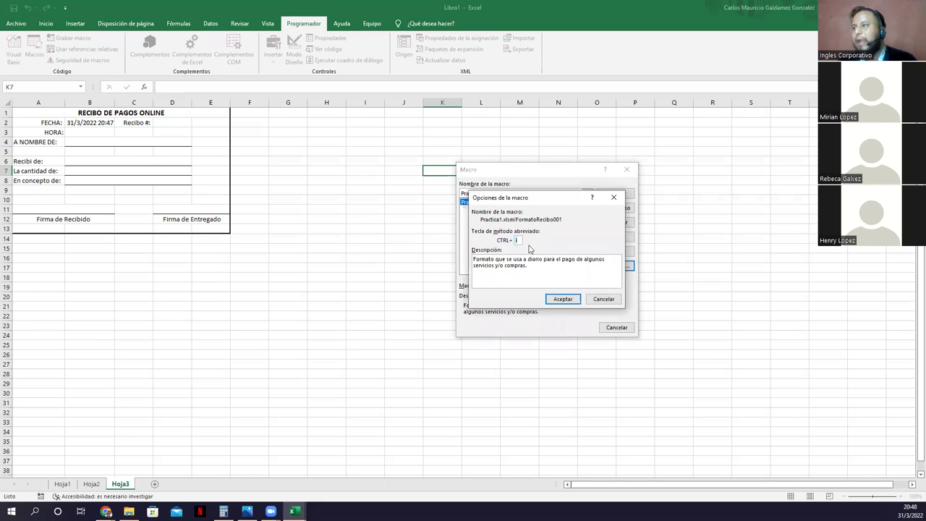
left_click(603, 300)
left_click(612, 328)
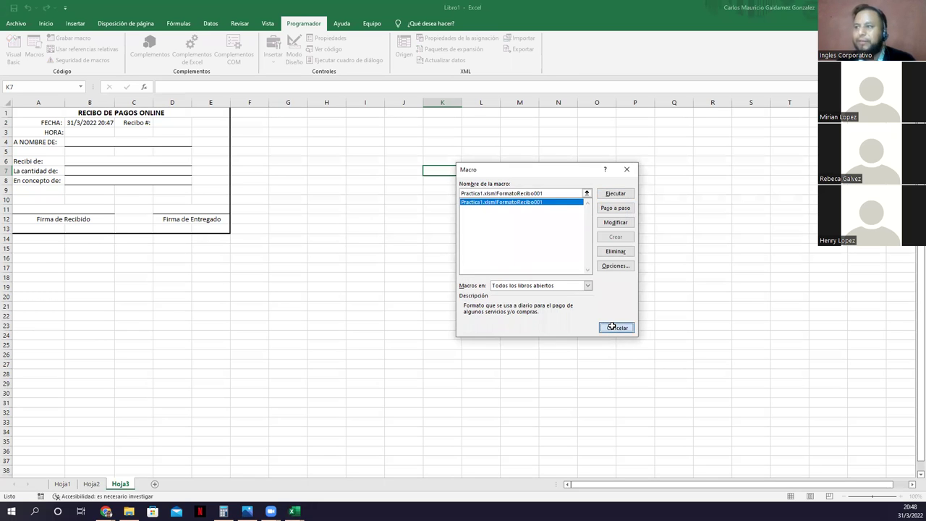
left_click(155, 483)
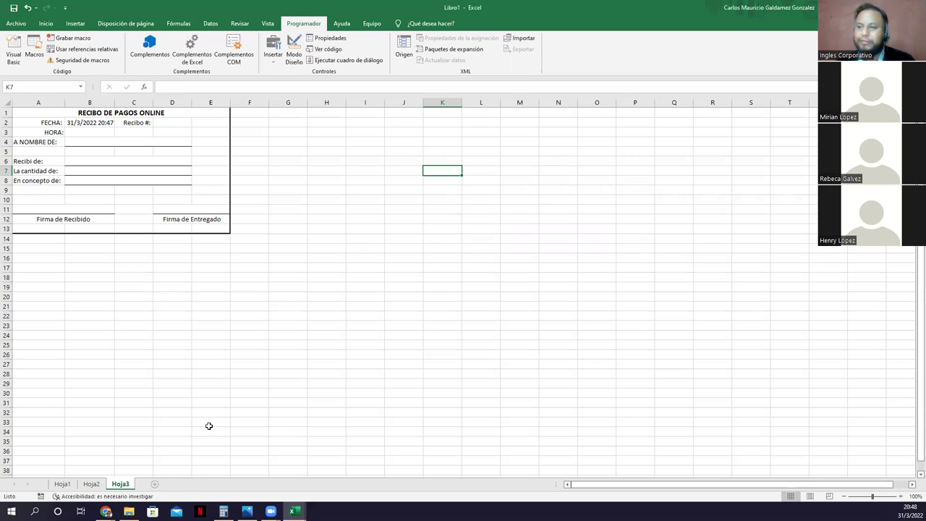
left_click(279, 363)
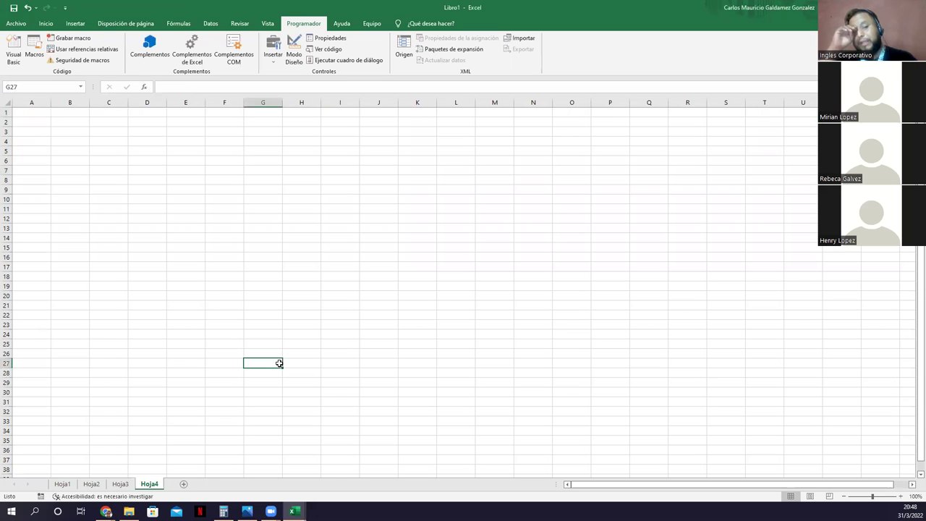
Run the FormatoRecibo001 macro on Hoja4 and autofit column B so the FECHA 31/3/2022 20:49 shows.
left_click(331, 313)
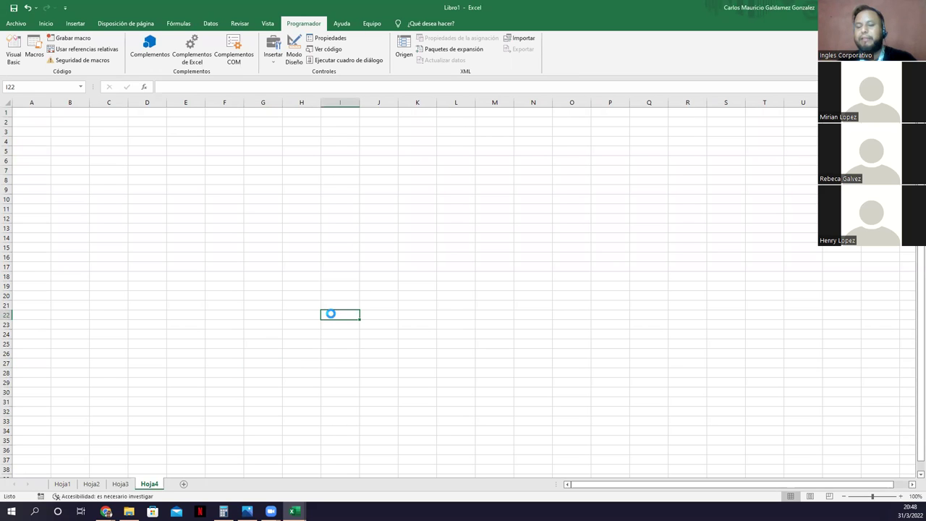
key("ctrl+r")
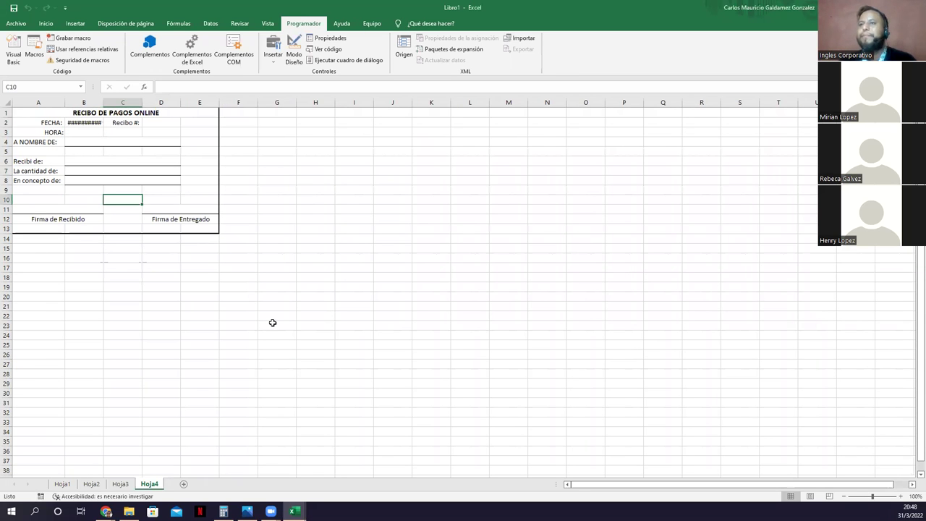
double_click(104, 102)
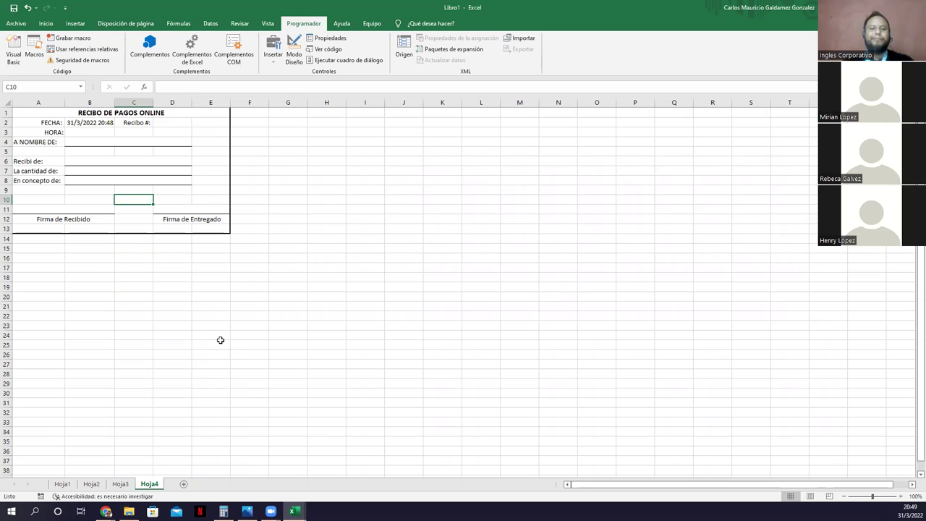
scroll(220, 338, "up", 4)
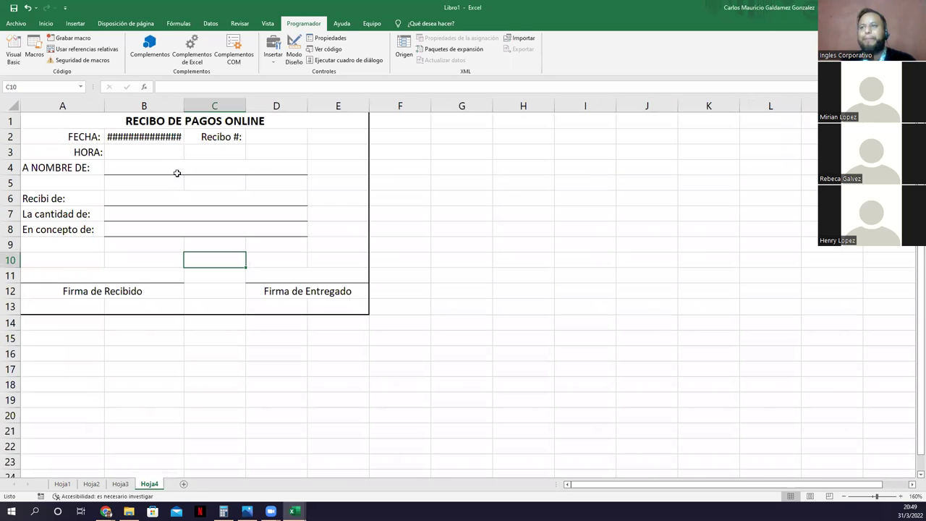
double_click(184, 106)
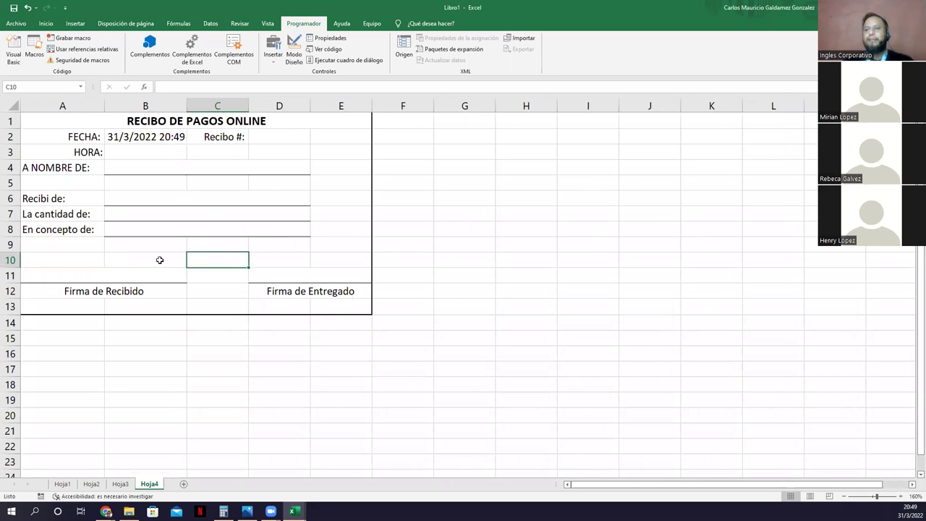
left_click(159, 259)
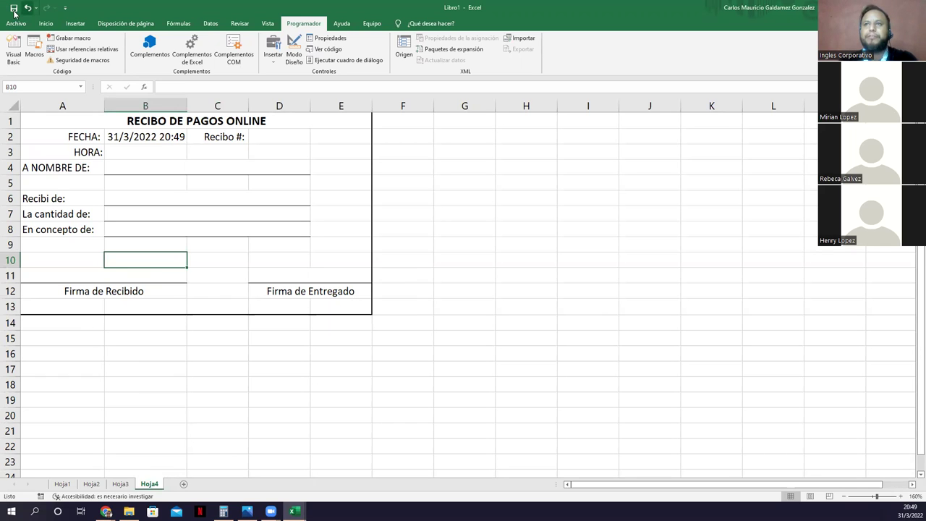
key("ctrl+s")
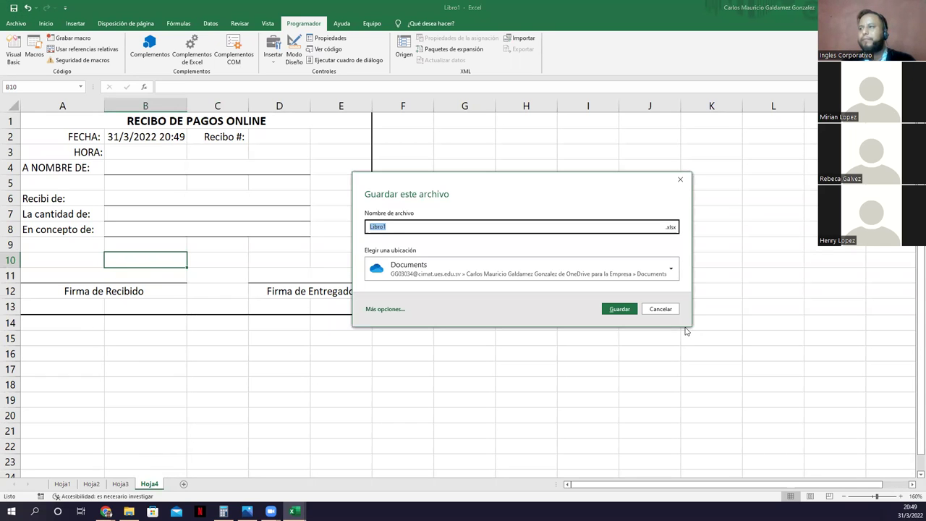
left_click(661, 309)
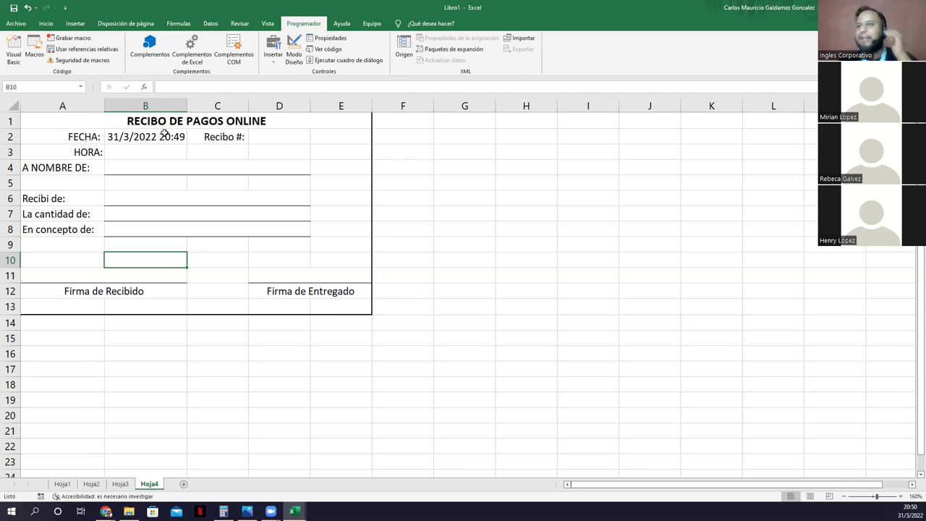
left_click_drag(61, 124, 340, 307)
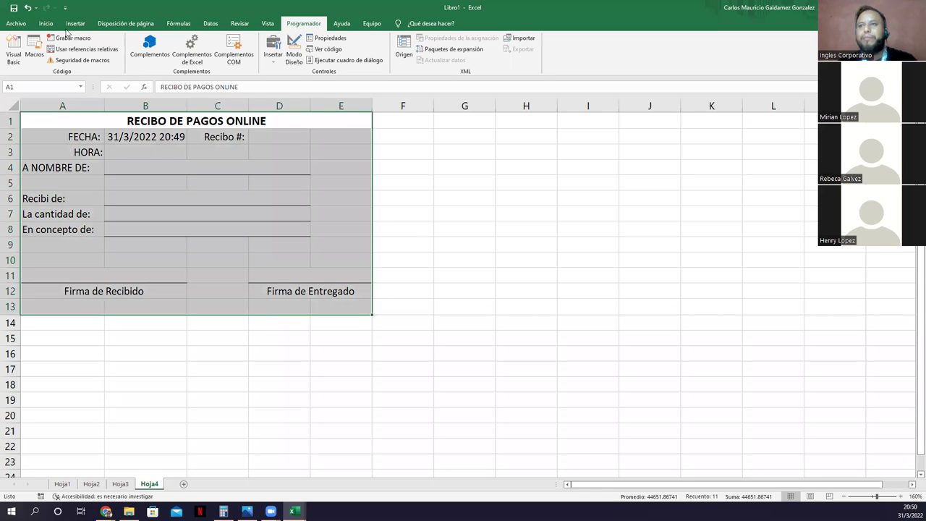
left_click(36, 50)
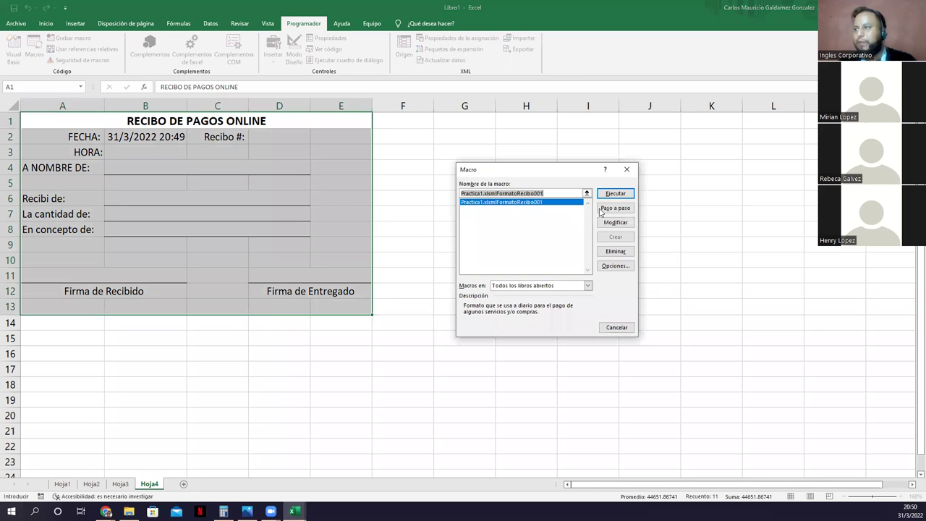
left_click(626, 170)
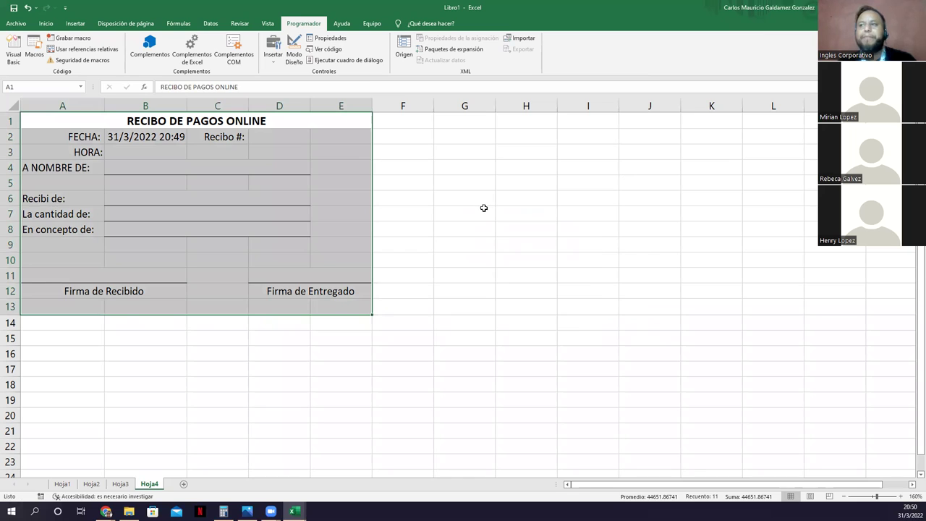
left_click(484, 208)
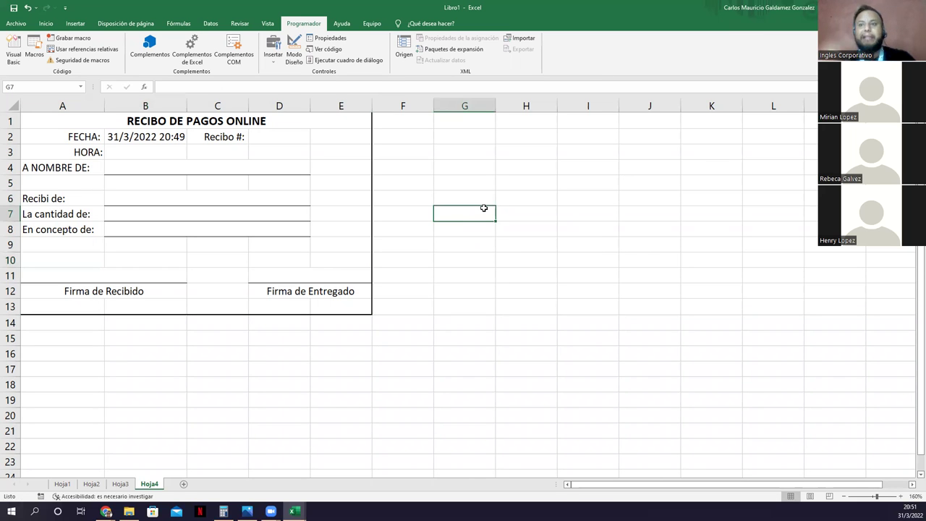
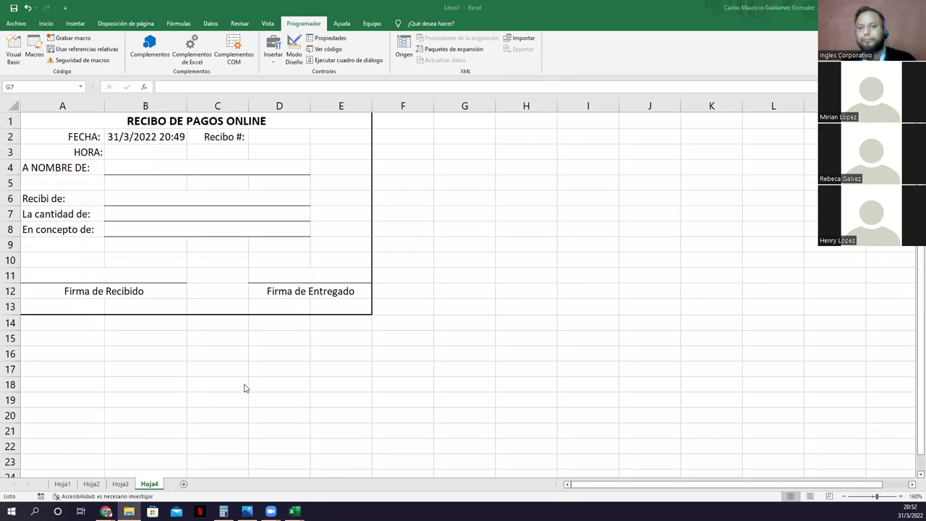
Return to the receipt workbook and show the Hoja1 RECIBO DE PAGOS OUT sheet.
key("alt+Tab")
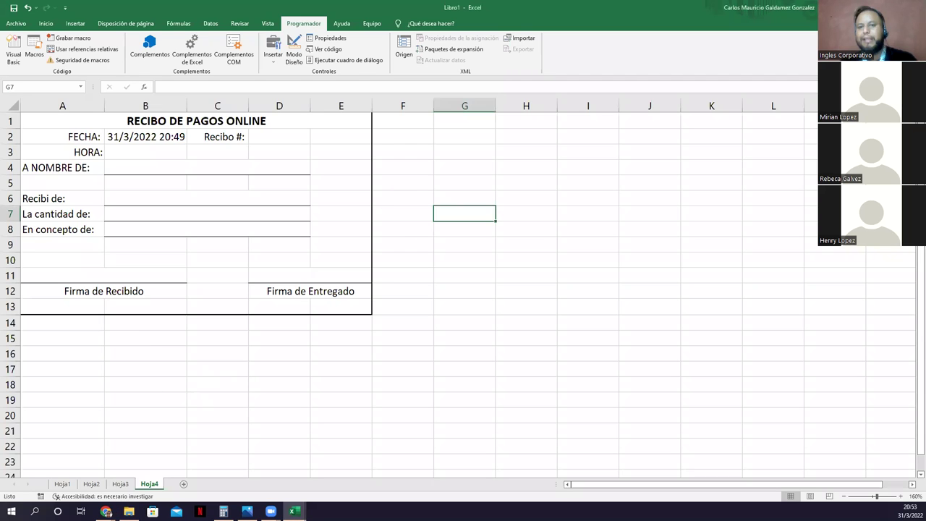
left_click(120, 484)
left_click(62, 484)
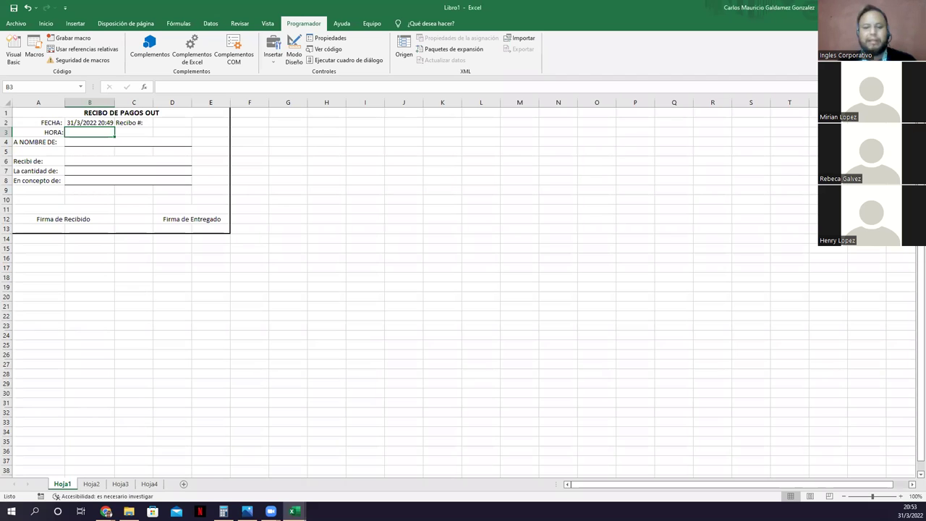
Open a blank Libro2 workbook, close it again, then select cells D13 and D12.
key("ctrl+n")
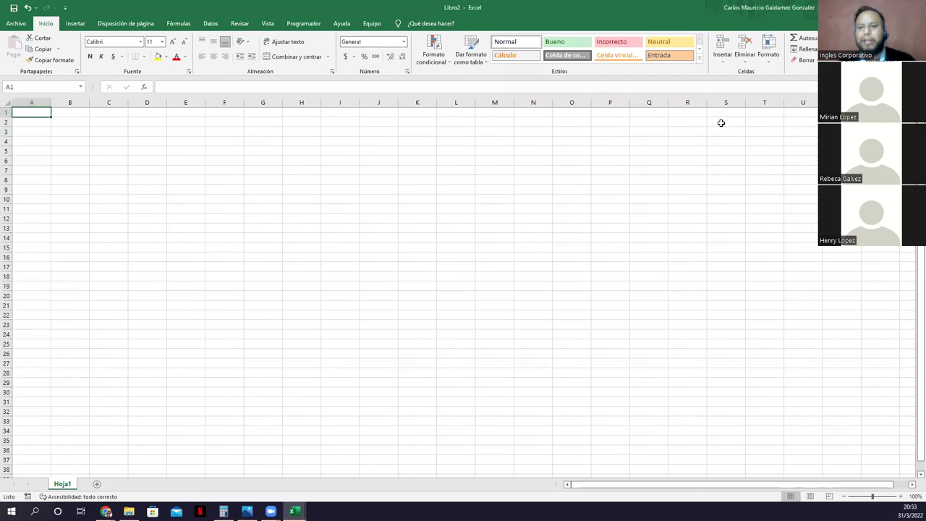
left_click(892, 7)
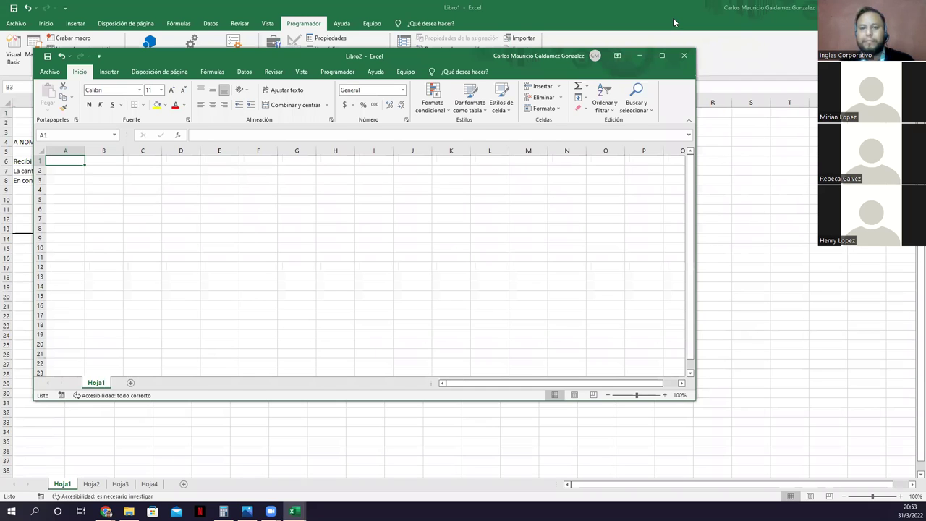
left_click(673, 22)
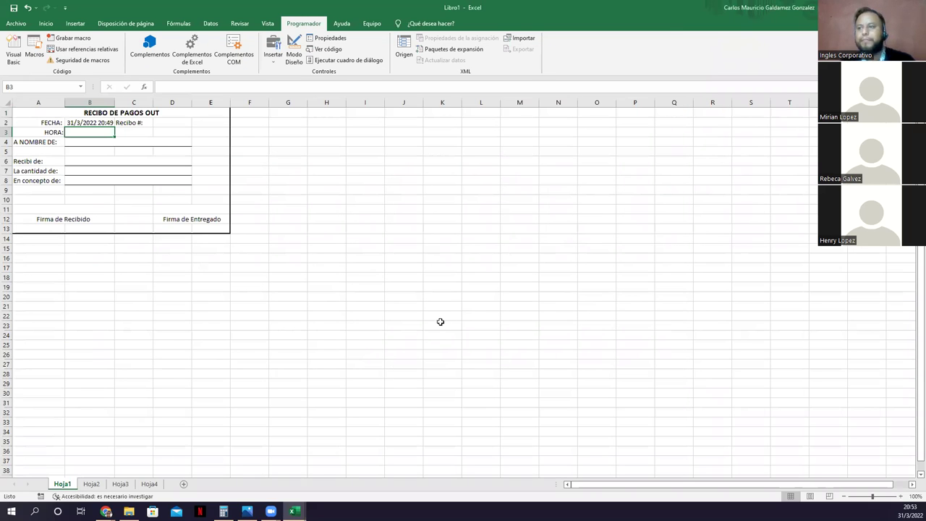
left_click(171, 226)
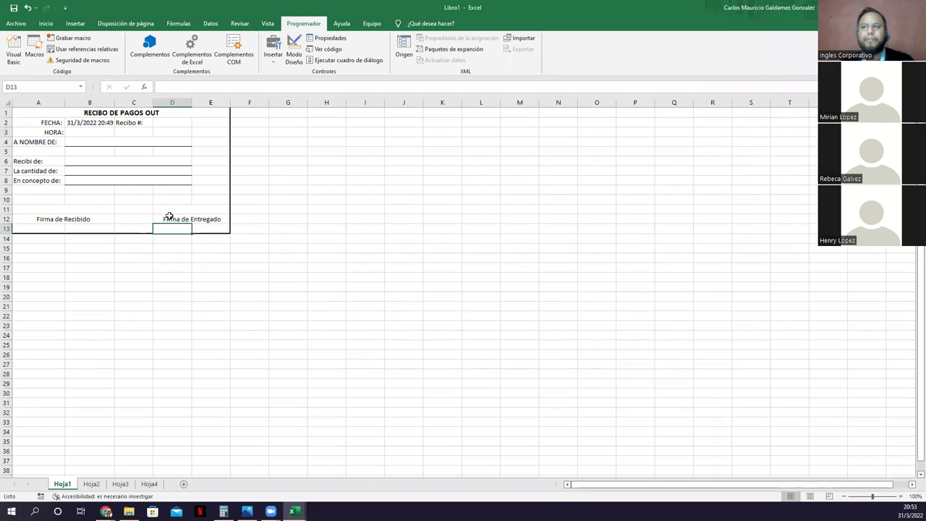
left_click(182, 221)
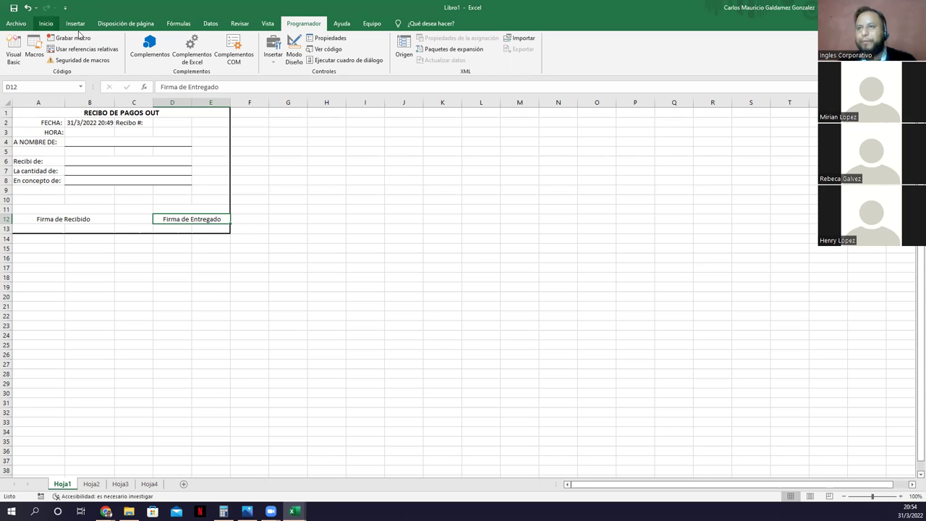
Delete the FormatoRecibo001 macro from the Macros list, confirming with Sí.
left_click(40, 48)
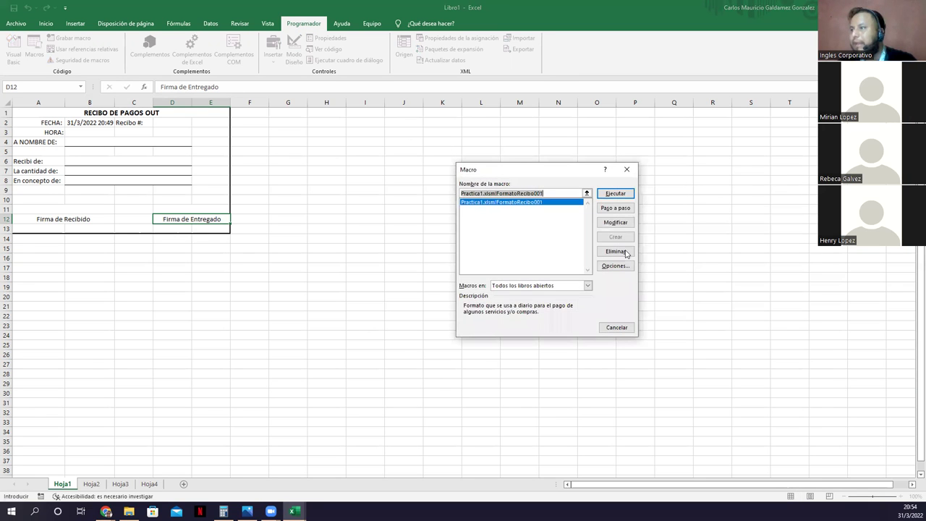
left_click(624, 252)
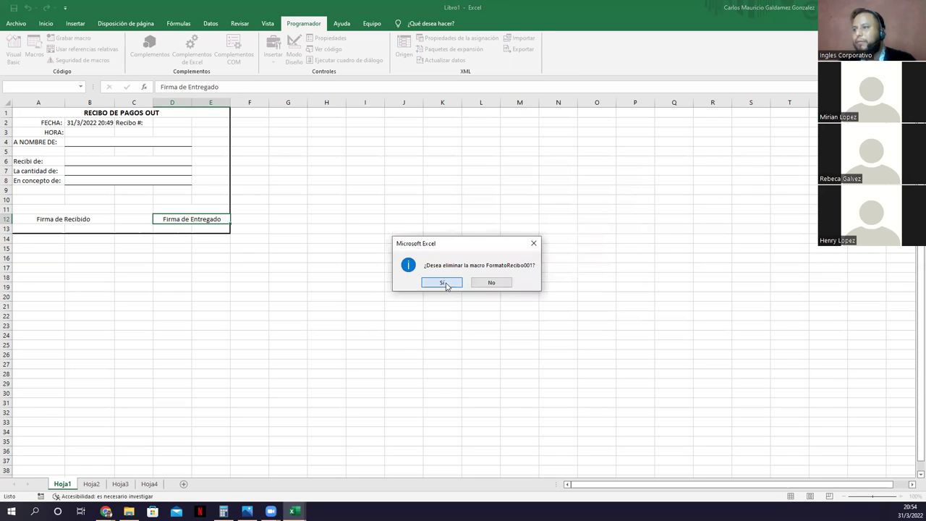
left_click(442, 282)
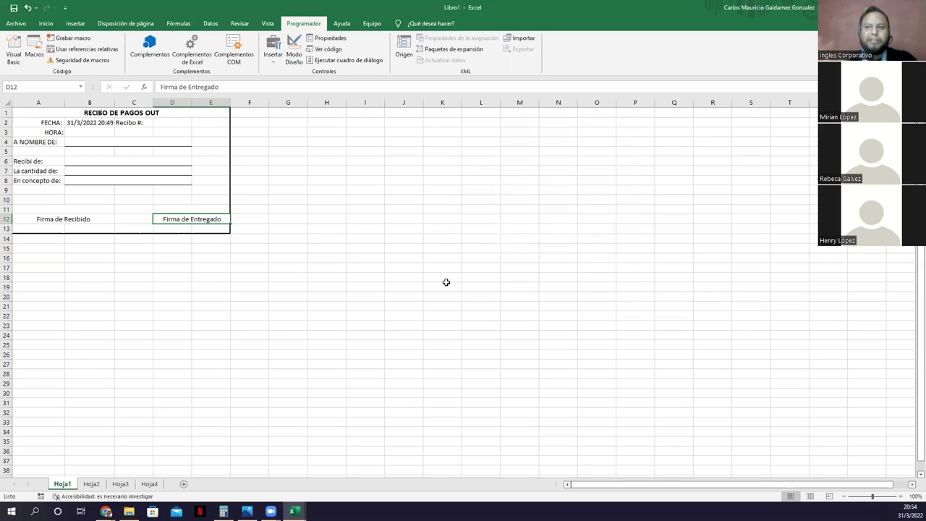
Look through sheets Hoja2 to Hoja4, then return to the Hoja1 receipt sheet.
left_click(95, 484)
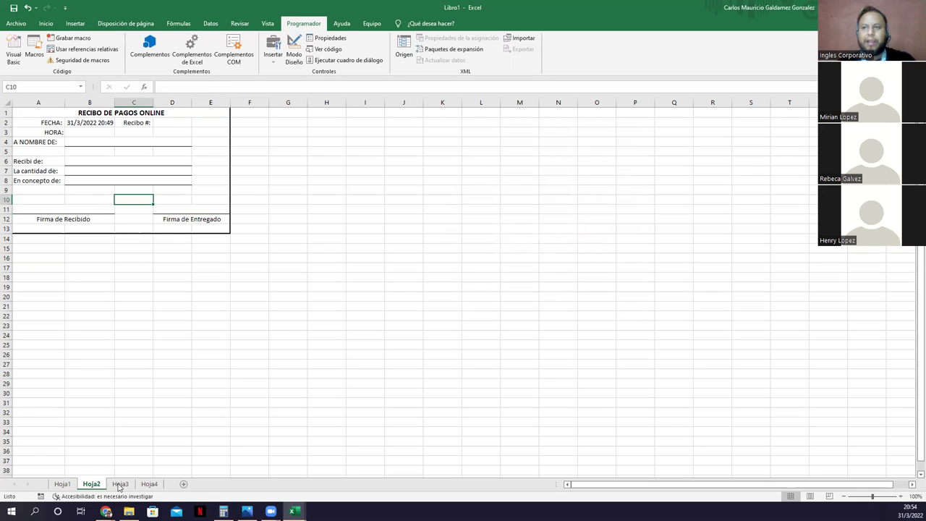
left_click(119, 484)
left_click(149, 484, "ctrl")
scroll(121, 485, "up", 4)
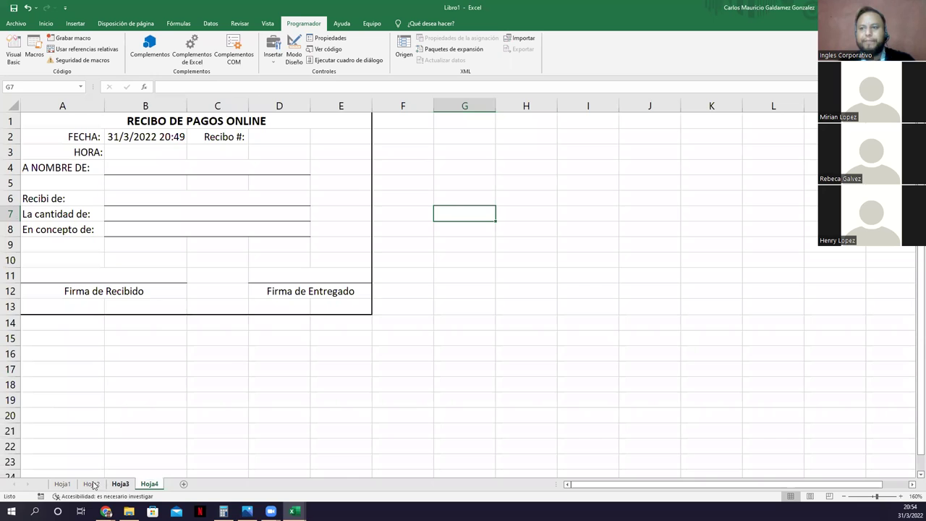
left_click(92, 484)
left_click(65, 484)
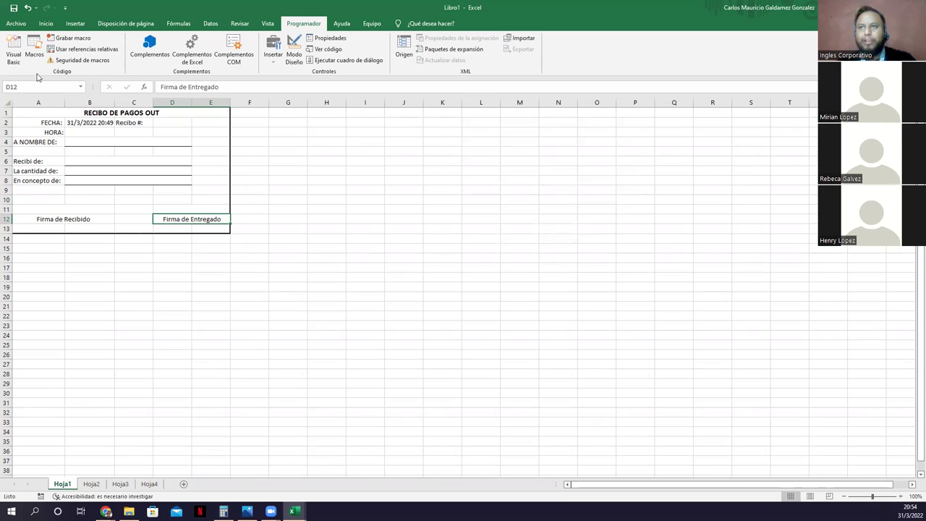
left_click(18, 23)
Save the workbook with Guardar como under the name 'Recibos Mes de Marzo'.
left_click(38, 153)
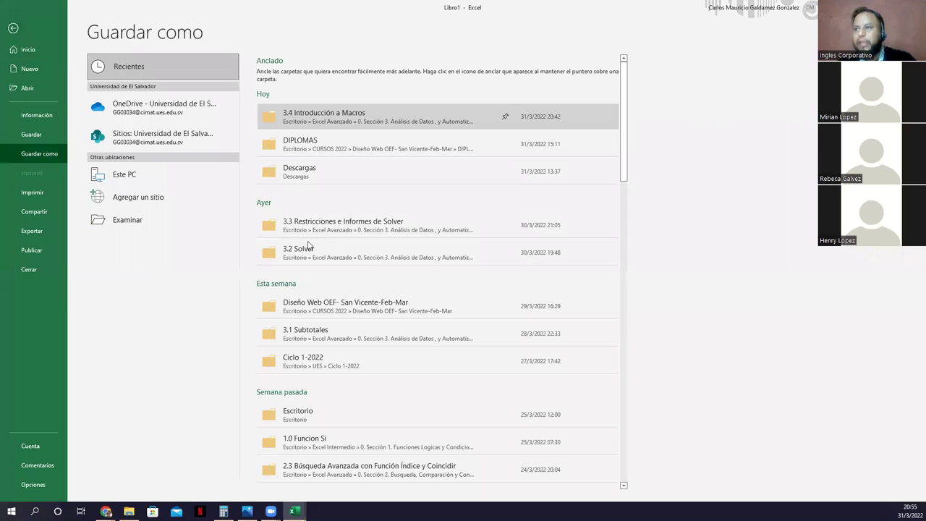
left_click(155, 225)
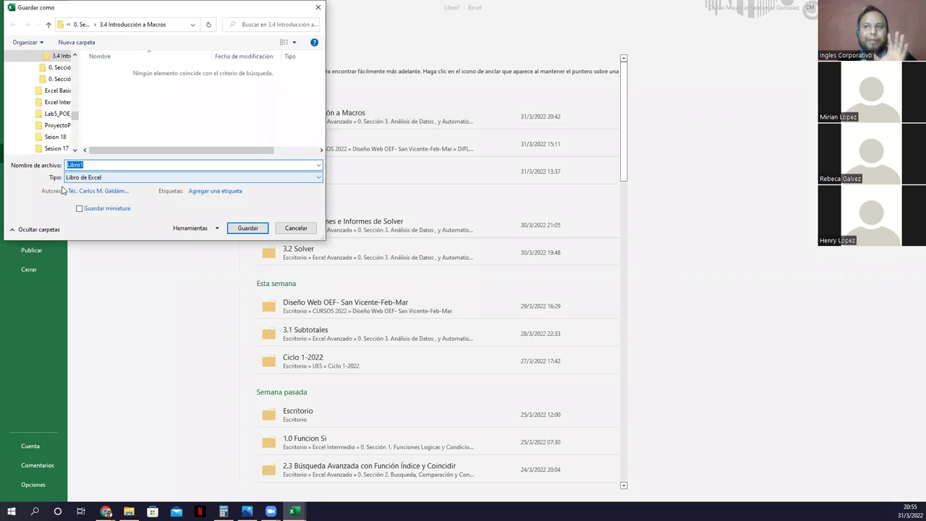
left_click(113, 166)
key("BackSpace")
key("BackSpace")
key("BackSpace")
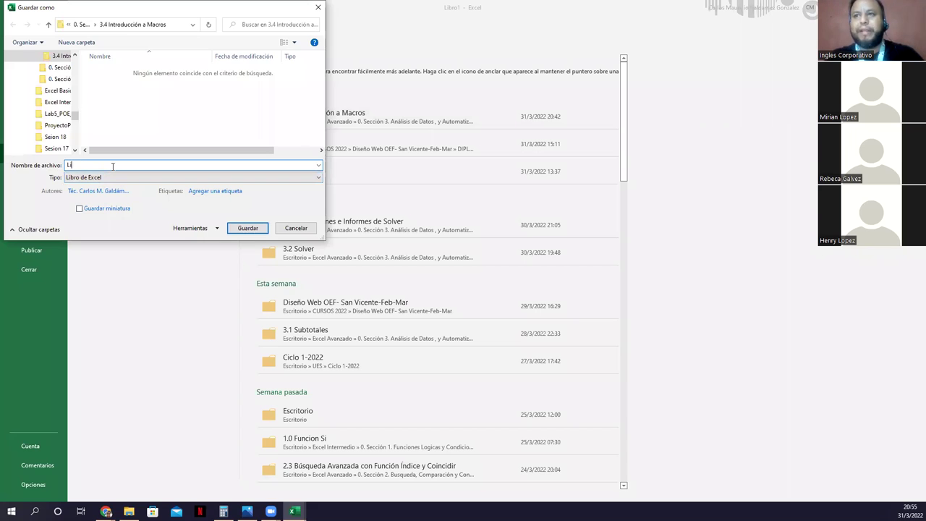
type("Re")
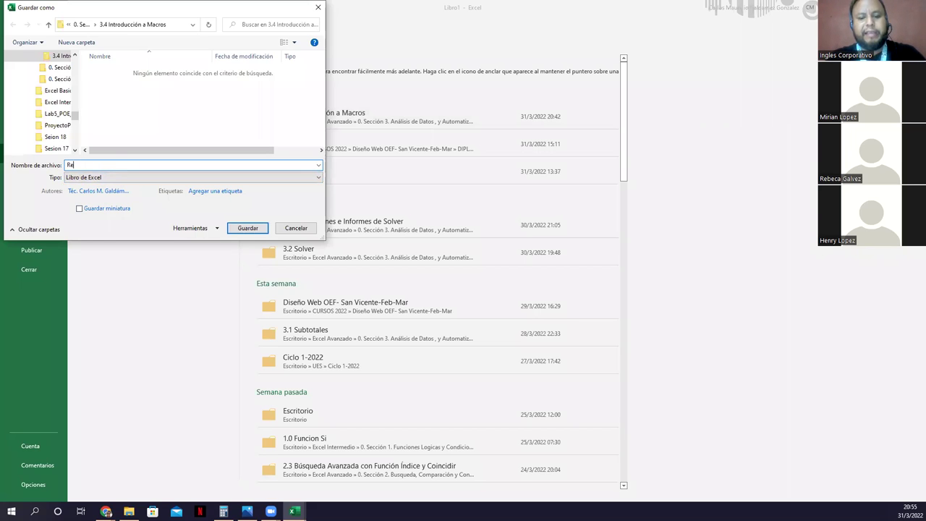
type("cibod Mes de Mar")
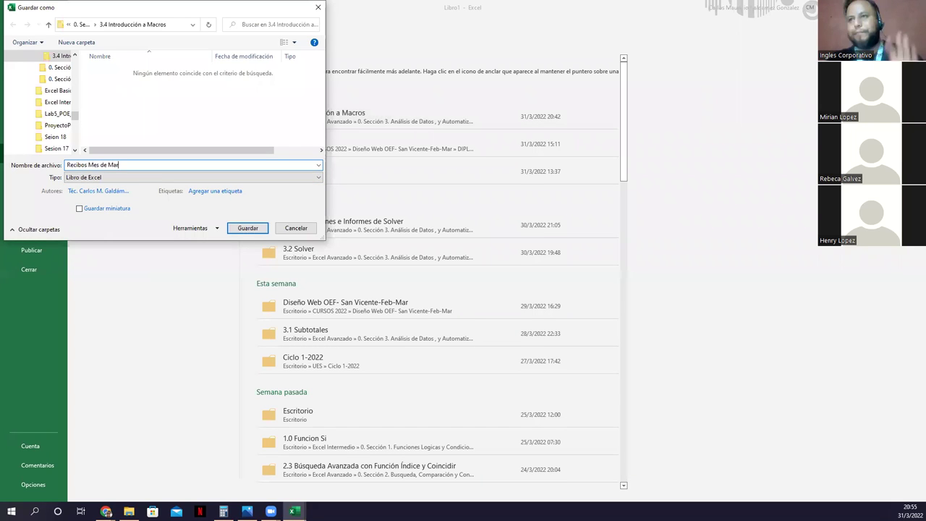
type("zo")
key("Return")
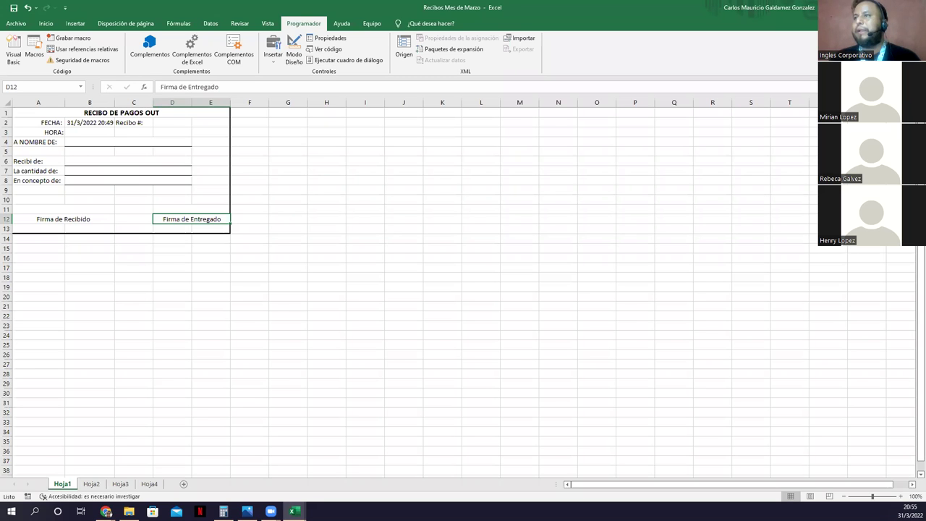
Open a new blank workbook, then switch over to the Genially practice slide.
key("ctrl+n")
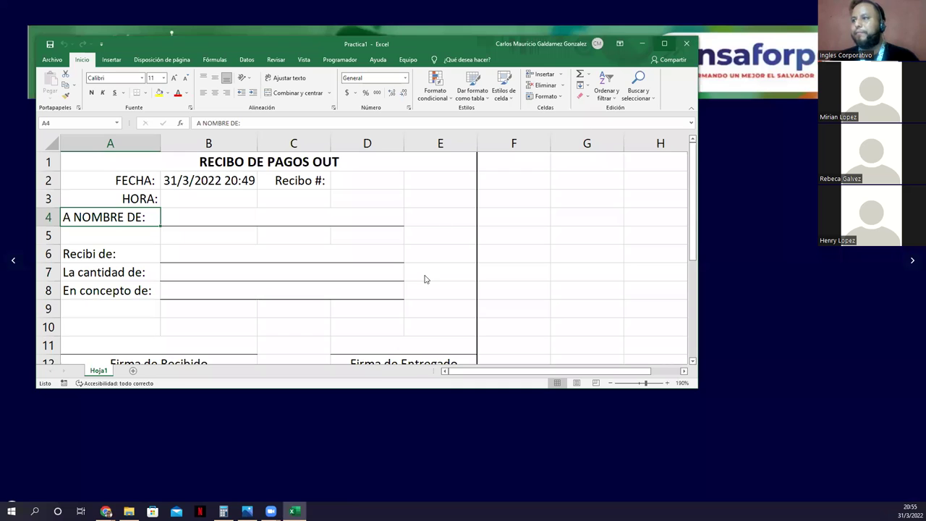
key("alt+Tab")
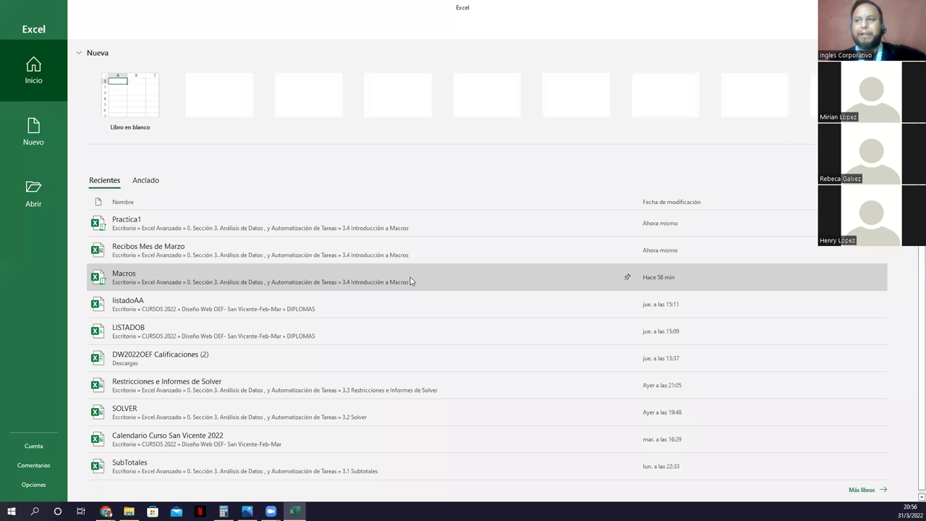
Create a blank workbook, trying a merge of A1:H3 and then undoing it.
left_click(138, 95)
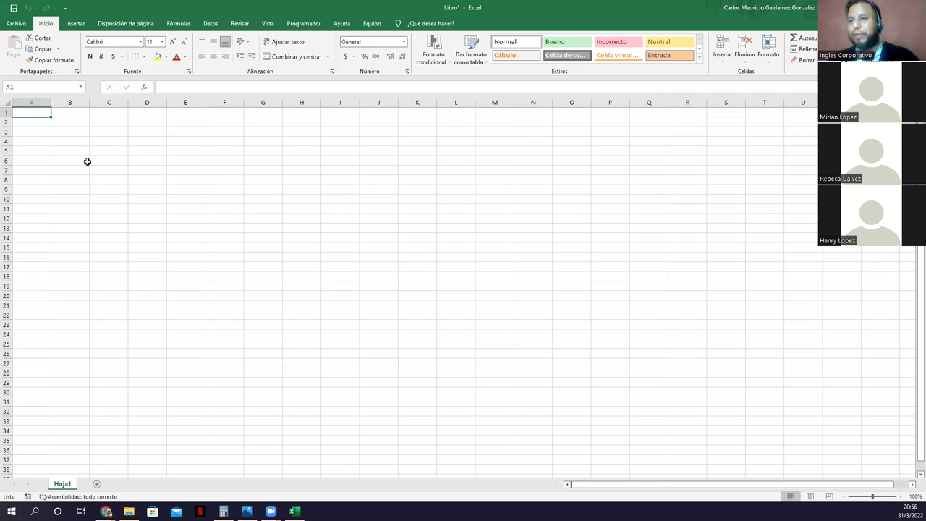
left_click_drag(304, 160, 289, 135)
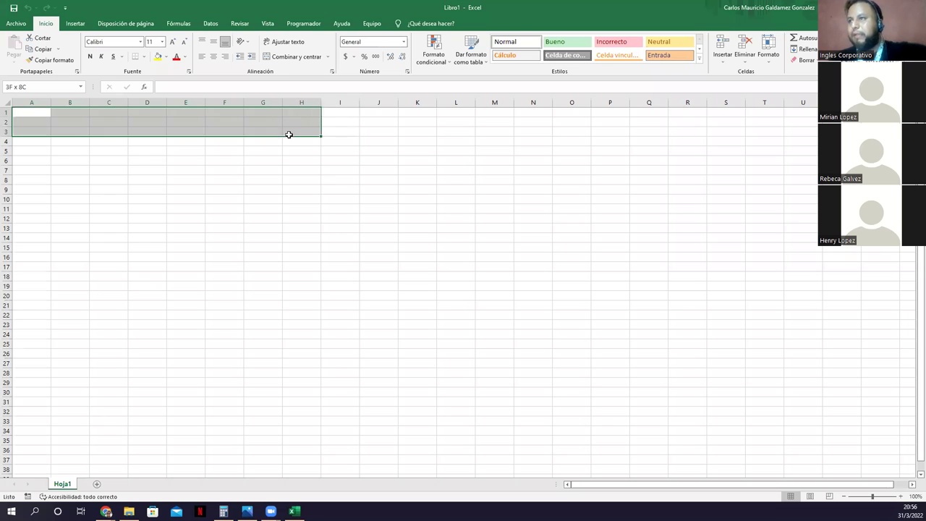
left_click(284, 56)
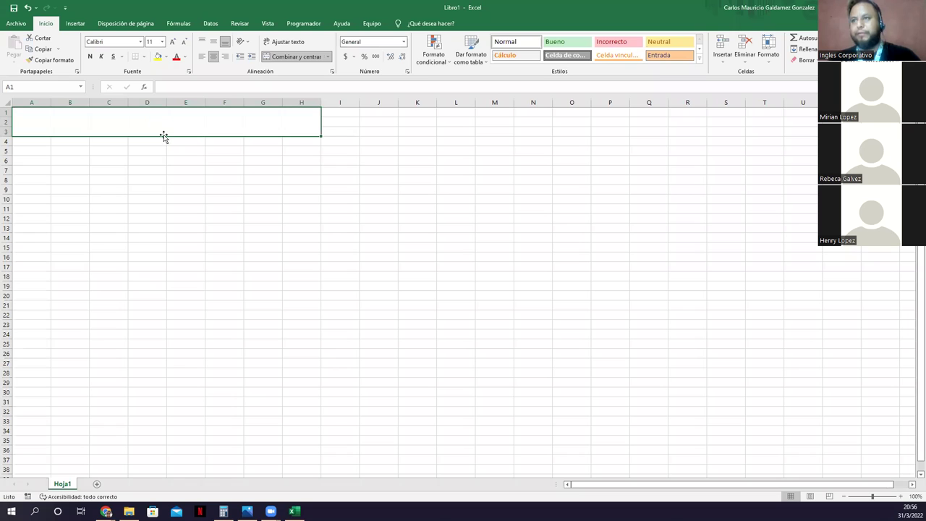
key("ctrl+z")
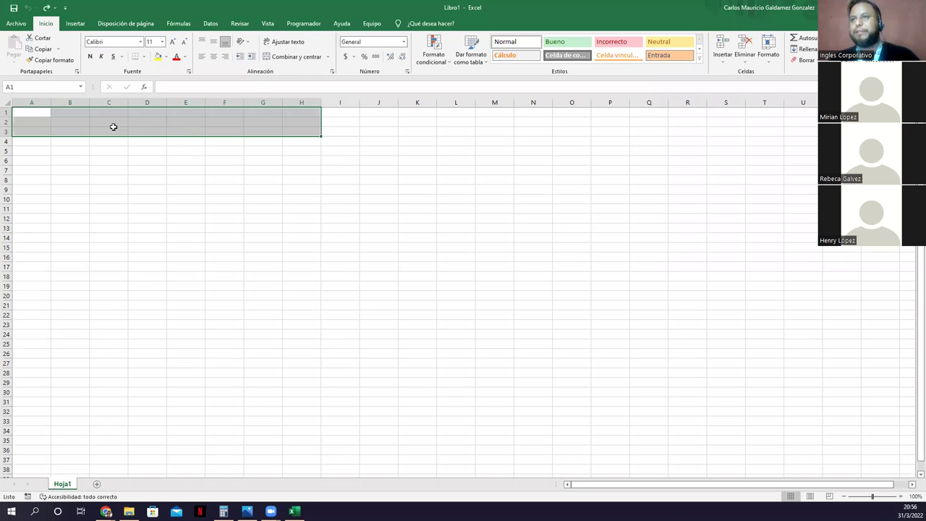
Bring up the Grabar macro dialog from the Programador tab.
left_click(74, 24)
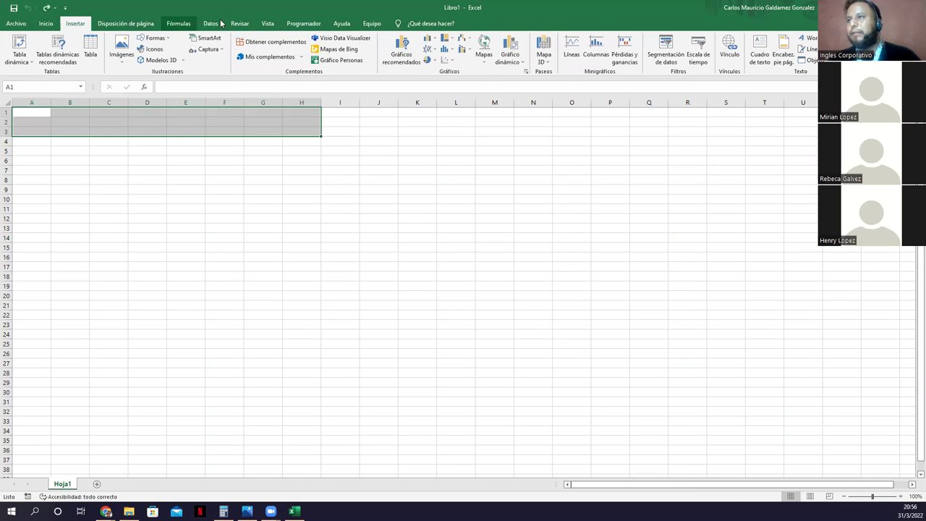
left_click(309, 23)
left_click(69, 38)
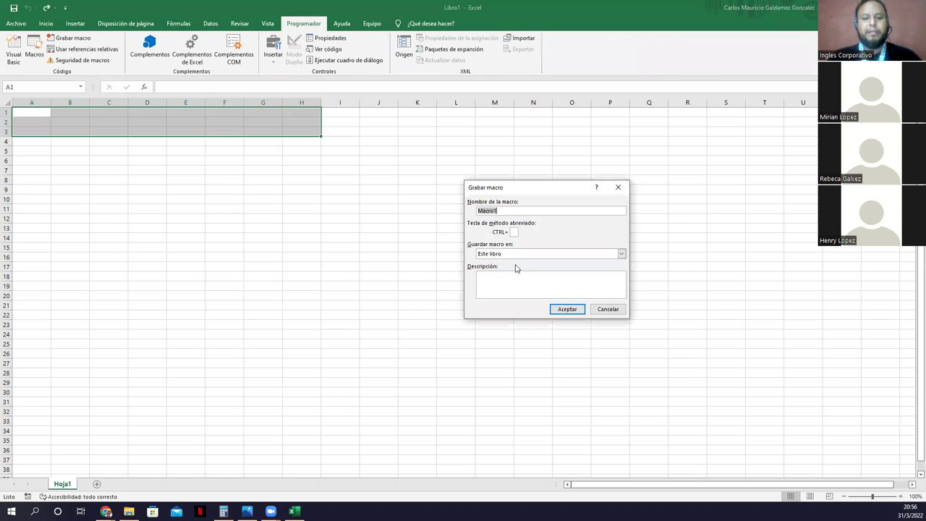
Name the macro FormatFactura with Ctrl+f shortcut in Este libro and start recording.
type("fORMATO")
key("BackSpace")
key("BackSpace")
key("BackSpace")
key("BackSpace")
key("BackSpace")
key("BackSpace")
key("BackSpace")
type("Form")
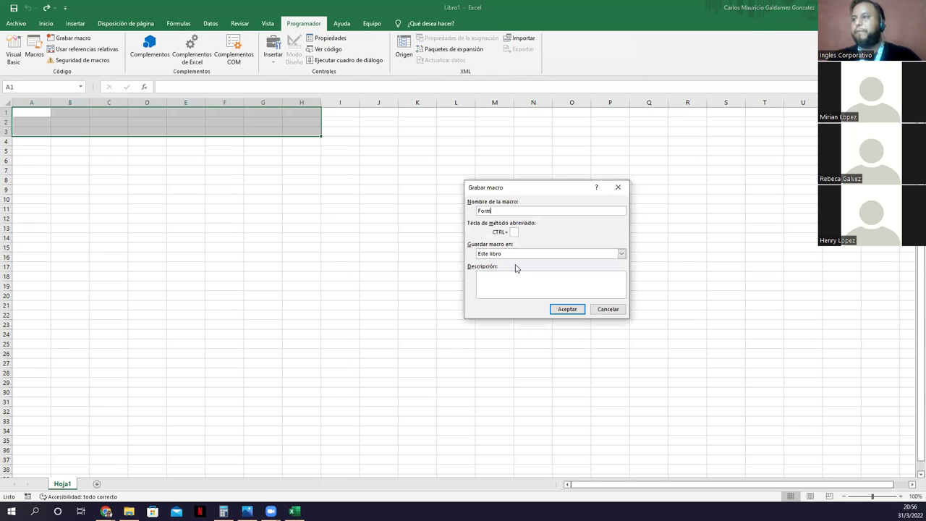
type("atFactura")
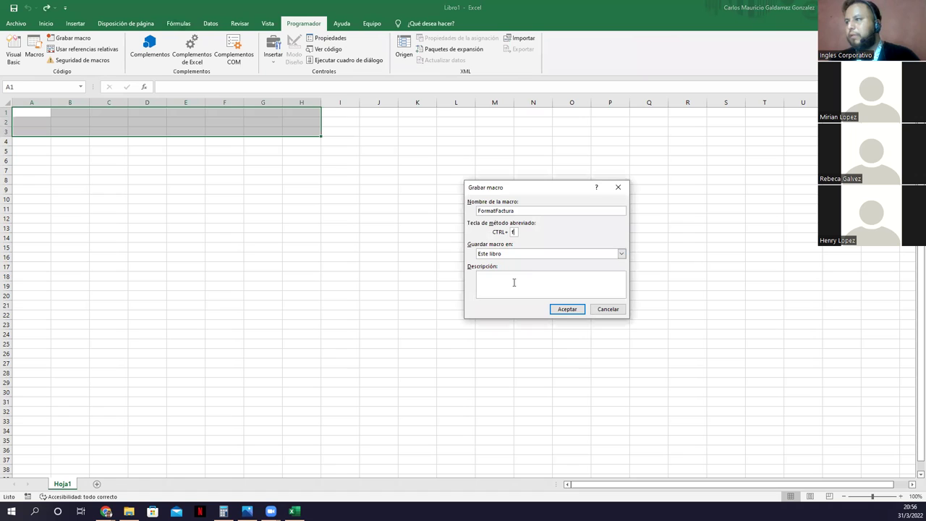
left_click(566, 309)
Merge A1:H3 and enter a bold, size-18 'FACTURA COMERCIAL' title.
left_click(38, 110)
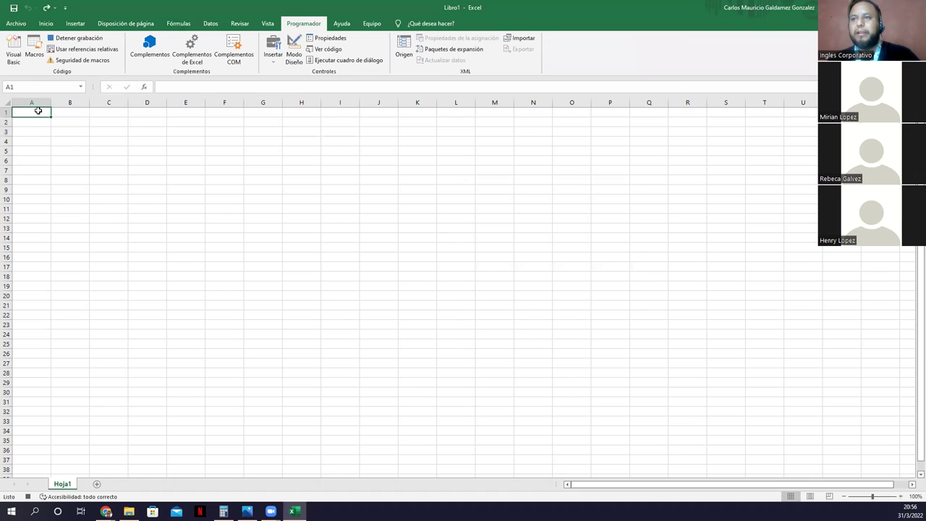
left_click_drag(38, 111, 301, 131)
left_click(46, 24)
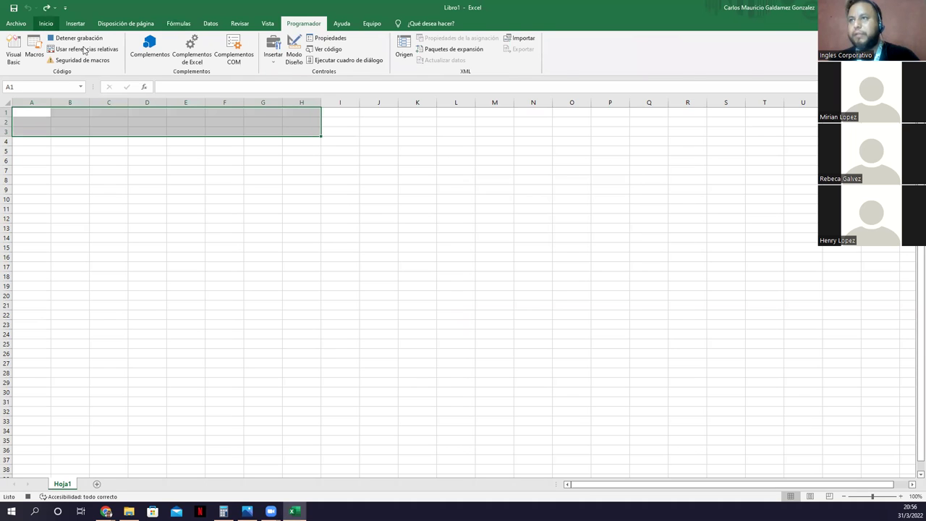
left_click(297, 57)
left_click(90, 56)
left_click(172, 41)
left_click(172, 42)
left_click(173, 42)
left_click(172, 41)
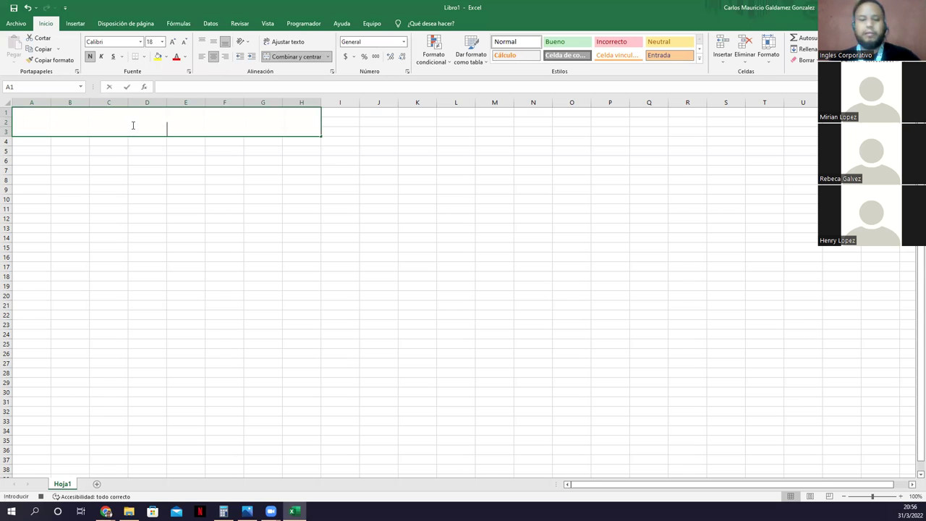
type("FACTU")
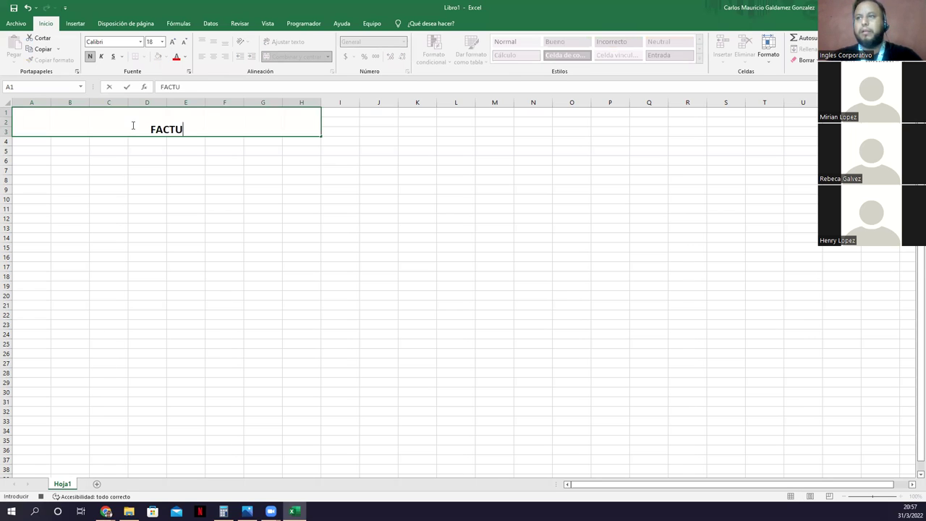
type("RA COMERCIAL")
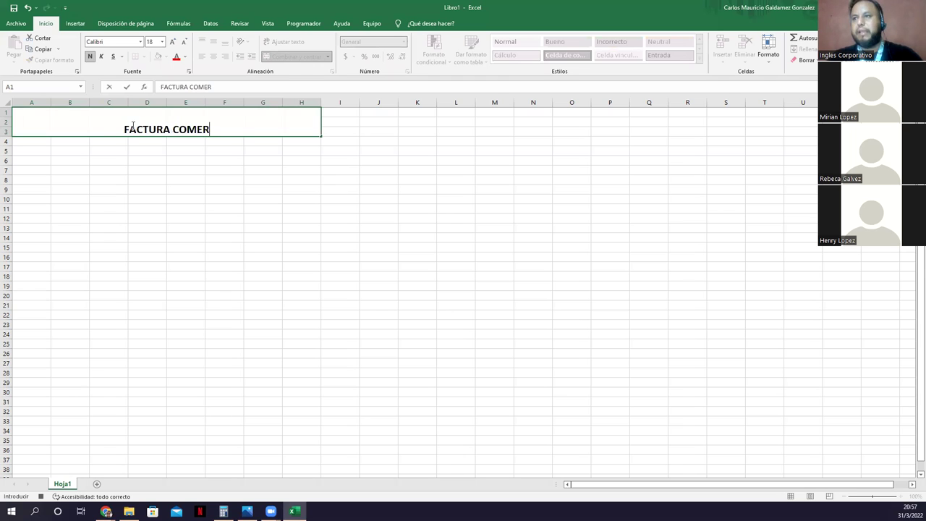
key("Return")
key("Return")
key("Return")
key("Return")
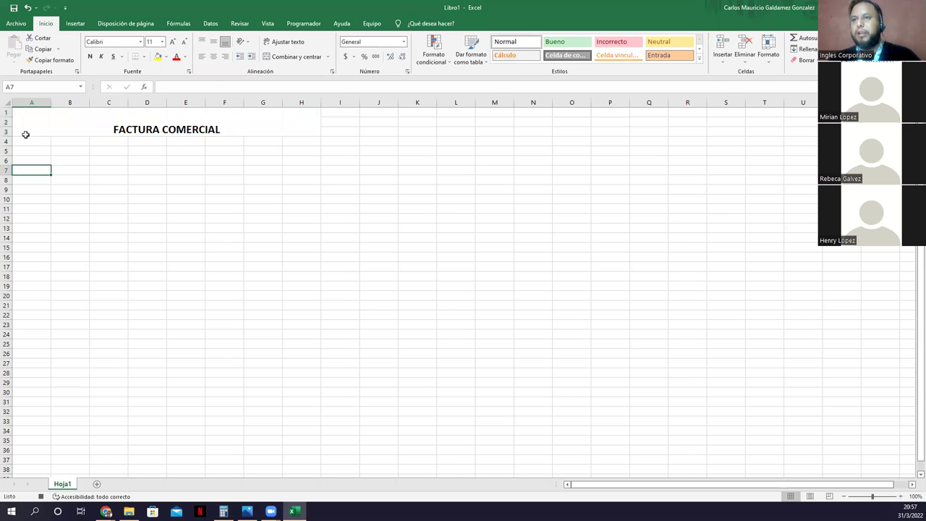
Enter the headers #, Cant, Descripcion, Pre/u and Subtotal in A6:E6.
left_click(26, 163)
type("C")
key("BackSpace")
key("BackSpace")
type("#")
key("Tab")
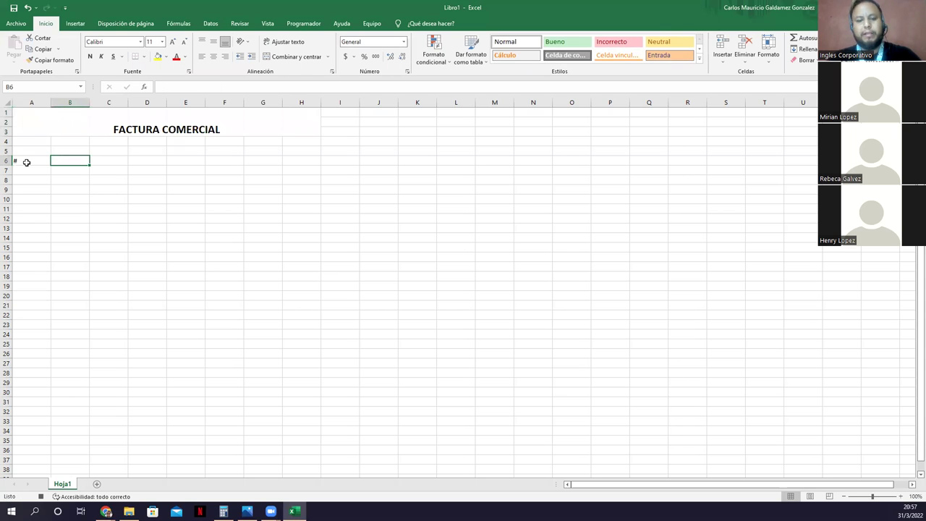
type("Cant")
key("Tab")
type("Des")
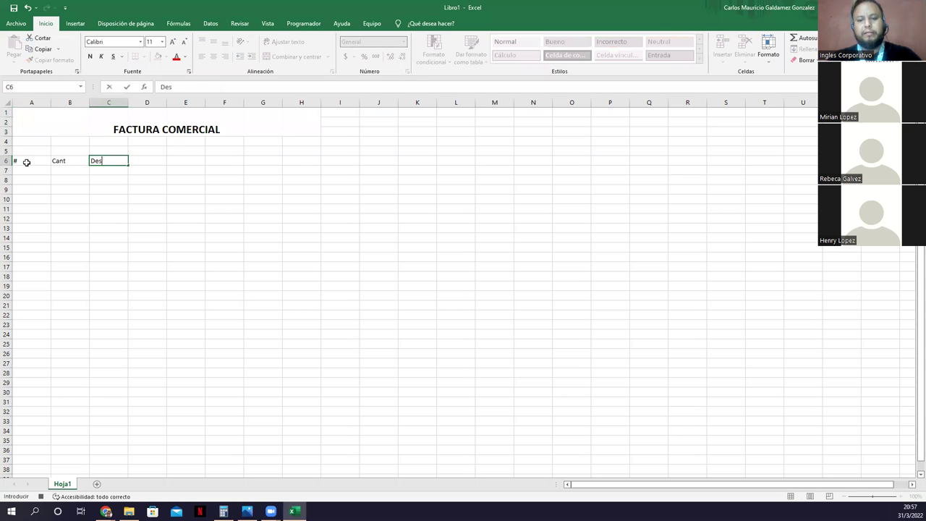
type("cripcion")
key("Tab")
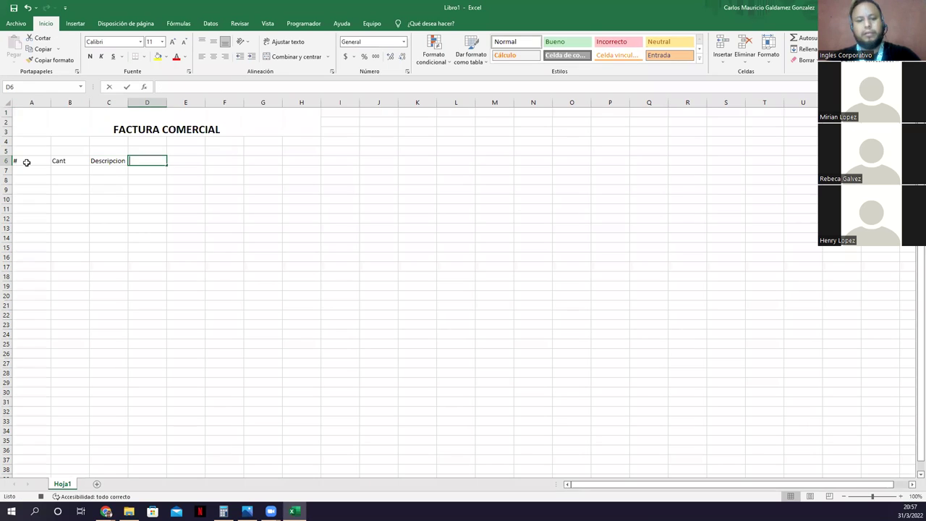
type("Pre/u")
key("Tab")
type("Subtotal")
key("Return")
Number the item rows 1 through 10 in A7:A16 using fill down.
type("1")
key("Return")
type("2")
key("Return")
left_click_drag(26, 170, 132, 267)
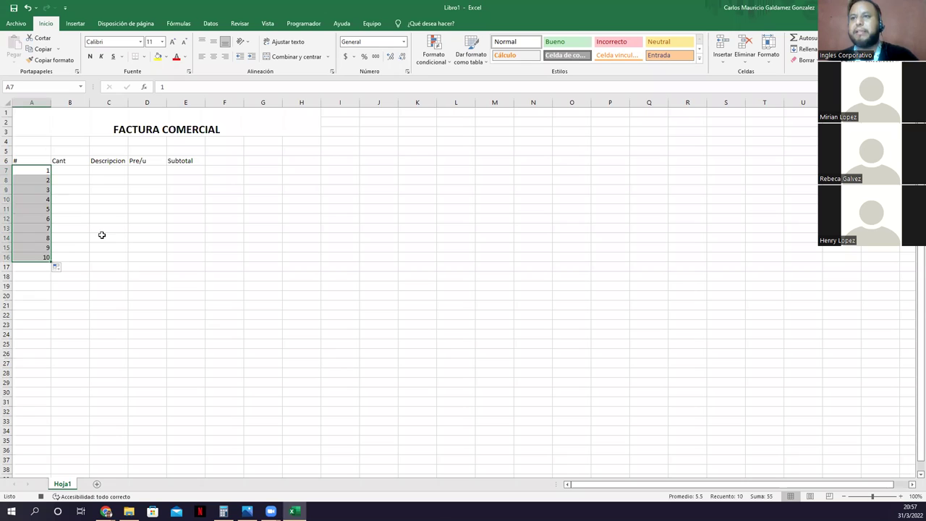
Autofit column A, narrow column B and widen column D.
double_click(50, 102)
left_click_drag(61, 101, 159, 134)
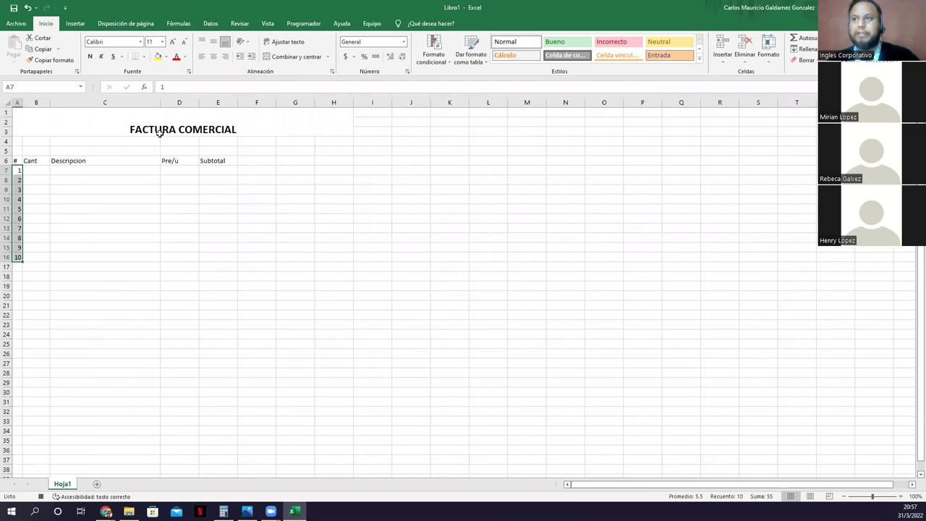
left_click_drag(200, 102, 211, 252)
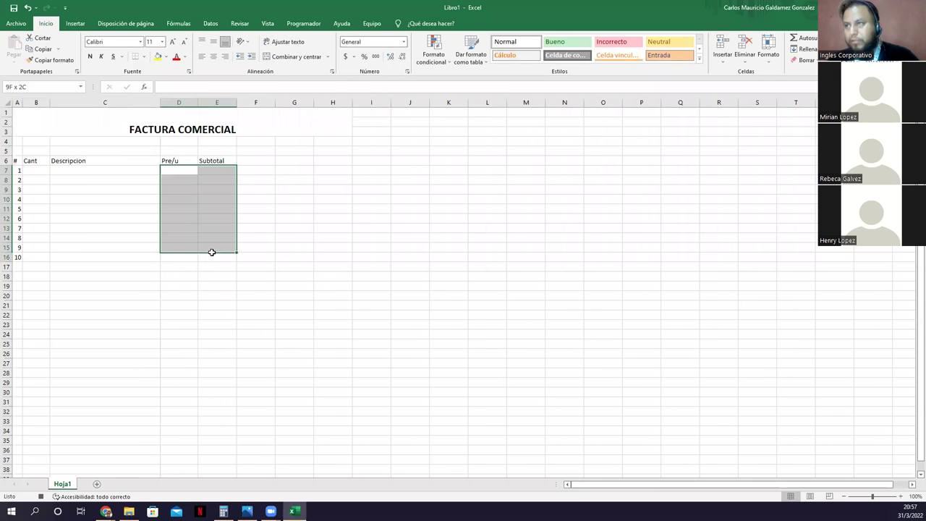
Apply Contabilidad format to D7:E16, merge C17:D17 and type 'TOTAL SIN IVA' there.
left_click(345, 57)
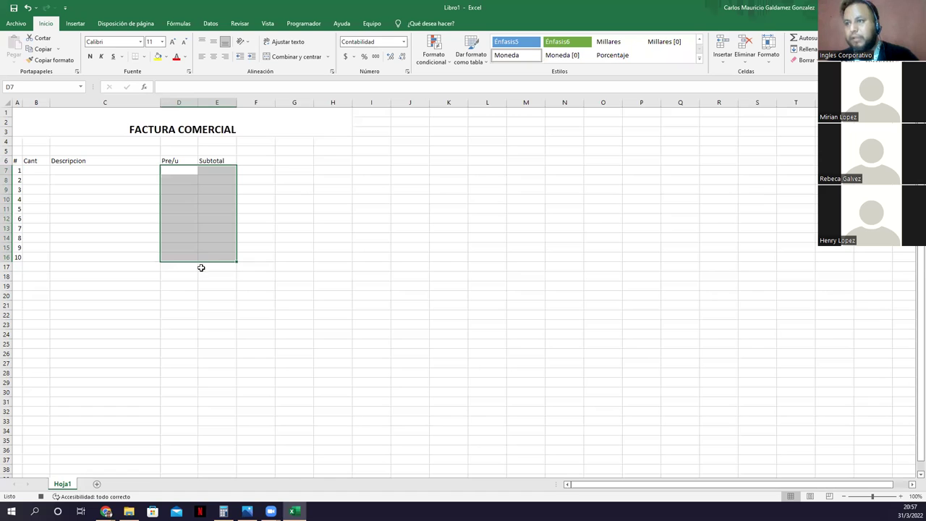
left_click_drag(142, 269, 169, 265)
left_click(273, 58)
type("TOTAL SIN IVA")
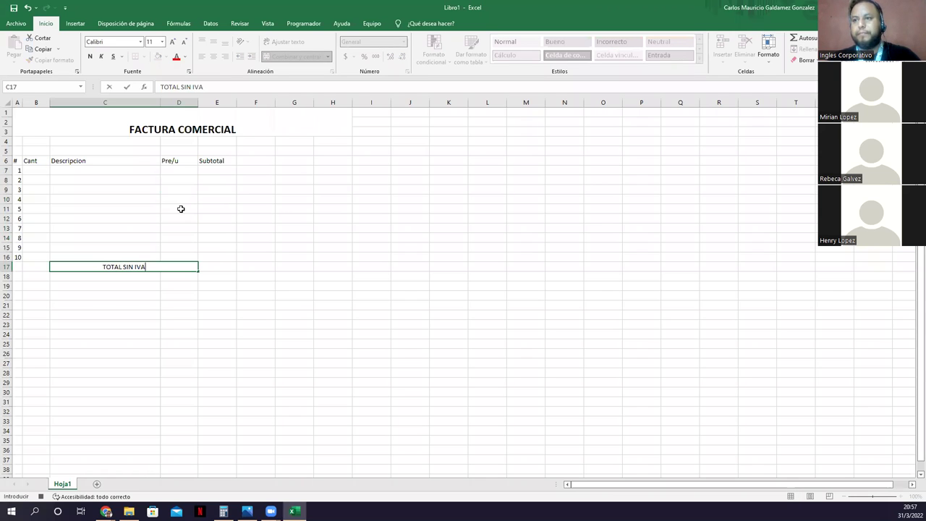
Commit the TOTAL SIN IVA label and right-align it.
key("Tab")
left_click(157, 266)
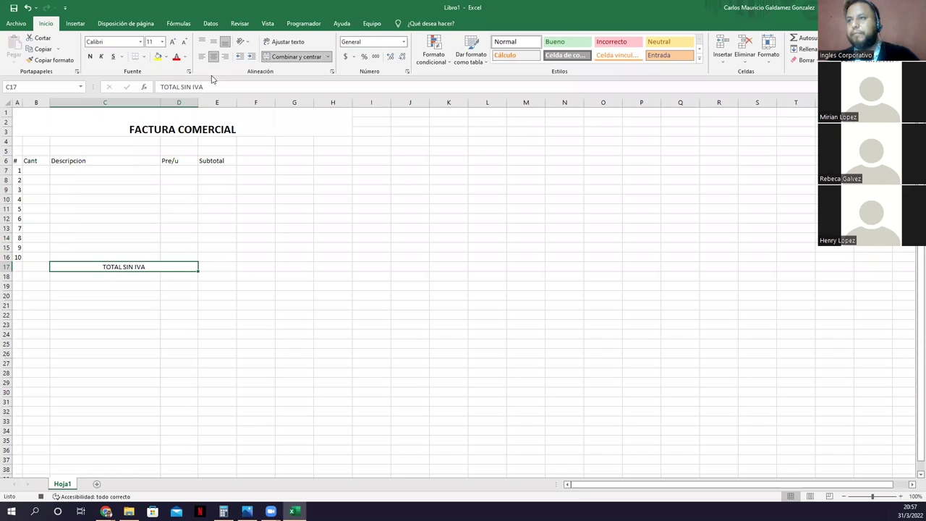
left_click(224, 56)
Enter =SUMA(E7:E16) in E17 and type the 'IVA (13%)' label in D18.
left_click(211, 264)
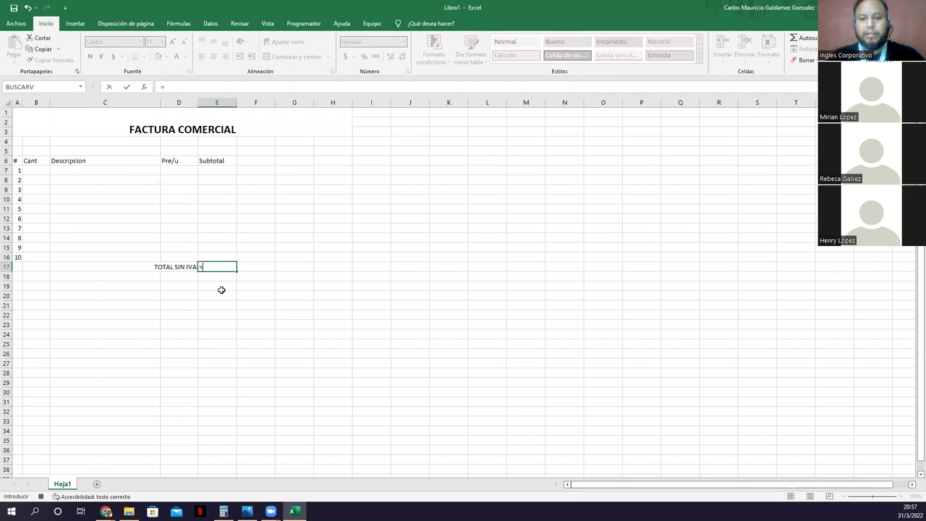
type("suma")
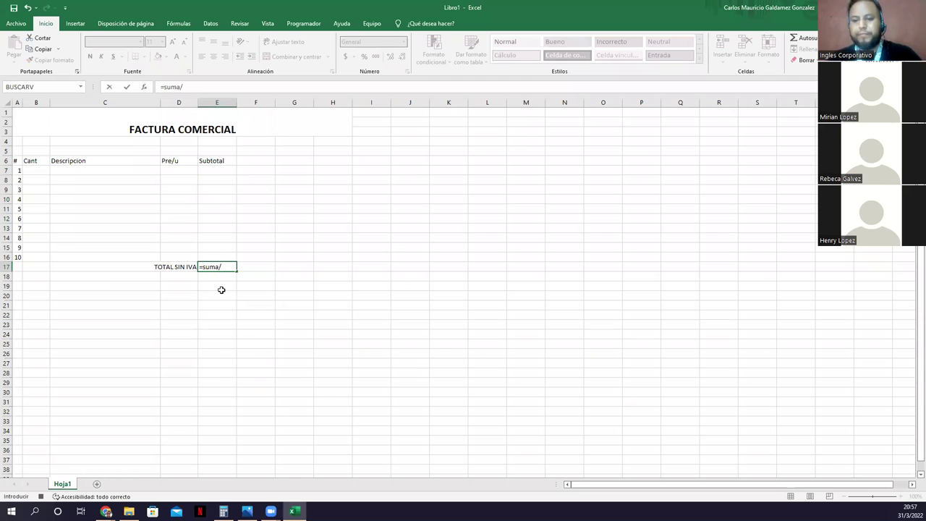
type("(")
left_click_drag(202, 171, 209, 258)
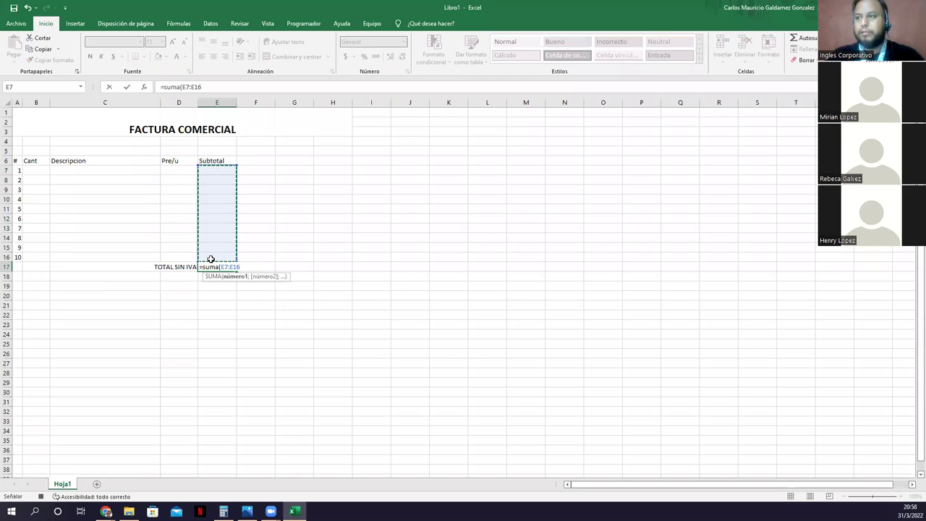
key("Return")
left_click(175, 282)
type("IVA")
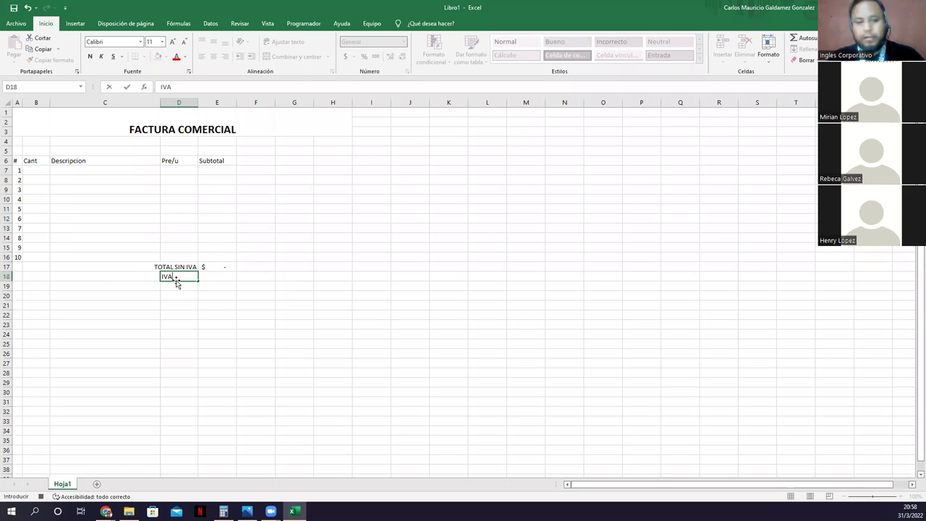
type(" (13%")
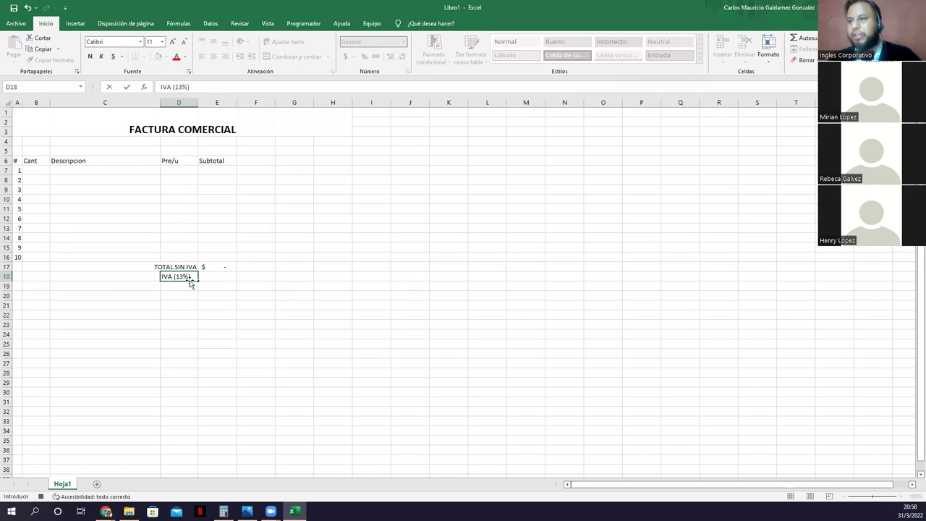
Enter the tax formula =E17*13 in E18.
left_click(227, 274)
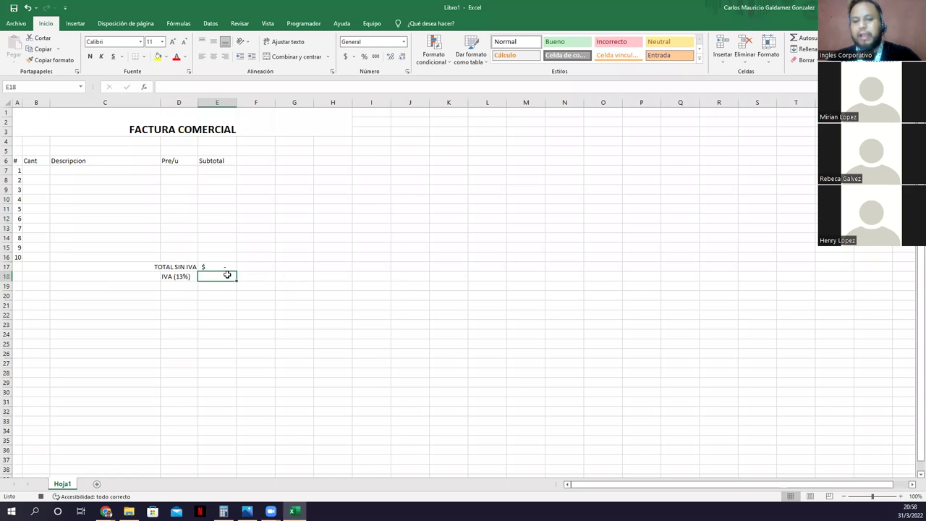
type("=")
key("Up")
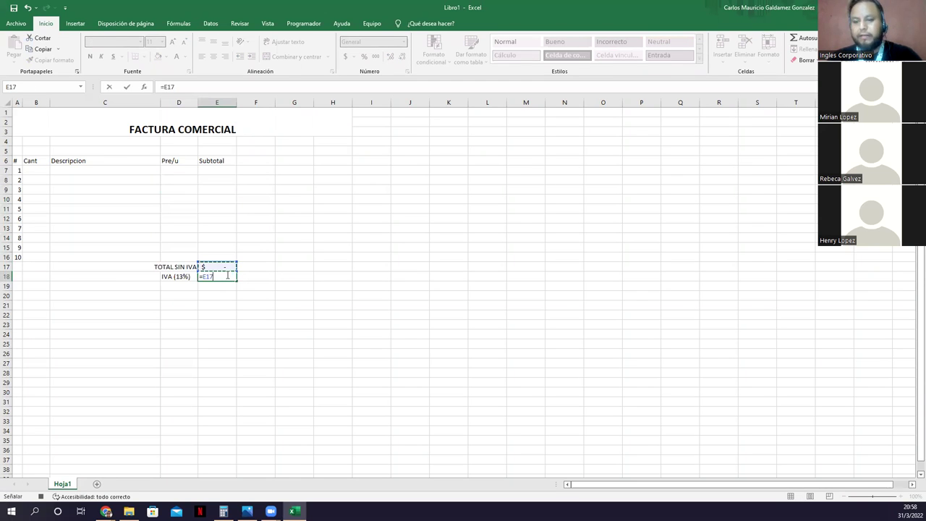
type("*")
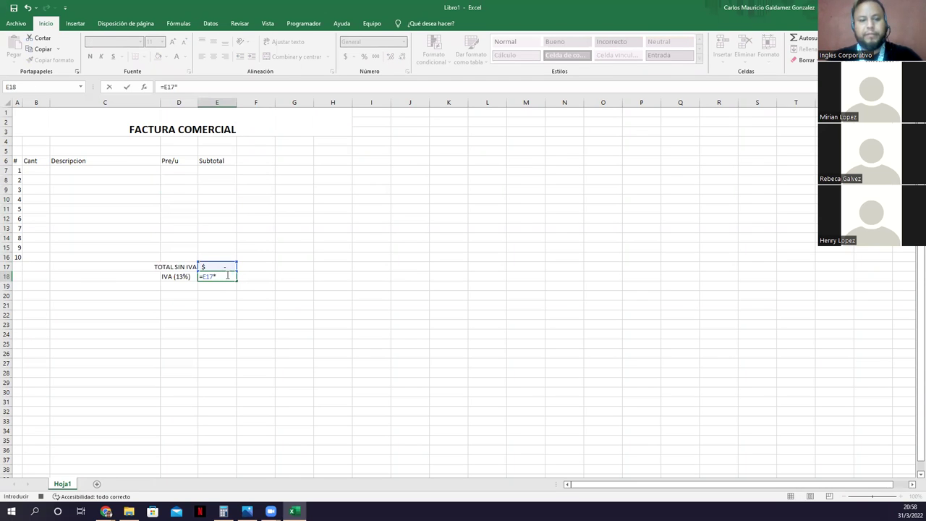
type("13")
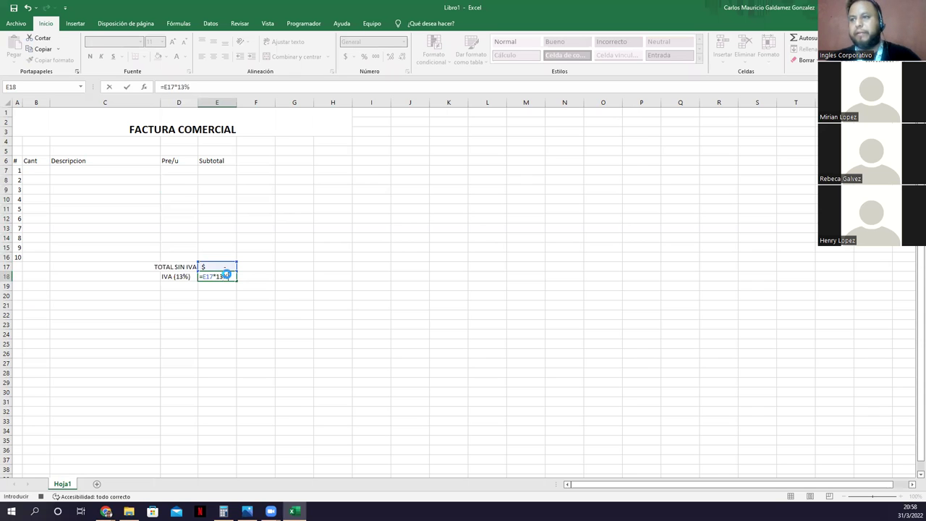
key("Return")
Add a 'TOTAL A CANCELAR' label; merge and right-align C19:D19 and C18:D18.
type("TOTAL A CANCELAR")
key("Return")
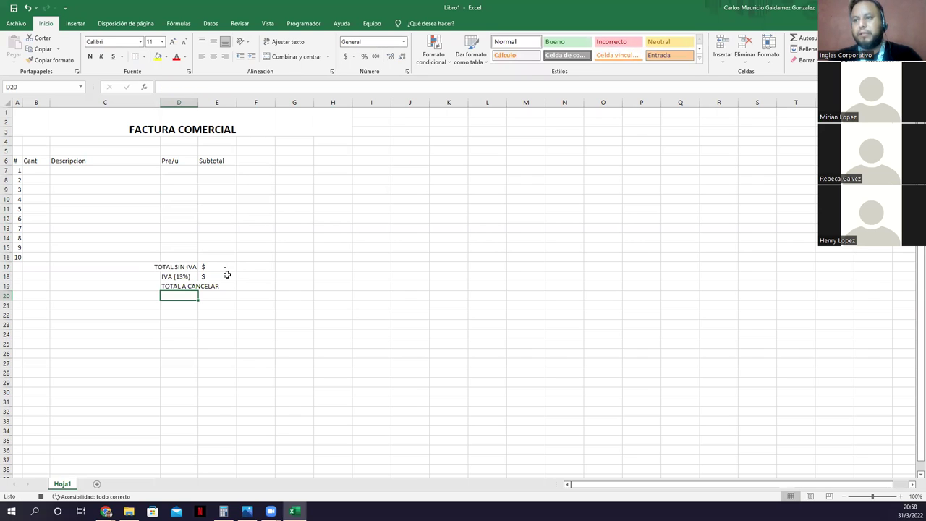
key("Up")
key("shift+Left")
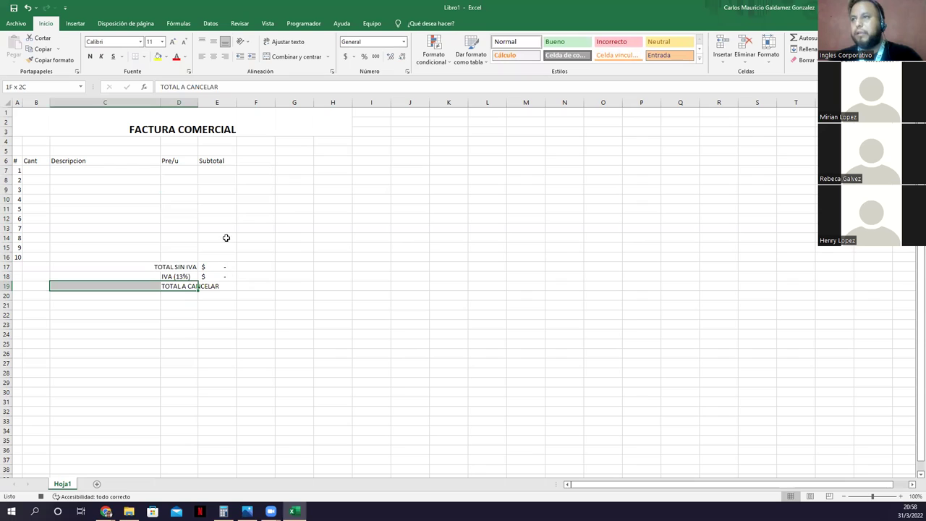
left_click(277, 58)
left_click(225, 58)
left_click_drag(153, 275, 185, 275)
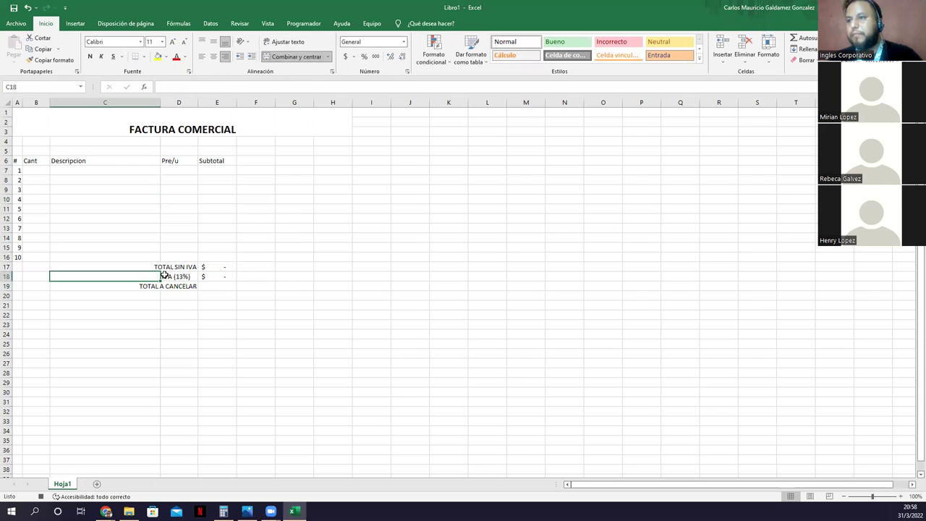
left_click(289, 57)
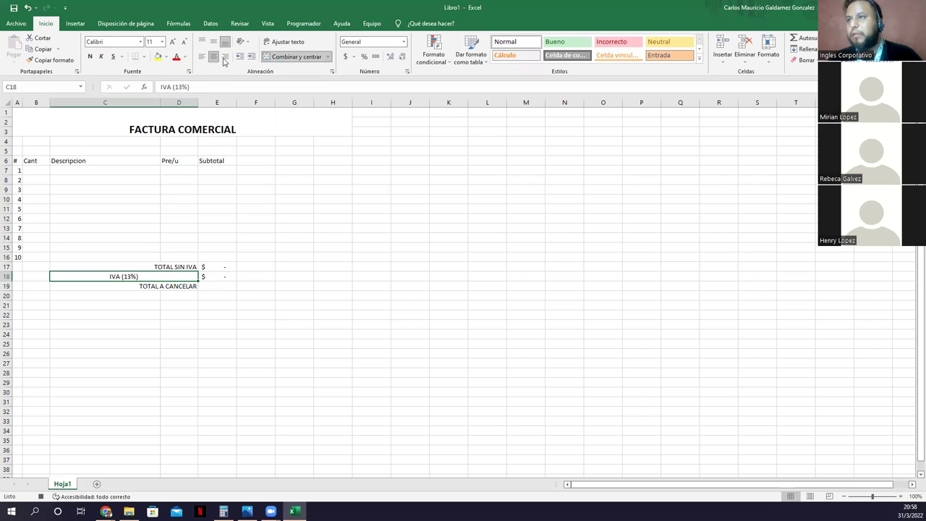
left_click(225, 57)
Enter the grand total formula =E17-E18 in E19.
left_click(215, 284)
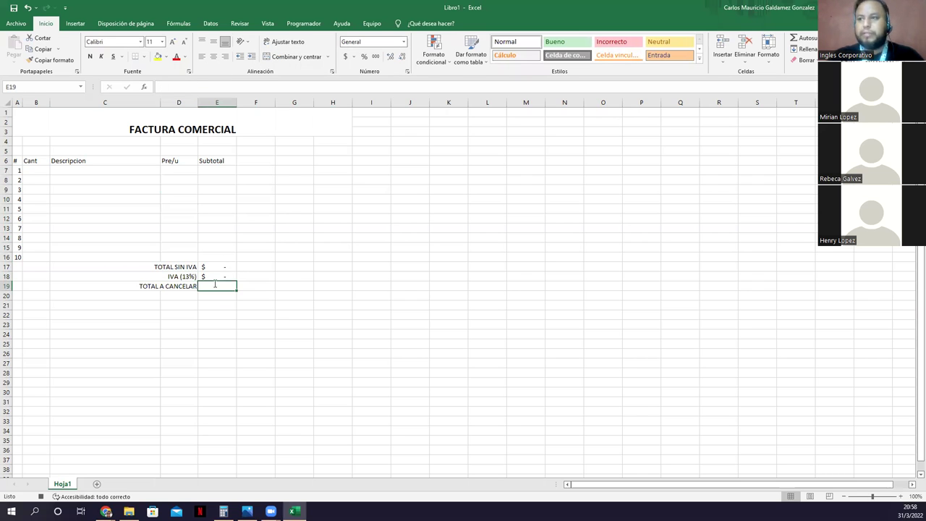
type("=")
key("Up")
key("Up")
type("-")
key("Up")
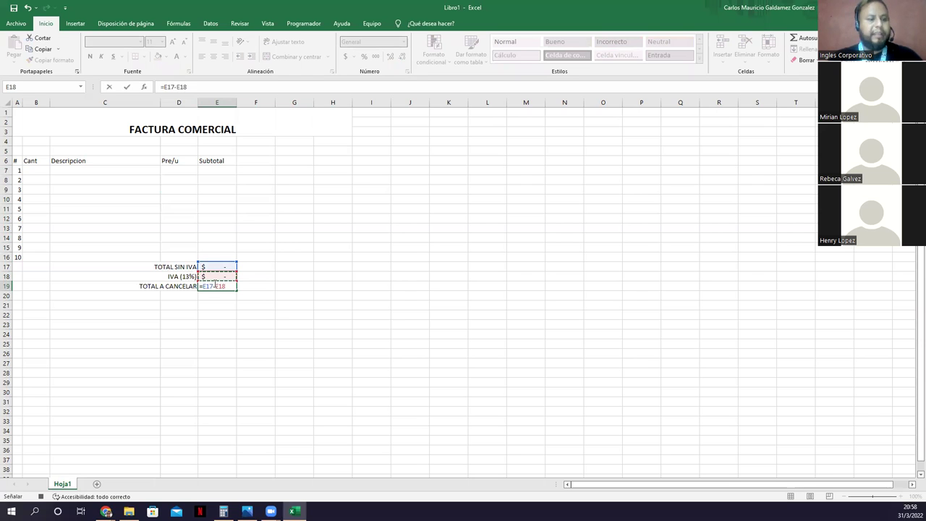
key("Return")
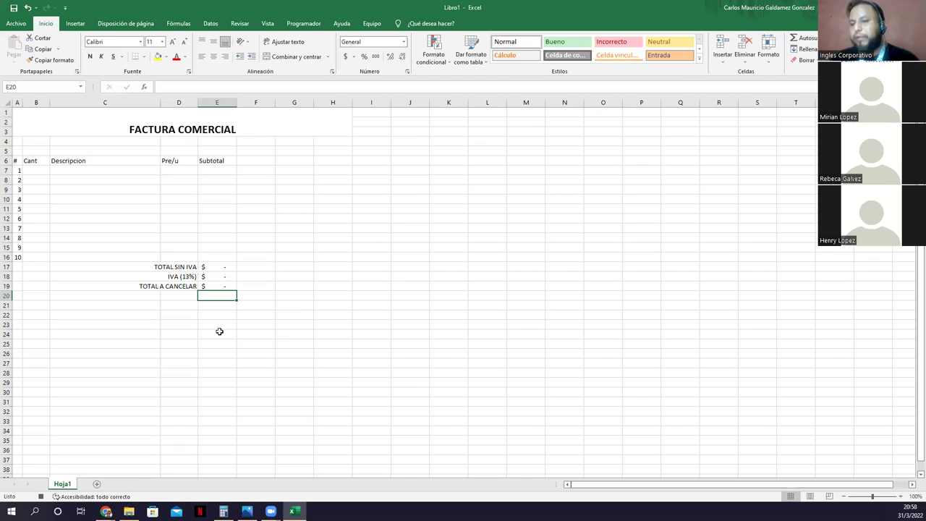
Change the TOTAL A CANCELAR formula in E19 to =E17+E18, then move the row down to row 20.
left_click(170, 276)
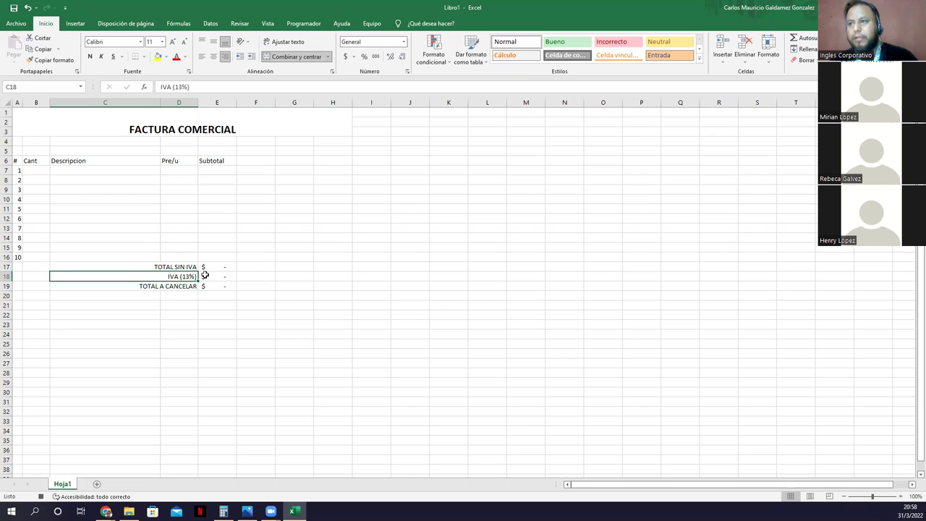
key("Tab")
key("Down")
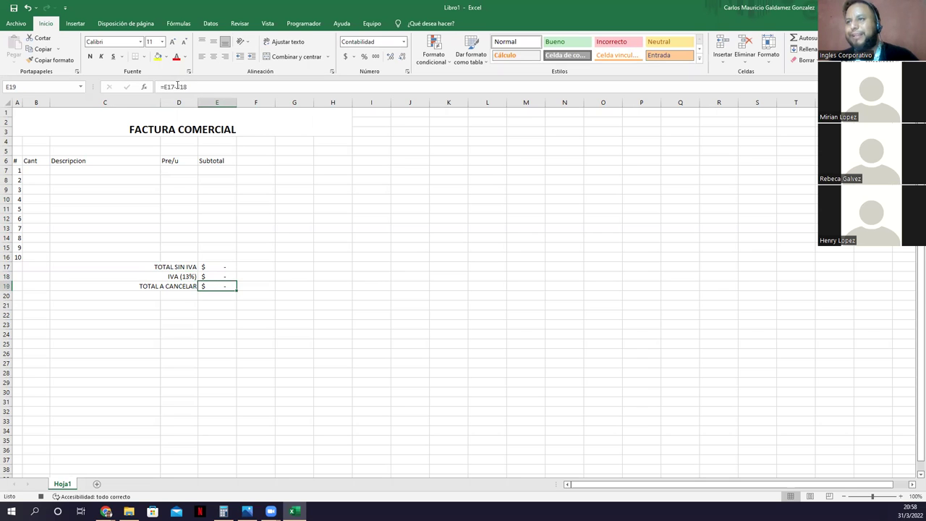
key("F2")
key("BackSpace")
type("+")
key("Return")
left_click_drag(190, 285, 204, 297)
key("Up")
Label cell D19 'DESC (10%)'.
type("DESC")
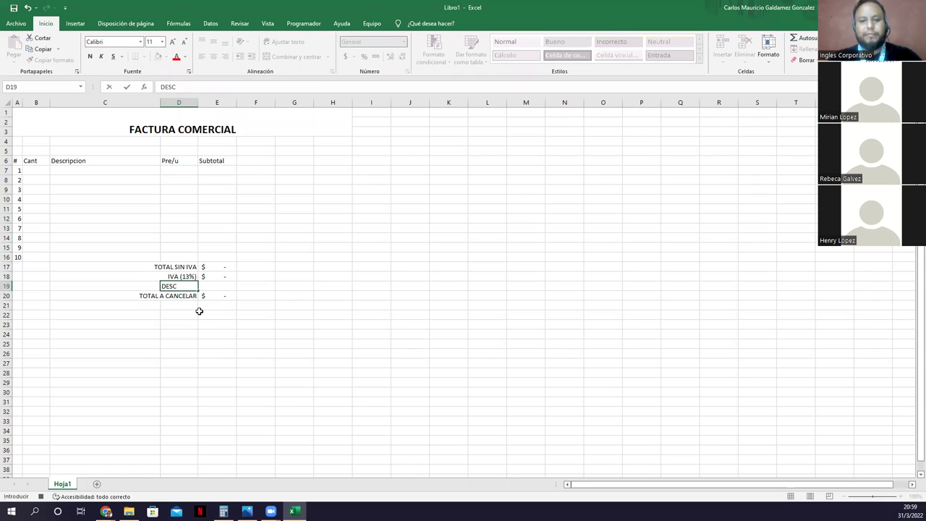
type(" (10%")
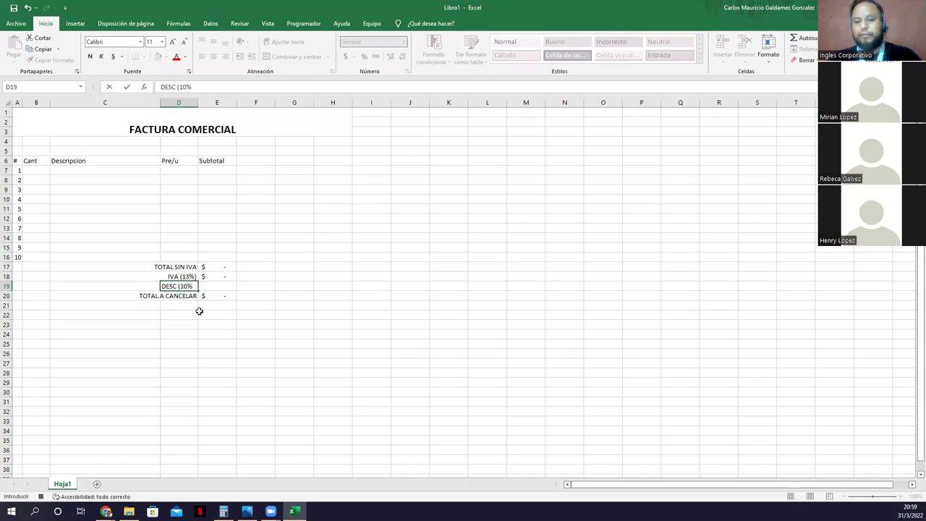
type("(")
key("BackSpace")
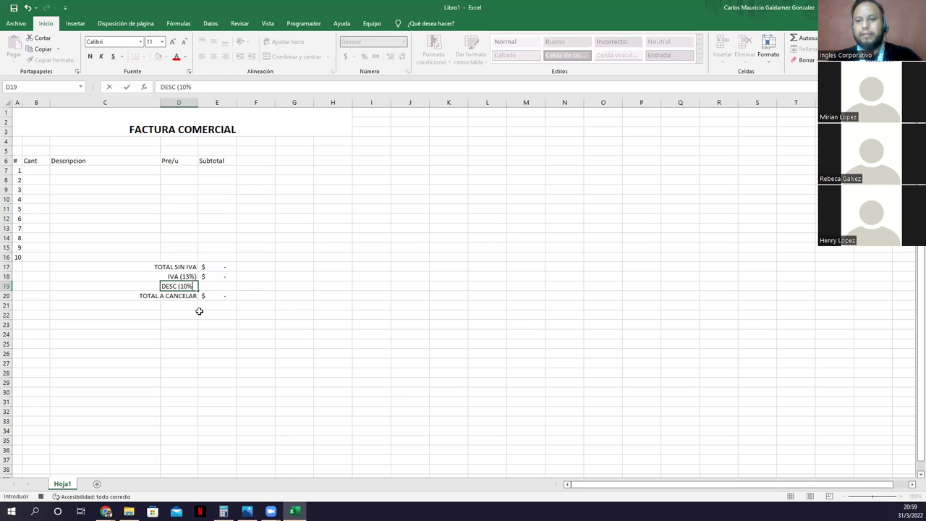
type(")")
key("Tab")
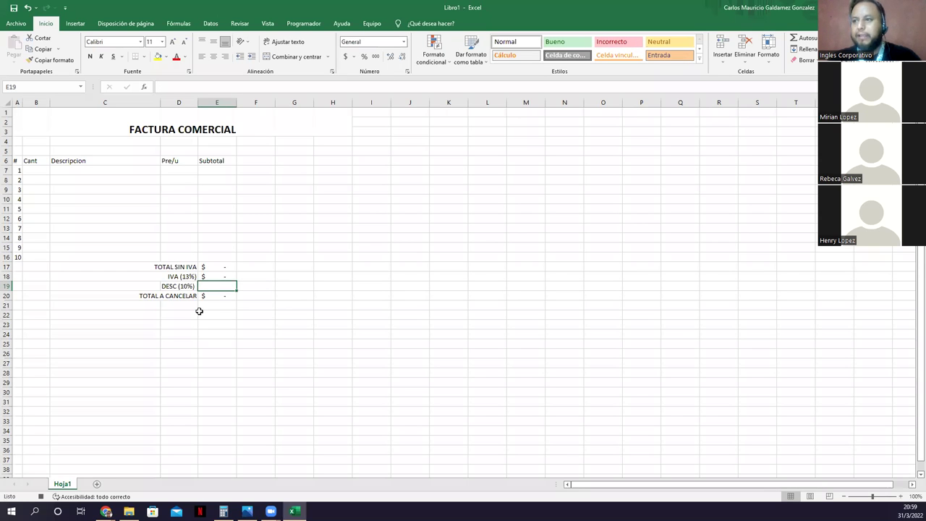
Enter a discount formula in E19 that multiplies the total above by 10.
type("=")
key("Up")
key("Up")
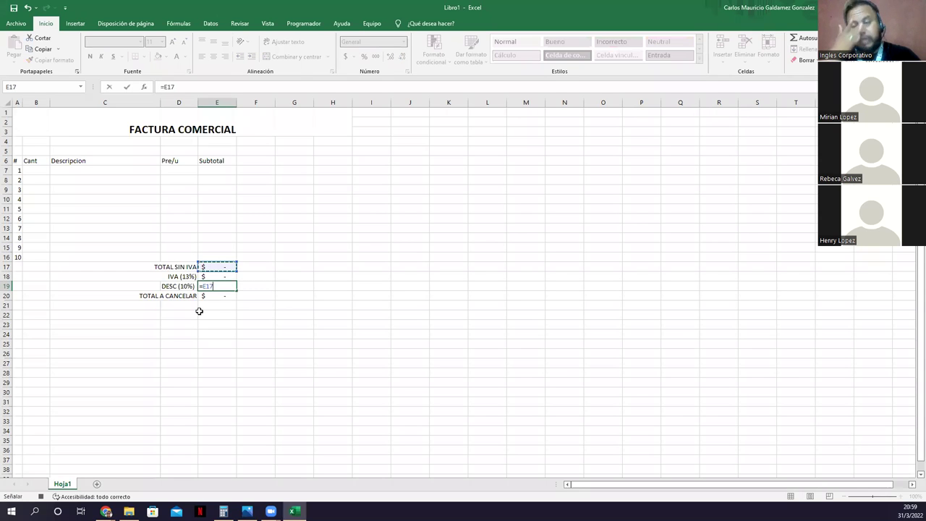
type("*")
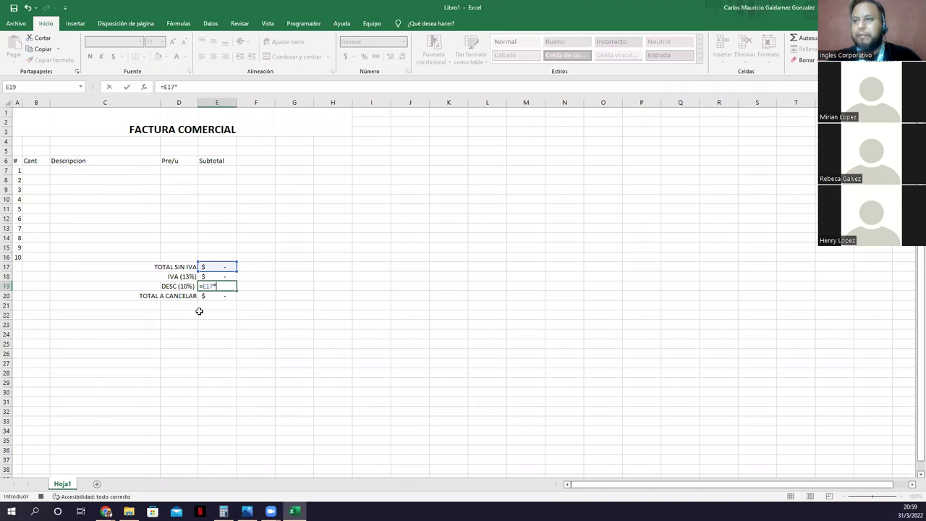
key("Left")
key("BackSpace")
type("d")
key("BackSpace")
type("10")
left_click(198, 309)
Change TOTAL A CANCELAR in E20 to =(E17+E18)-E19.
key("Right")
key("Up")
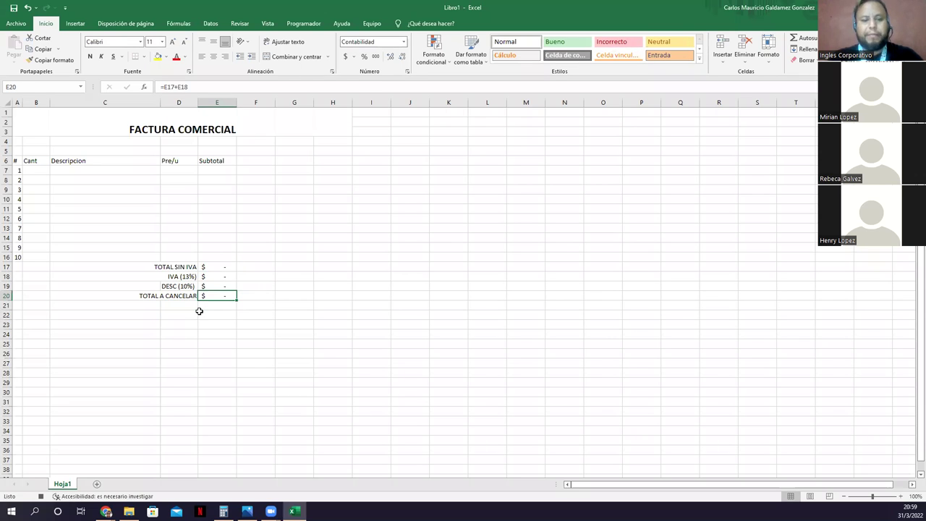
key("F2")
type("(")
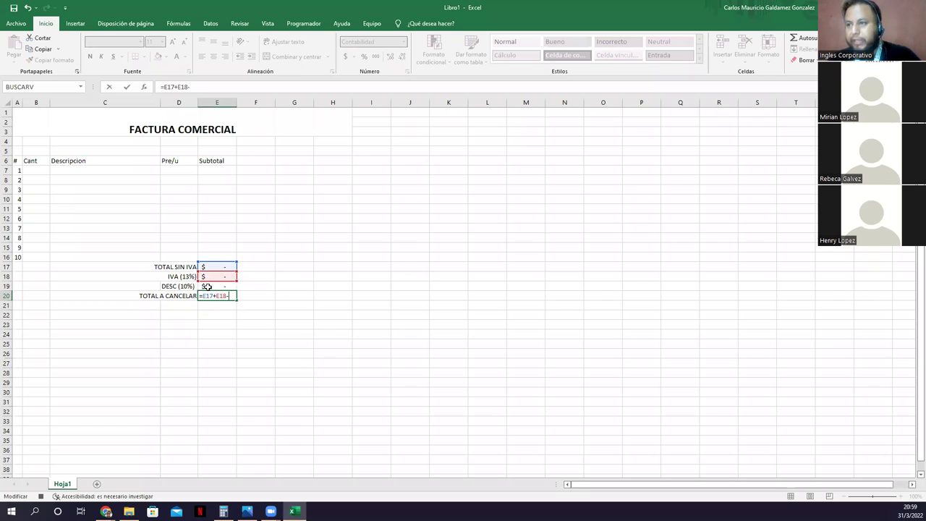
left_click(207, 286)
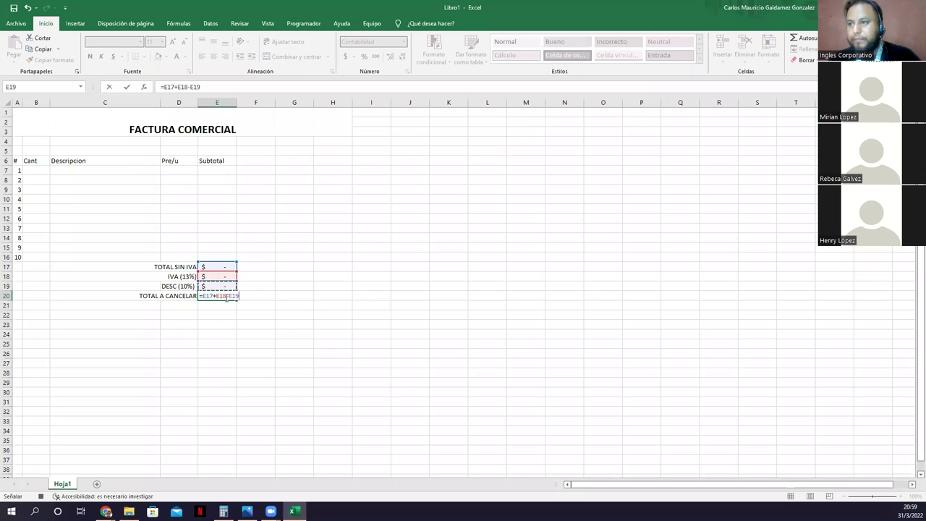
key("F2")
type(")")
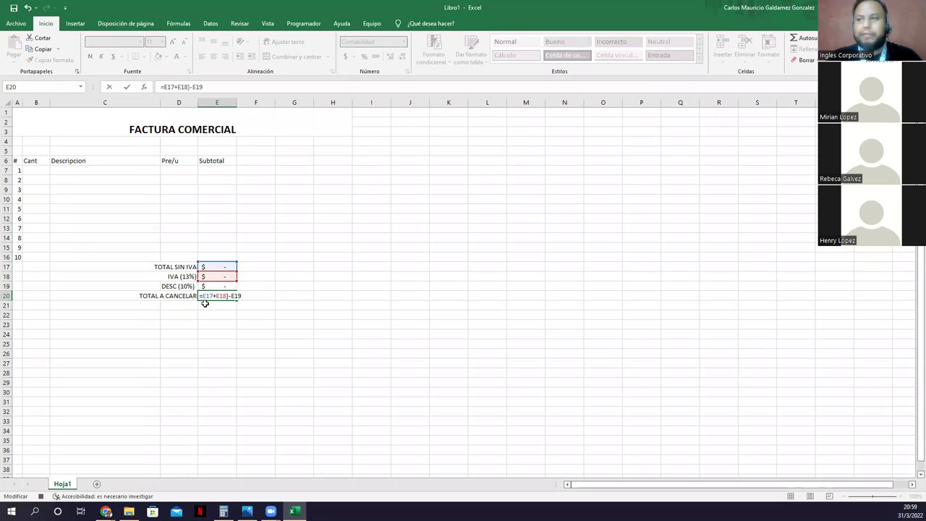
type("(")
key("Return")
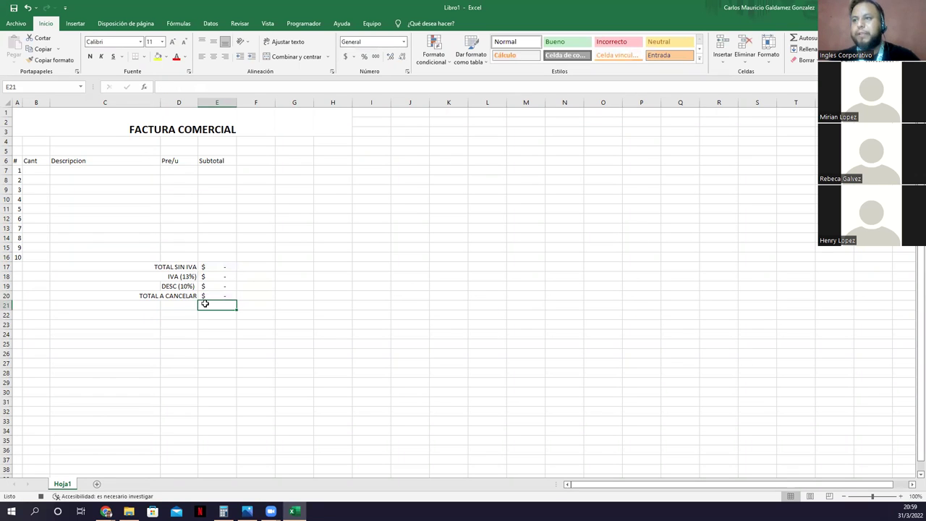
left_click_drag(20, 160, 217, 296)
Apply All Borders to the invoice table and type Fecha and Nombre in B4:B5.
left_click(143, 61)
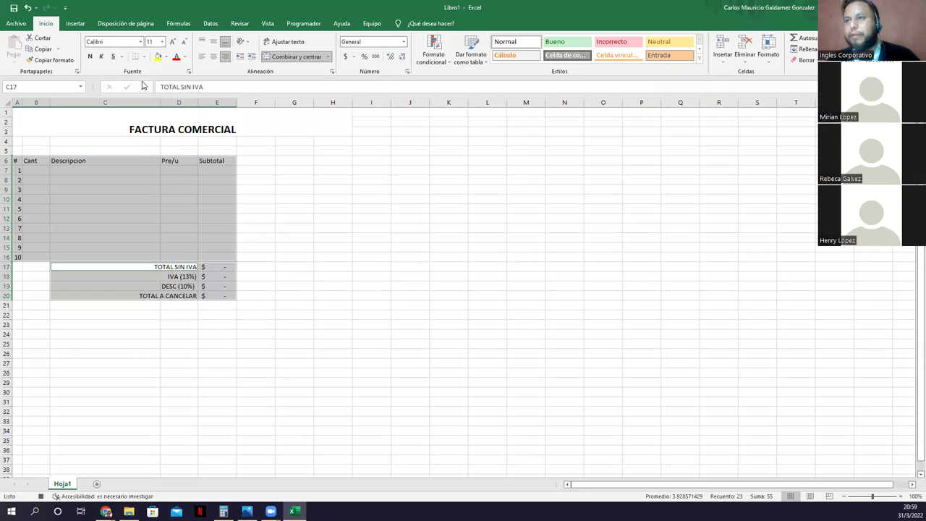
left_click(142, 142)
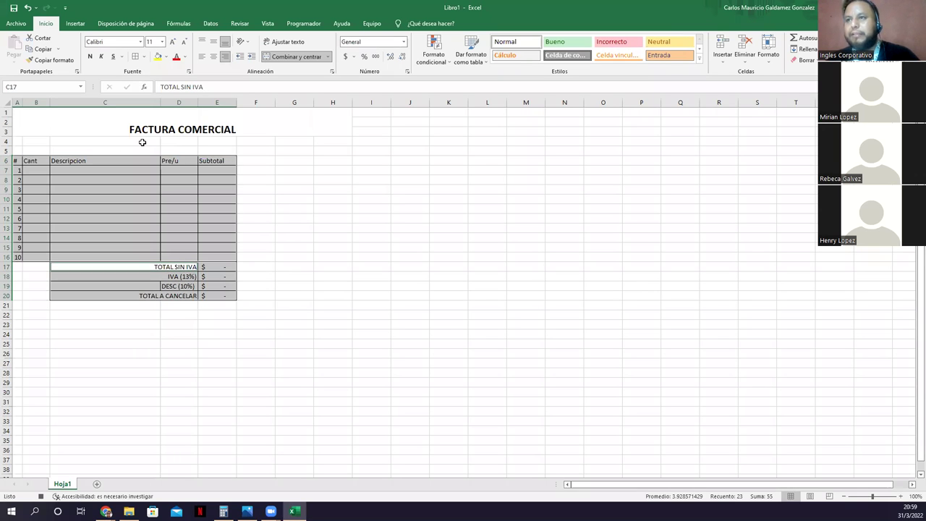
left_click(31, 142)
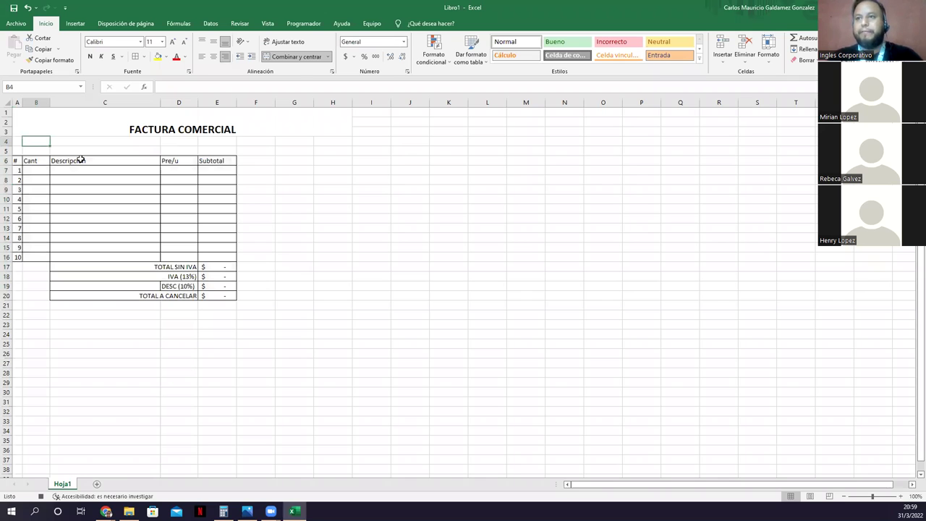
type("Fecha")
key("Return")
type("Nombre")
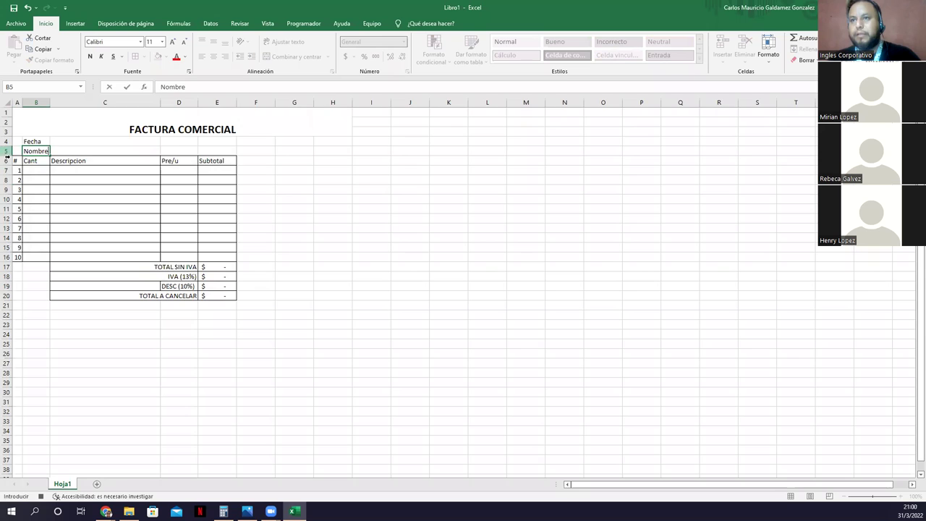
Insert two empty rows above the item table at row 6.
left_click(7, 161)
right_click(7, 161)
left_click(38, 229)
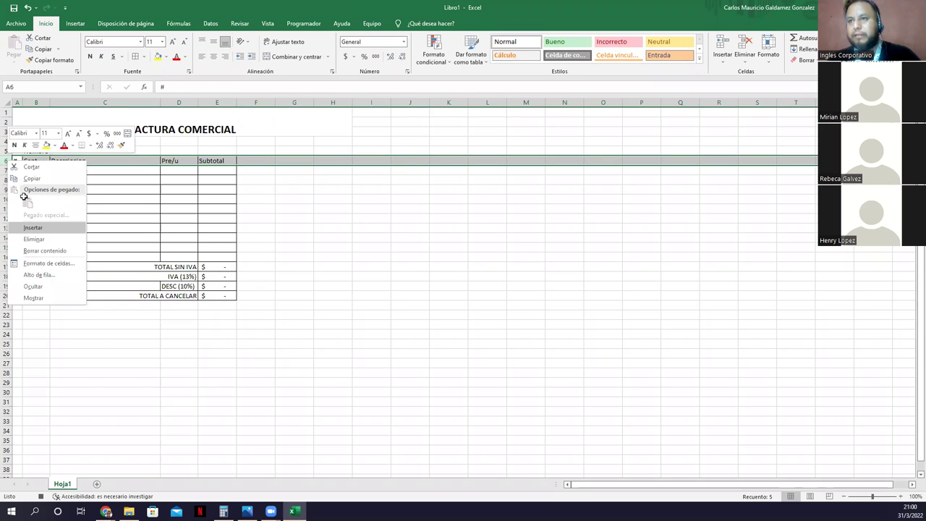
right_click(8, 154)
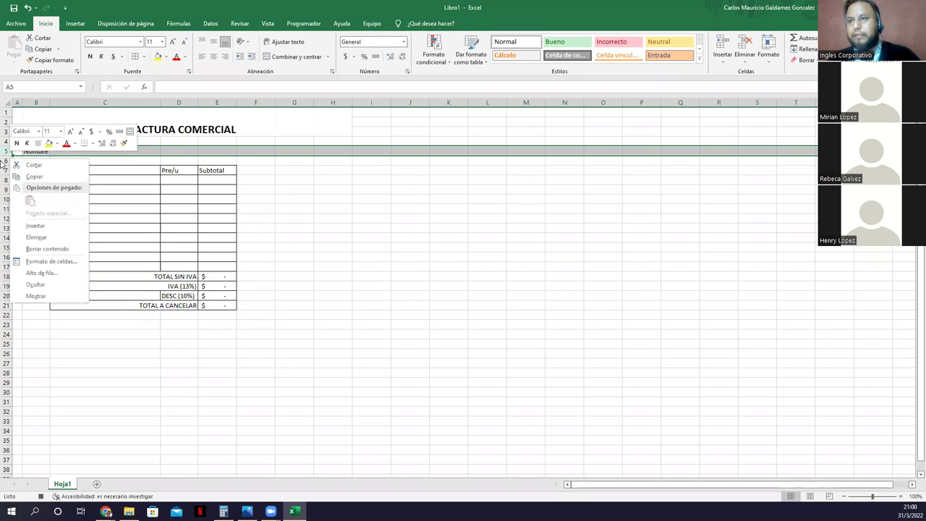
left_click(3, 160)
right_click(4, 160)
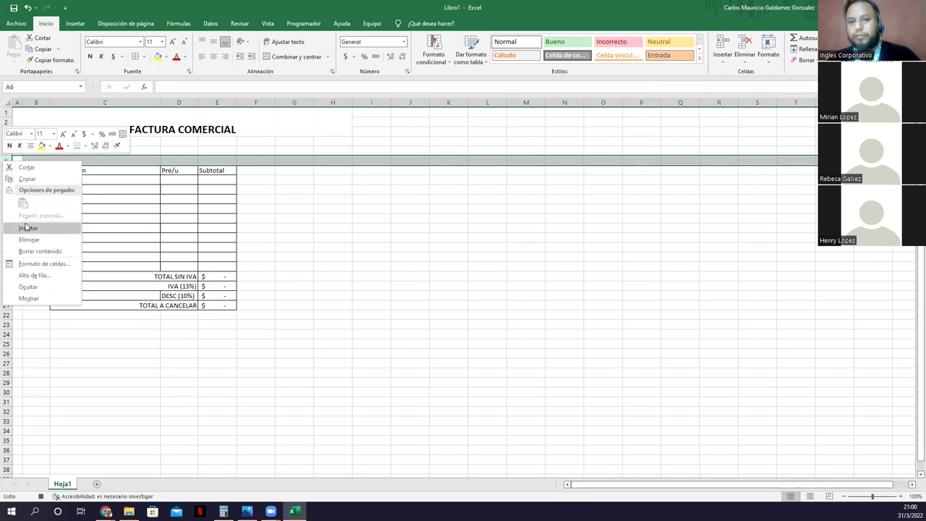
left_click(27, 228)
Add the labels Direccion in B6, Factura # in D4 and NIT in D5.
left_click(36, 162)
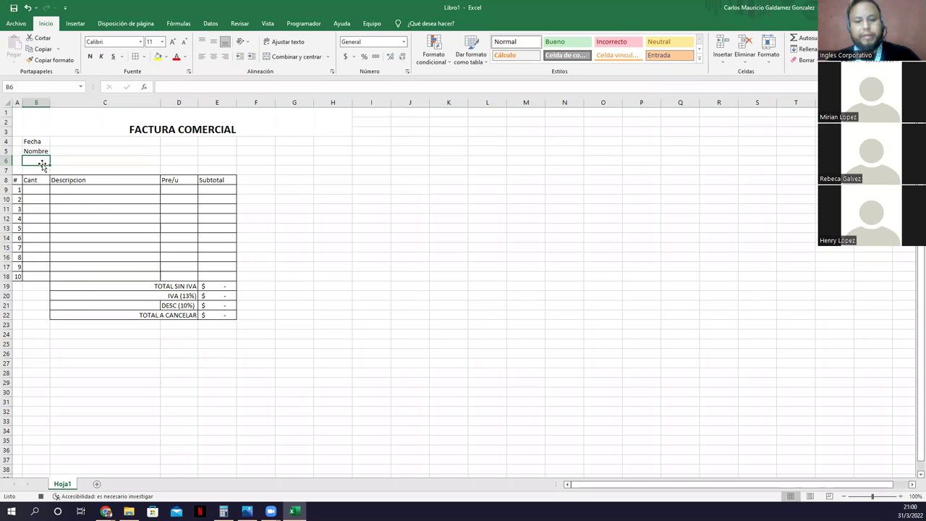
type("Direccion")
key("Right")
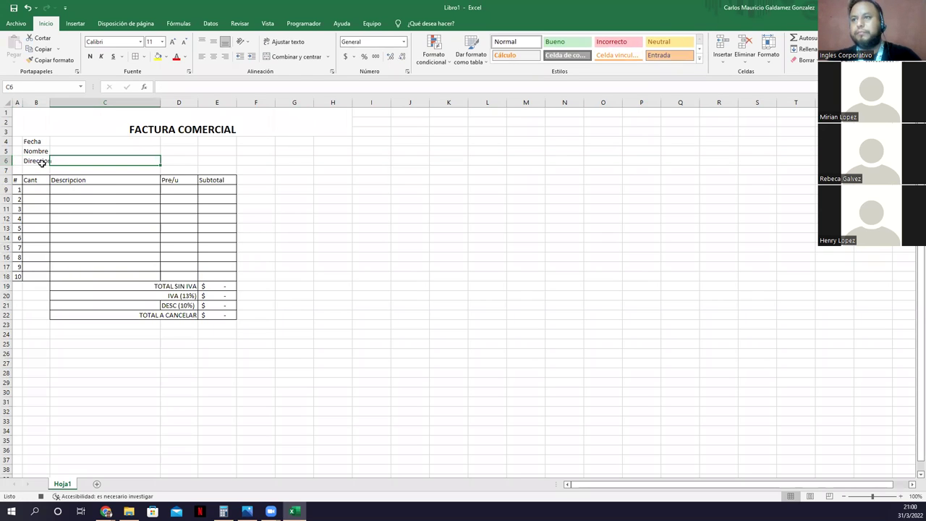
key("Right")
key("Right")
key("Up")
key("Up")
key("Left")
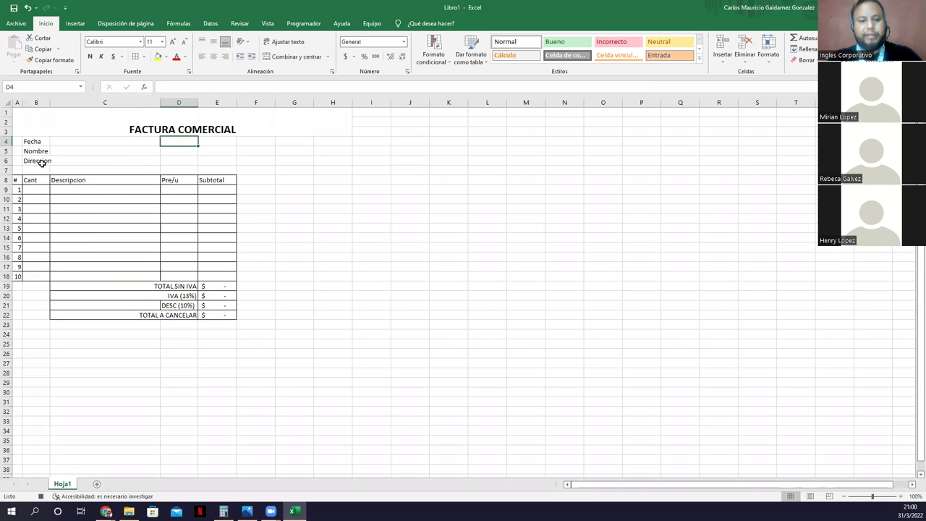
type("Factura #")
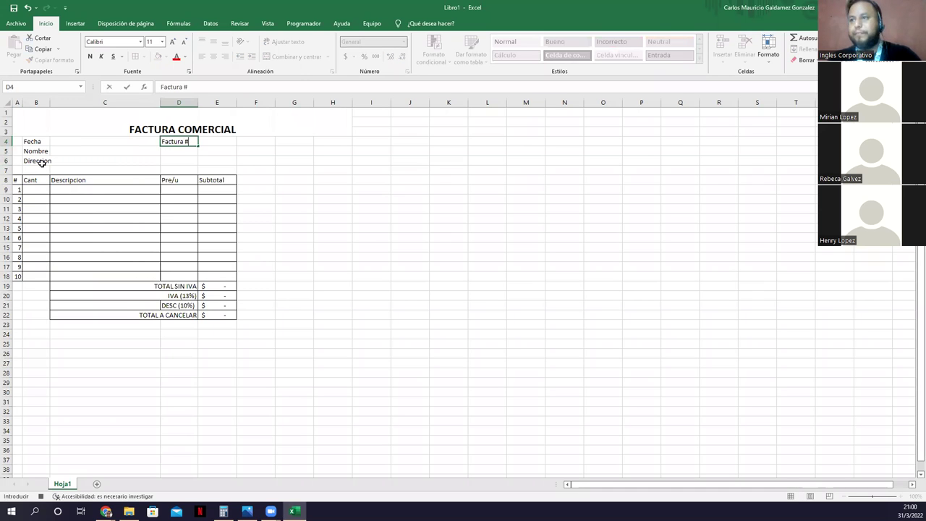
key("Return")
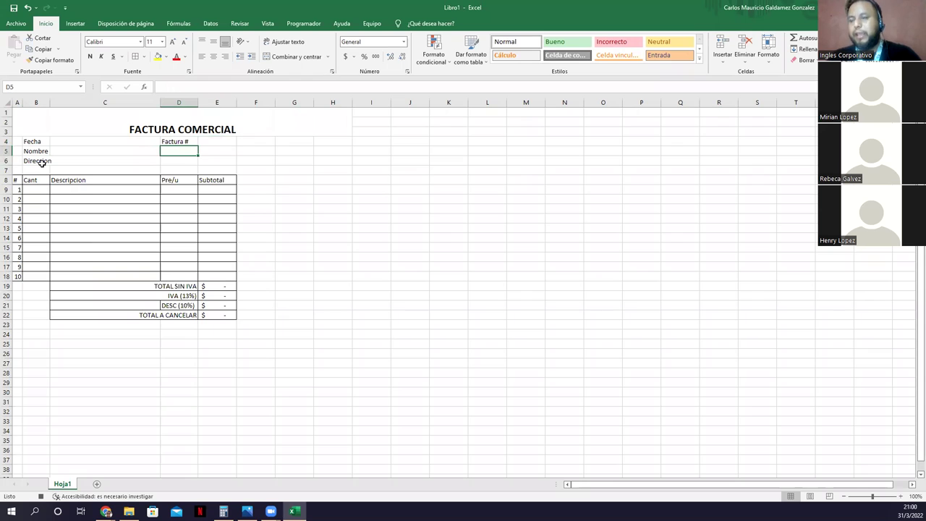
type("NIT:")
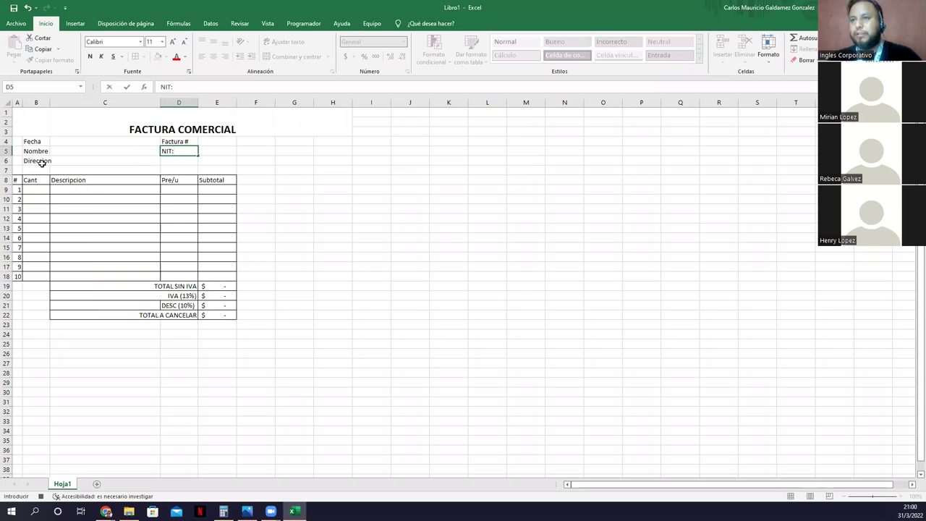
Autofit column B and add colons to make the labels Nombre: and Direccion:.
double_click(49, 104)
left_click(47, 142)
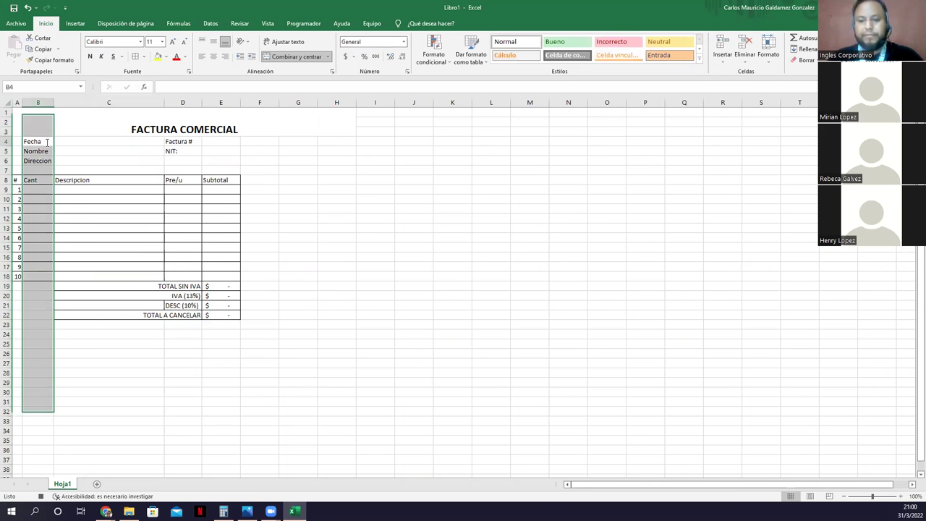
key("Down")
key("F2")
type(":")
key("Return")
key("F2")
type(":")
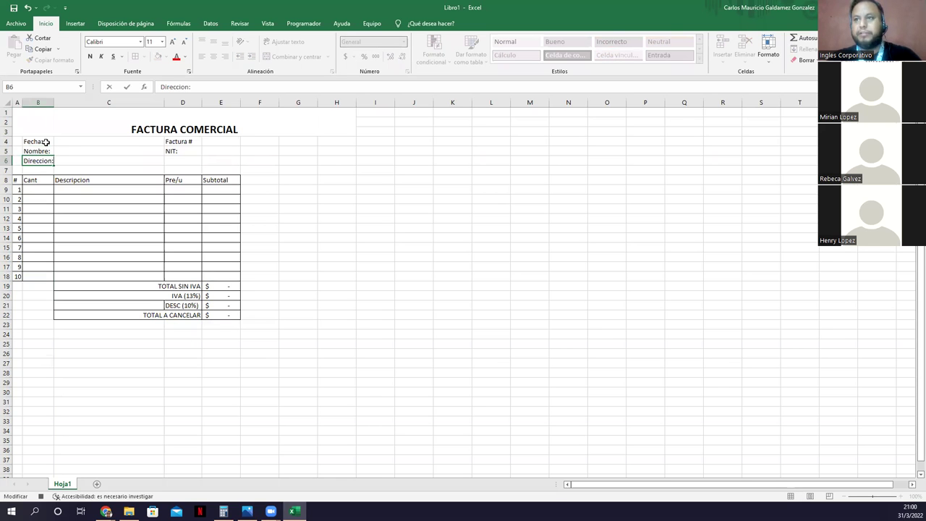
key("Tab")
key("Tab")
key("Up")
key("Up")
key("F2")
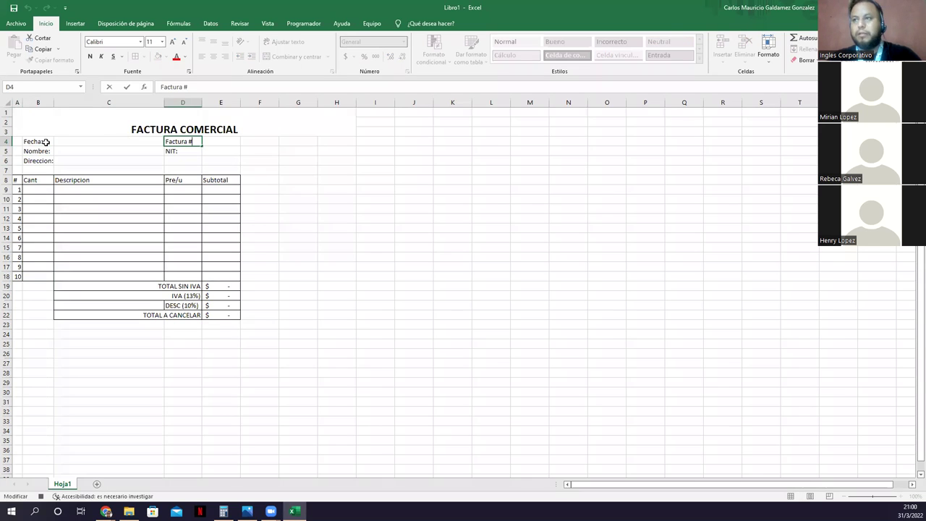
Put borders around the entry cells C4:C6 and E4:E5.
type(":")
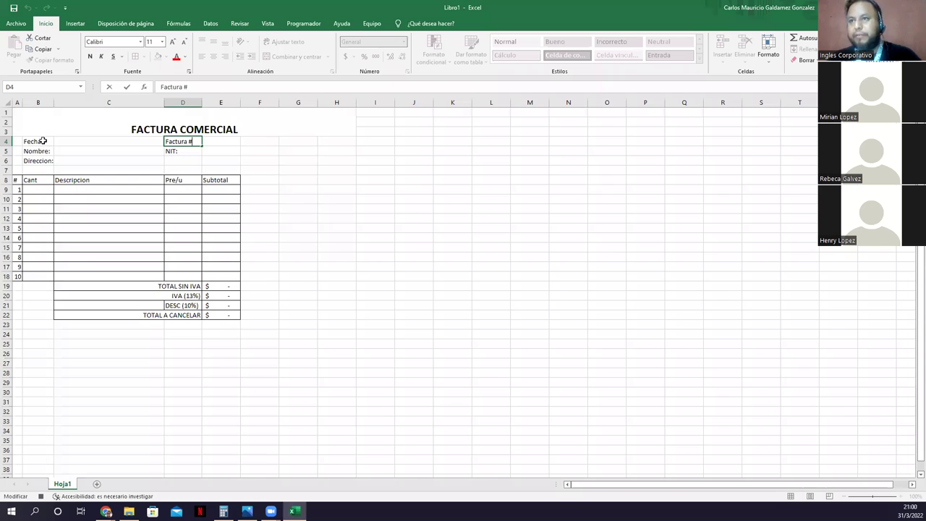
left_click_drag(46, 141, 43, 161)
left_click_drag(121, 138, 124, 159)
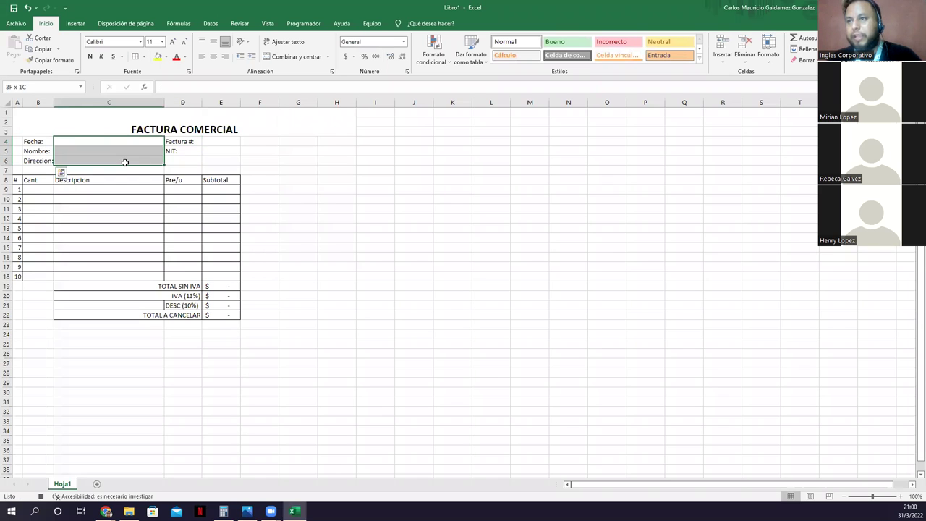
left_click_drag(215, 141, 215, 149, "ctrl")
left_click(135, 56)
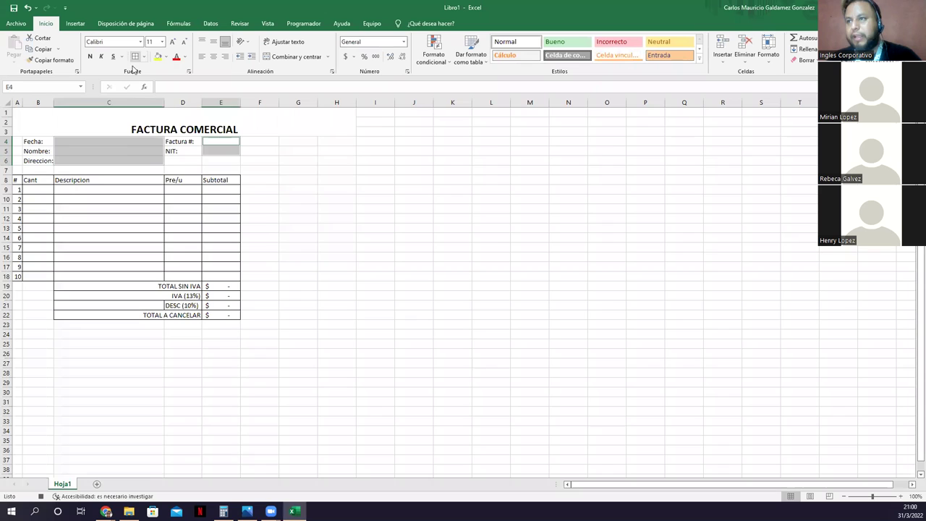
Right-align the field labels in B4:B6 and D4:D5.
left_click_drag(33, 141, 36, 160)
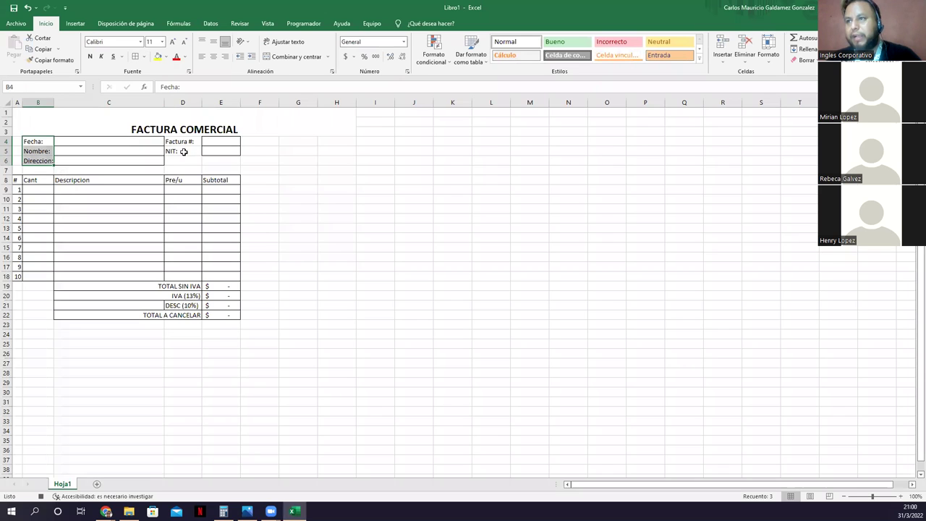
left_click_drag(183, 142, 182, 151, "ctrl")
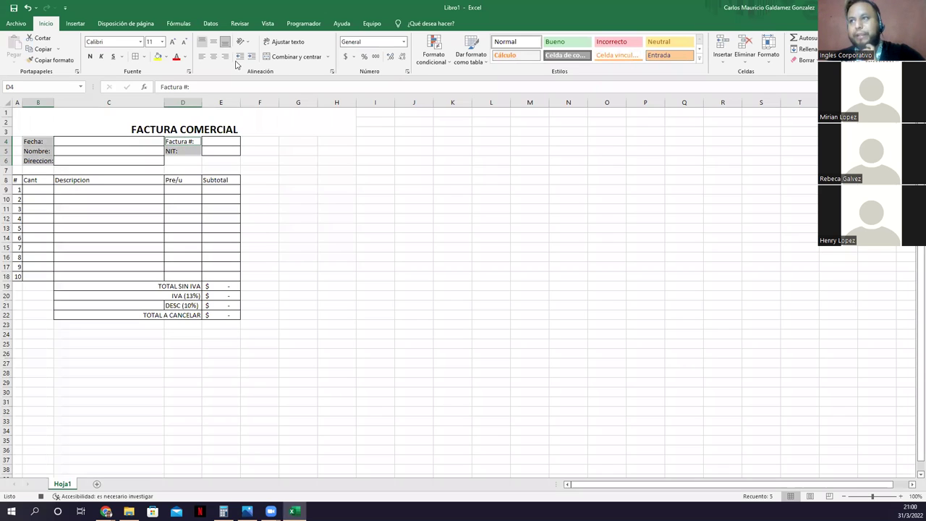
left_click(225, 57)
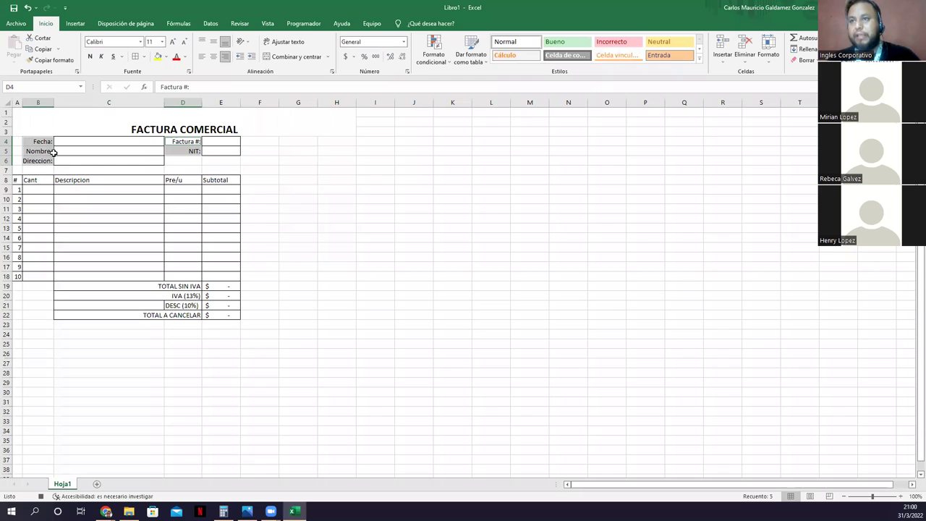
Unmerge the title from A1:H3 and merge and centre it across A1:F3.
left_click(79, 118)
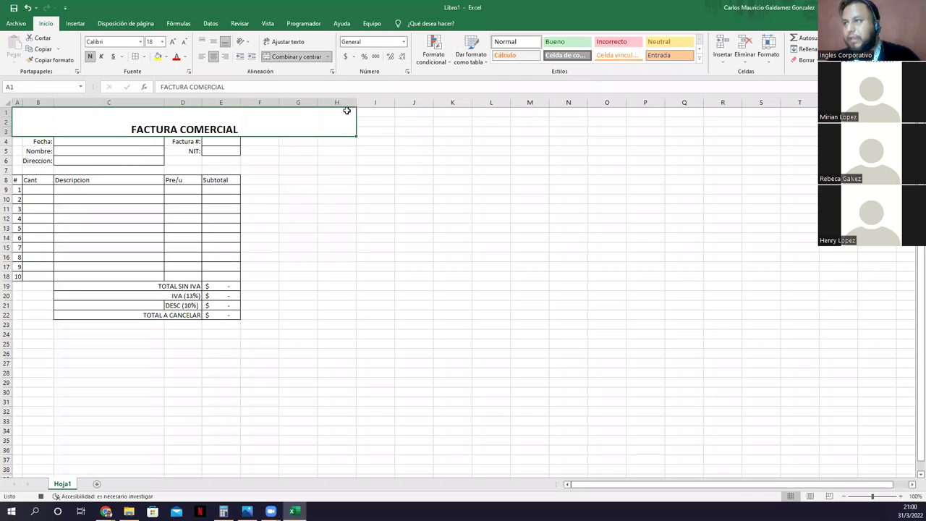
left_click(295, 57)
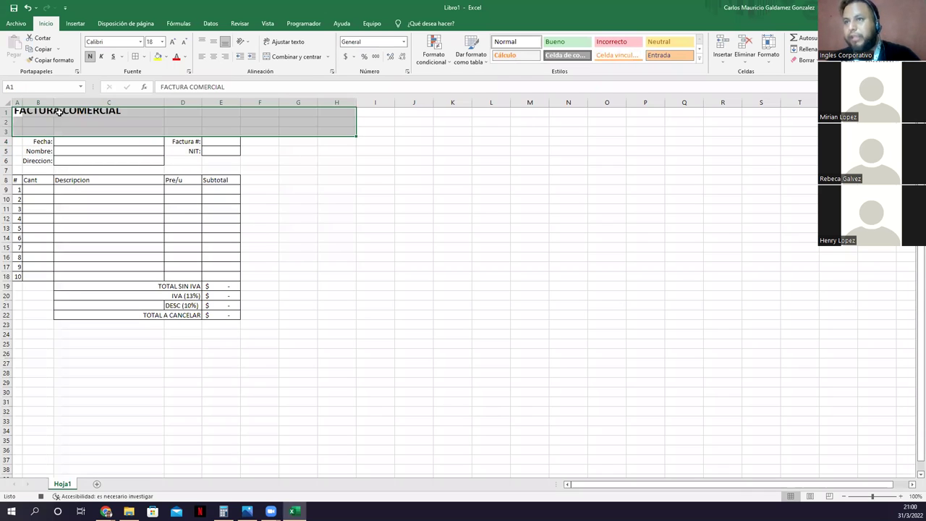
left_click(20, 112)
left_click(256, 126, "shift")
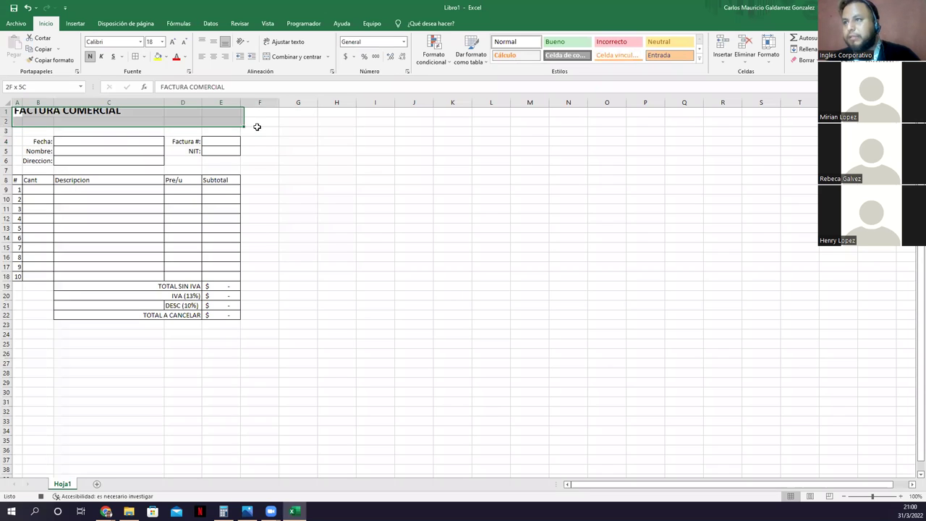
left_click(283, 58)
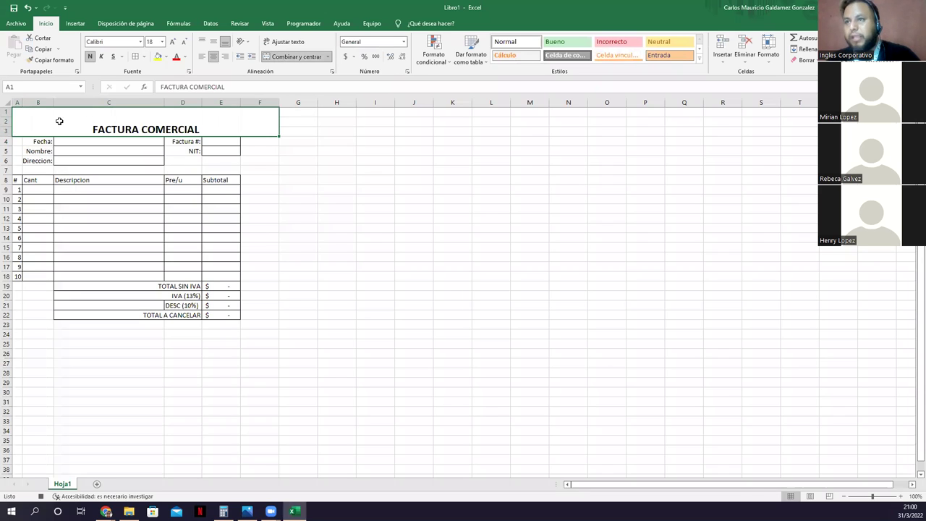
Frame A1:F24 with a Thick Outside Border and middle-align the title vertically.
left_click(68, 330, "shift")
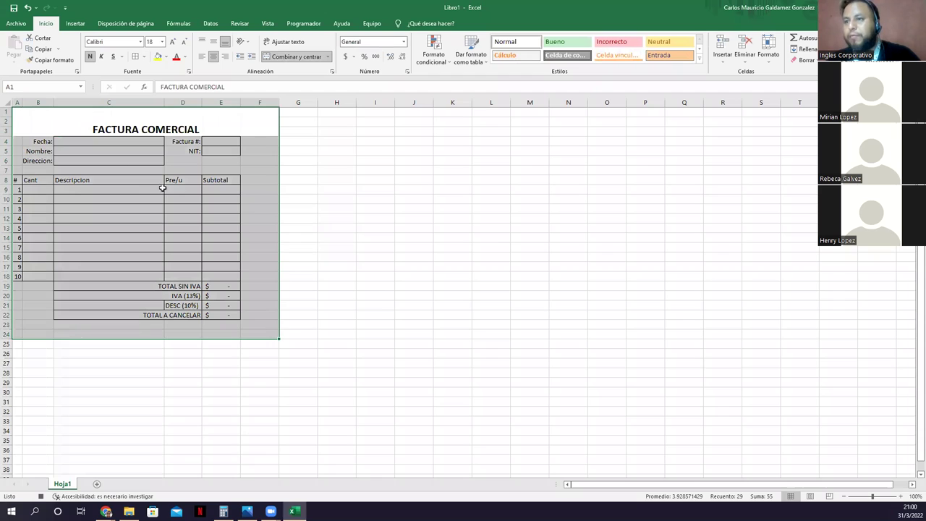
left_click(144, 57)
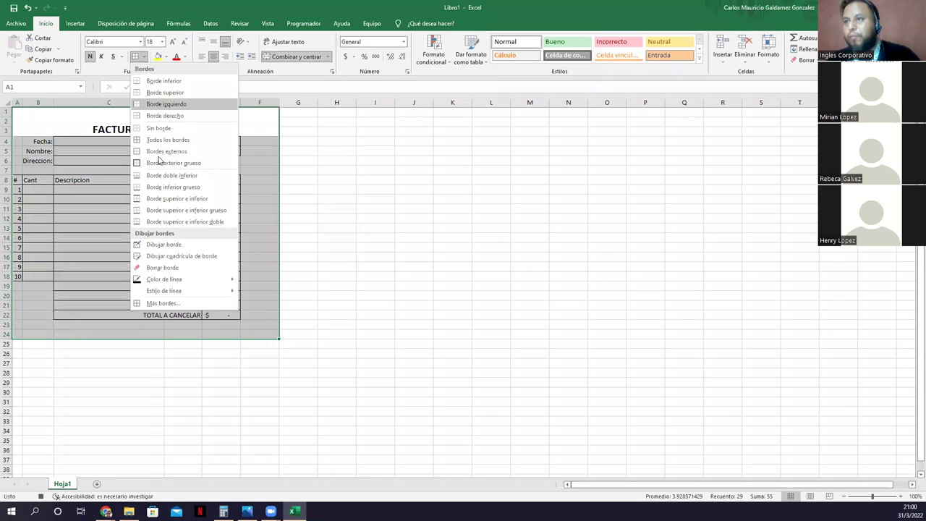
left_click(160, 163)
left_click_drag(179, 201, 184, 204)
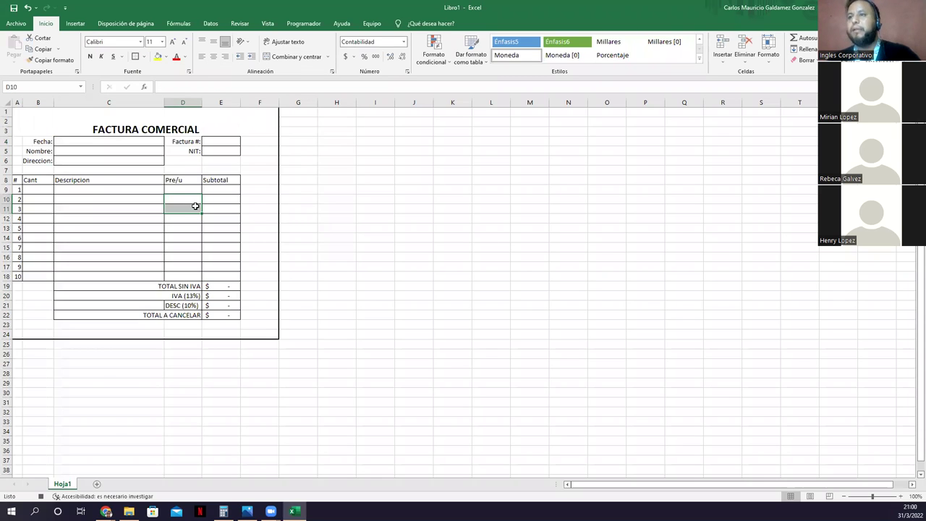
left_click(108, 134)
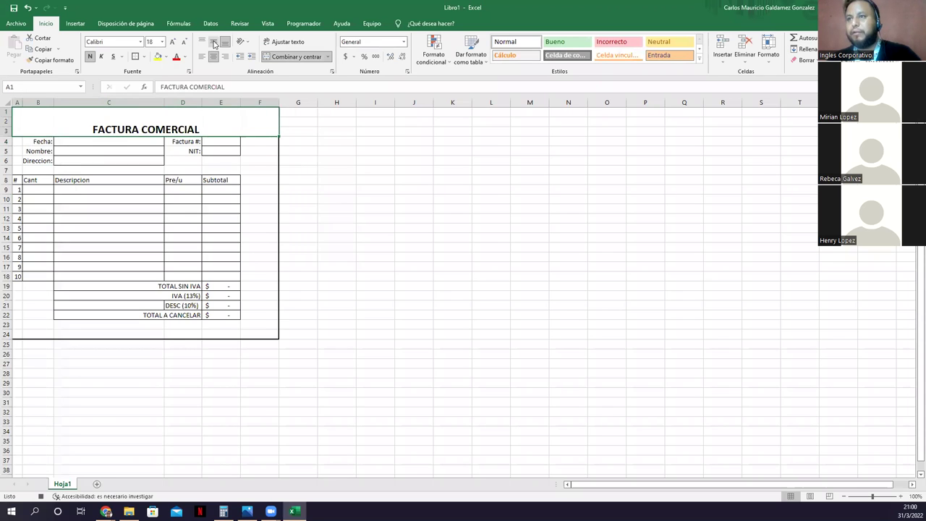
left_click(213, 42)
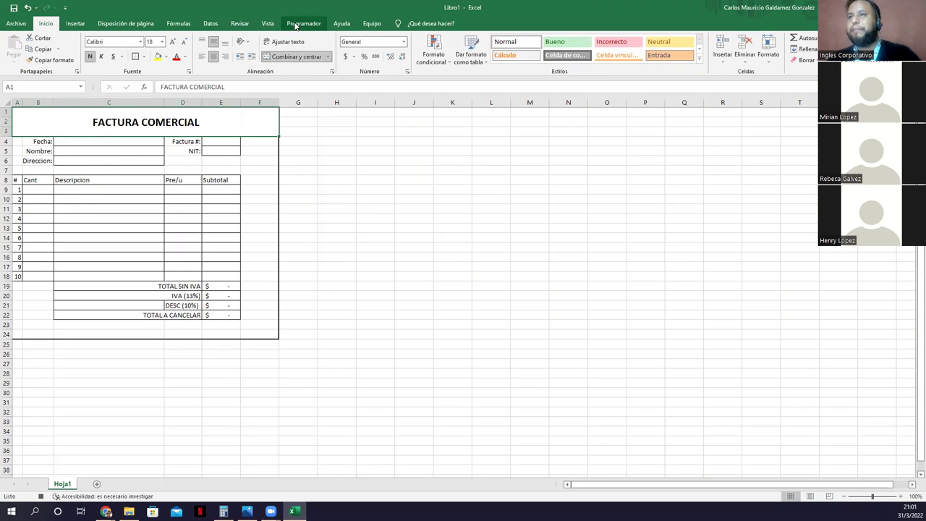
On the Programador tab, add a blank test sheet Hoja2.
left_click(297, 24)
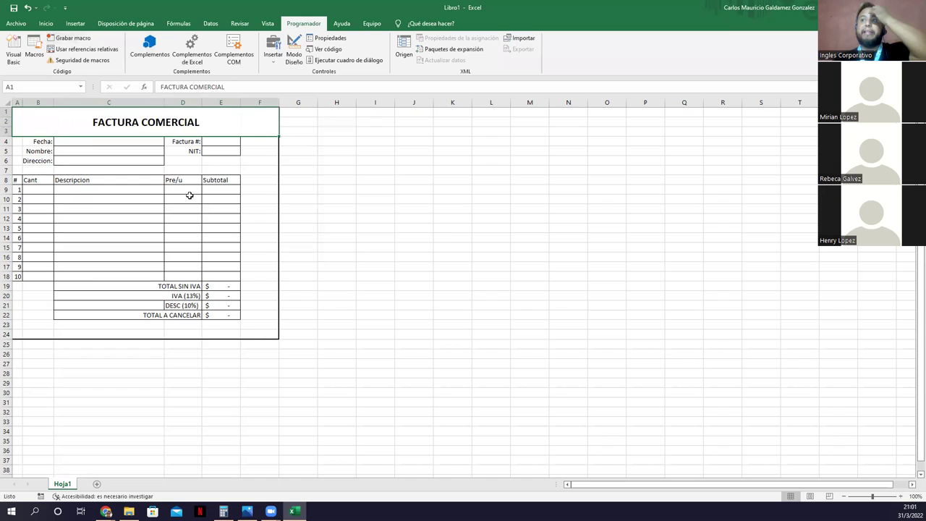
left_click(144, 220)
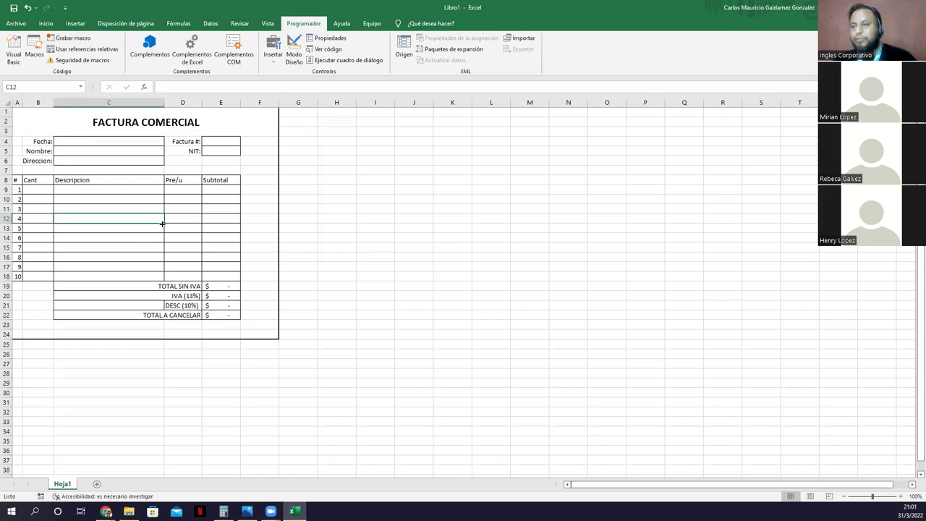
left_click(39, 189)
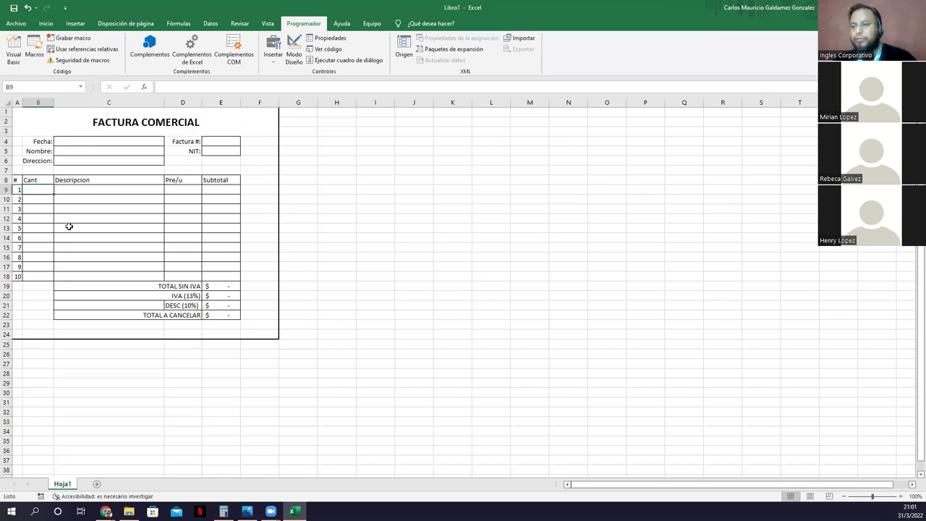
left_click(96, 484)
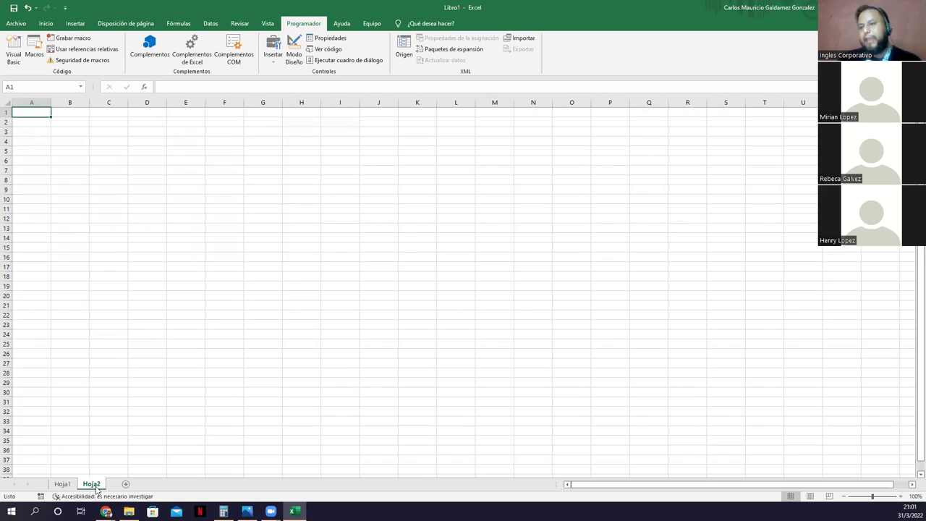
Run the FormatFactura macro on Hoja2, then delete that test sheet.
left_click(34, 46)
left_click(615, 193)
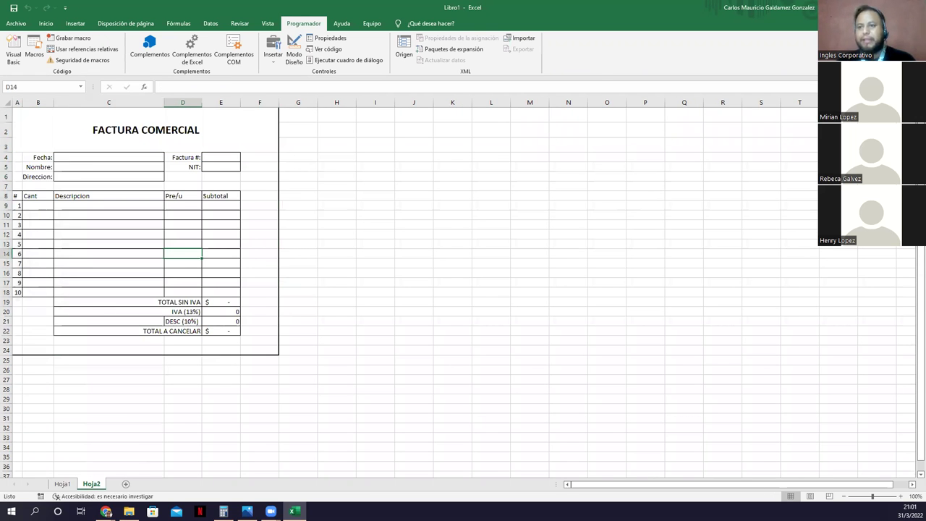
left_click(64, 483)
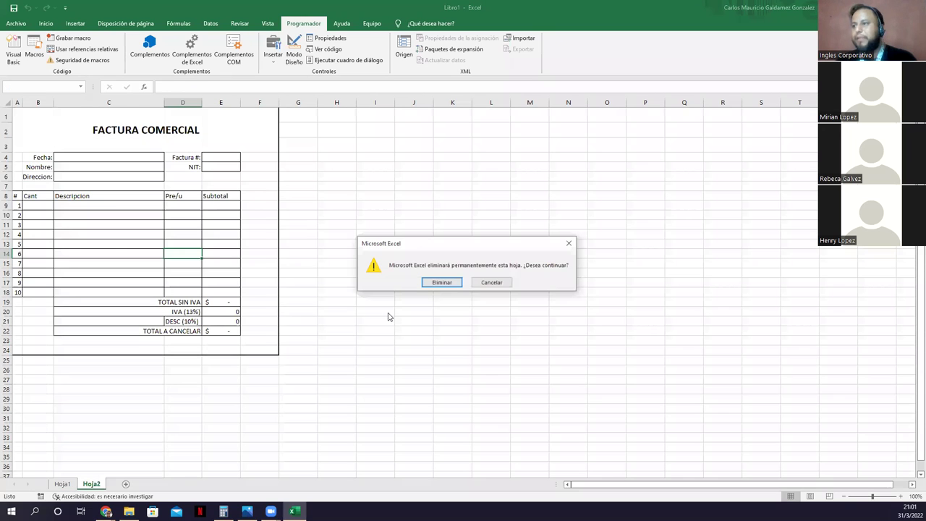
left_click(439, 281)
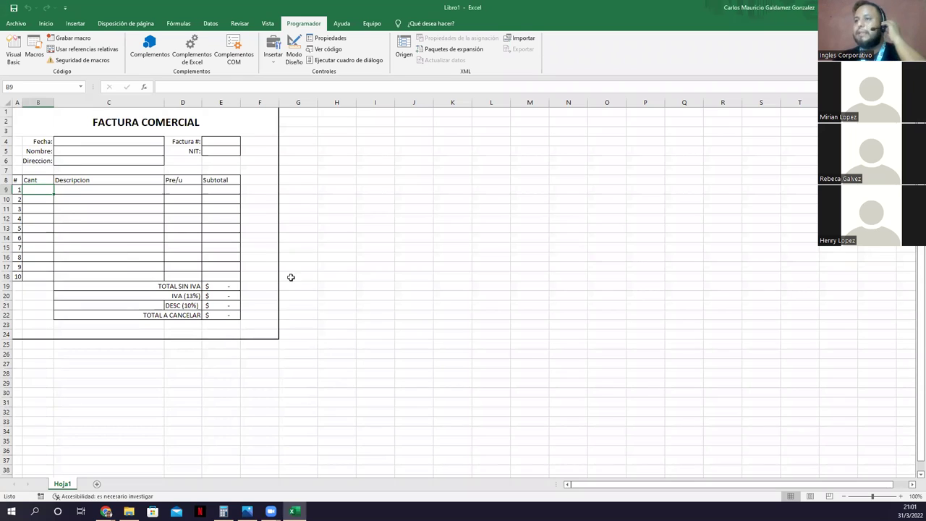
Fill the Fecha, Nombre and Direccion cells C4:C6 with sample text.
left_click(102, 143)
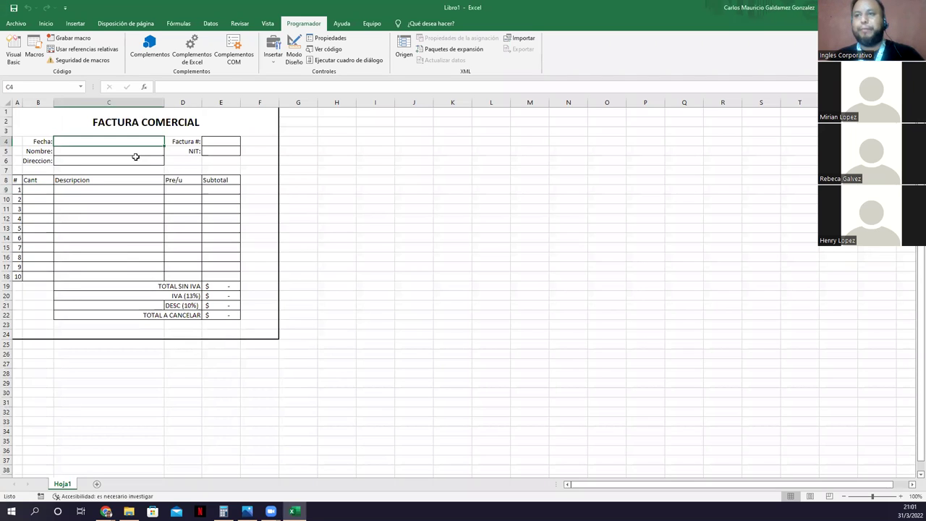
type("ljhkj")
key("Return")
type("gfhgfh")
key("Return")
type("fghj")
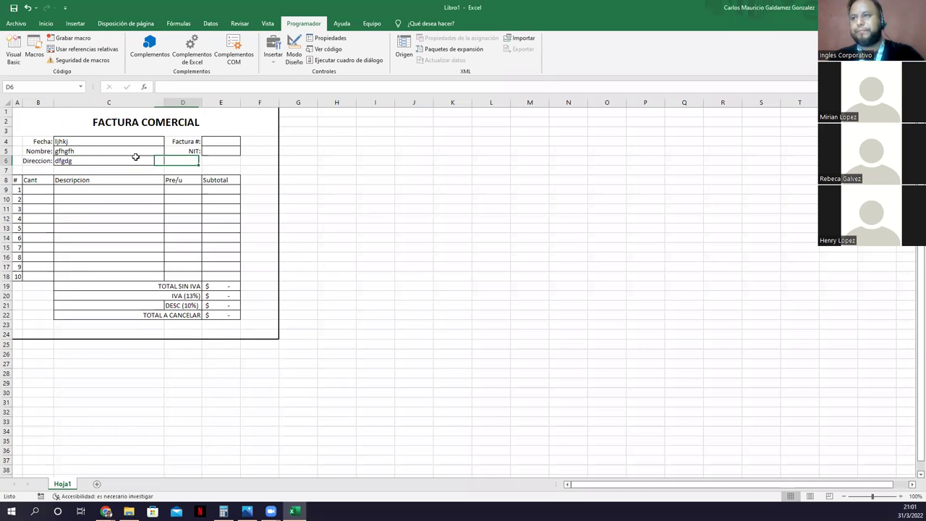
key("Tab")
key("Tab")
Enter a sample invoice number and NIT value in E4:E5.
key("Page_Down")
key("Page_Down")
key("Page_Up")
key("Page_Up")
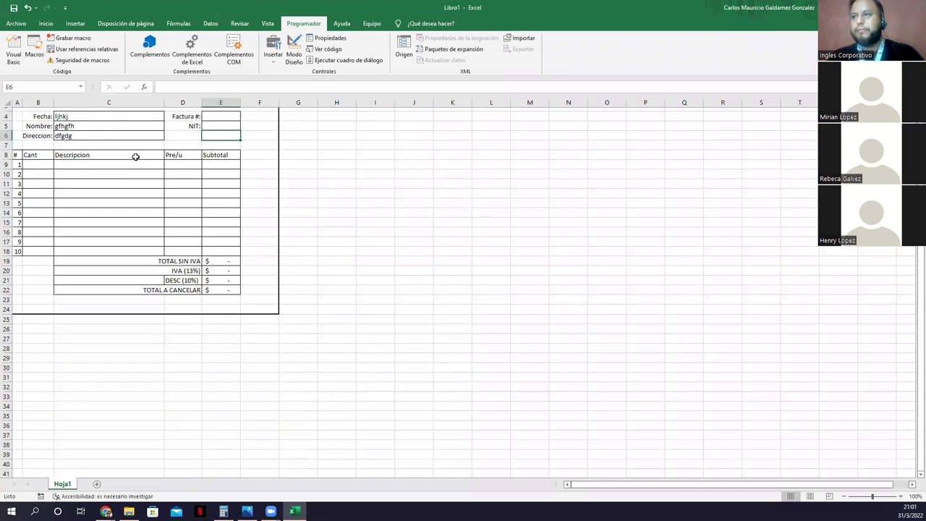
key("Up")
key("Up")
type("12321321")
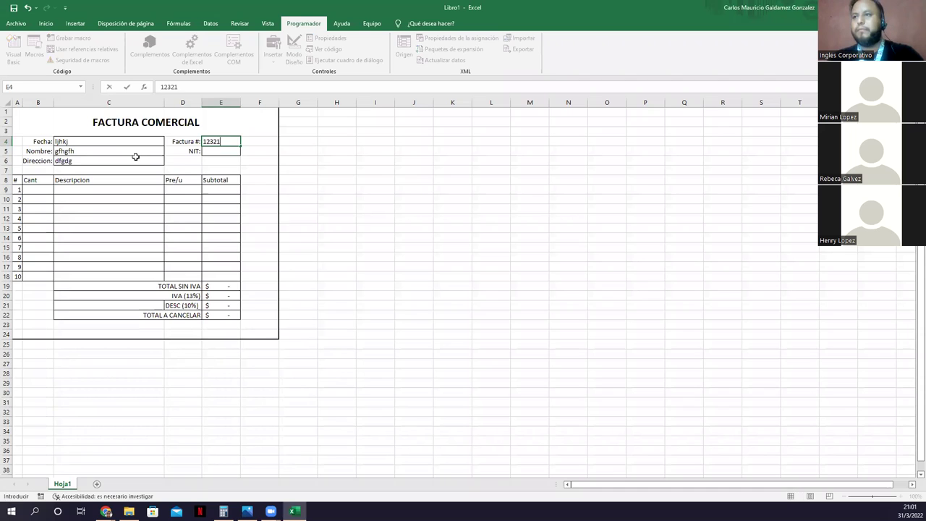
key("Return")
type("3454435435")
key("Return")
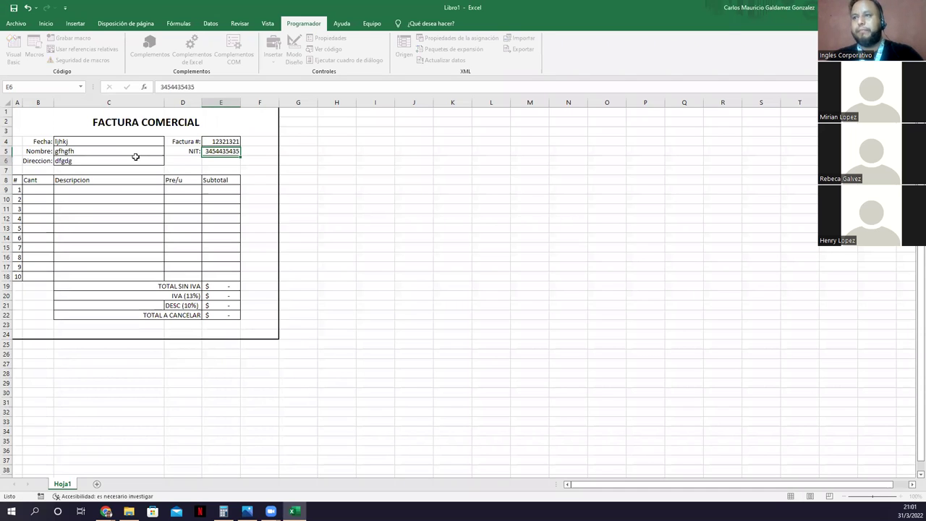
Enter quantities 3, 4, 5, 6, 4, 6, 3, 6, 3, 3 in B9:B18.
key("Down")
key("Down")
key("Down")
key("Left")
key("Left")
key("Left")
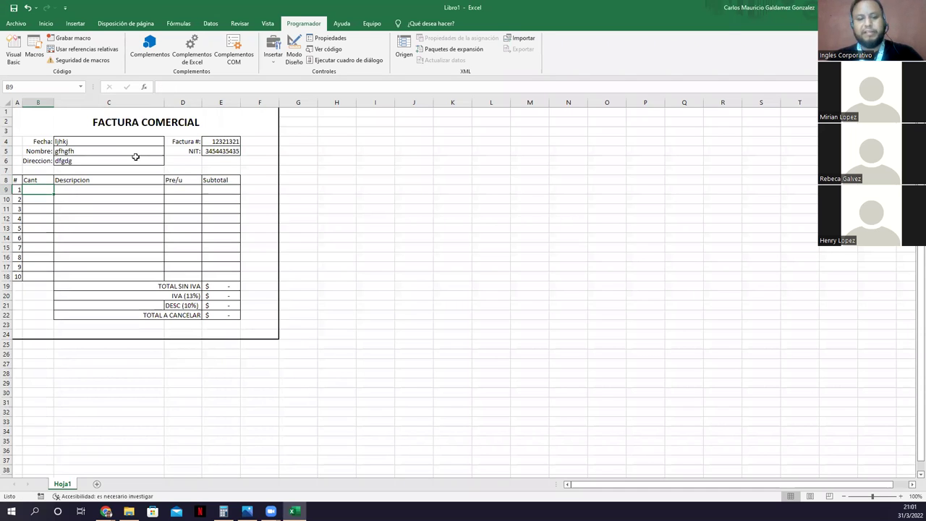
type("3")
key("Return")
type("4")
key("Return")
type("5")
key("Return")
type("6")
key("Return")
type("4 6 3 6 3")
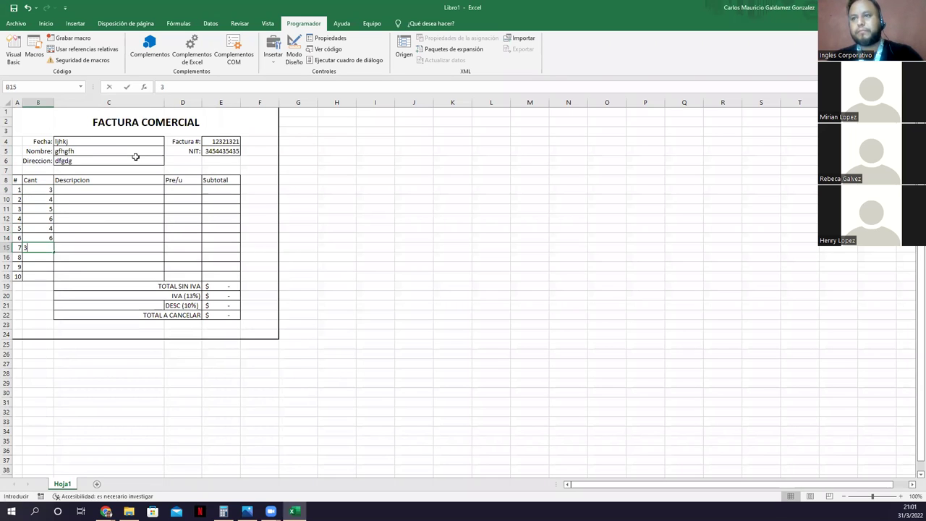
key("ctrl+Return")
key("Return")
type("3")
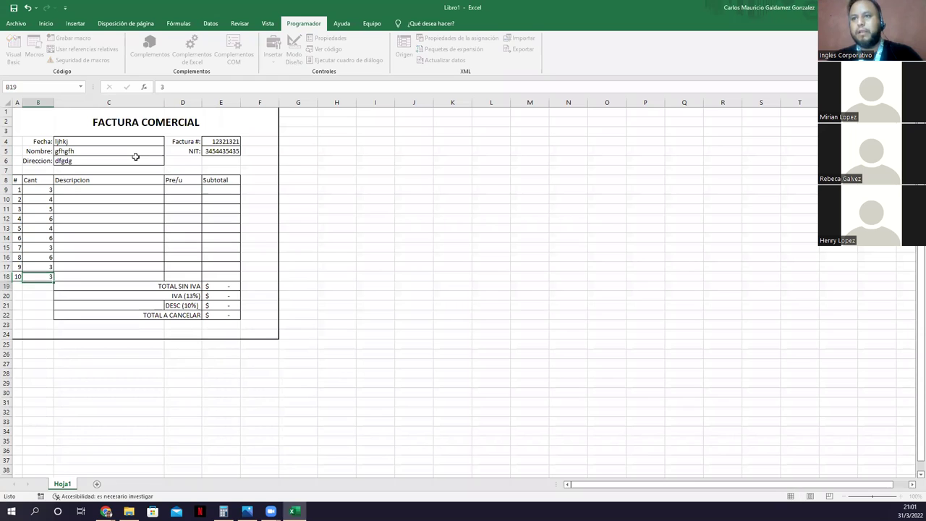
Type sample descriptions into the Descripcion cells, working upward from row 18.
key("Tab")
type("sdfsdf")
key("Up")
type("sdfsdf")
key("Up")
type("dfs")
key("Up")
type("fgf")
key("Up")
type("fgf")
key("Up")
key("Up")
type("gh")
key("Up")
type("gh")
Restore the overwritten Descripcion header and add the last sample description.
key("Return")
key("ctrl+z")
key("Down")
key("Down")
type("dgf")
key("Tab")
Enter unit prices 5, 6.5, 7, 6, 8, 6, 7, 5, 6, 4 in D9:D18.
key("Up")
key("Right")
key("Left")
type("5")
key("Return")
type("6.5")
key("Return")
type("7")
key("Return")
type("6")
key("Return")
type("8")
key("Return")
type("6")
key("Return")
type("7")
key("Return")
type("5")
key("Return")
type("6")
key("Return")
type("4")
key("Return")
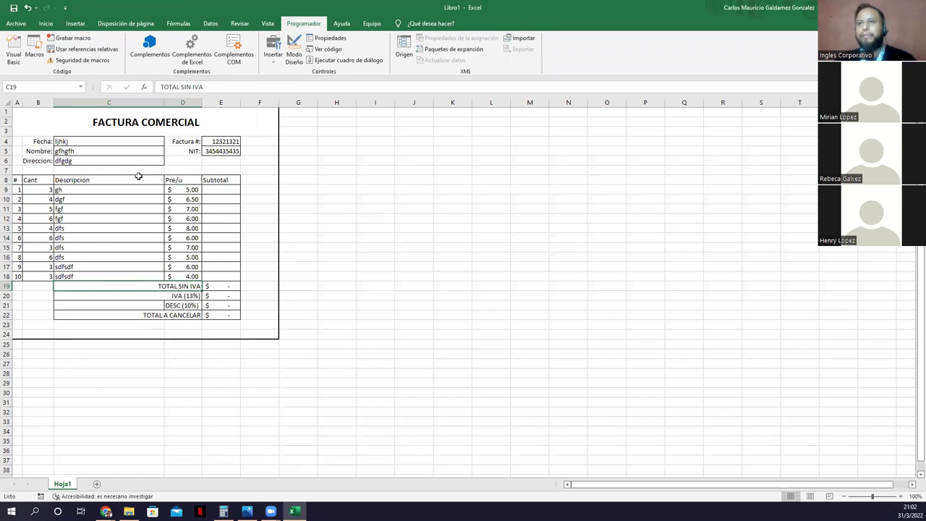
Start recording a new macro named Subtotales2.
left_click(36, 55)
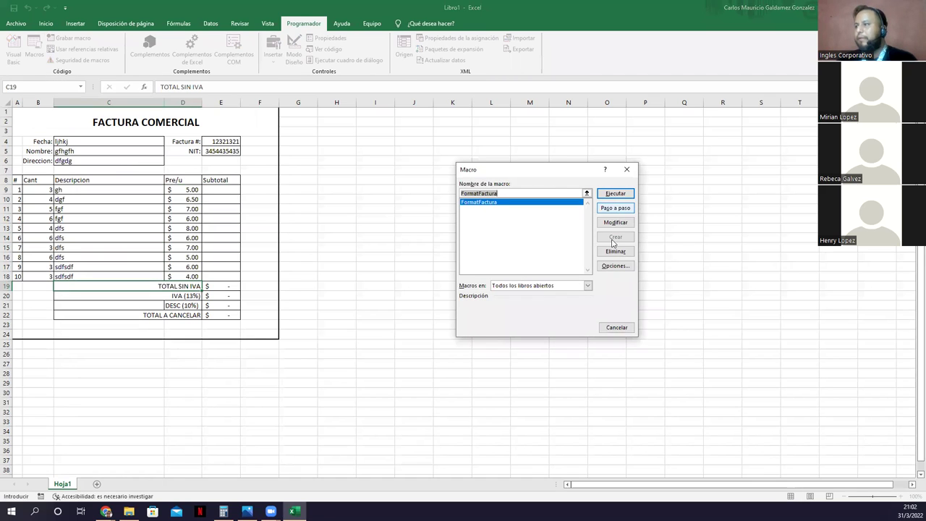
left_click(626, 170)
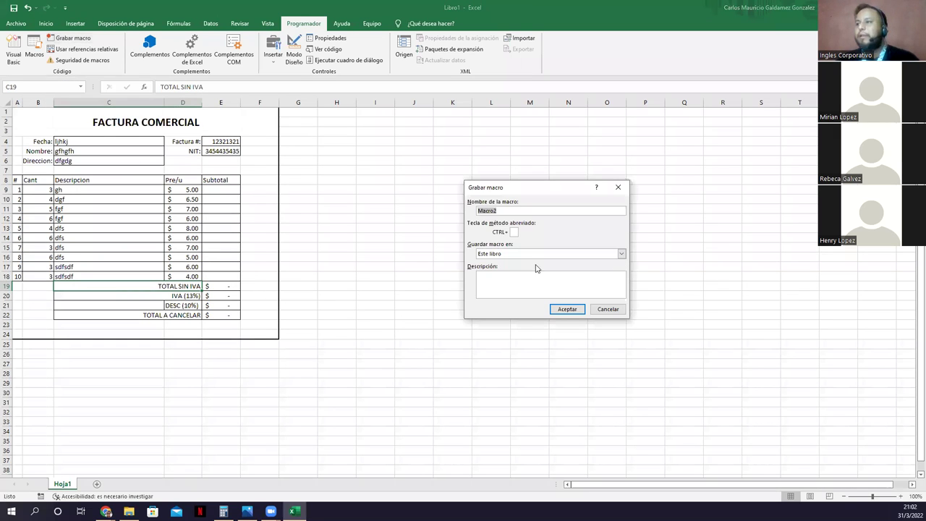
type("Subtotales2")
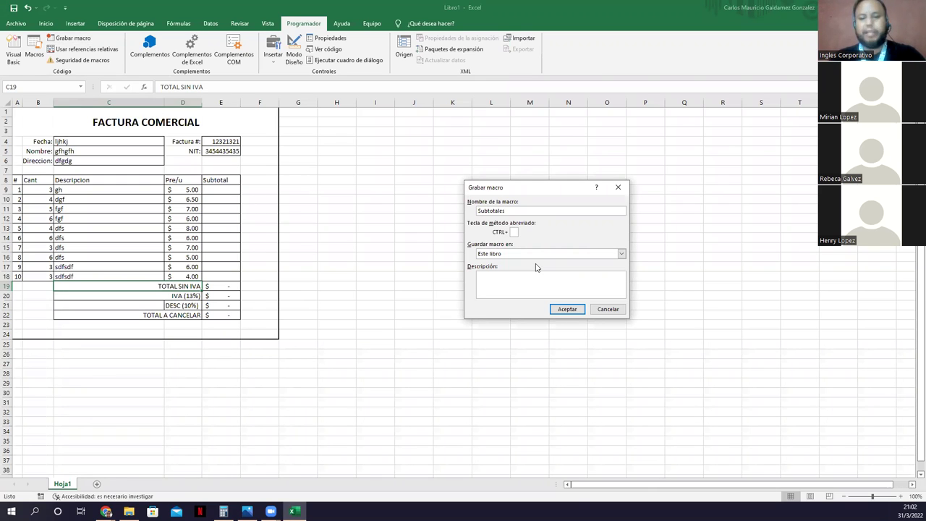
left_click(566, 308)
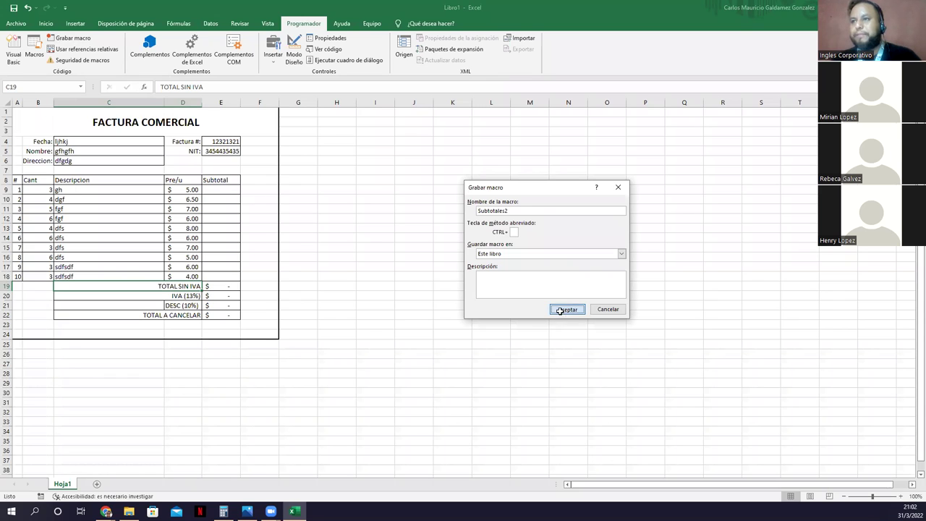
Enter =B9*D9 in E9, fill it down to E18, and stop recording.
left_click(216, 188)
type("=")
key("Left")
key("Left")
key("Left")
type("*")
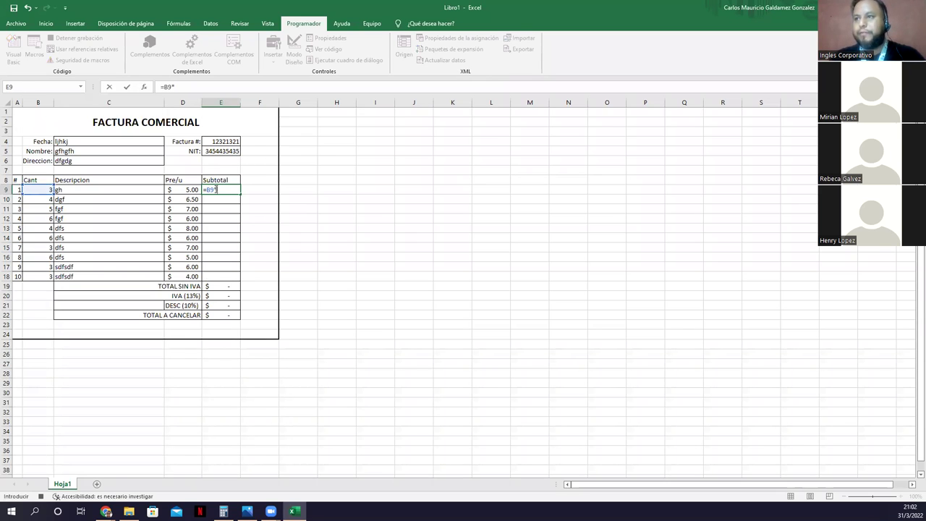
key("Left")
key("ctrl+Return")
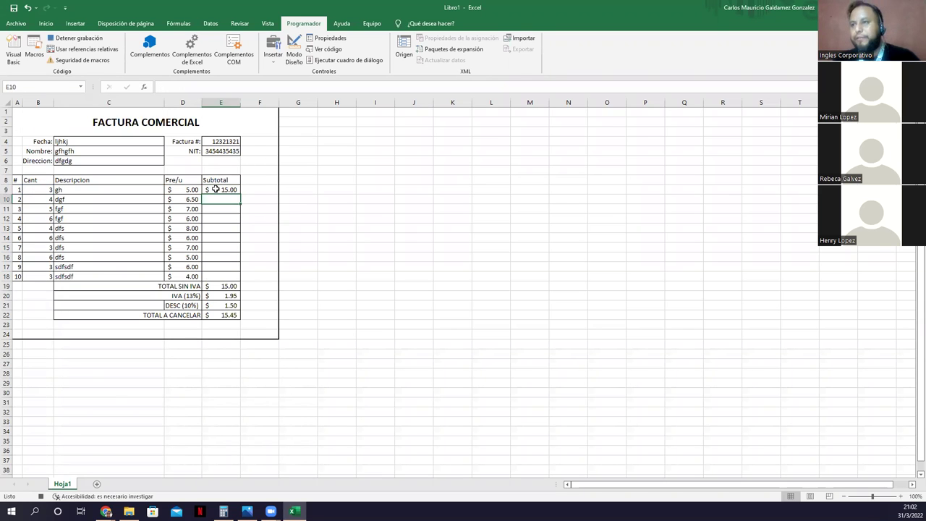
left_click_drag(234, 249, 234, 276)
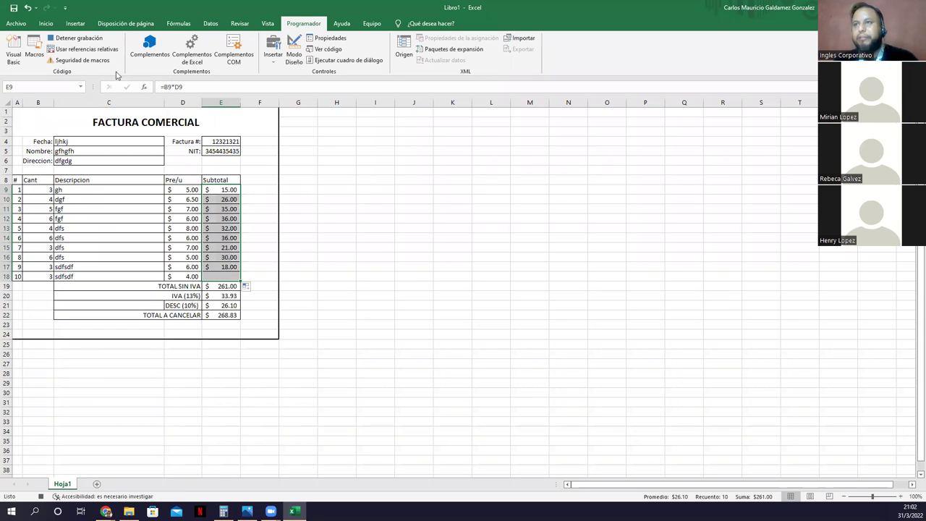
left_click(72, 38)
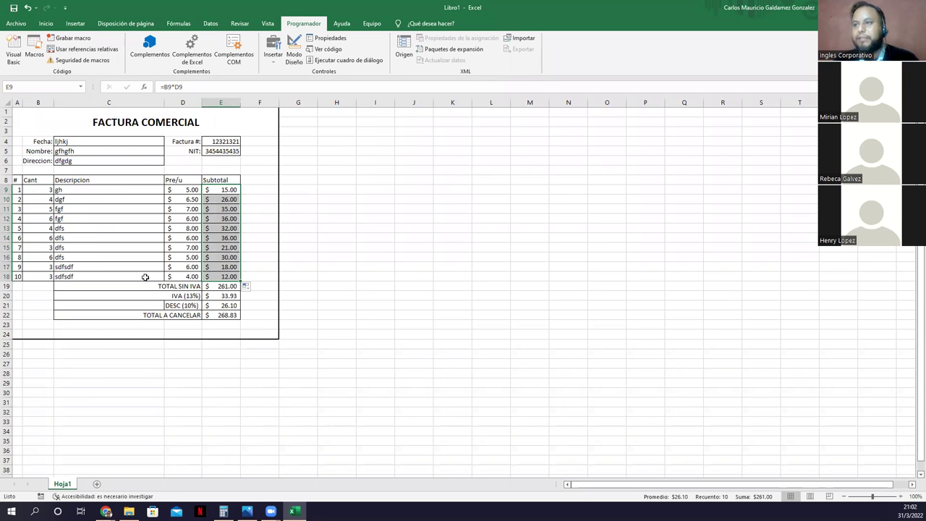
left_click(121, 246)
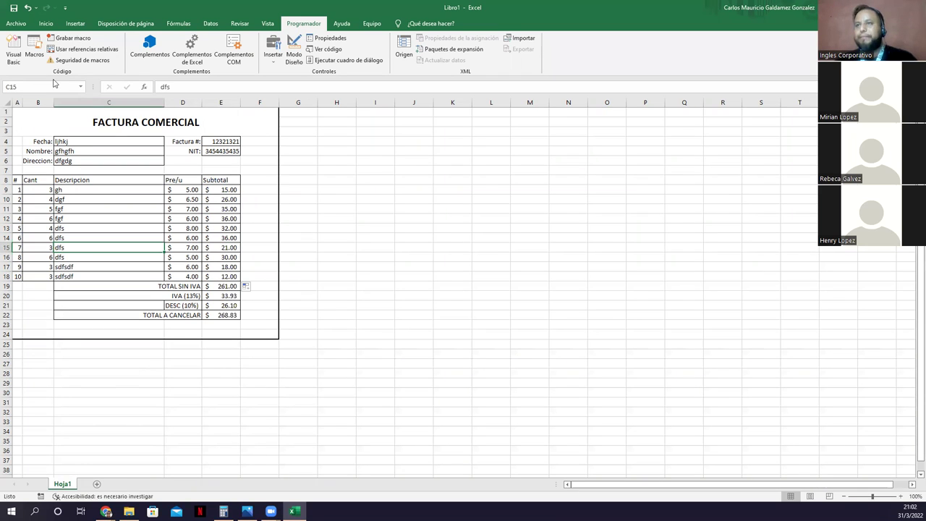
Start recording a new macro named Limpieza.
left_click(35, 48)
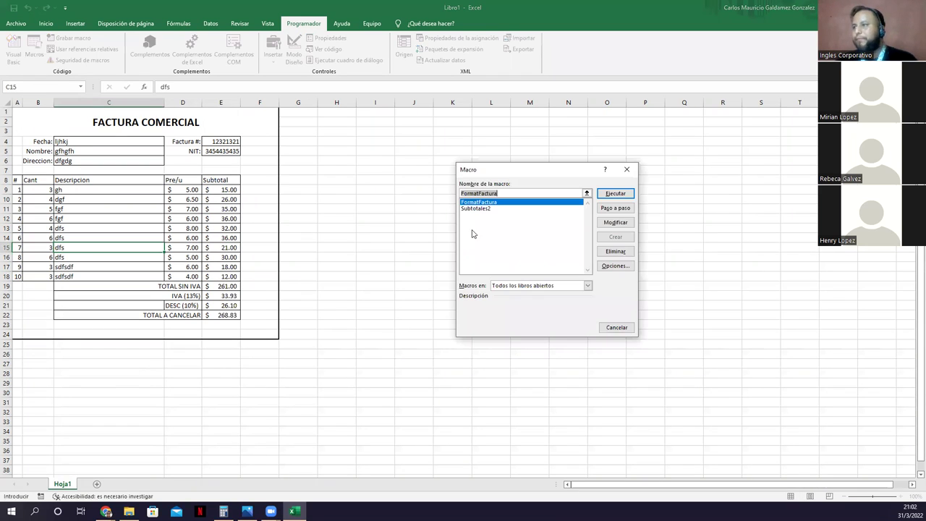
key("Escape")
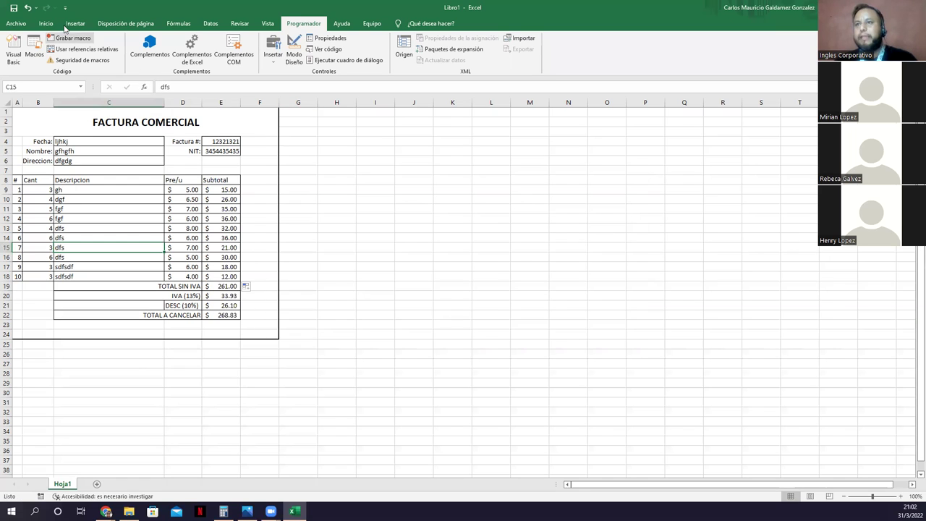
left_click(72, 40)
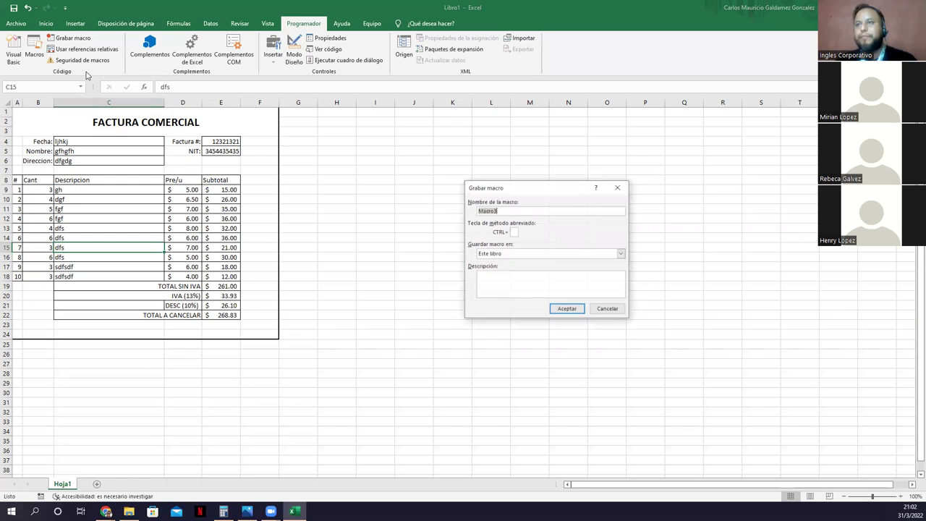
type("Limpieza")
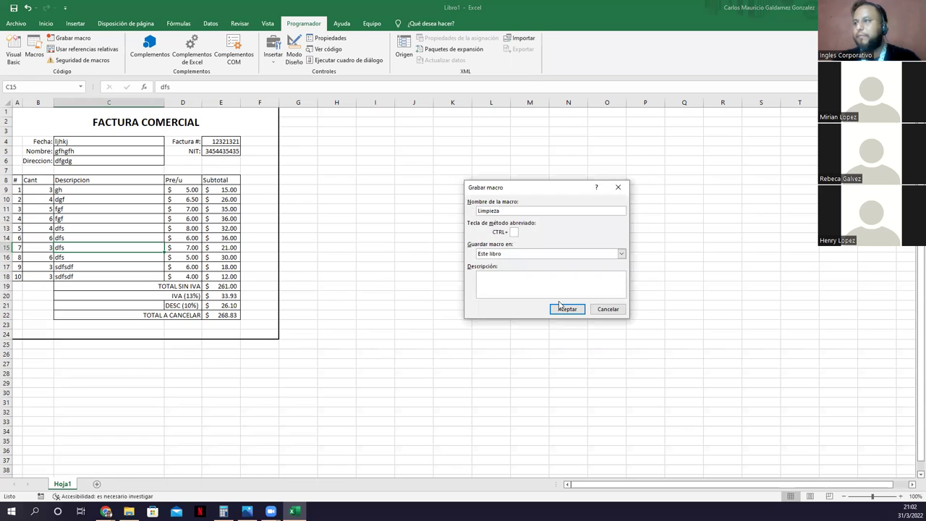
left_click(559, 305)
Clear the item cells B9:D18 and stop the macro recording.
left_click_drag(38, 188, 169, 272)
key("Delete")
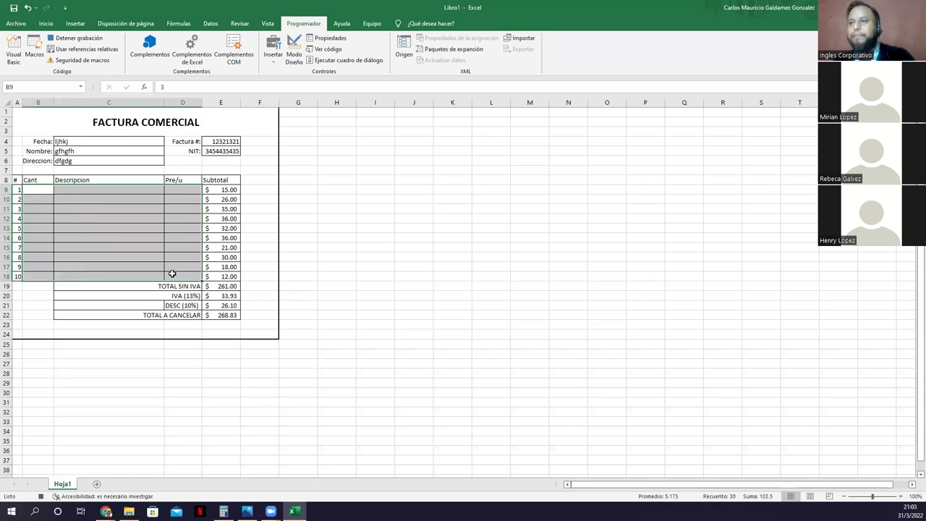
left_click(72, 37)
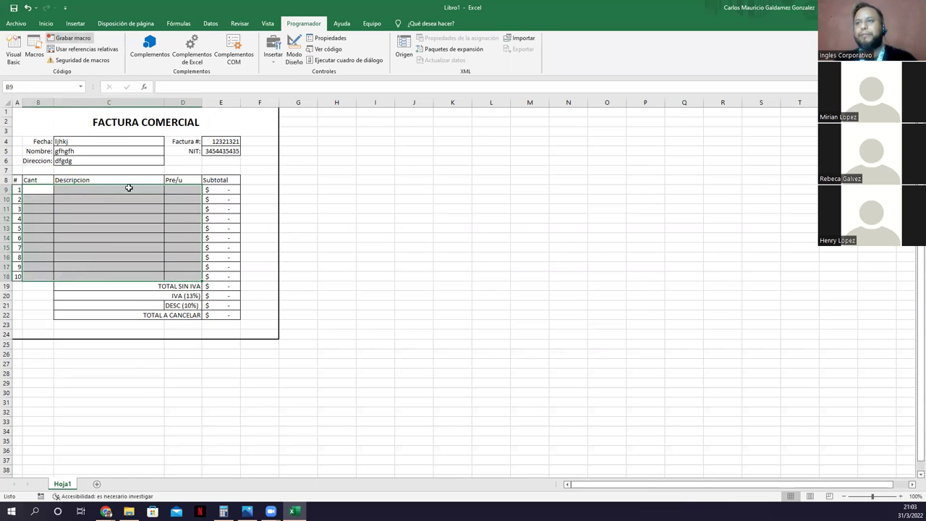
left_click(325, 256)
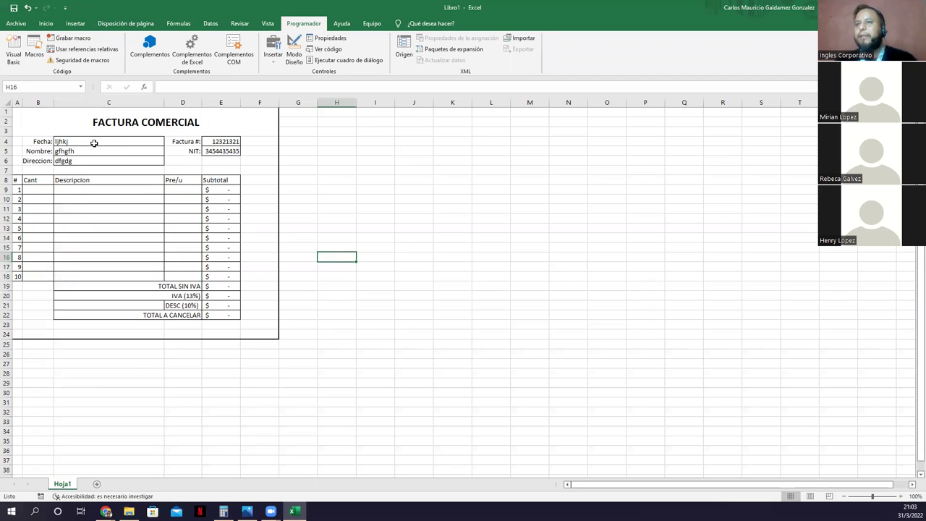
left_click_drag(94, 142, 96, 153)
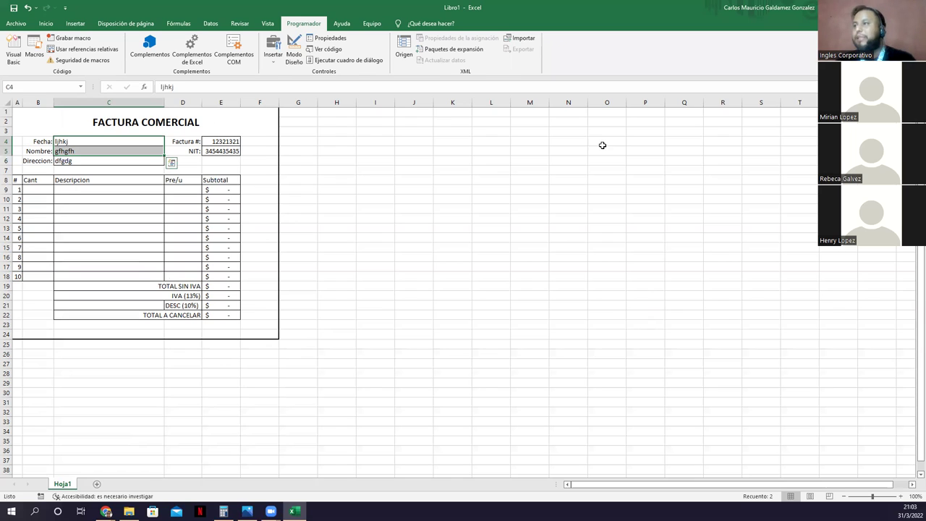
left_click_drag(84, 144, 85, 159)
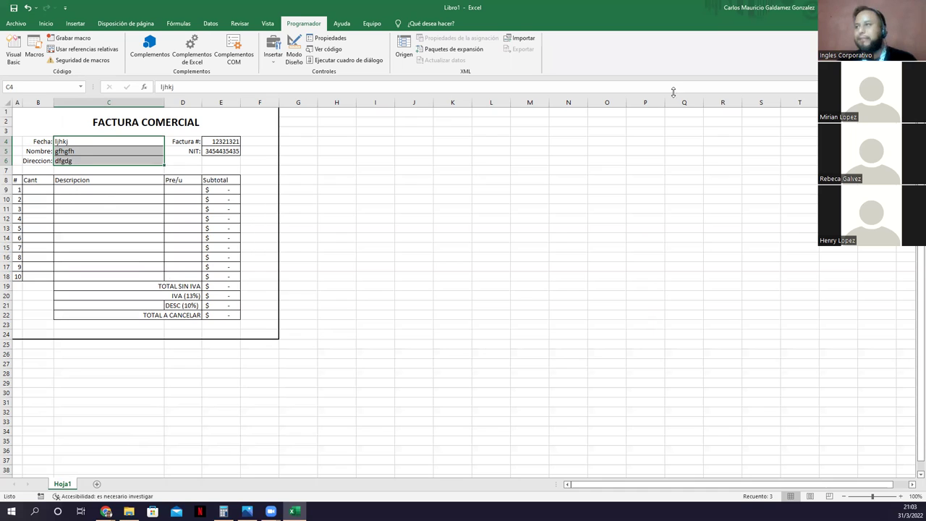
Save the workbook as macro-enabled 'Factura' in the 3.4 Introducción a Macros folder.
key("alt+F4")
left_click(572, 310)
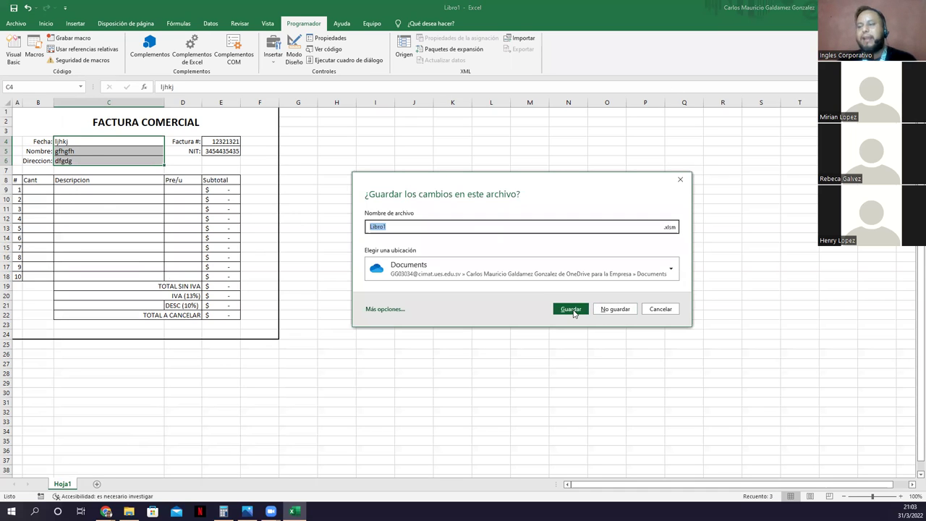
left_click(578, 314)
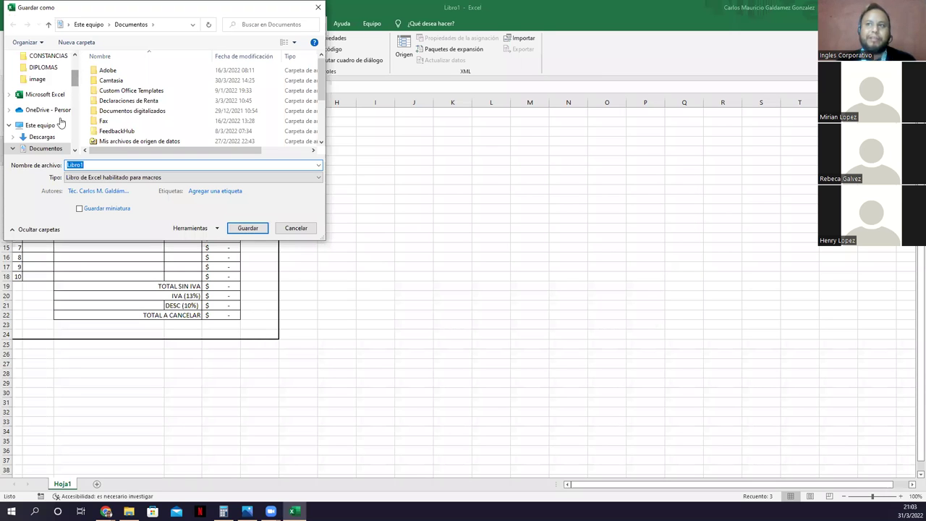
scroll(62, 123, "up", 5)
left_click(61, 121)
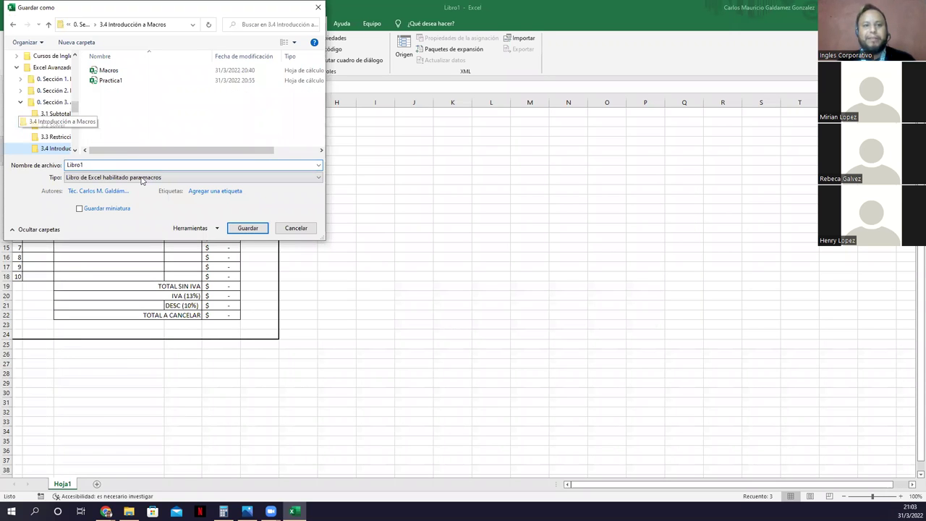
left_click(137, 164)
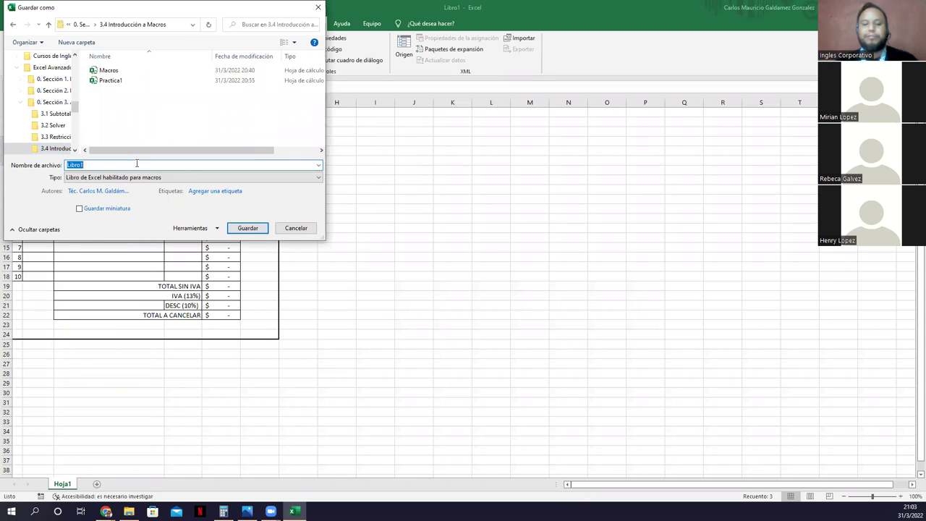
type("Factura")
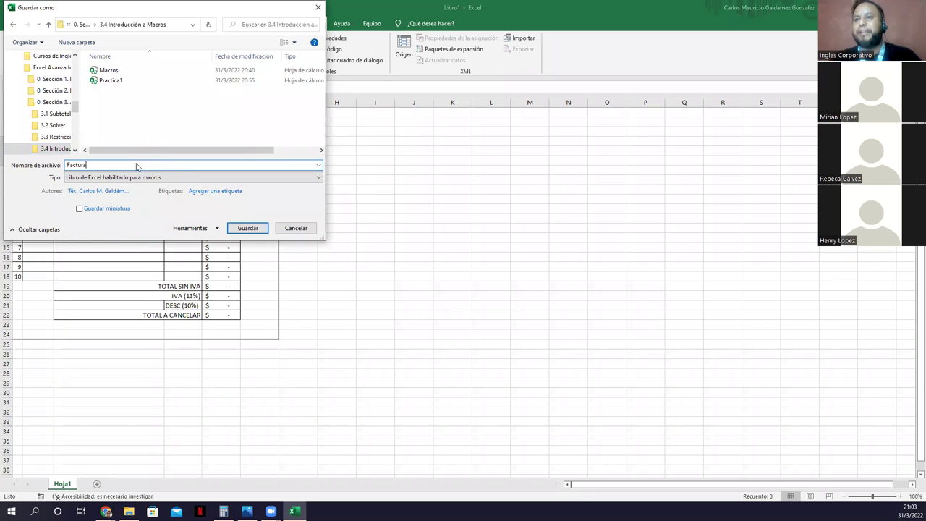
key("Return")
key("alt+Tab")
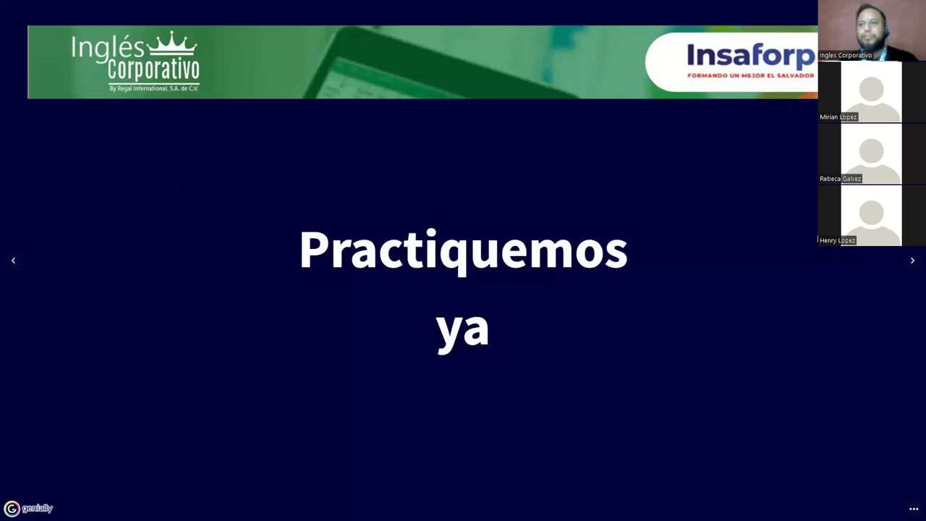
Advance the Genially presentation two slides to the closing ¡Gracias! slide.
left_click(911, 265)
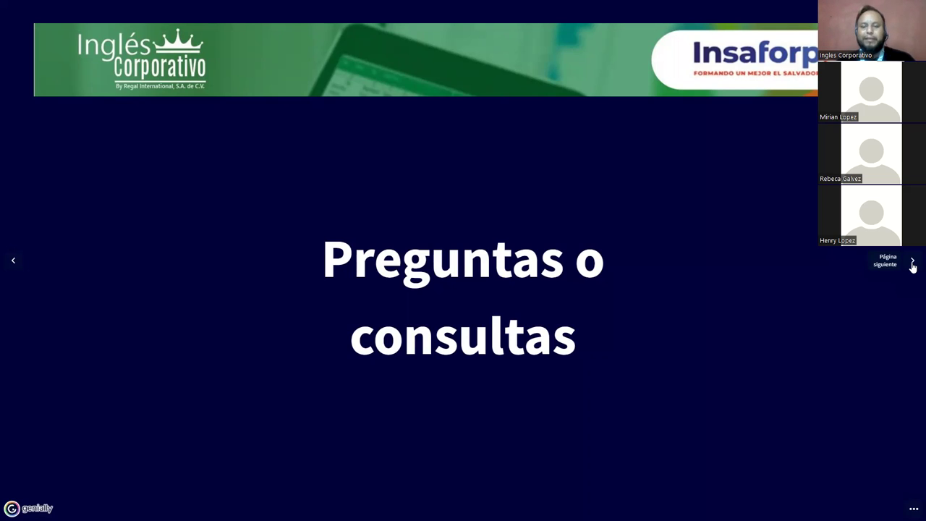
left_click(912, 264)
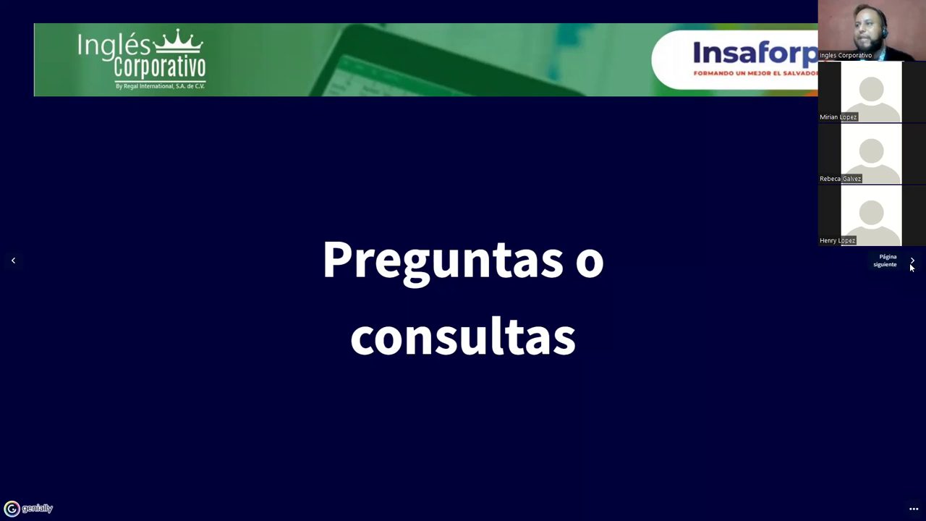